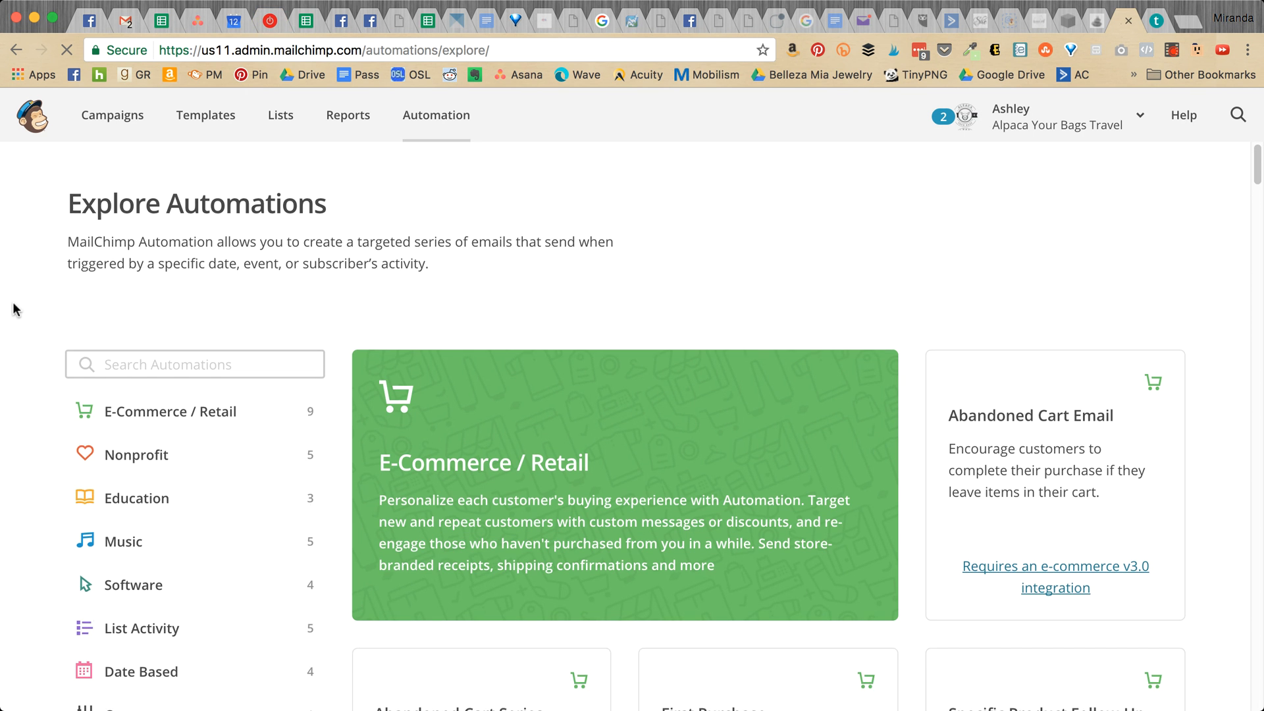
# - Browse to the Custom automation category and add a Custom Event Workflow automation
pyautogui.scroll(-3, 12, 310)
pyautogui.scroll(3, 9, 318)
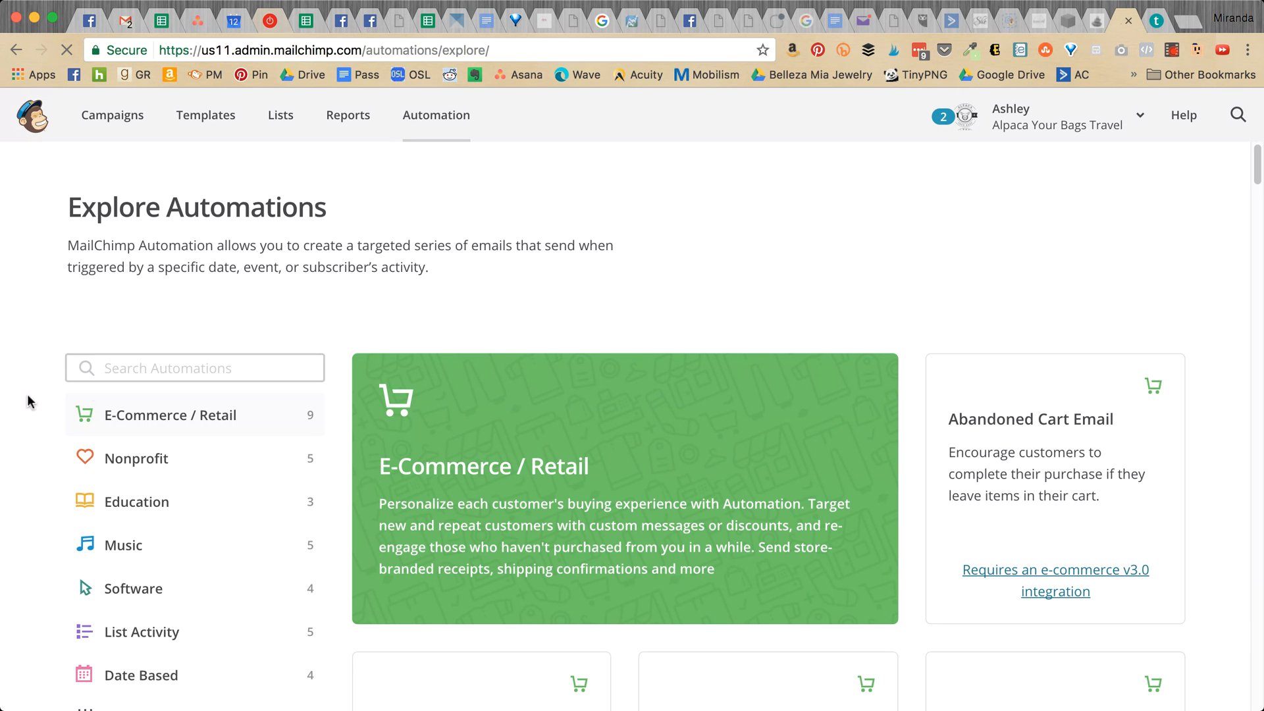
pyautogui.scroll(-1, 22, 346)
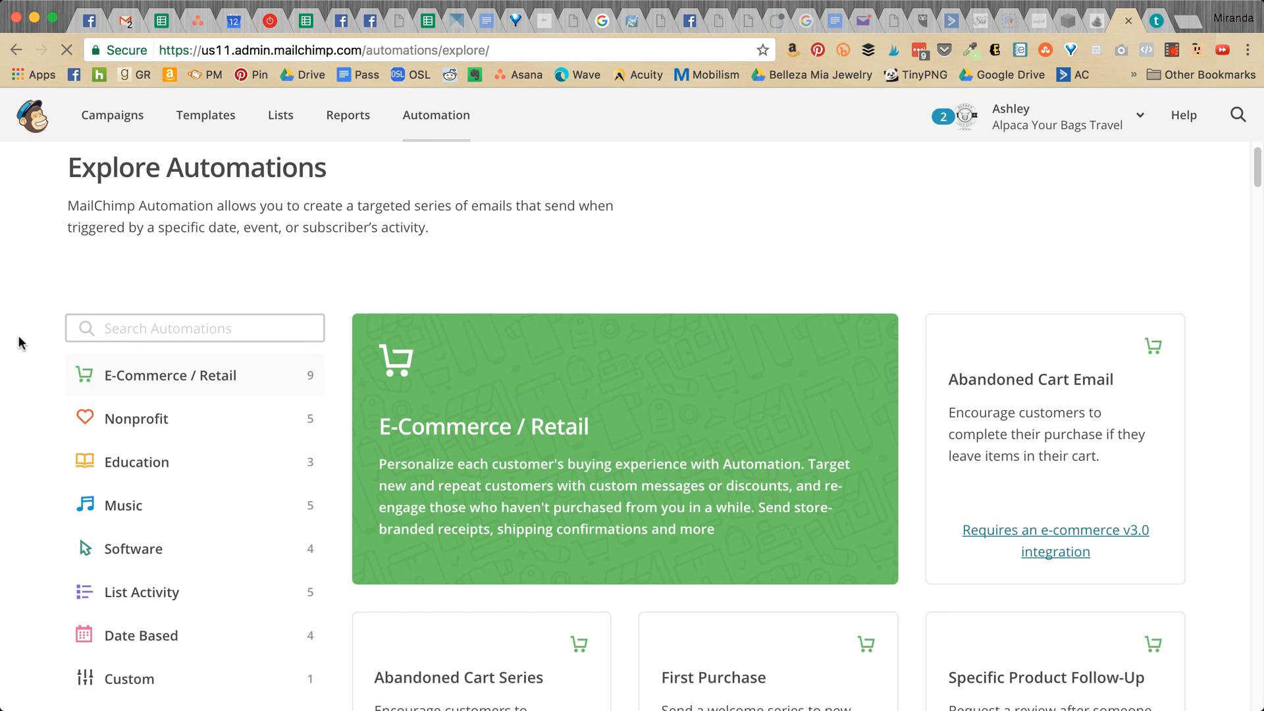
pyautogui.scroll(-3, 22, 341)
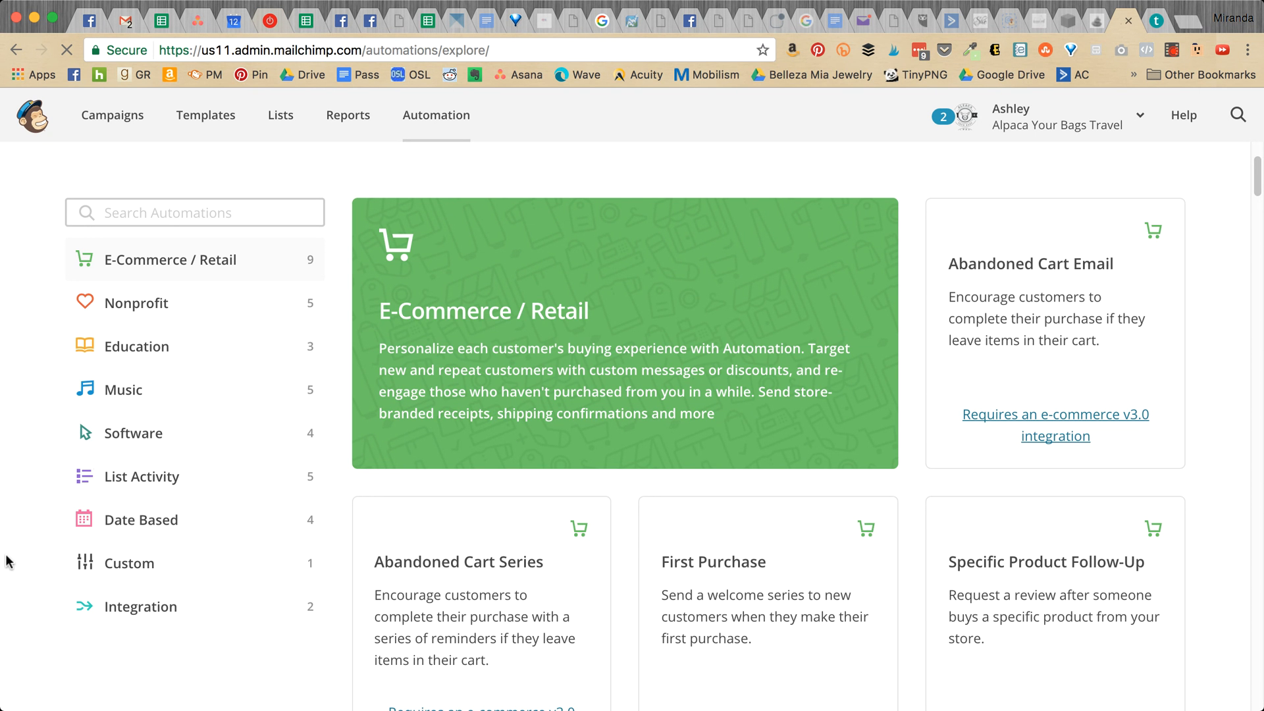
pyautogui.click(117, 561)
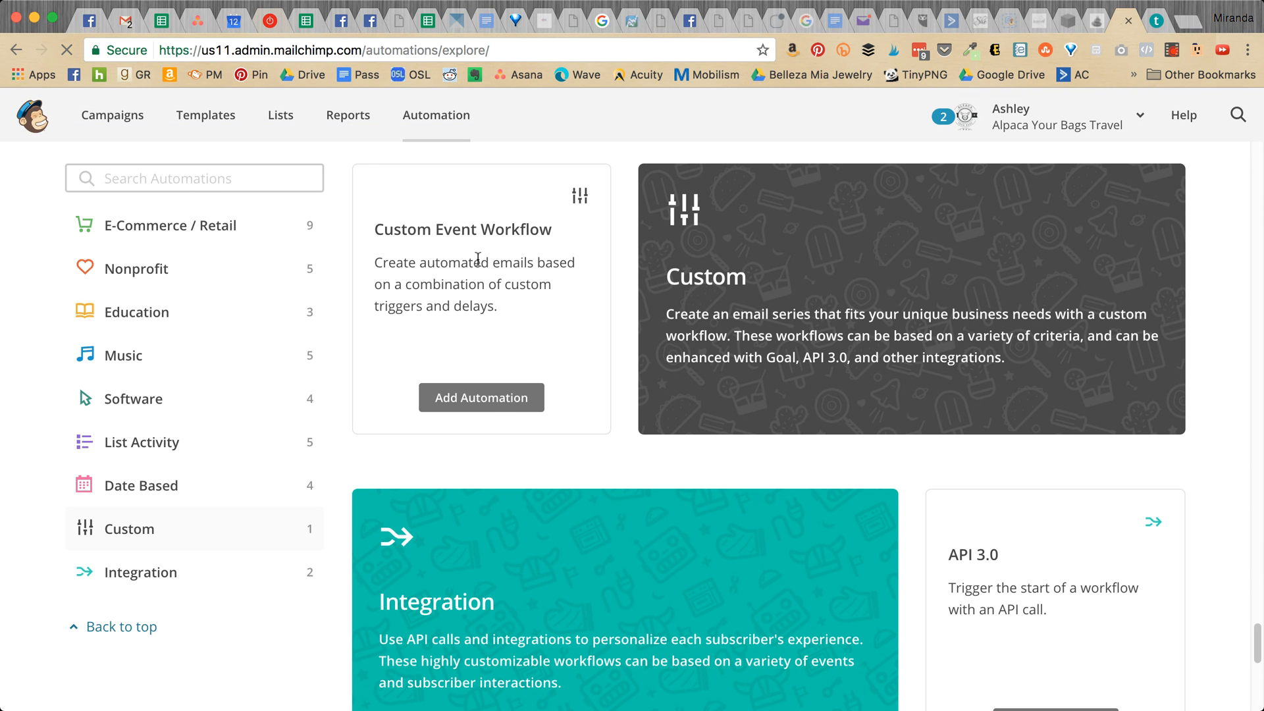
pyautogui.click(490, 397)
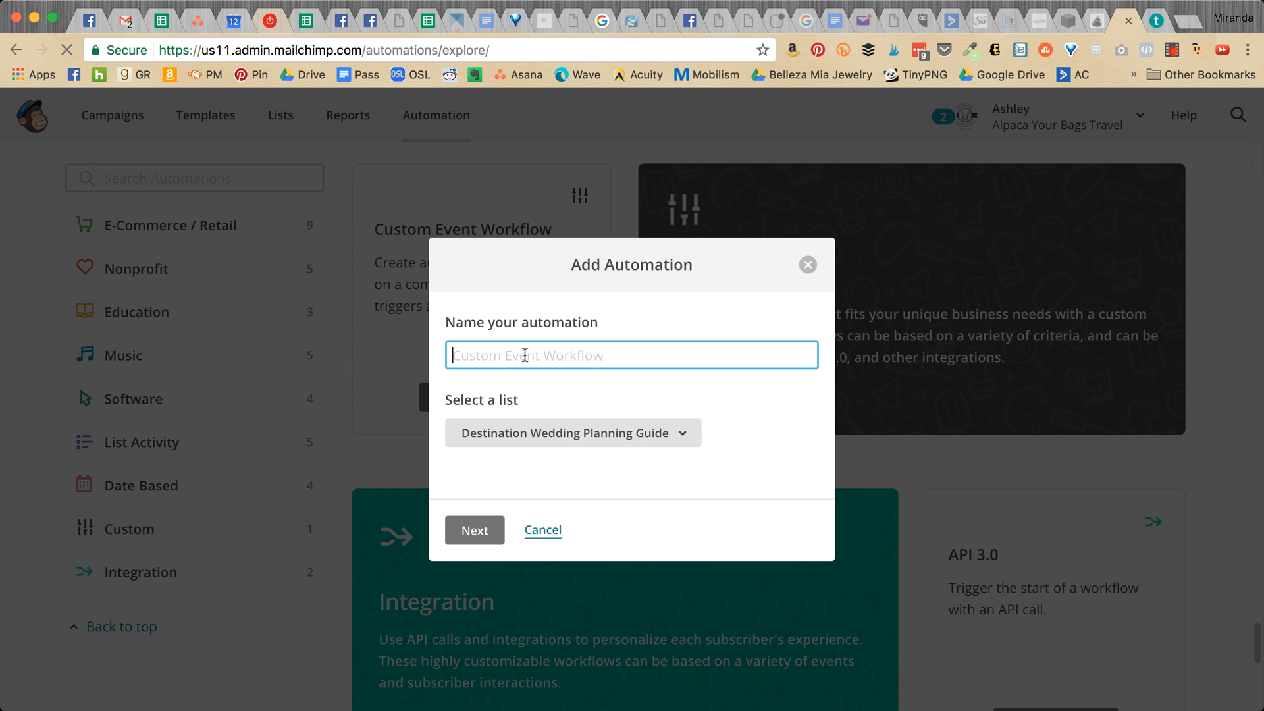
# - Name the automation "DW Planning Guide" and choose the Destination Wedding Planning Guide list for it
pyautogui.write('DW')
pyautogui.write(' Planning G')
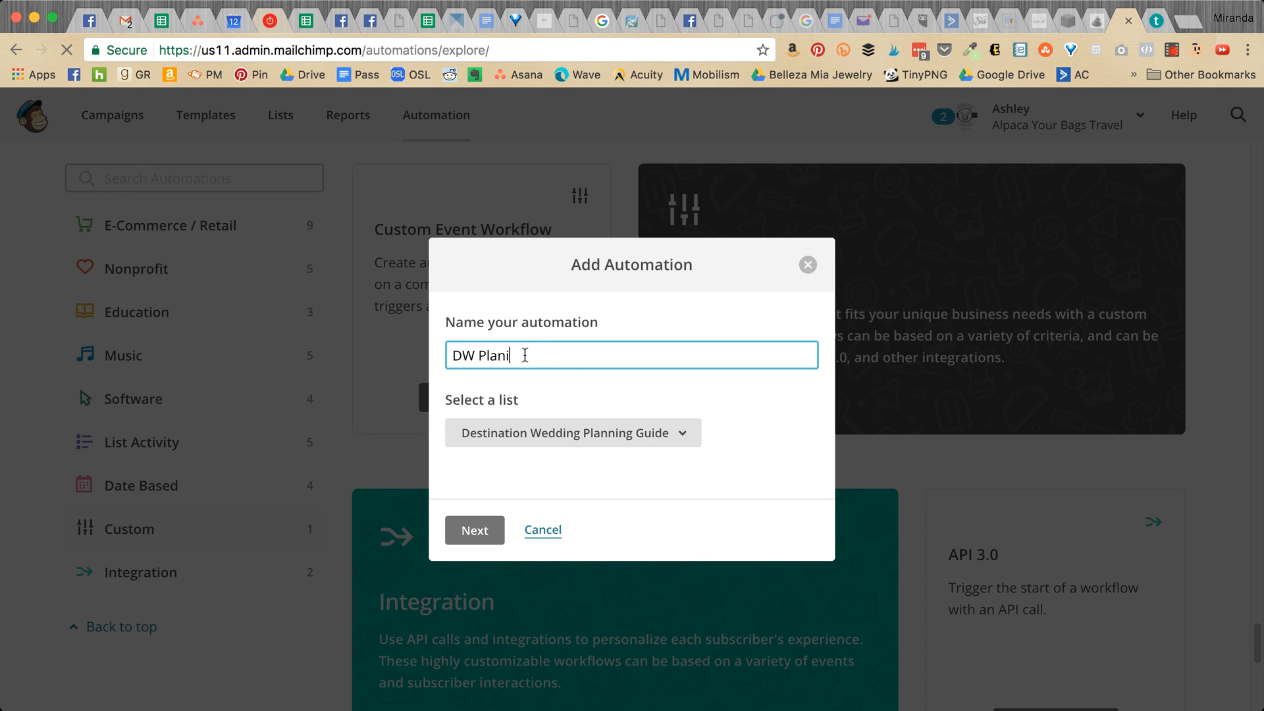
pyautogui.write('uide')
pyautogui.click(593, 445)
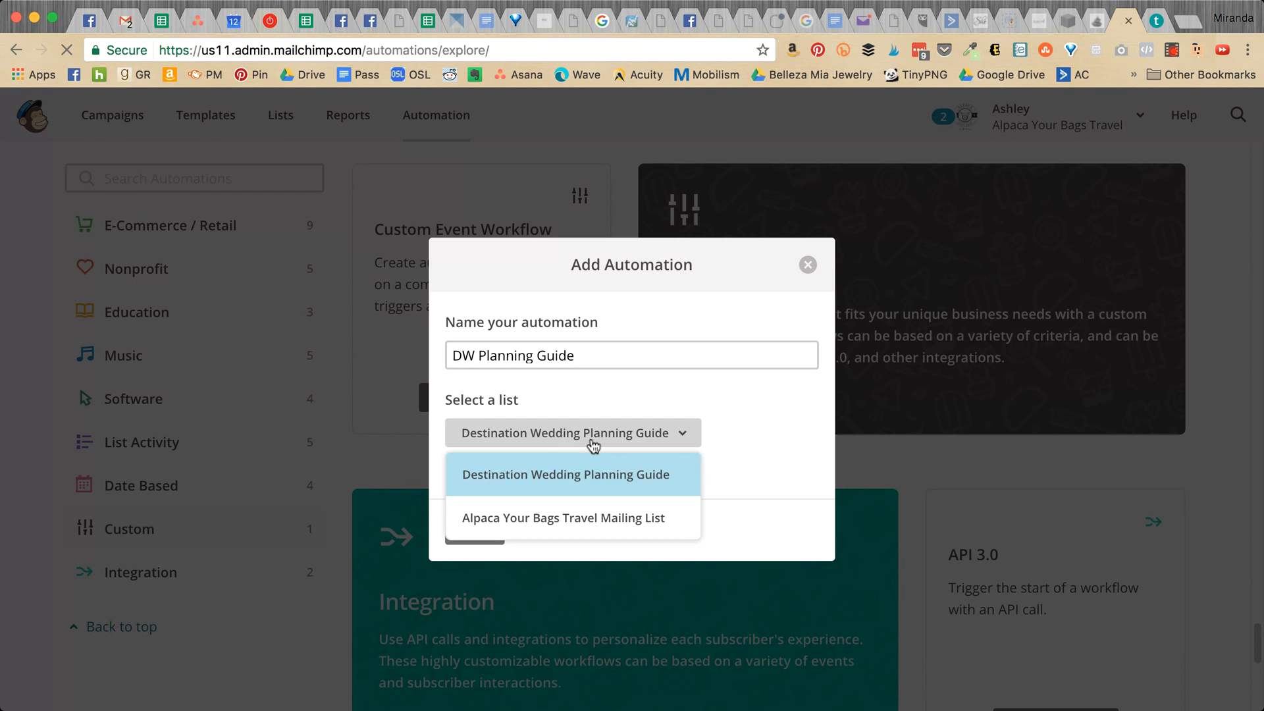
pyautogui.click(592, 474)
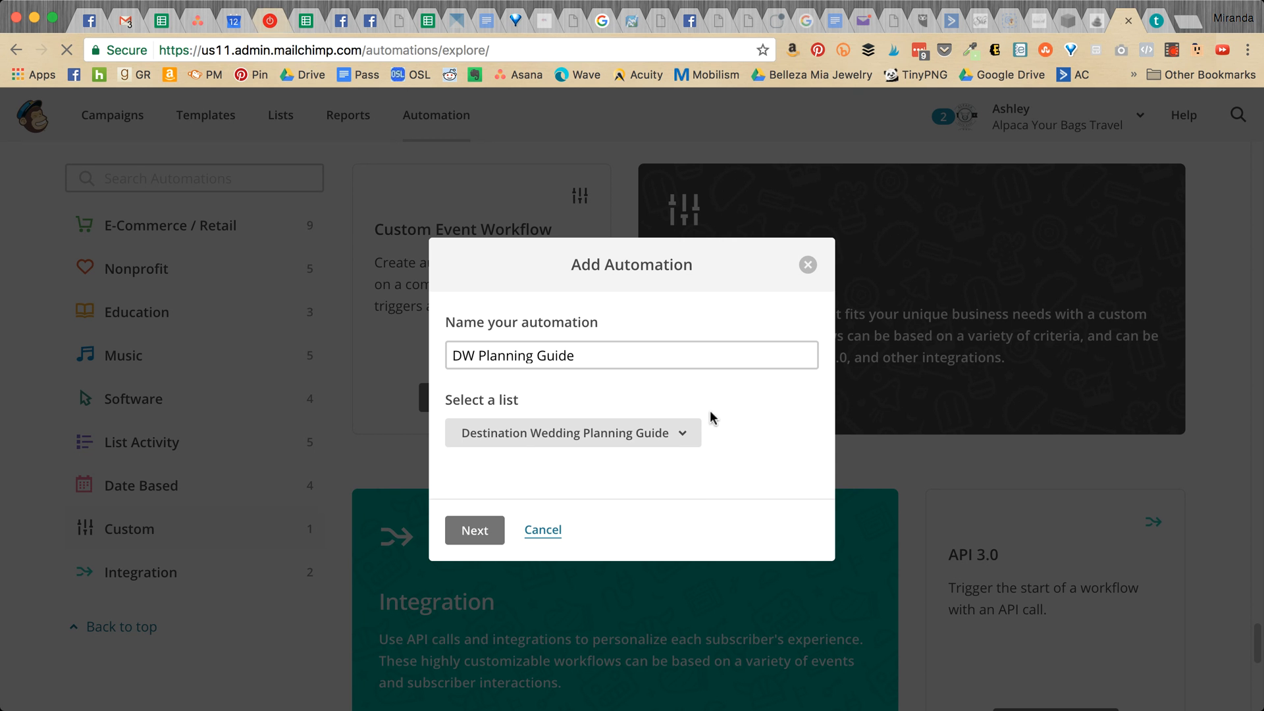
# - Check the list choices, reselect Destination Wedding Planning Guide, and continue to the automation's workflow
pyautogui.click(695, 438)
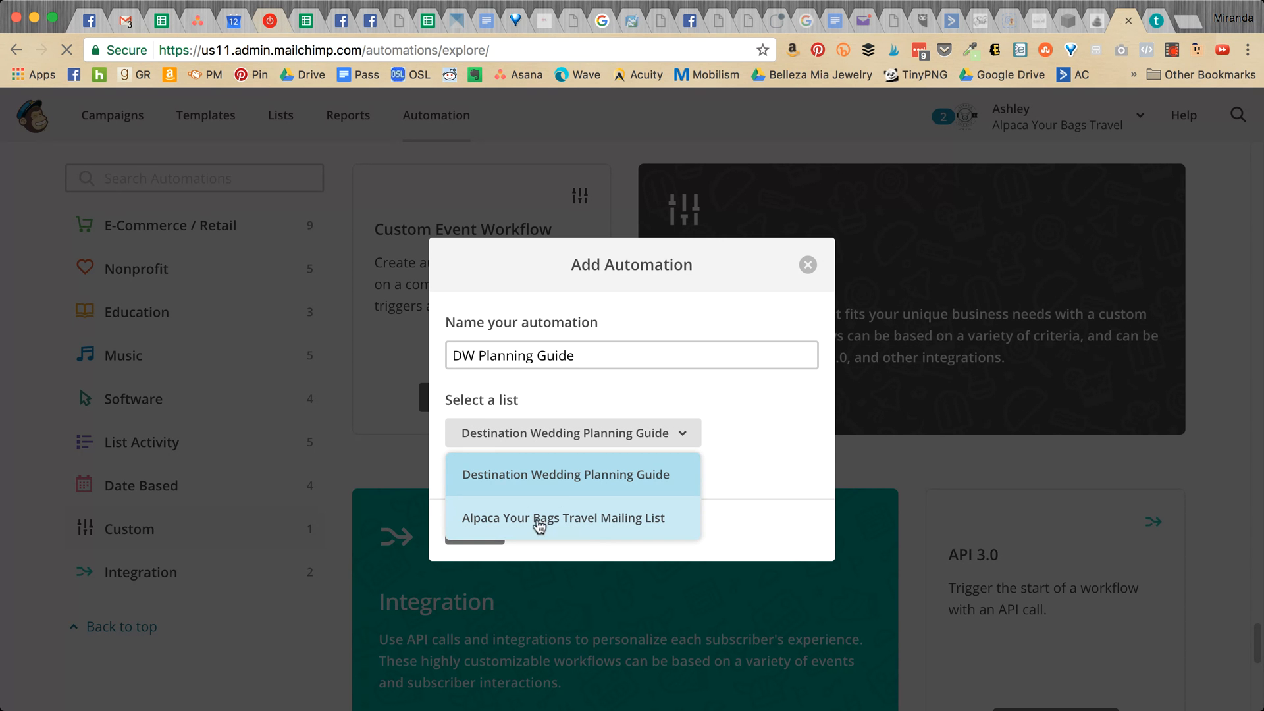
pyautogui.click(733, 431)
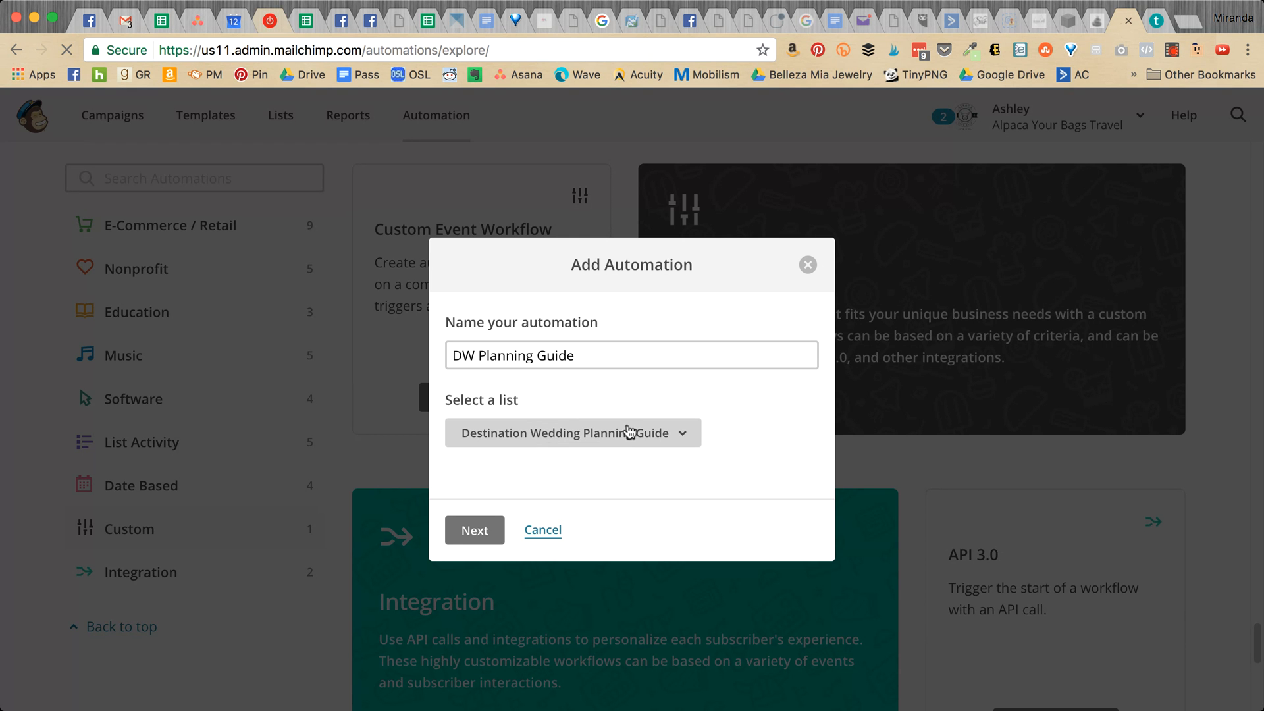
pyautogui.click(648, 432)
pyautogui.click(638, 462)
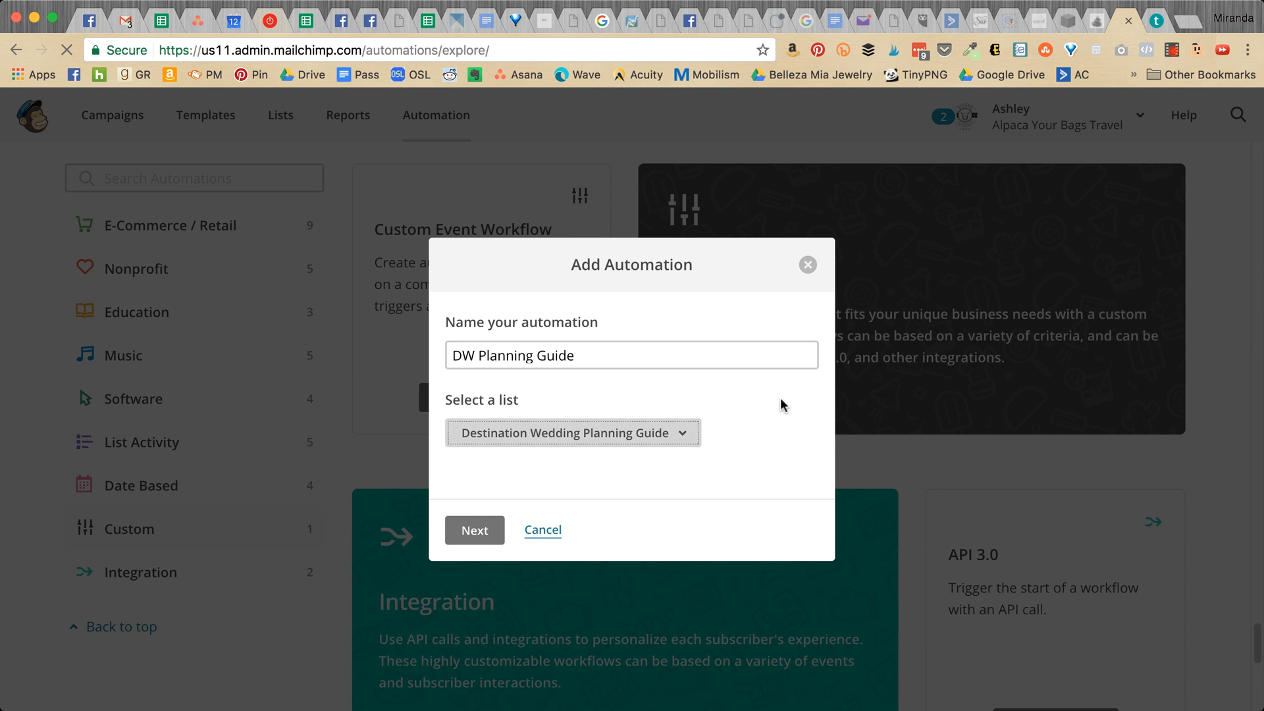
pyautogui.click(595, 353)
pyautogui.moveTo(514, 355); pyautogui.dragTo(435, 357)
pyautogui.click(593, 353)
pyautogui.click(596, 356)
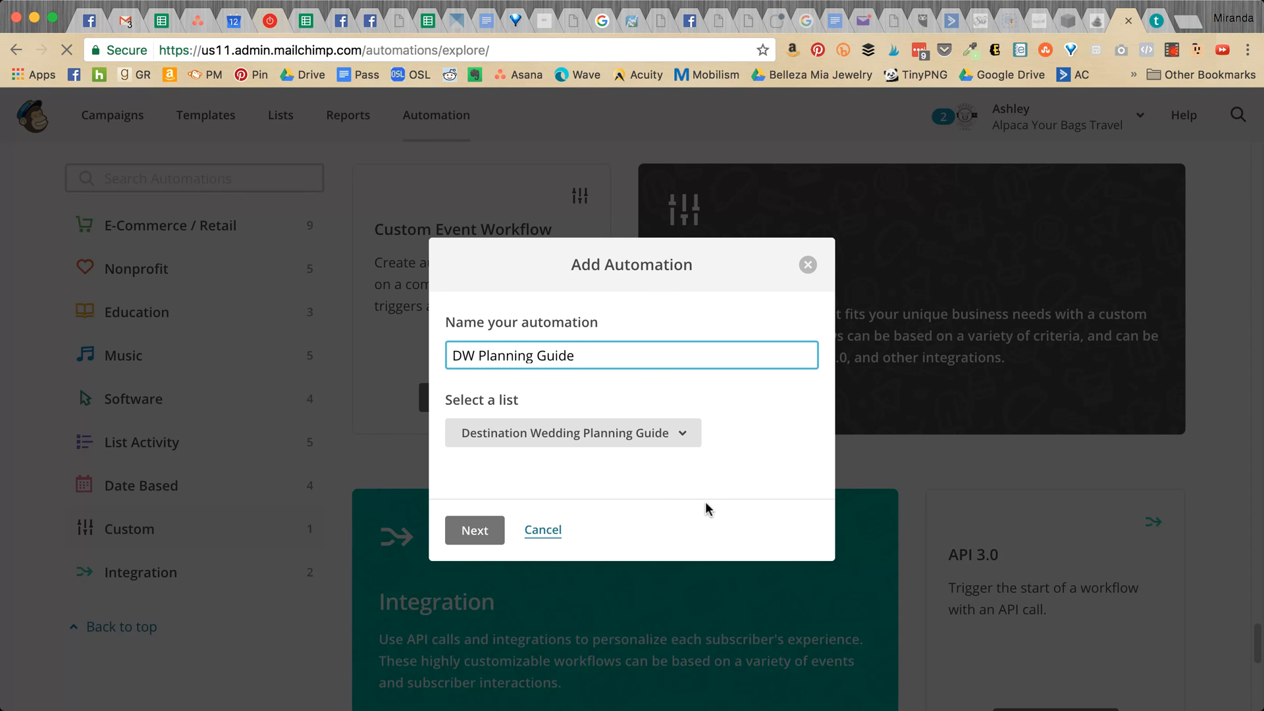
pyautogui.click(485, 534)
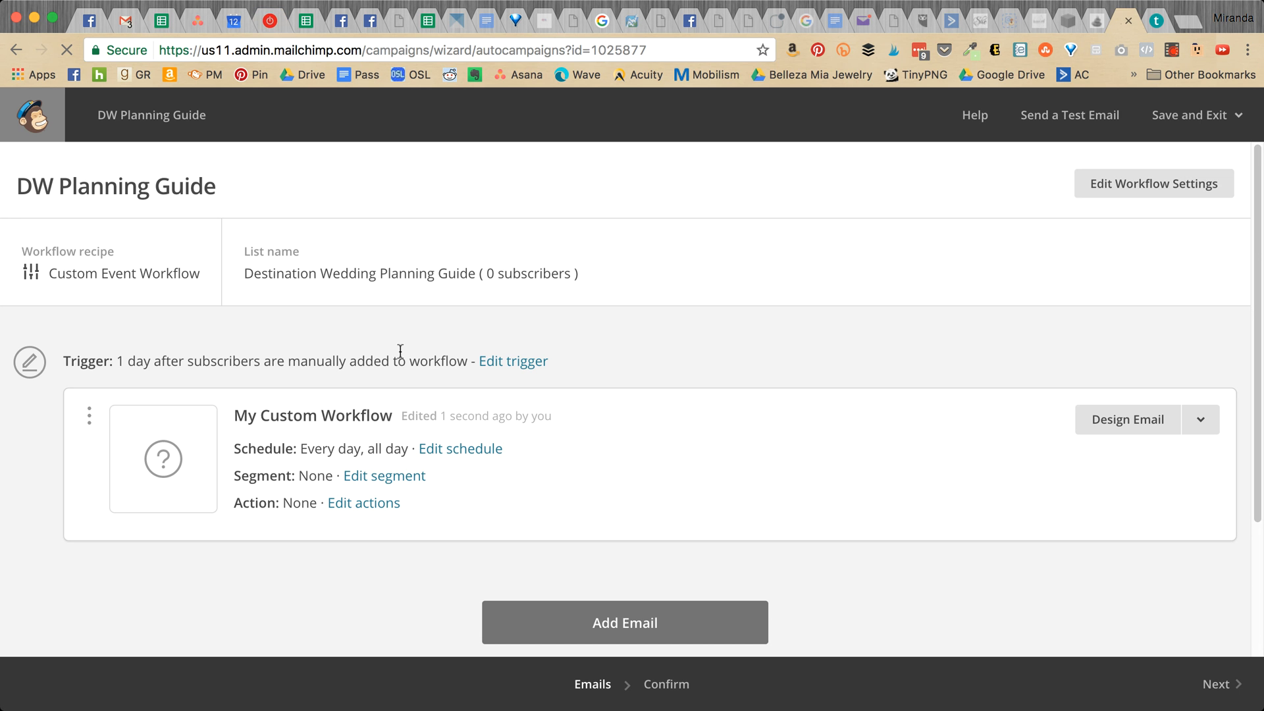
# - Change the workflow trigger to the list management Signup event with the delay set to immediately, and save the trigger
pyautogui.click(508, 370)
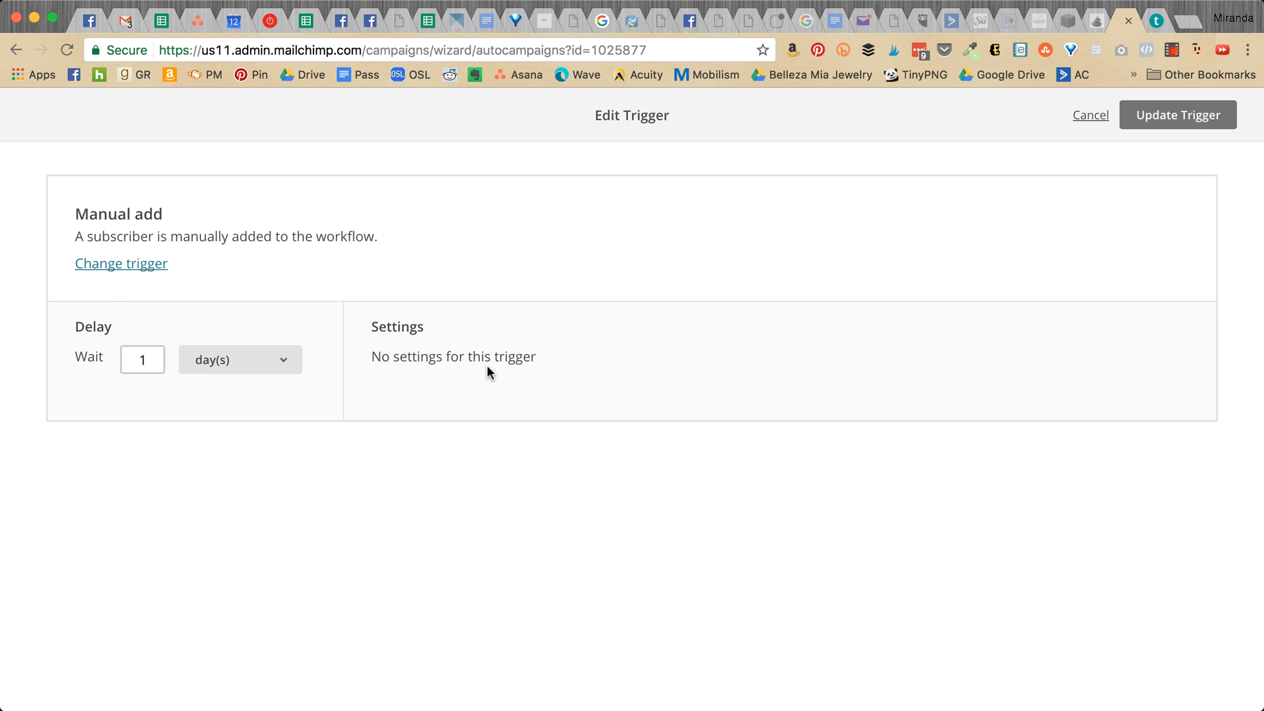
pyautogui.click(148, 267)
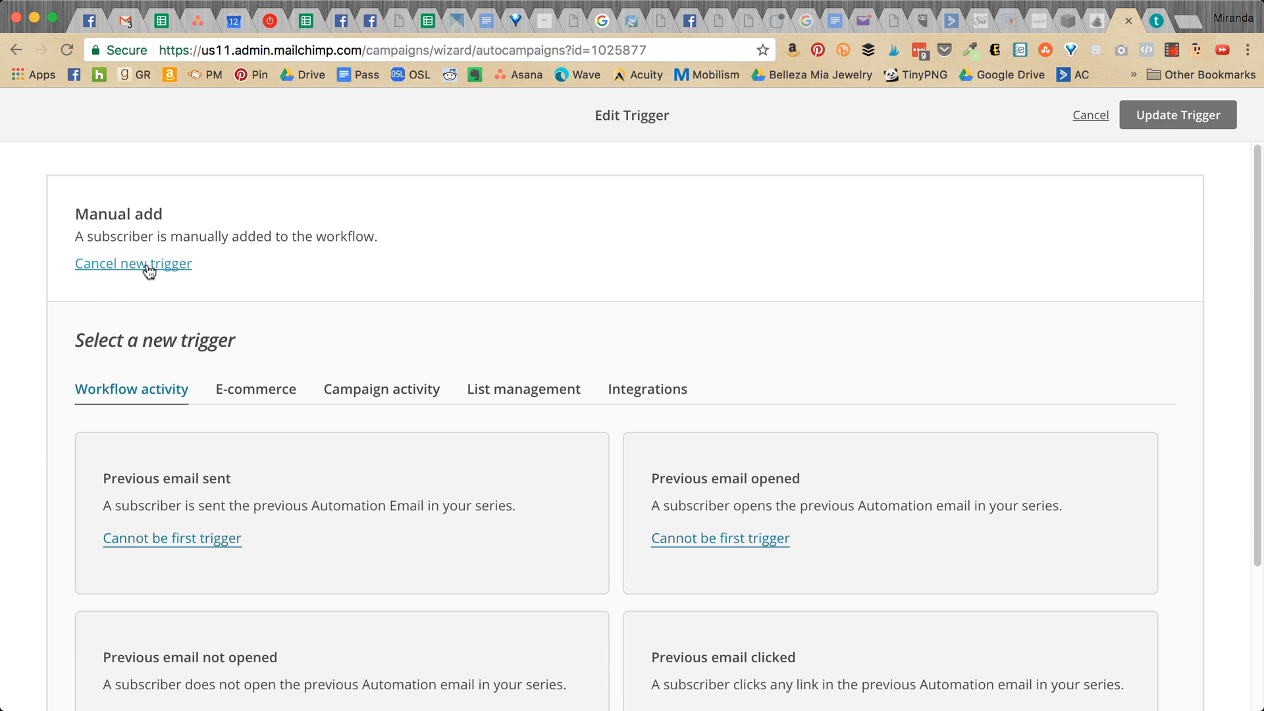
pyautogui.scroll(-1, 437, 358)
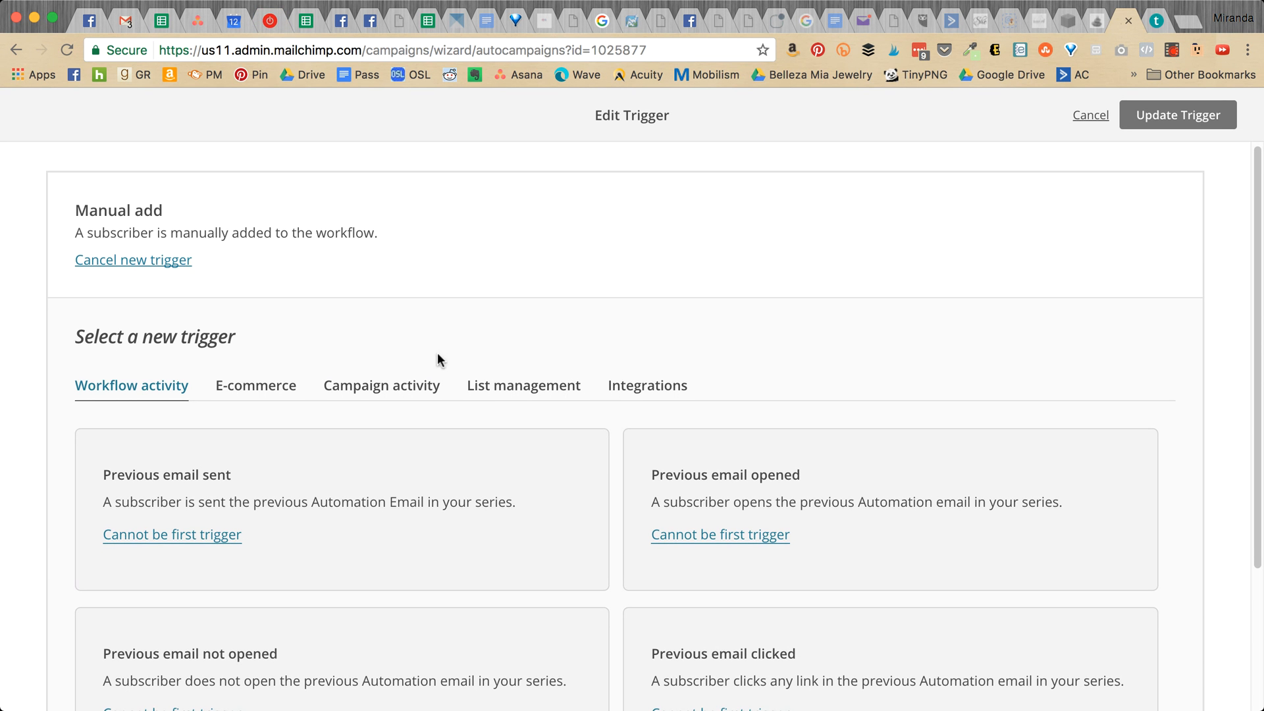
pyautogui.click(489, 386)
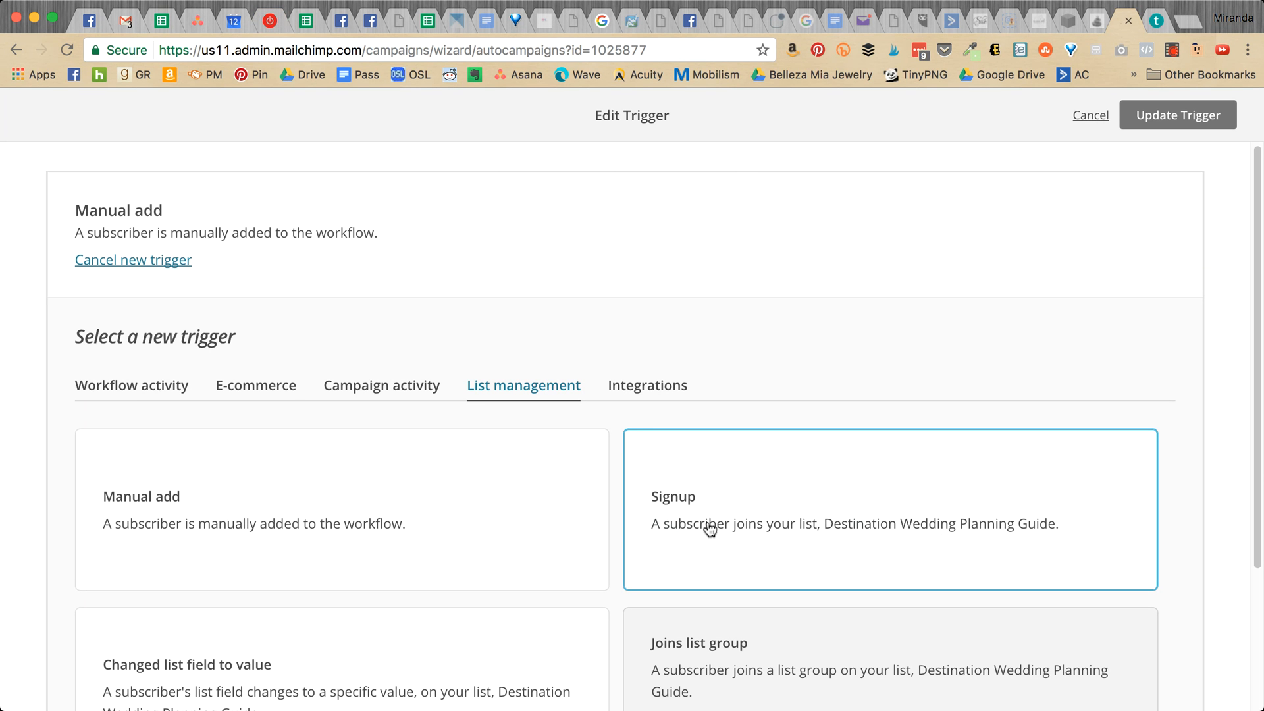
pyautogui.click(993, 534)
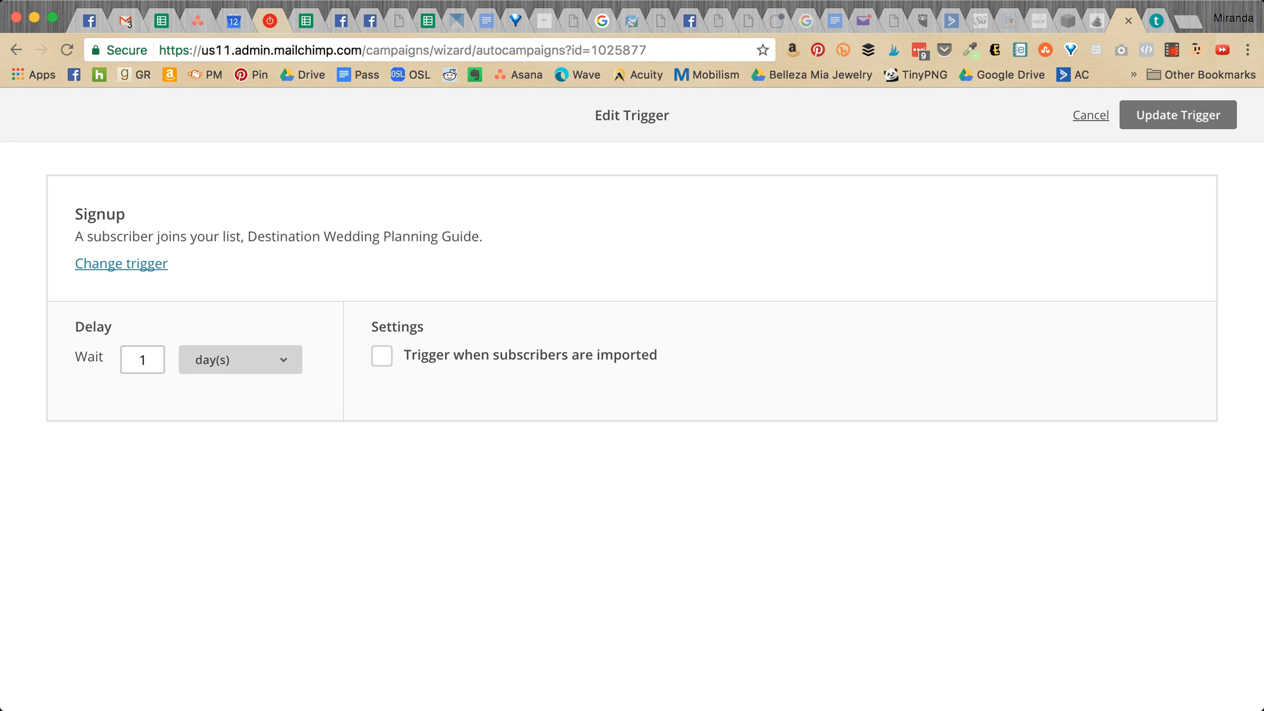
pyautogui.click(262, 393)
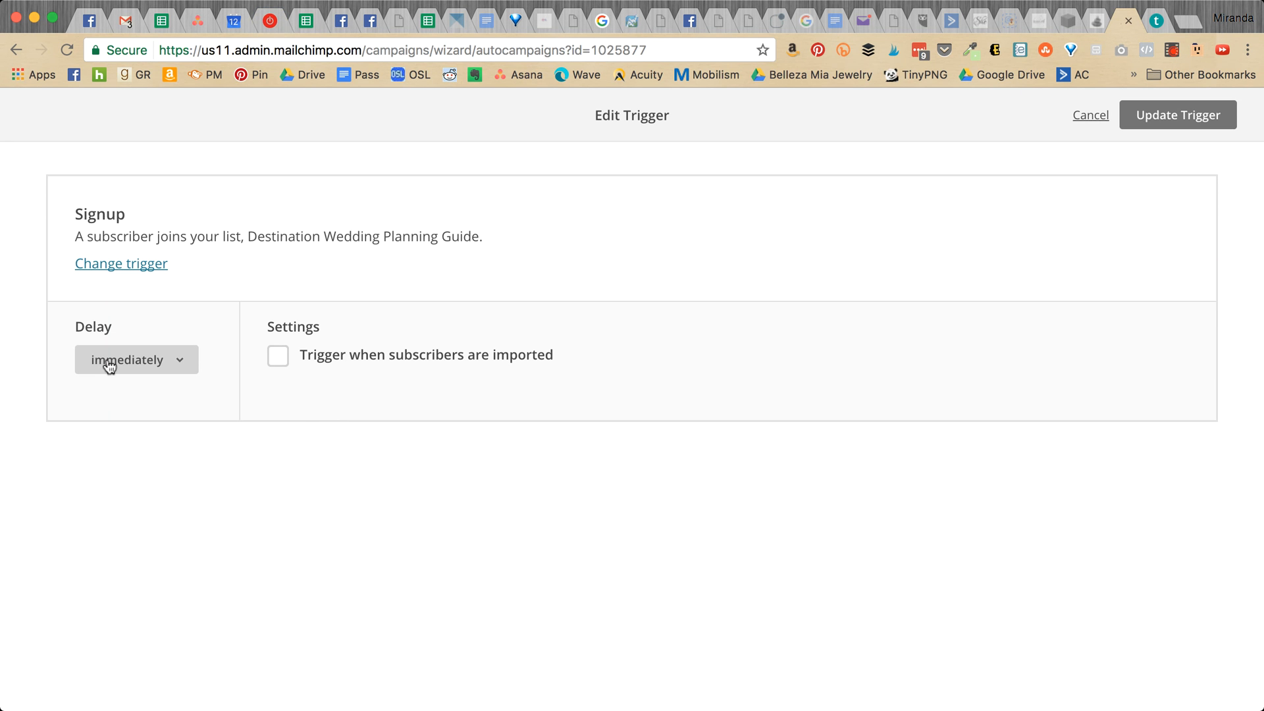
pyautogui.click(1224, 122)
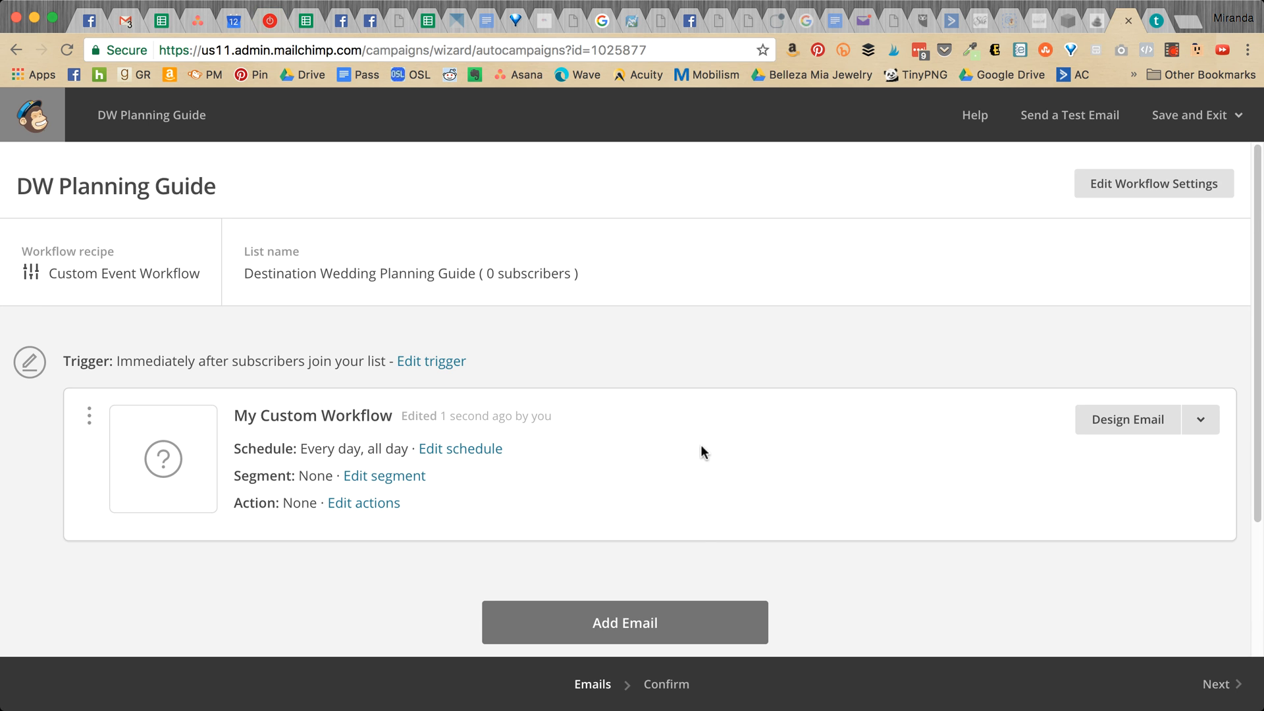
# - Open the workflow's first email for design and name it "DW Planning Guide Email #1"
pyautogui.scroll(-2, 700, 444)
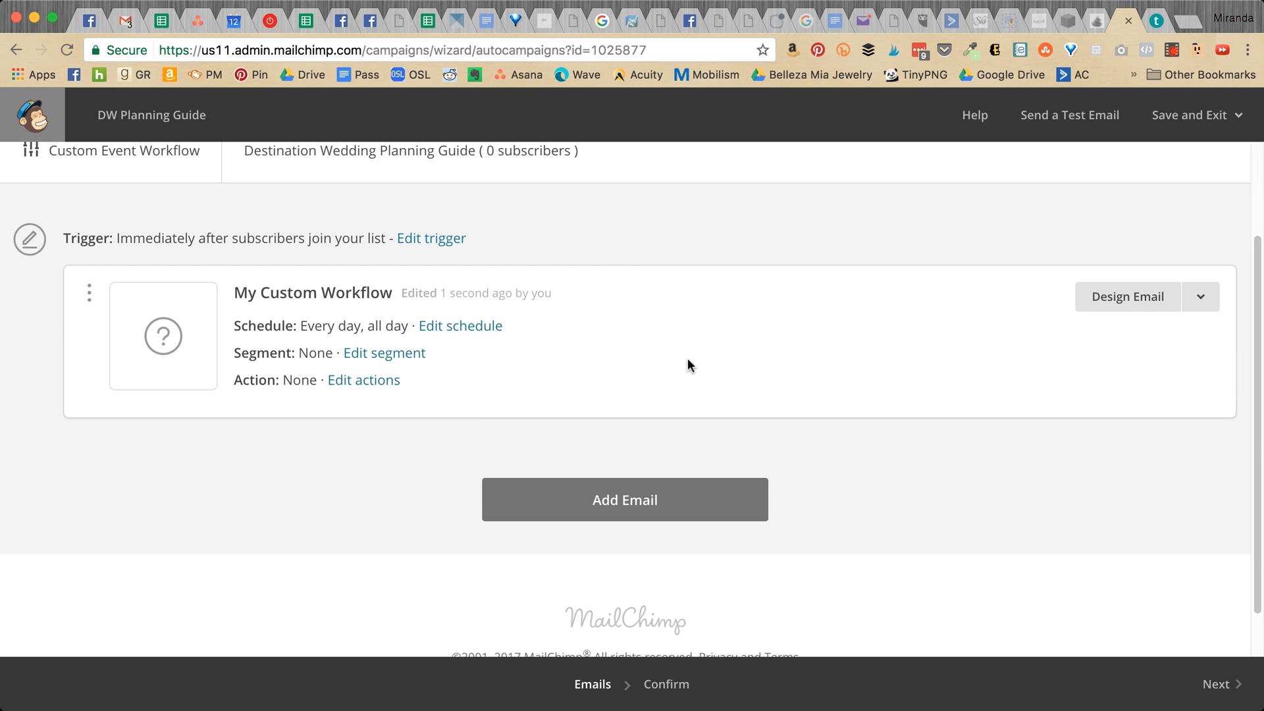
pyautogui.click(1112, 302)
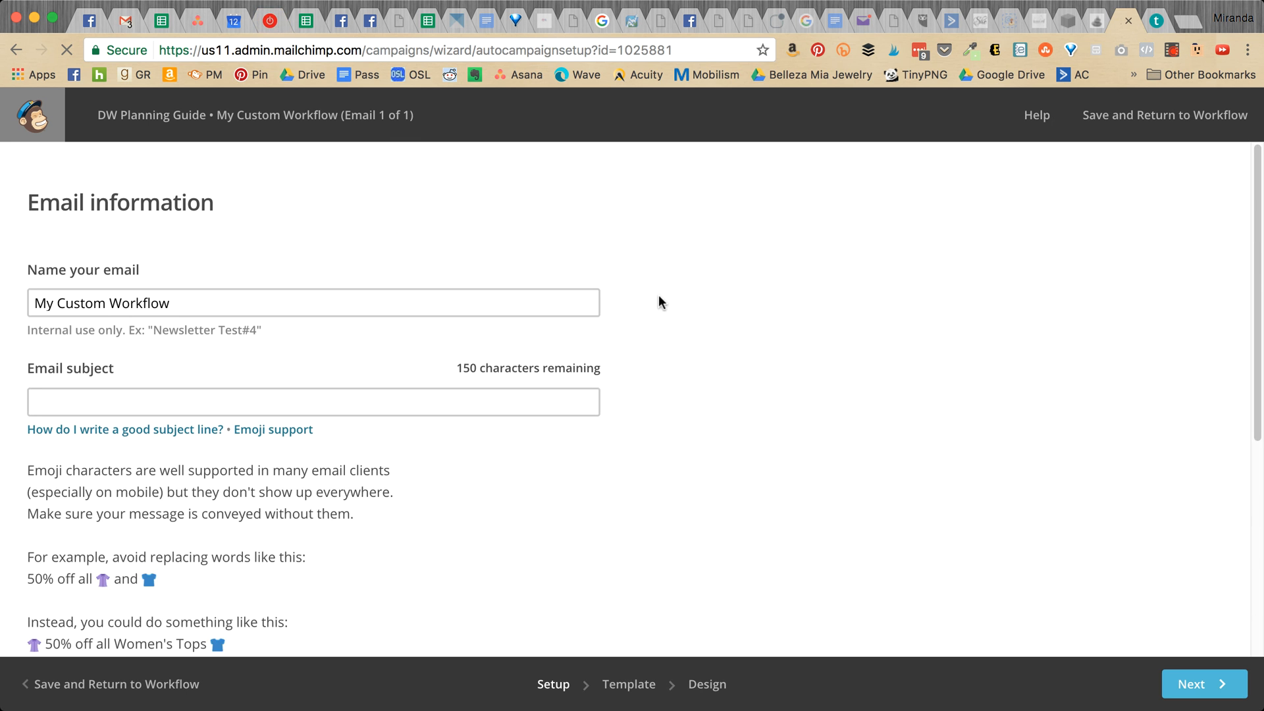
pyautogui.moveTo(293, 314); pyautogui.dragTo(21, 282)
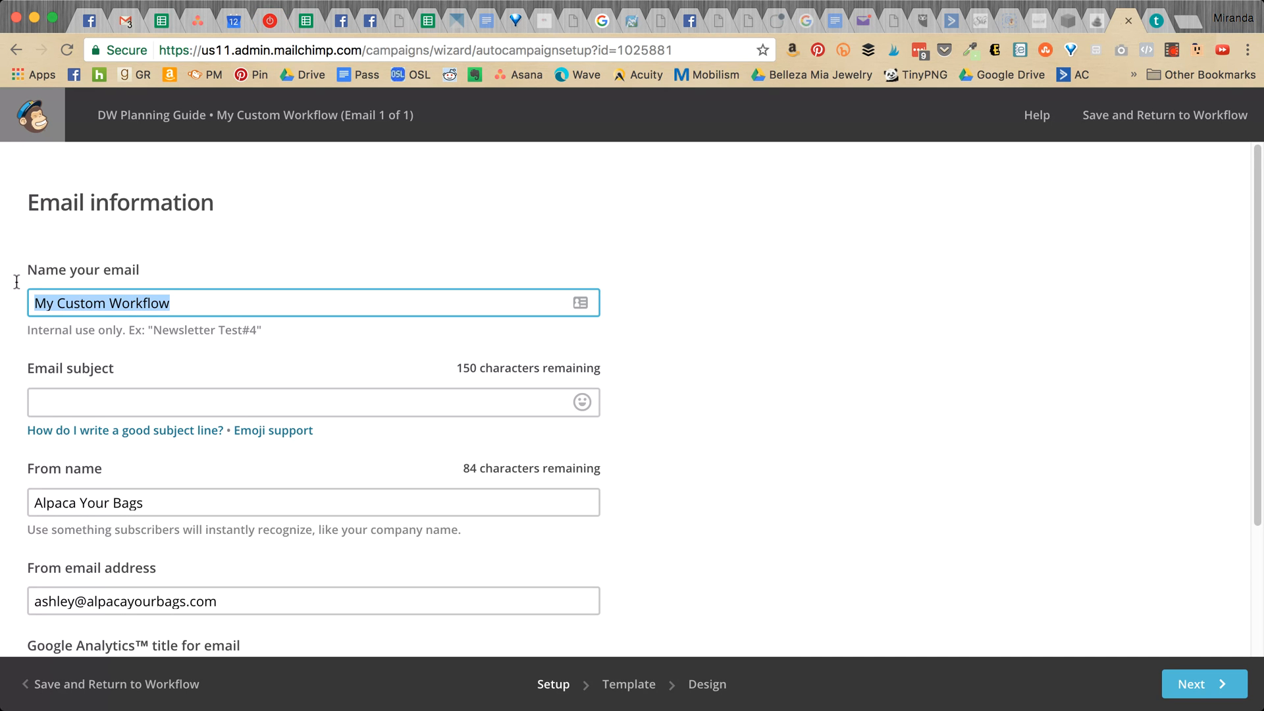
pyautogui.write('DW Pla')
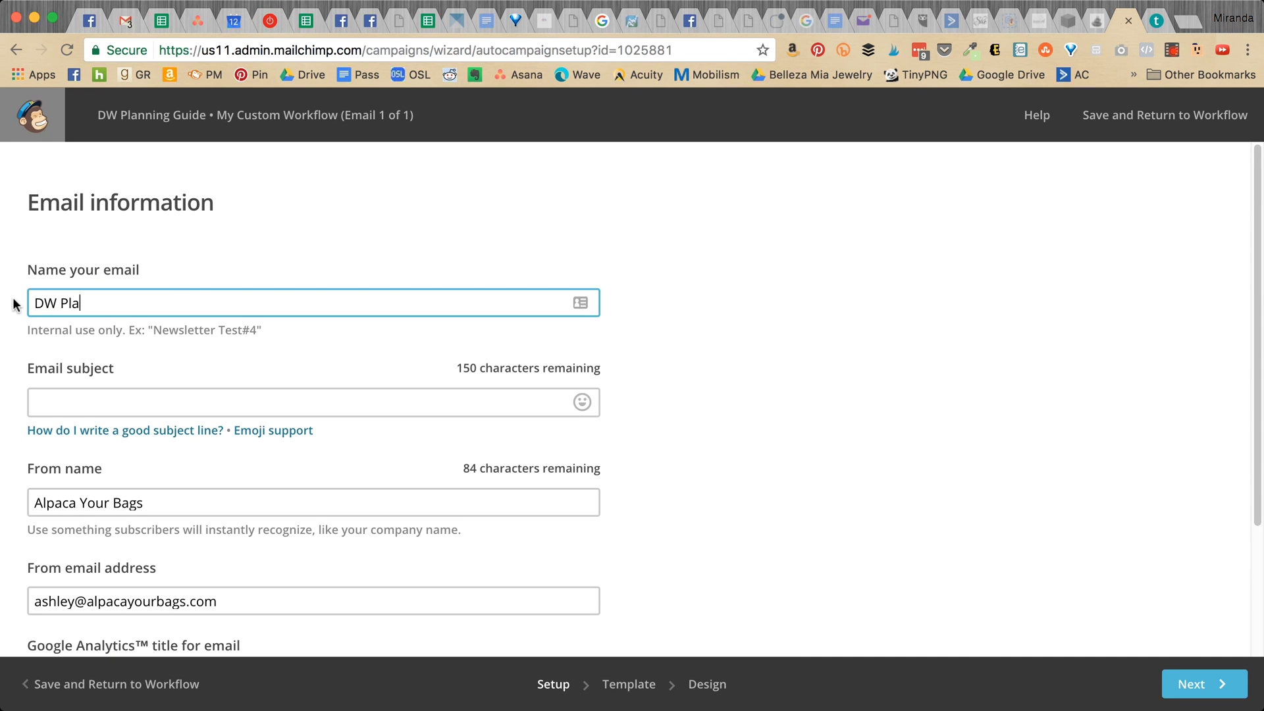
pyautogui.write('nning Guide Email #1')
pyautogui.press('Tab')
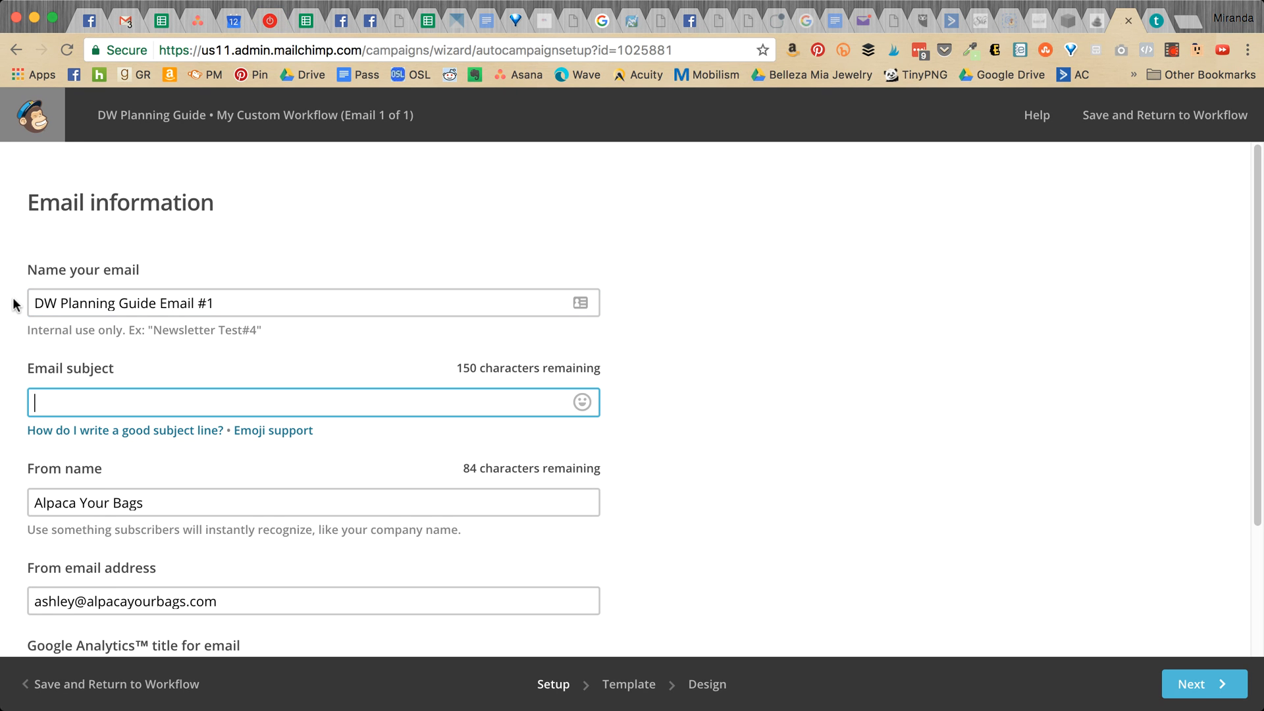
# - Switch to Google Docs, reload the suspended DW Funnel Email Sequence document and place its tab beside the MailChimp tab
pyautogui.click(474, 23)
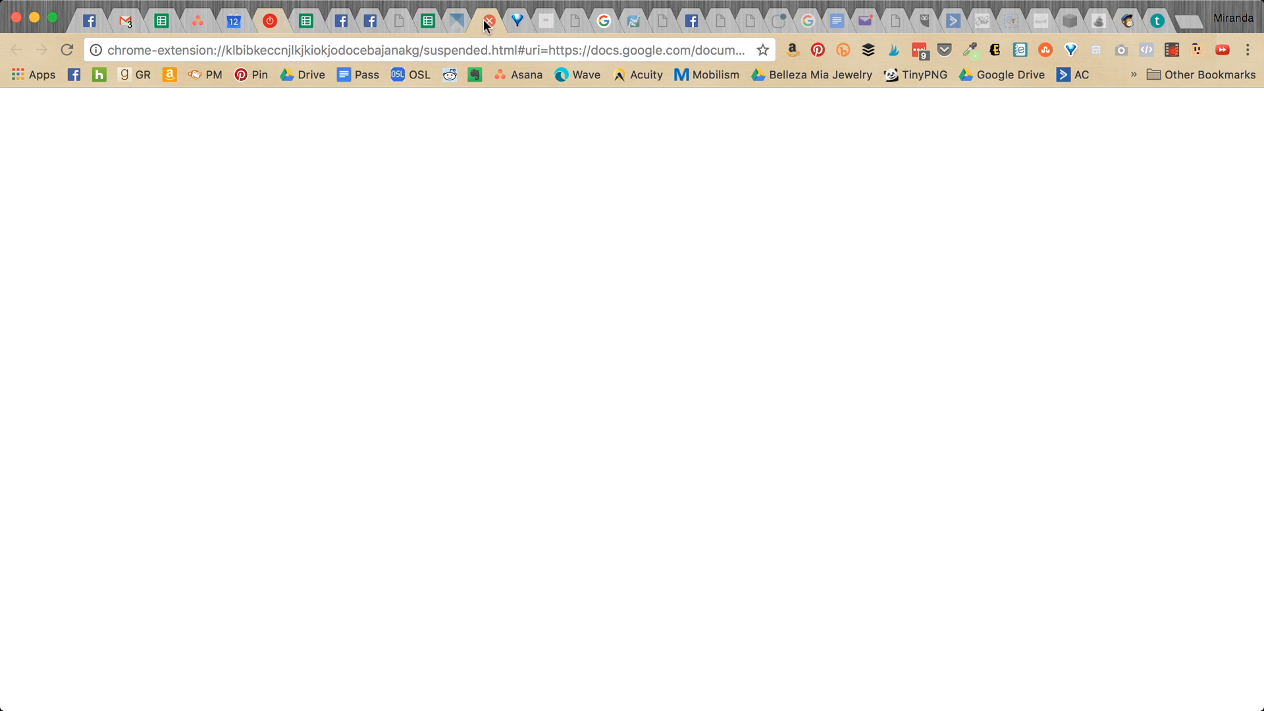
pyautogui.click(602, 236)
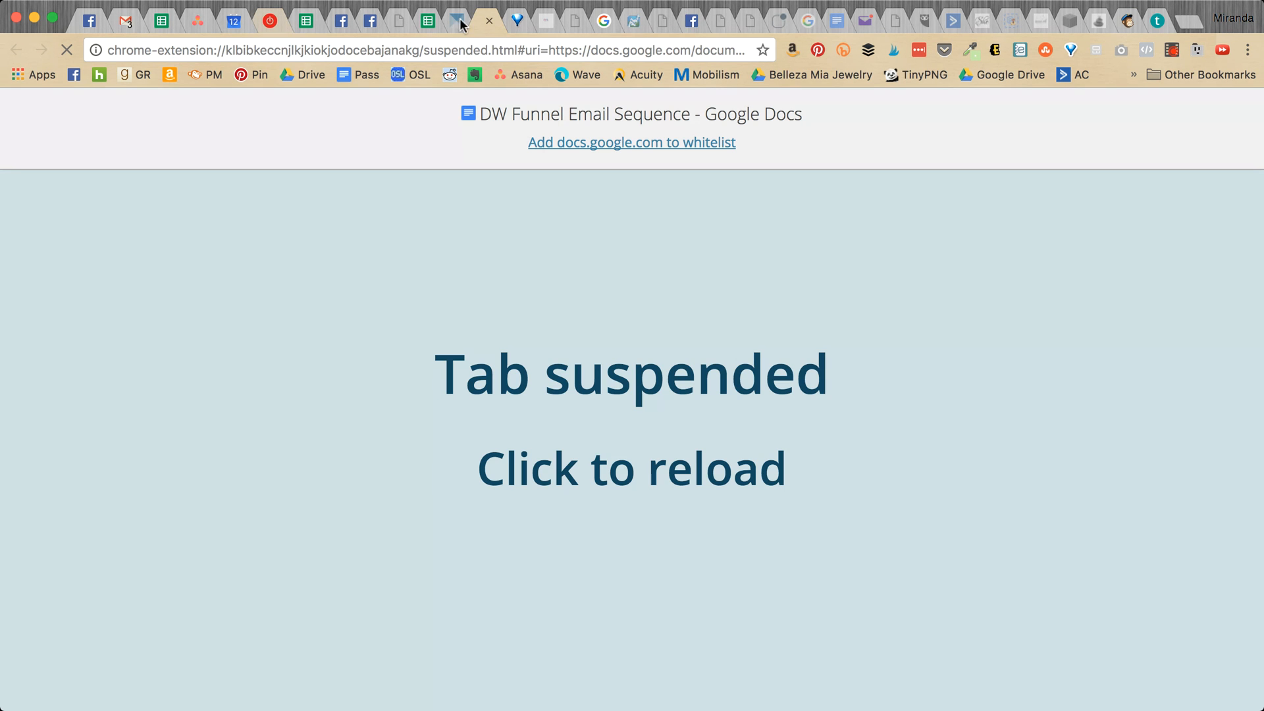
pyautogui.moveTo(461, 25); pyautogui.dragTo(1089, 25)
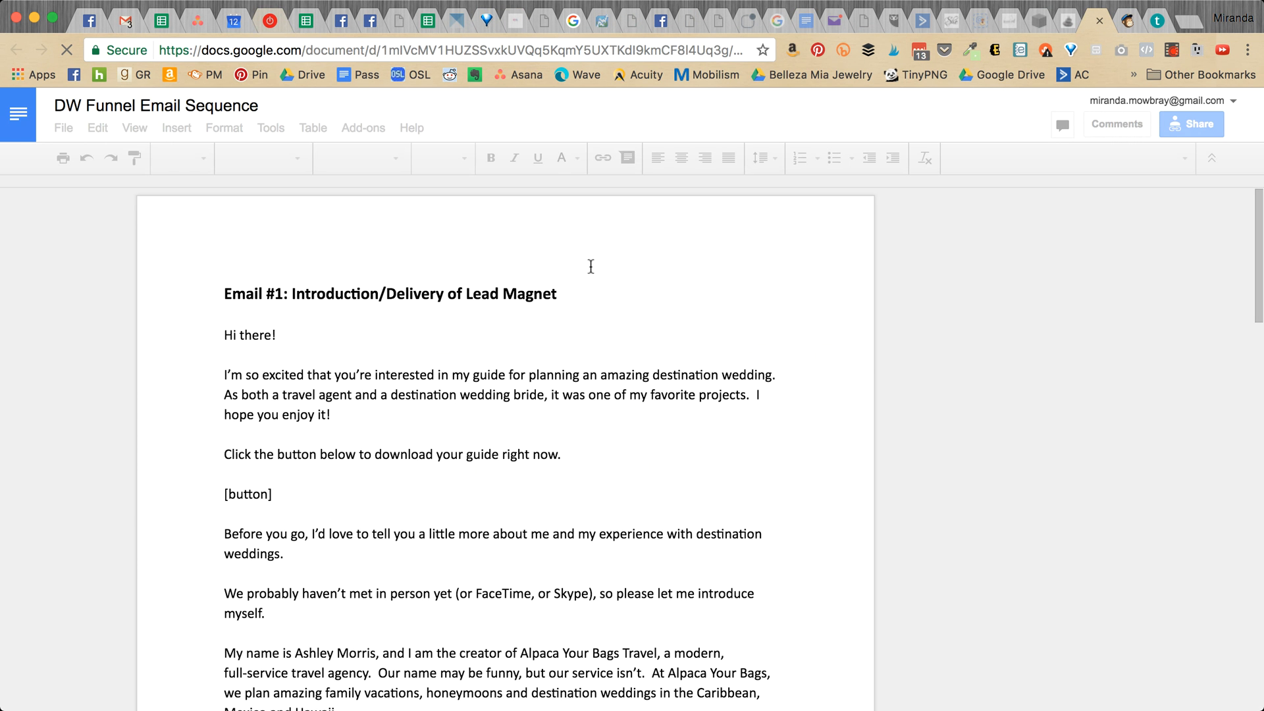
pyautogui.scroll(-4, 467, 308)
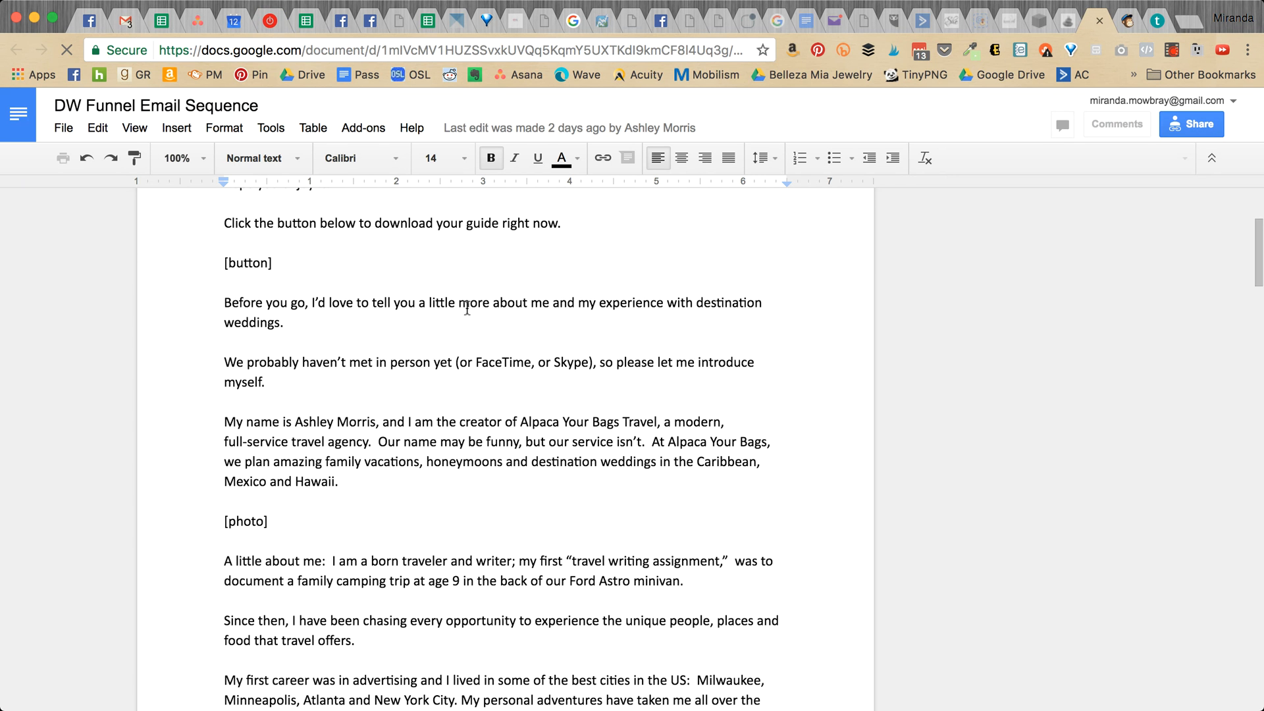
pyautogui.scroll(-1, 466, 307)
pyautogui.scroll(-10, 341, 318)
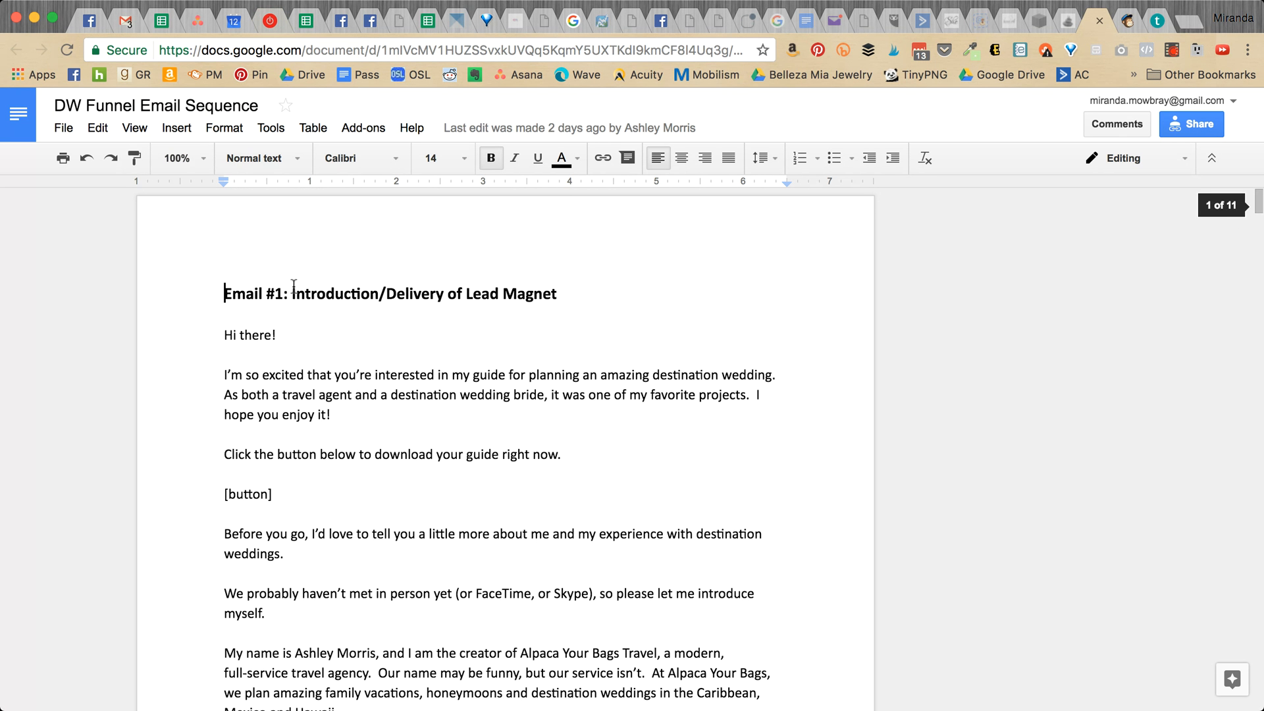
# - Insert the line "Subject Line: Blah blah blah" between the Email #1 heading and the greeting "Hi there!"
pyautogui.click(293, 316)
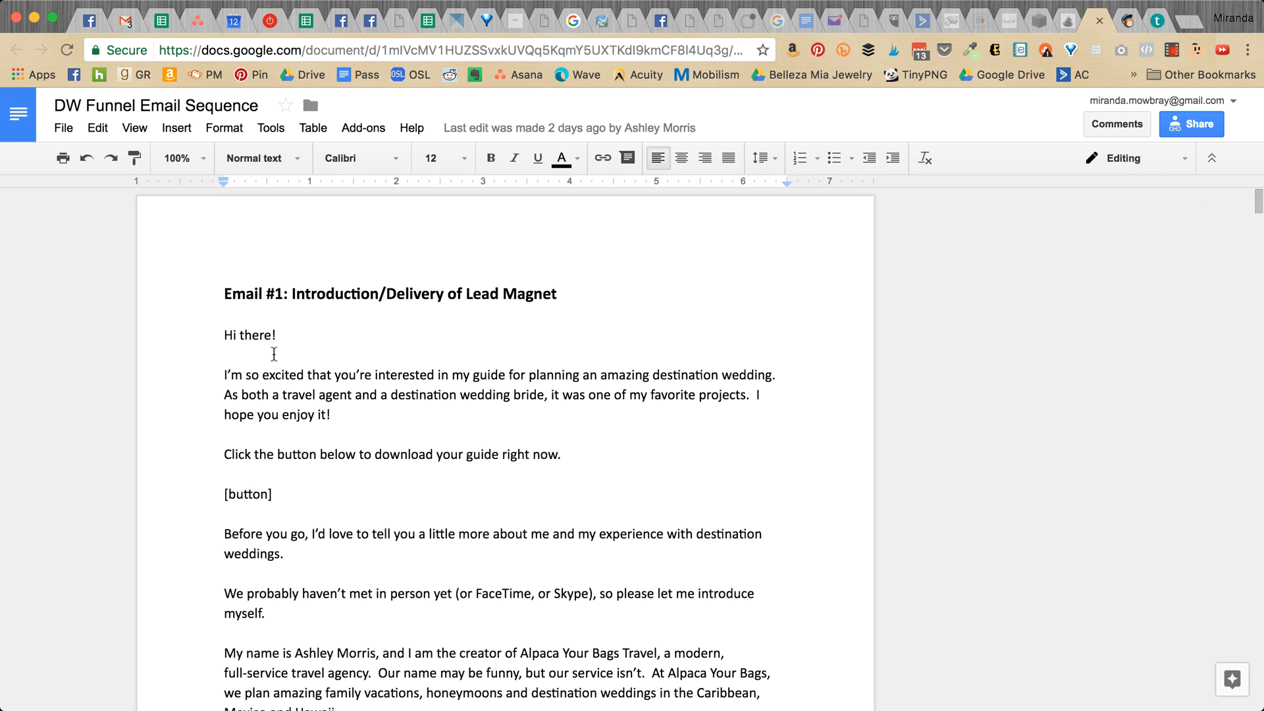
pyautogui.press('Return')
pyautogui.press('Return')
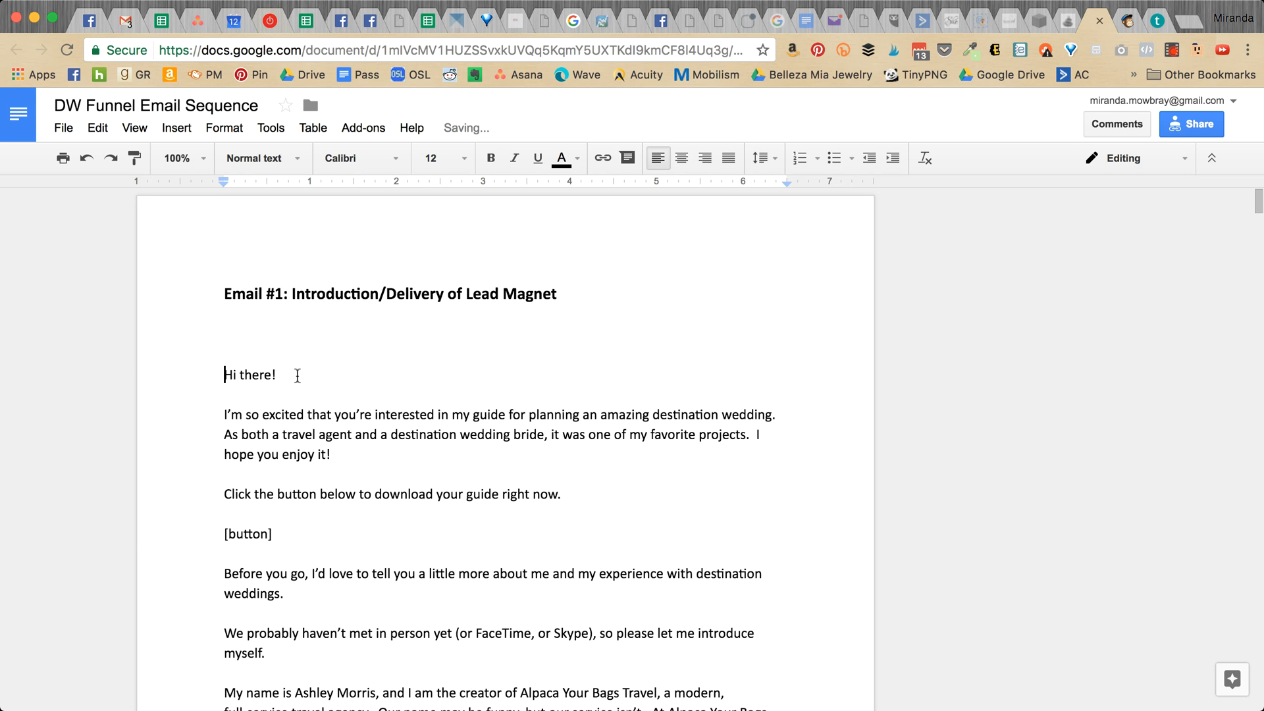
pyautogui.press('Up')
pyautogui.press('Up')
pyautogui.write('Subject Line: Blah blah blah')
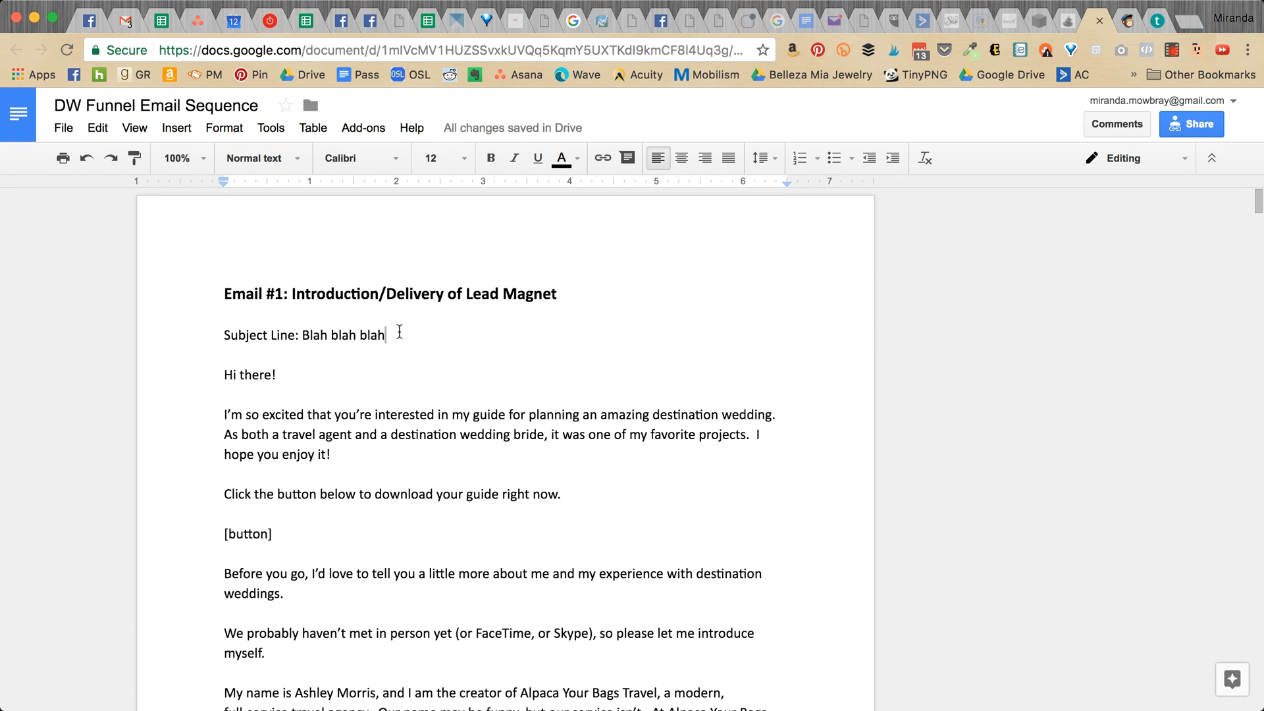
pyautogui.moveTo(395, 335); pyautogui.dragTo(302, 334)
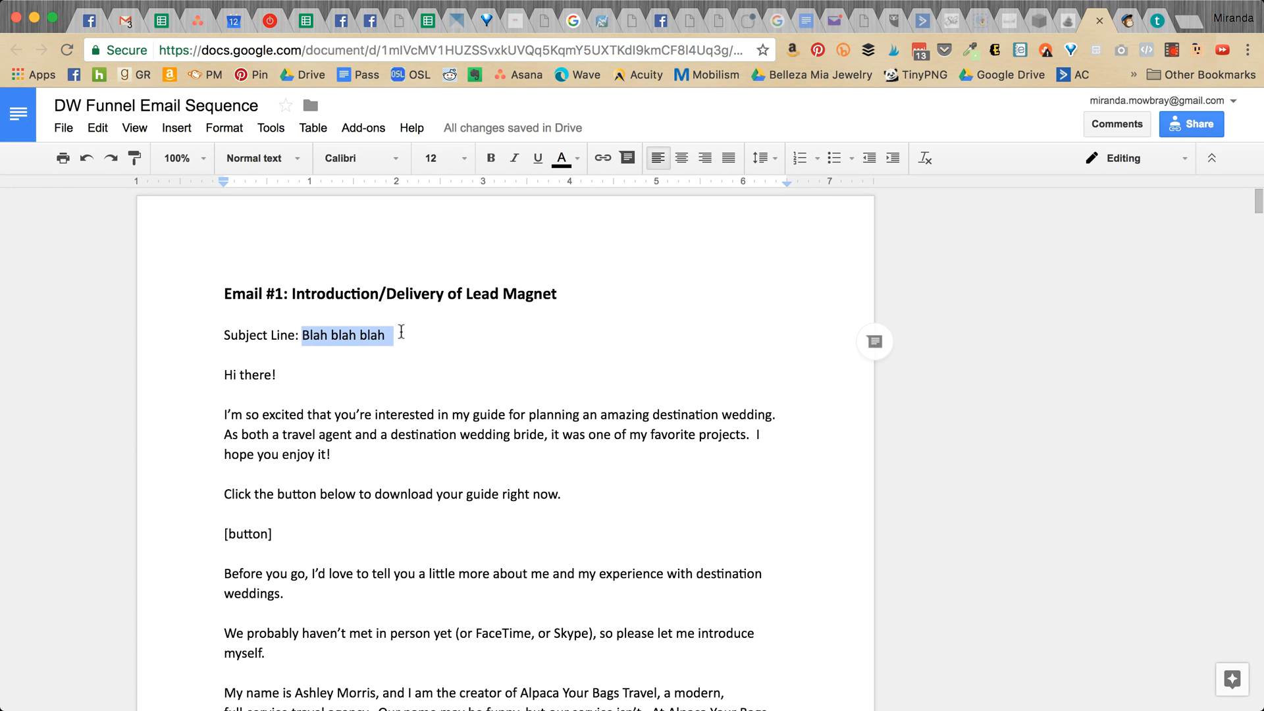
pyautogui.click(560, 350)
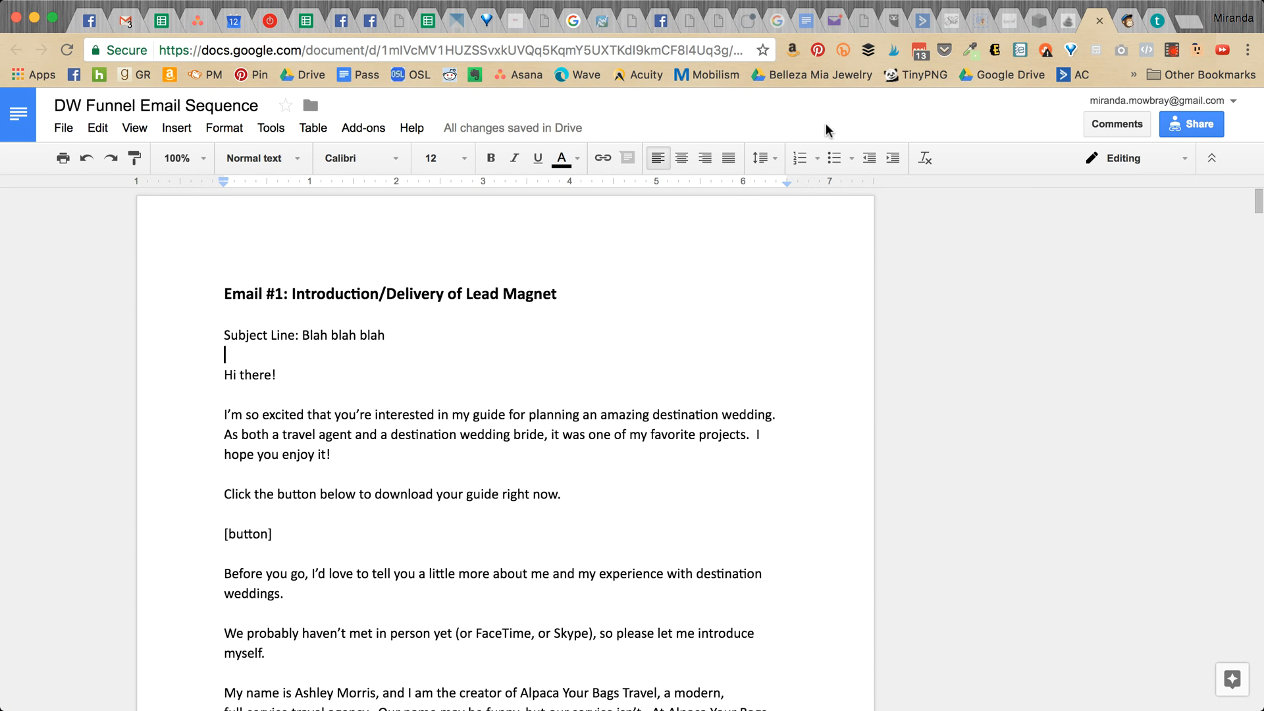
# - Return to MailChimp, set the email subject to "Here's your ultimate guide!" and continue to template selection
pyautogui.click(1126, 21)
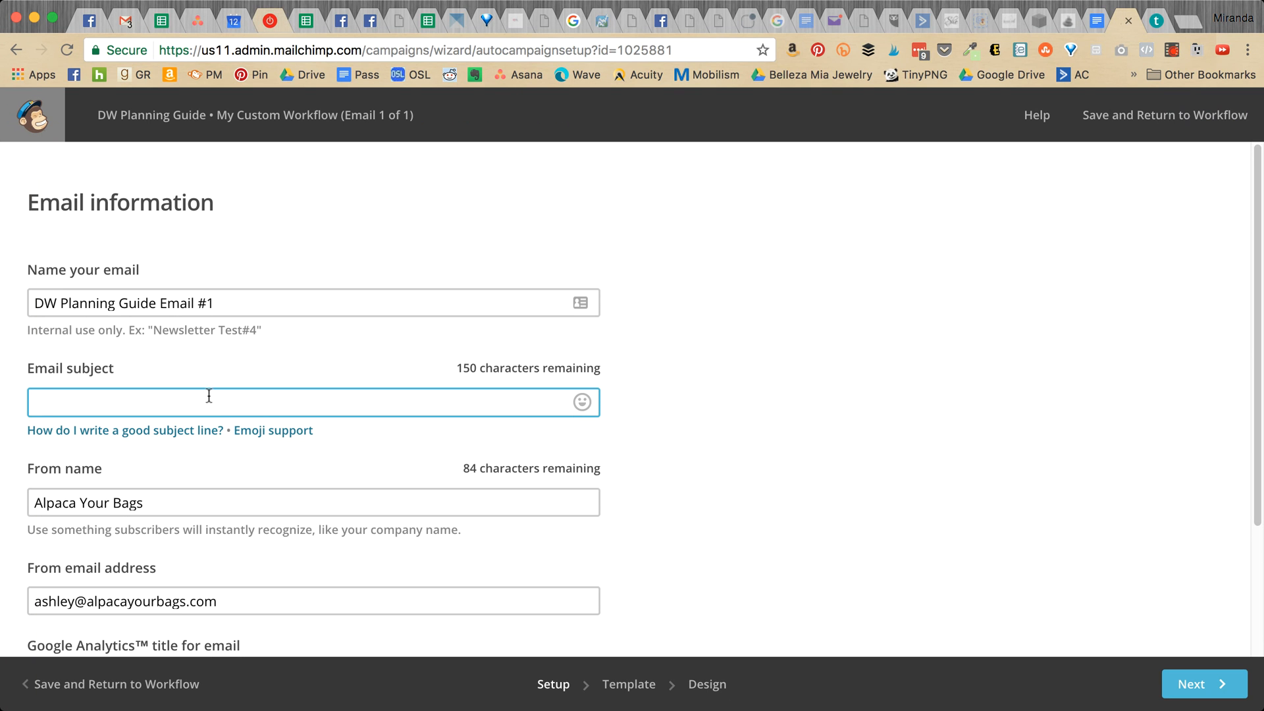
pyautogui.write("Here's your ult")
pyautogui.write('imate gui')
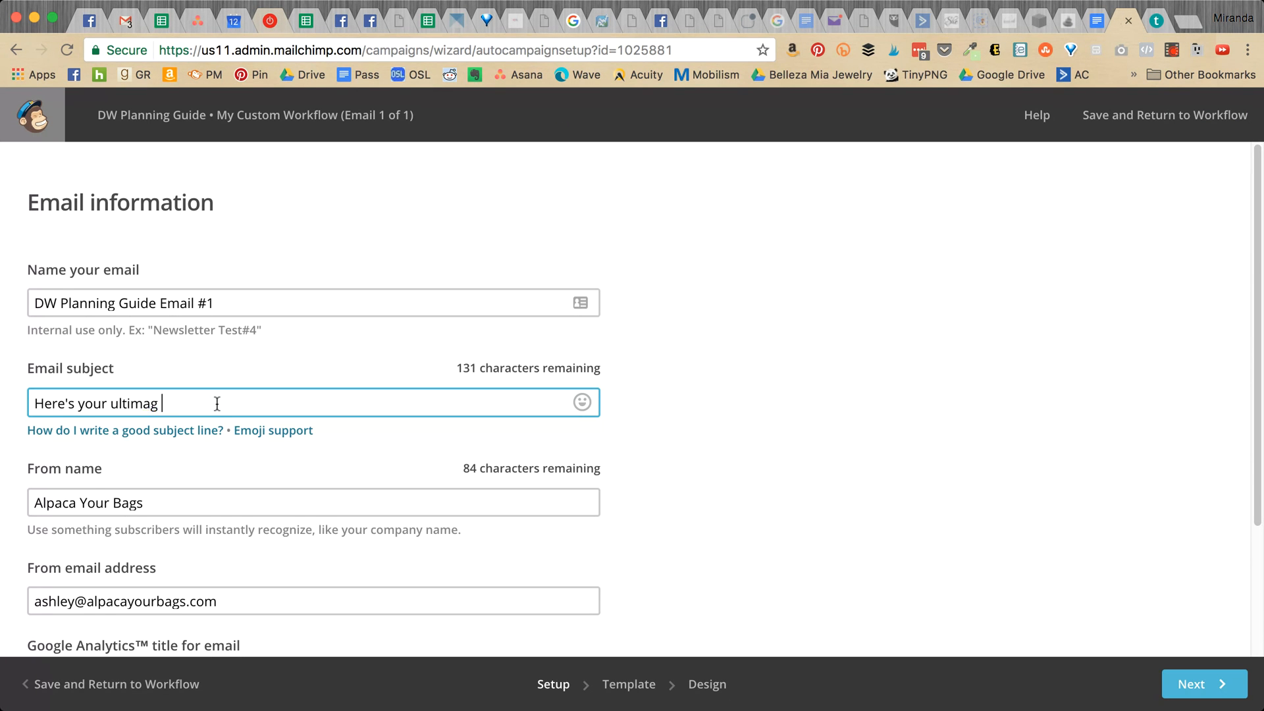
pyautogui.write('de!')
pyautogui.scroll(-3, 416, 448)
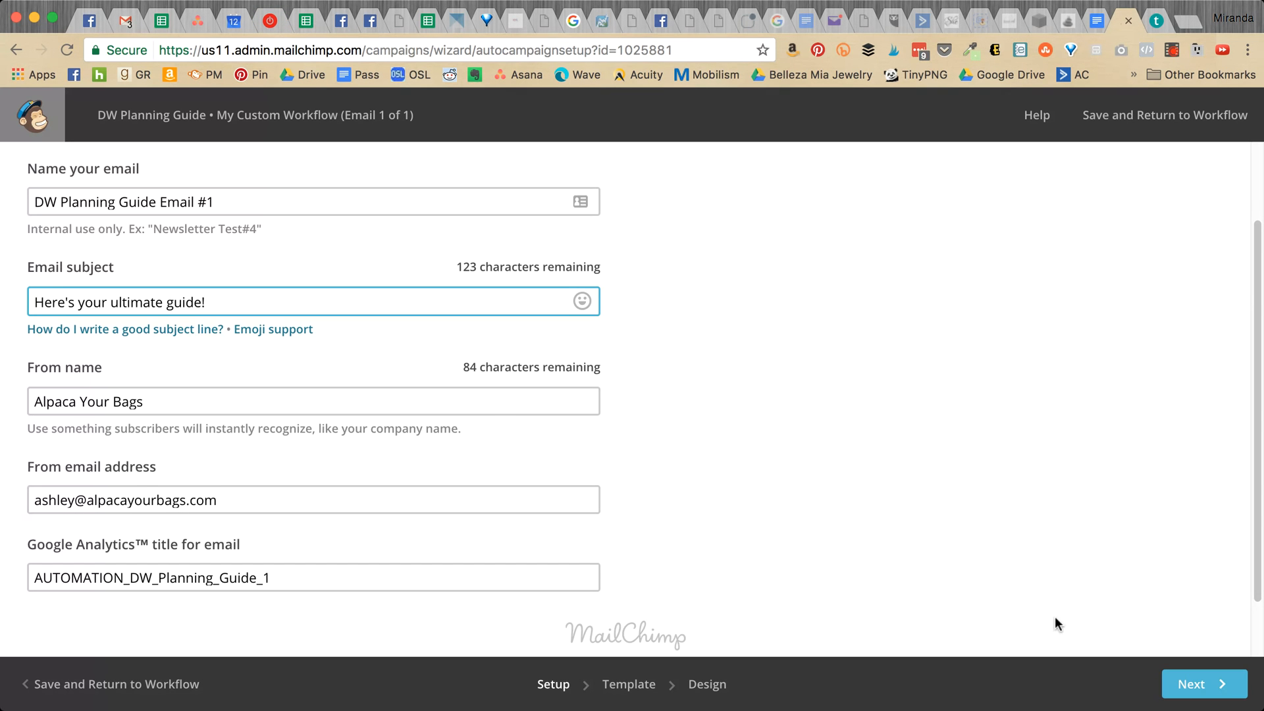
pyautogui.click(1190, 685)
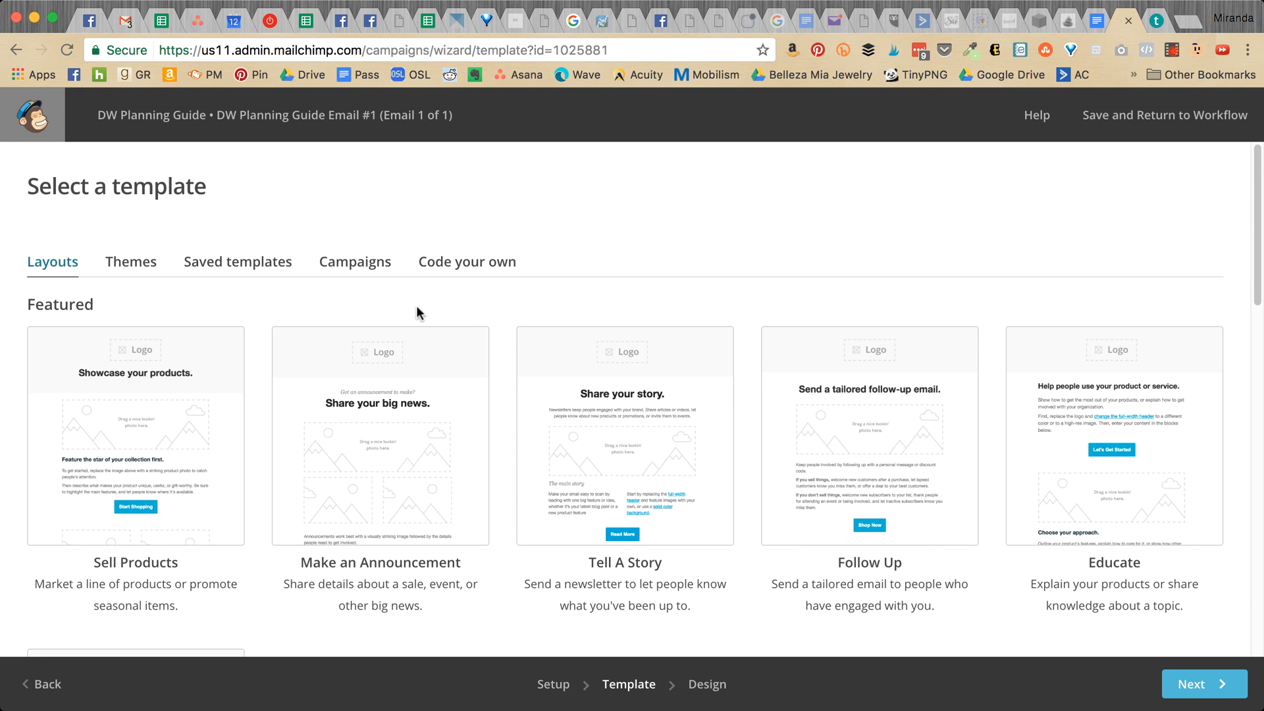
# - Look through the saved templates and recently sent campaigns, and base the email on the Carnival Freedom Group Cruise campaign
pyautogui.click(364, 267)
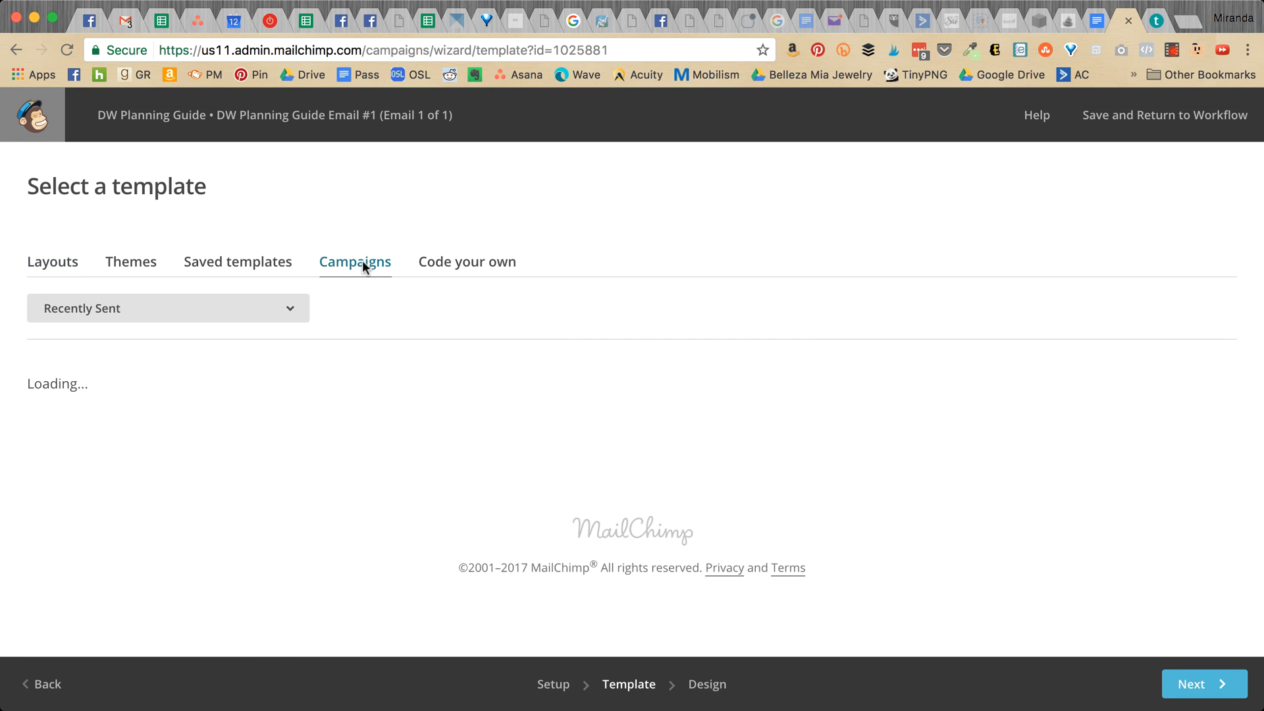
pyautogui.click(270, 269)
pyautogui.scroll(-2, 515, 197)
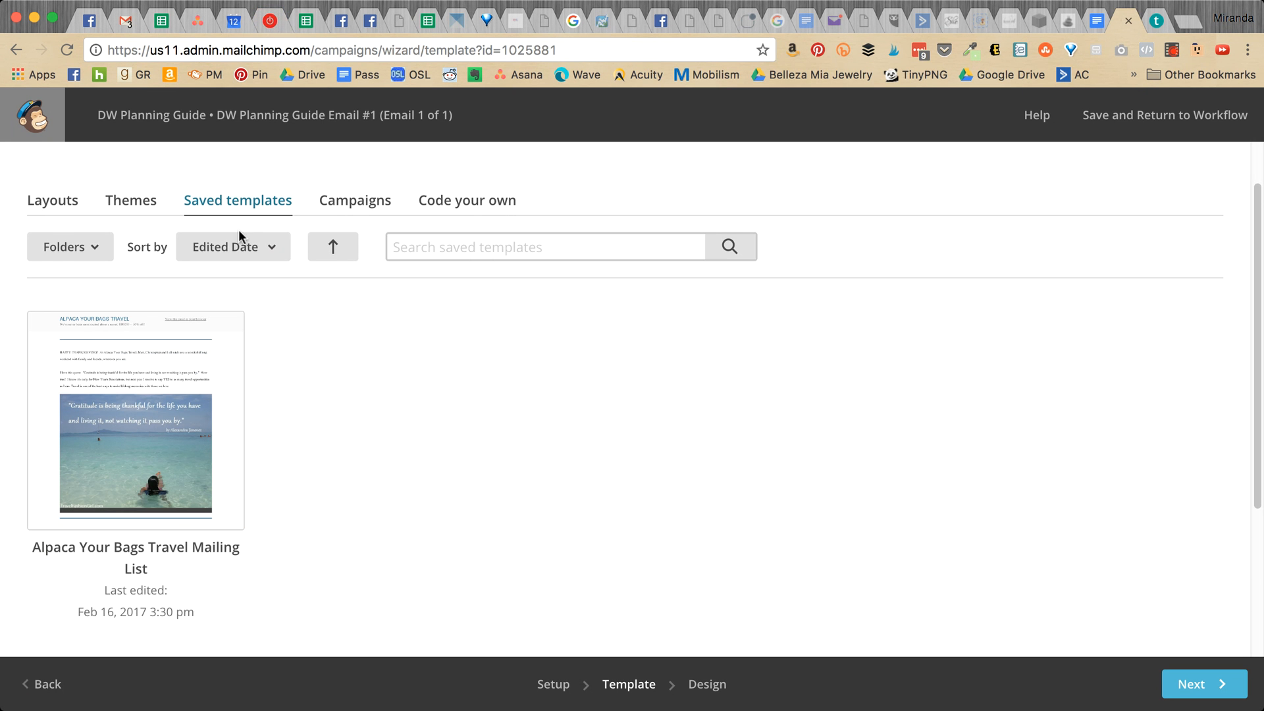
pyautogui.click(338, 204)
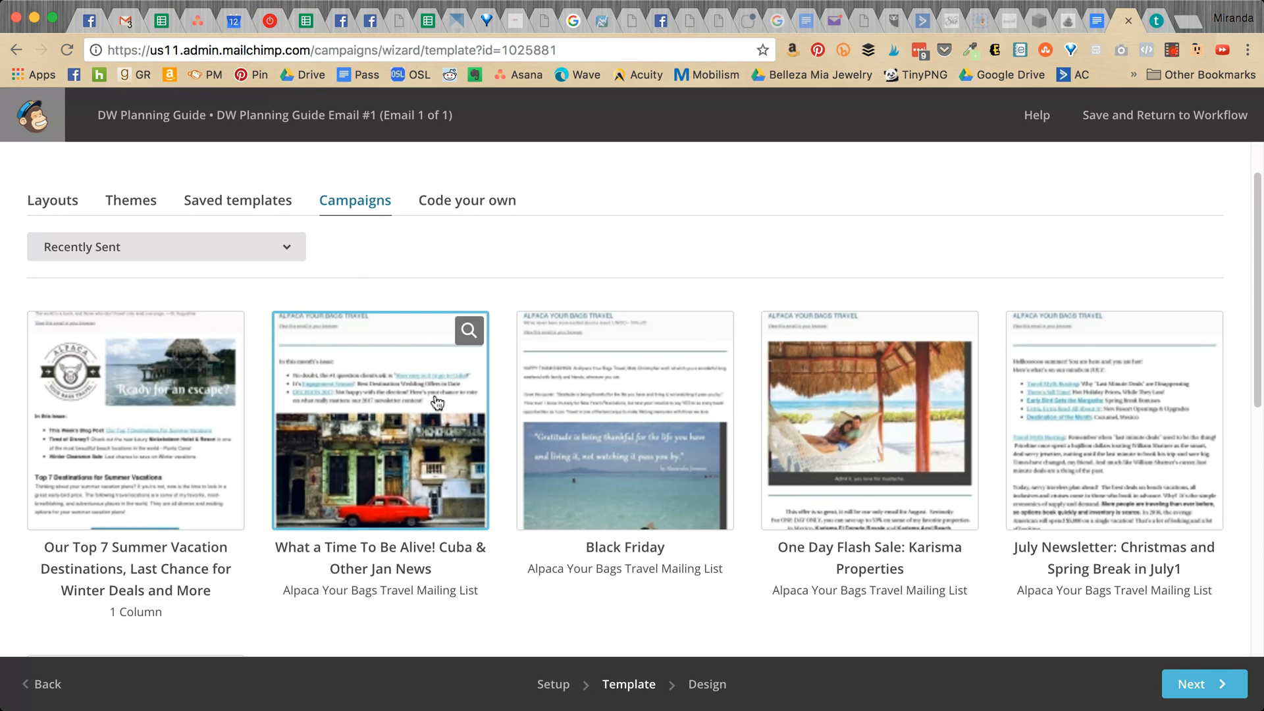
pyautogui.scroll(-1, 741, 231)
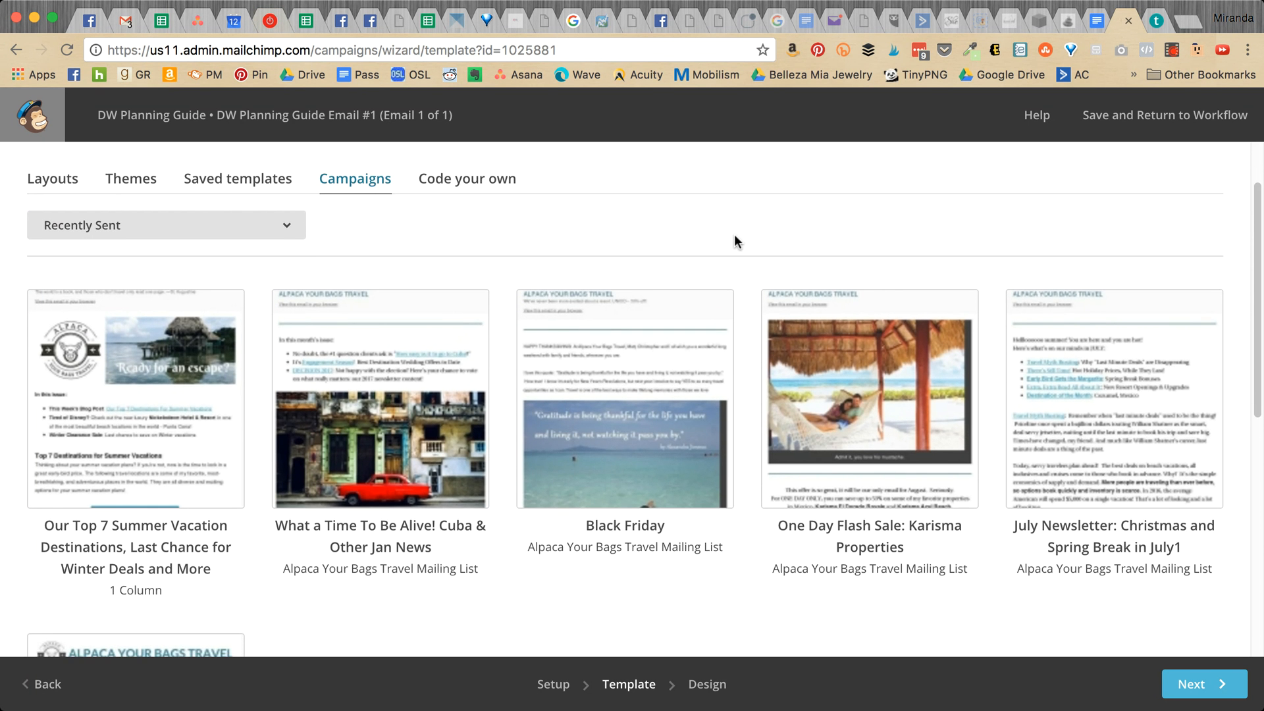
pyautogui.scroll(-2, 729, 236)
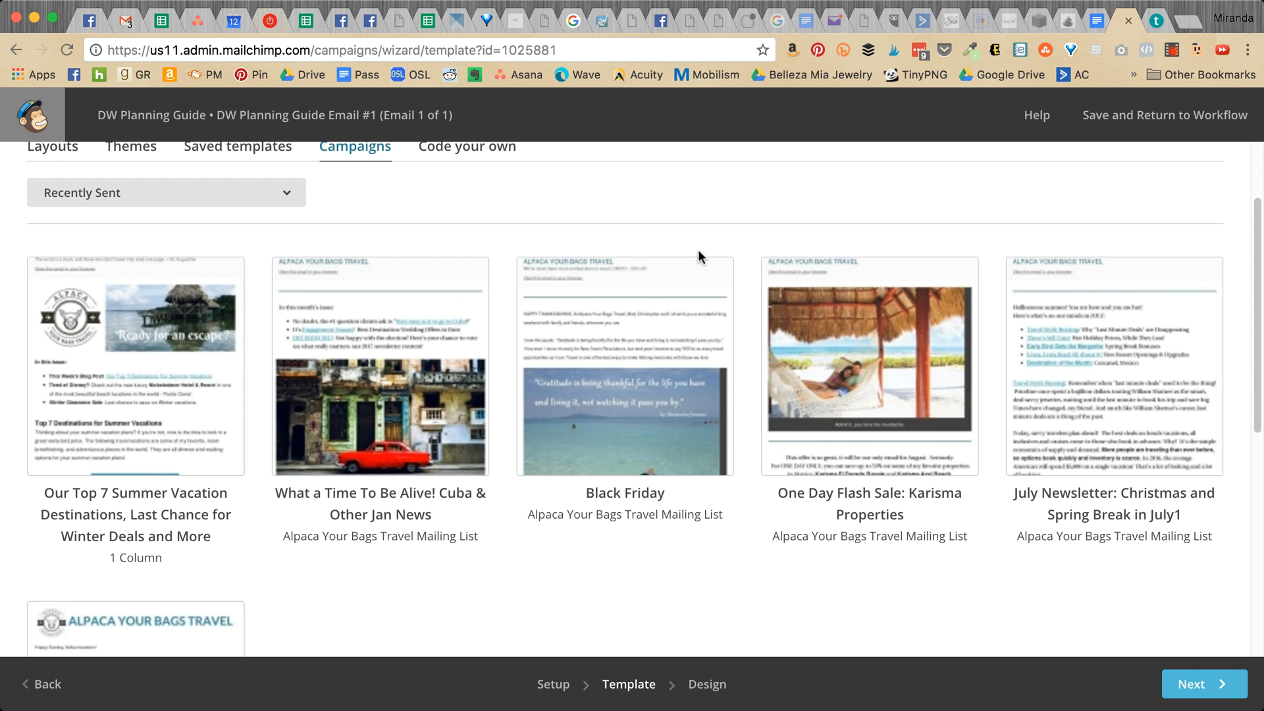
pyautogui.scroll(-6, 693, 249)
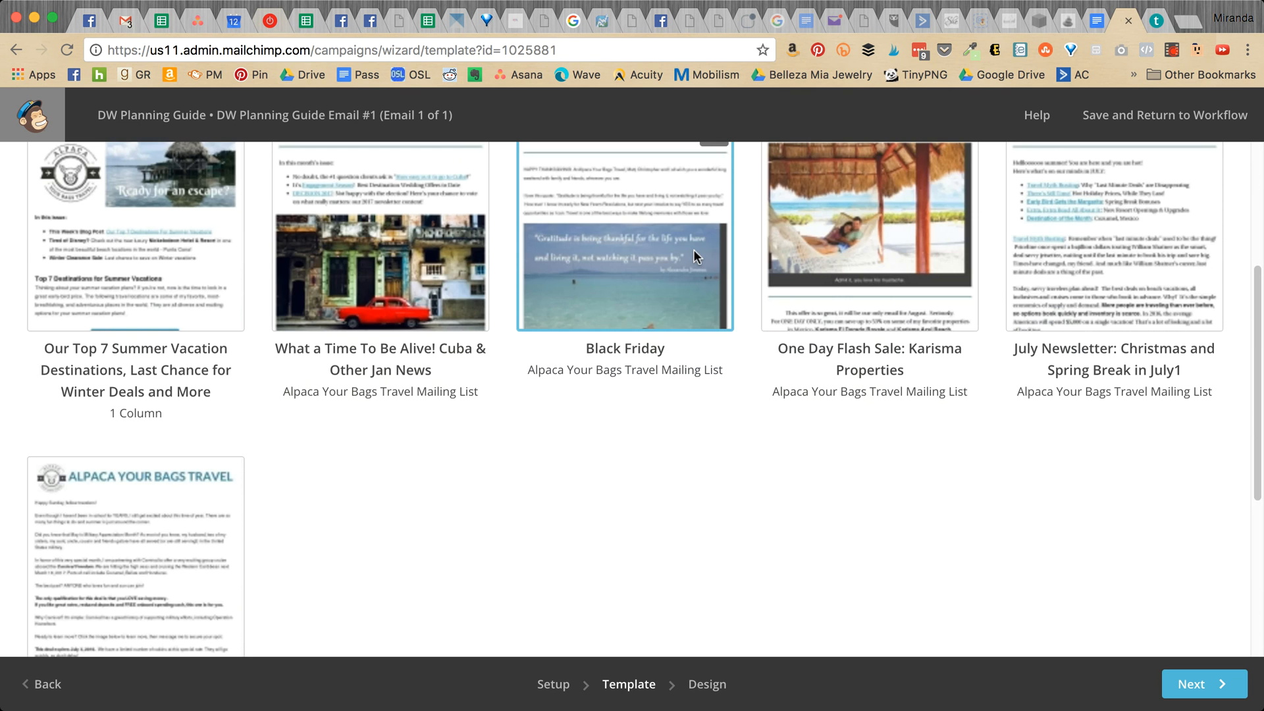
pyautogui.scroll(-7, 693, 249)
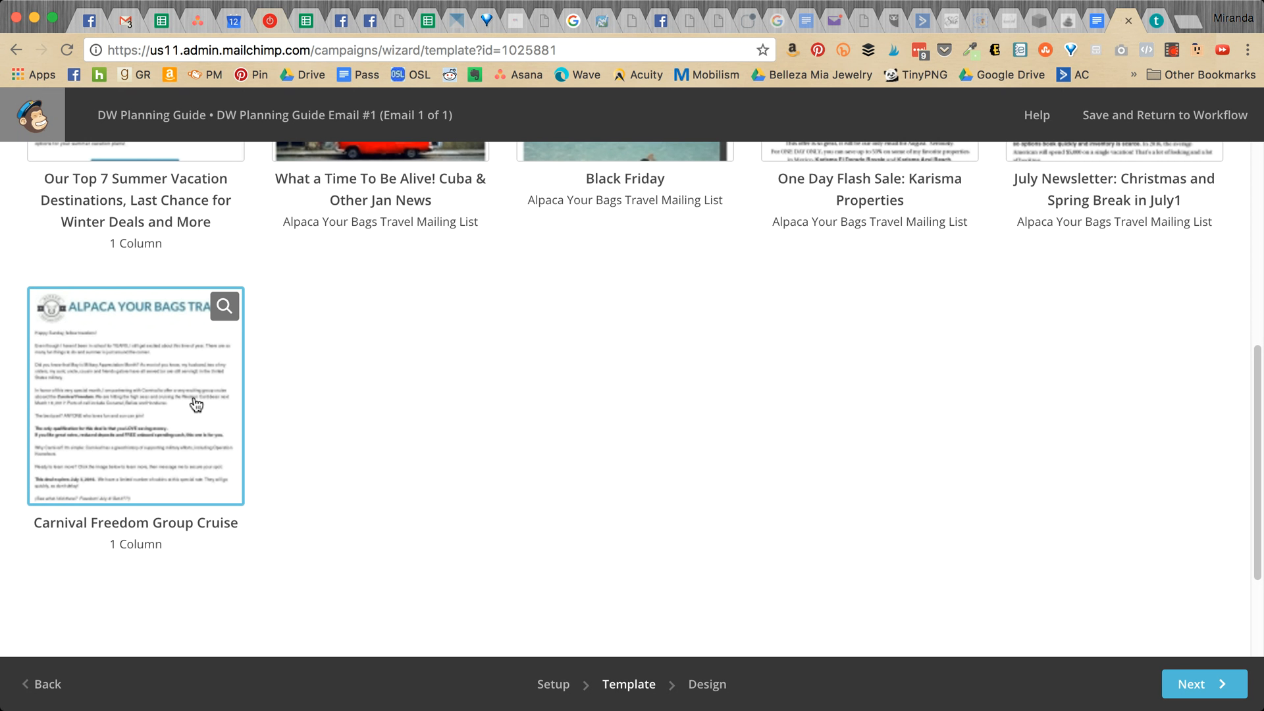
pyautogui.scroll(5, 512, 404)
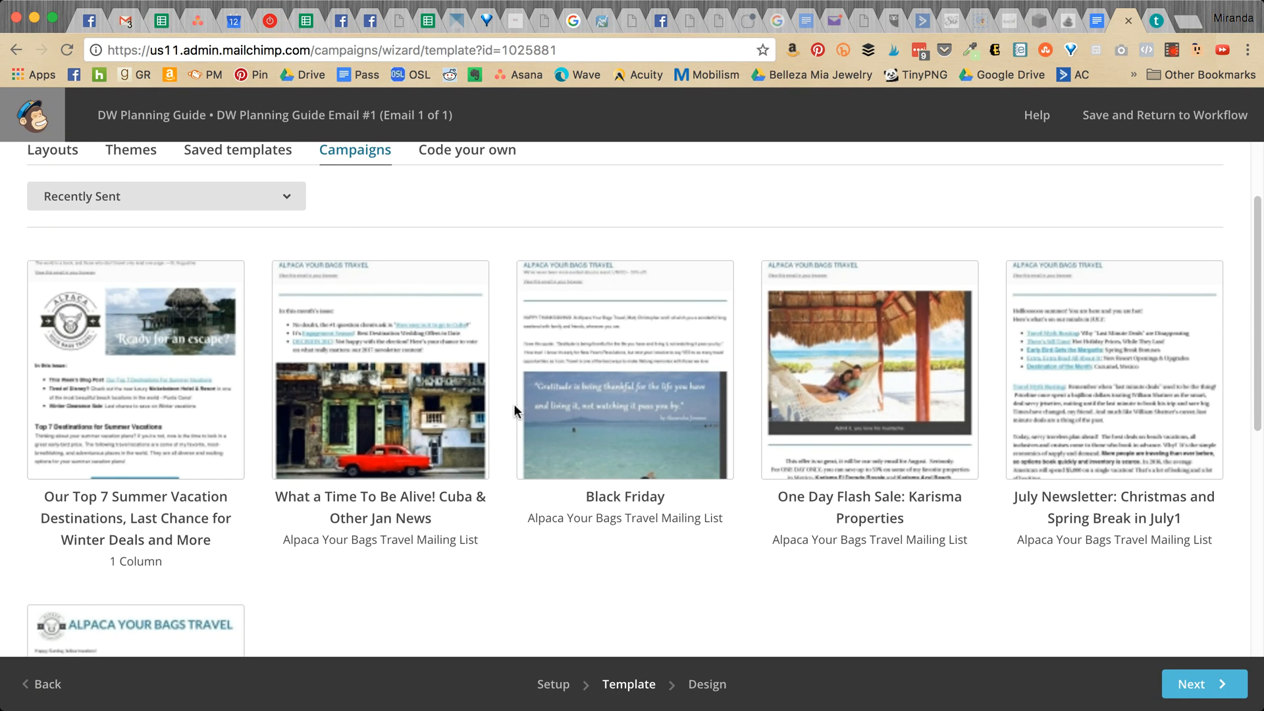
pyautogui.scroll(-3, 658, 434)
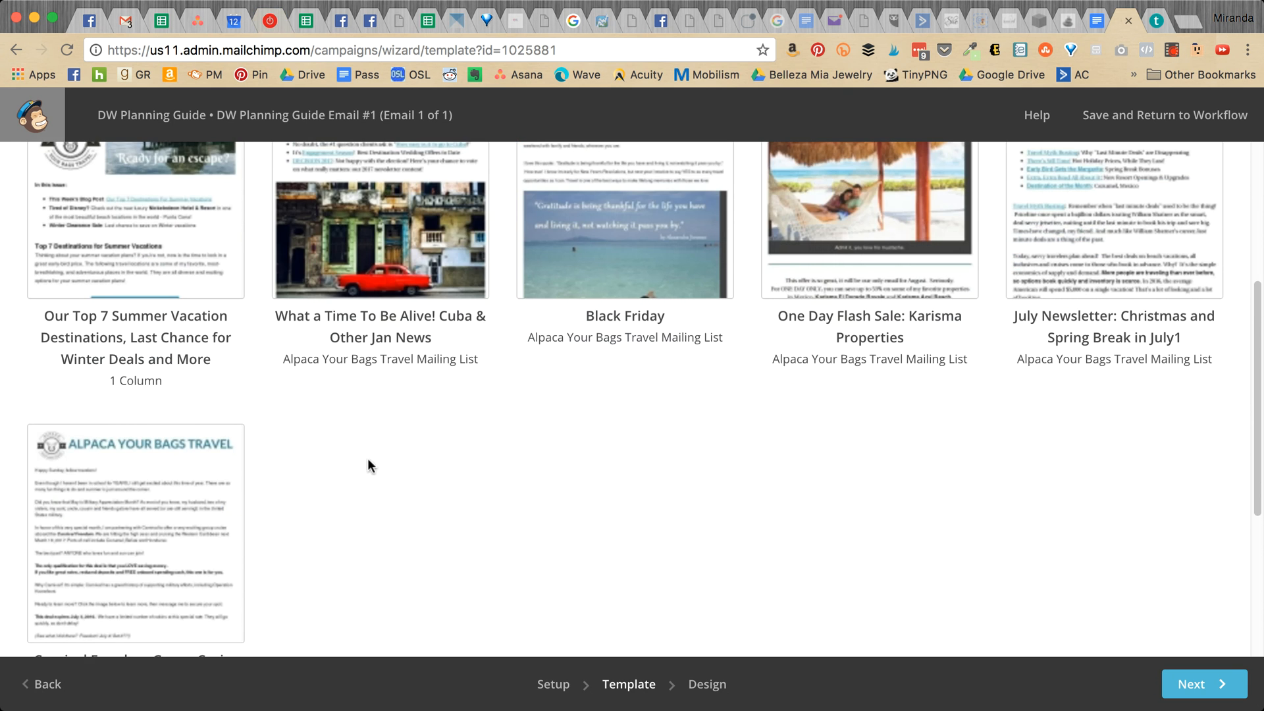
pyautogui.scroll(-2, 190, 474)
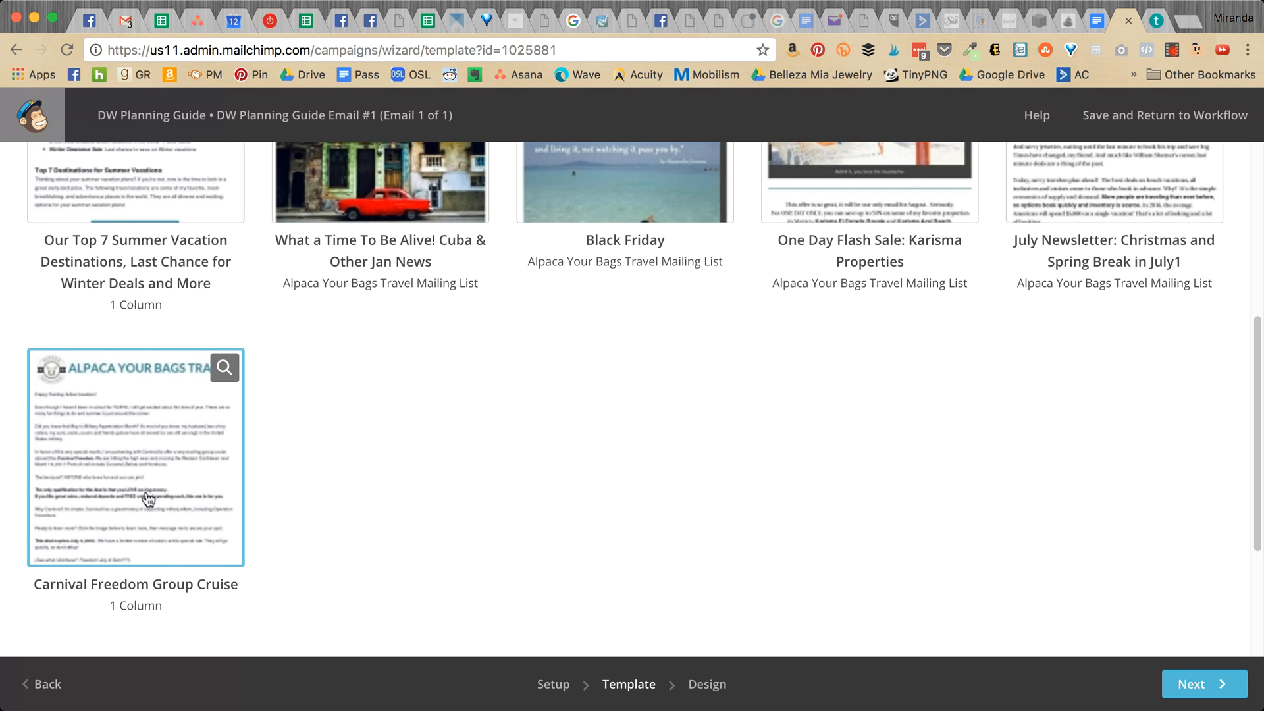
pyautogui.click(146, 456)
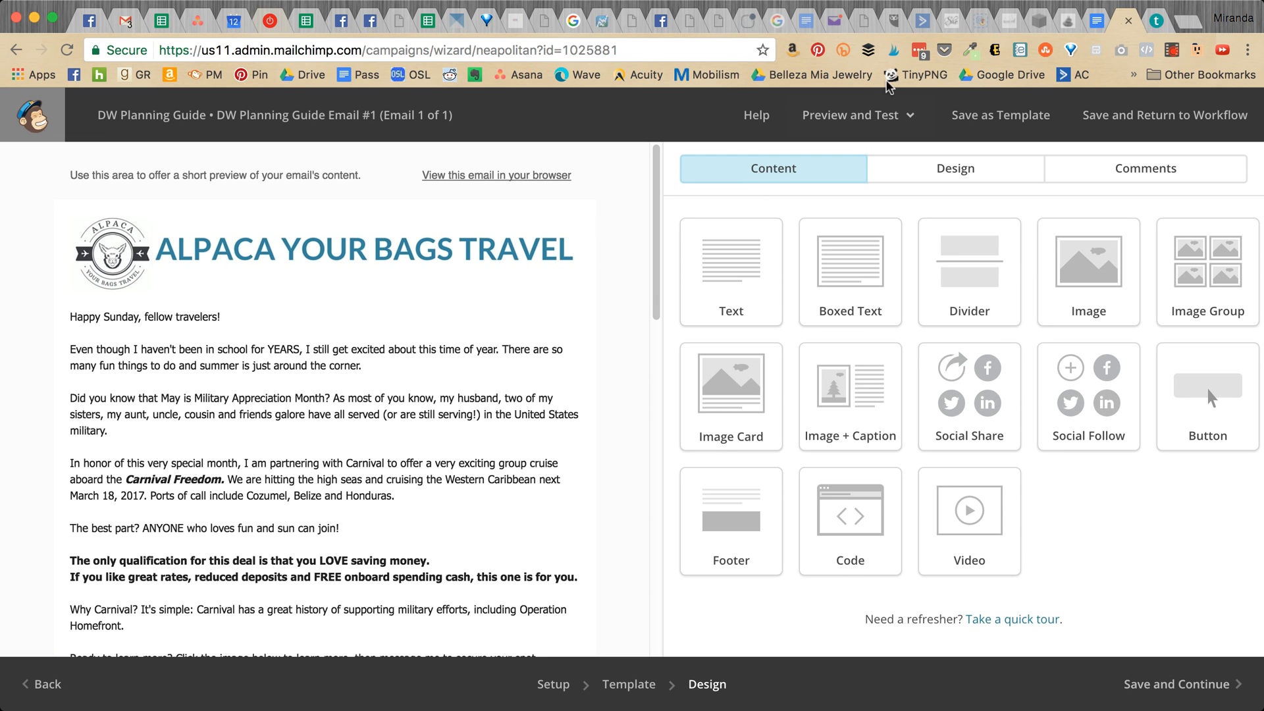
# - Replace the placeholder preview text above the header with "Time to download your Ultimate Guide to Planning a Destination Wedding!"
pyautogui.click(204, 447)
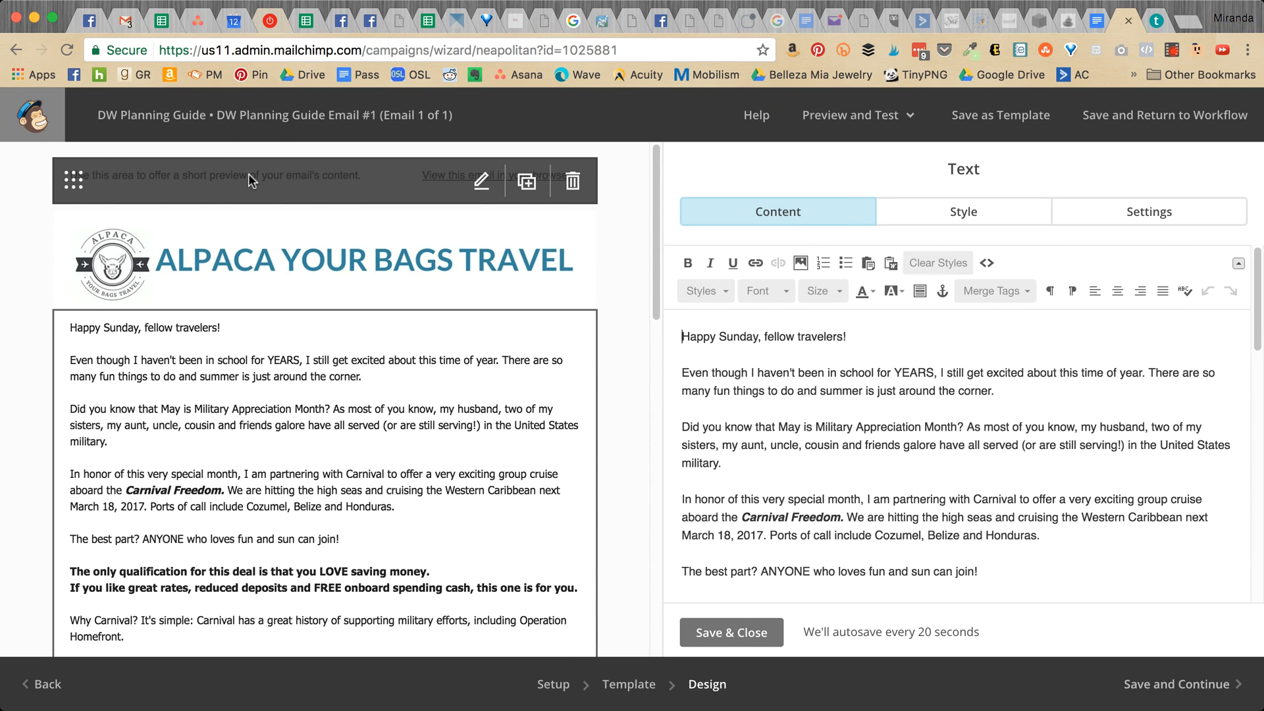
pyautogui.click(248, 176)
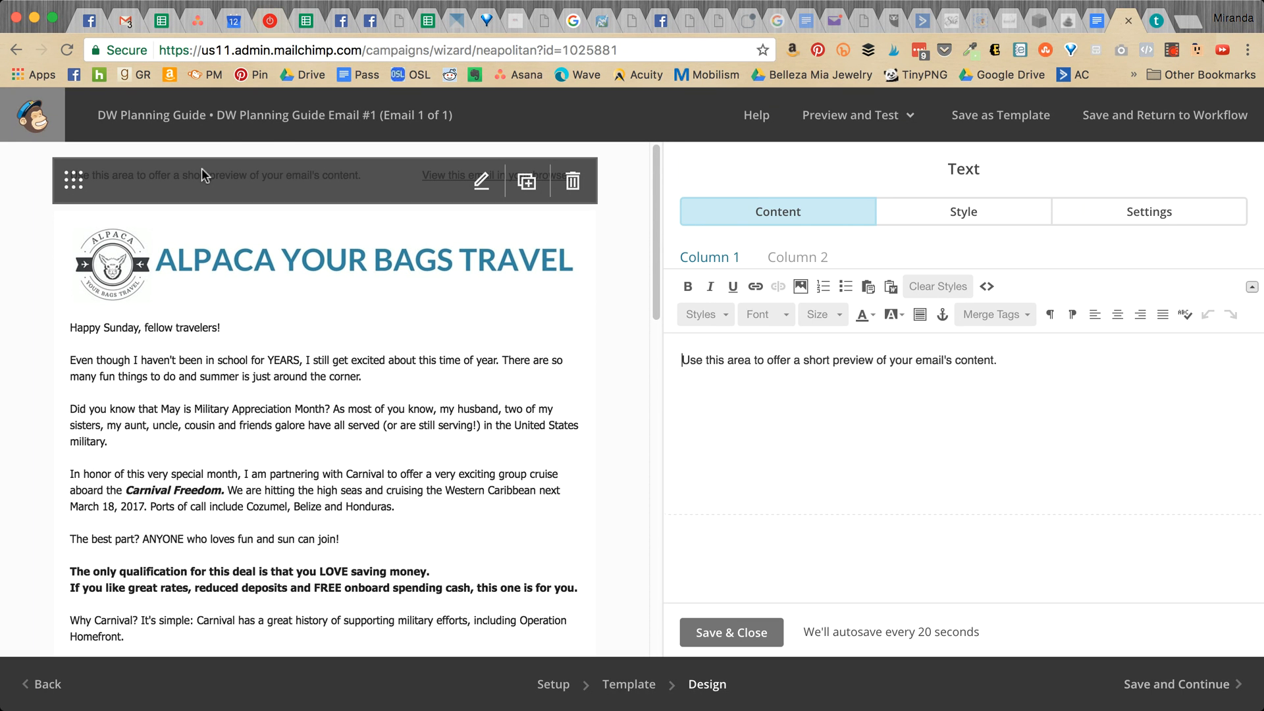
pyautogui.moveTo(1001, 368); pyautogui.dragTo(638, 366)
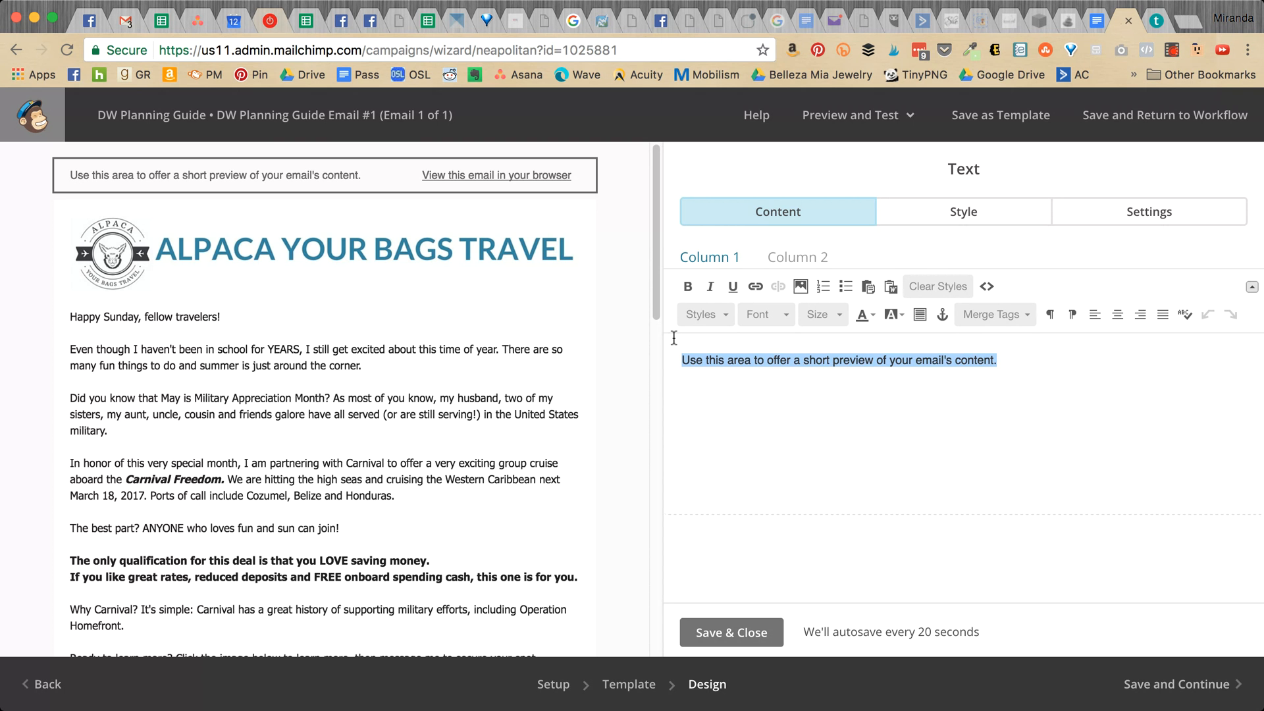
pyautogui.press('BackSpace')
pyautogui.write('Time')
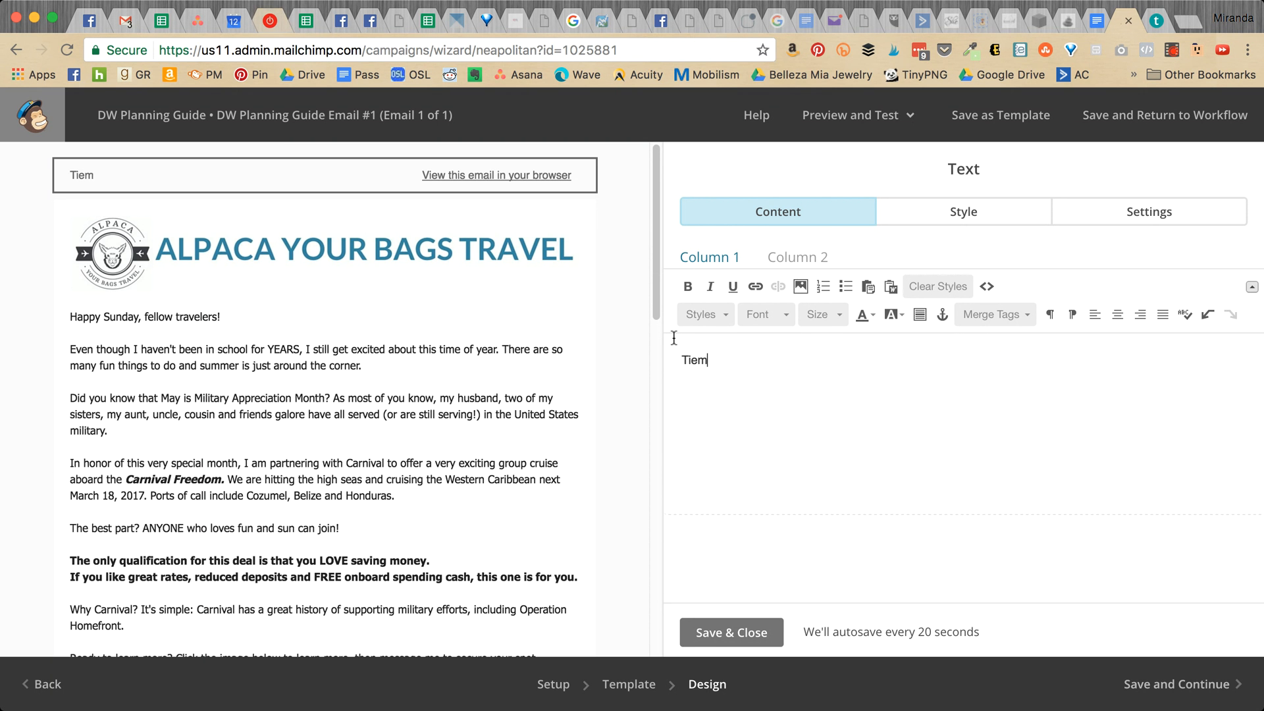
pyautogui.press('BackSpace')
pyautogui.press('BackSpace')
pyautogui.press('BackSpace')
pyautogui.write('ime to download')
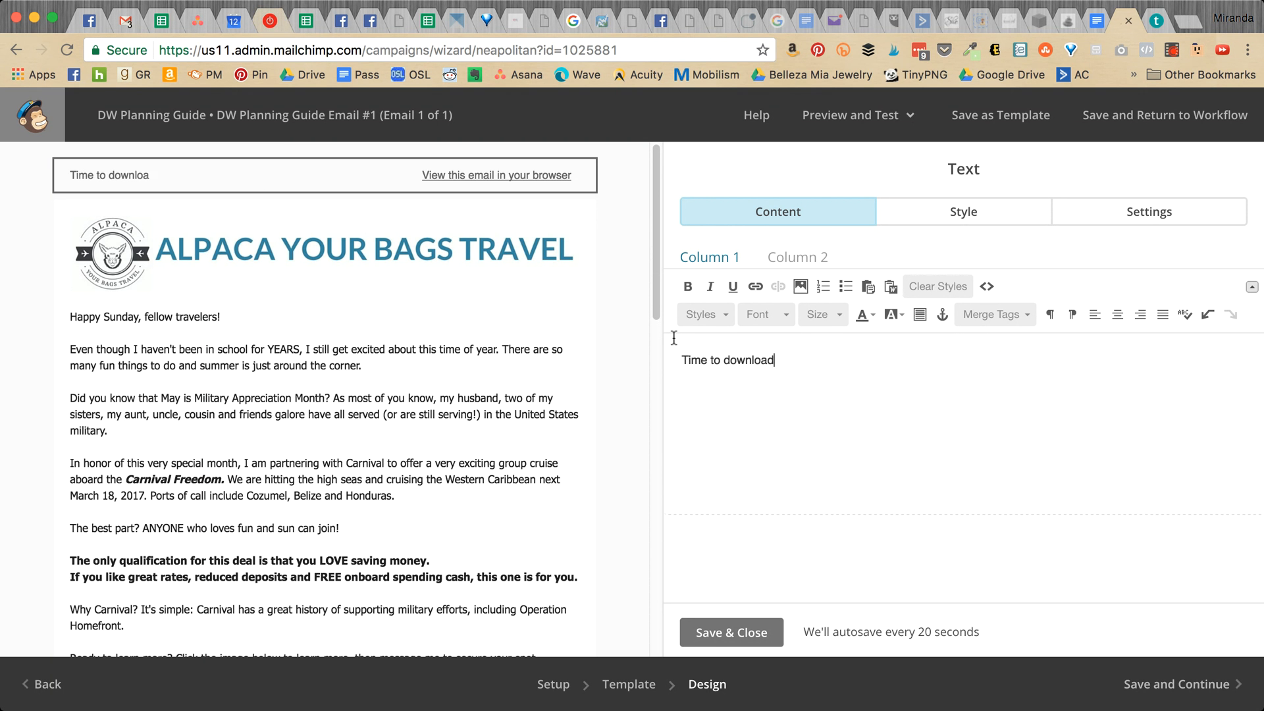
pyautogui.write(' your Ultimate Guide to')
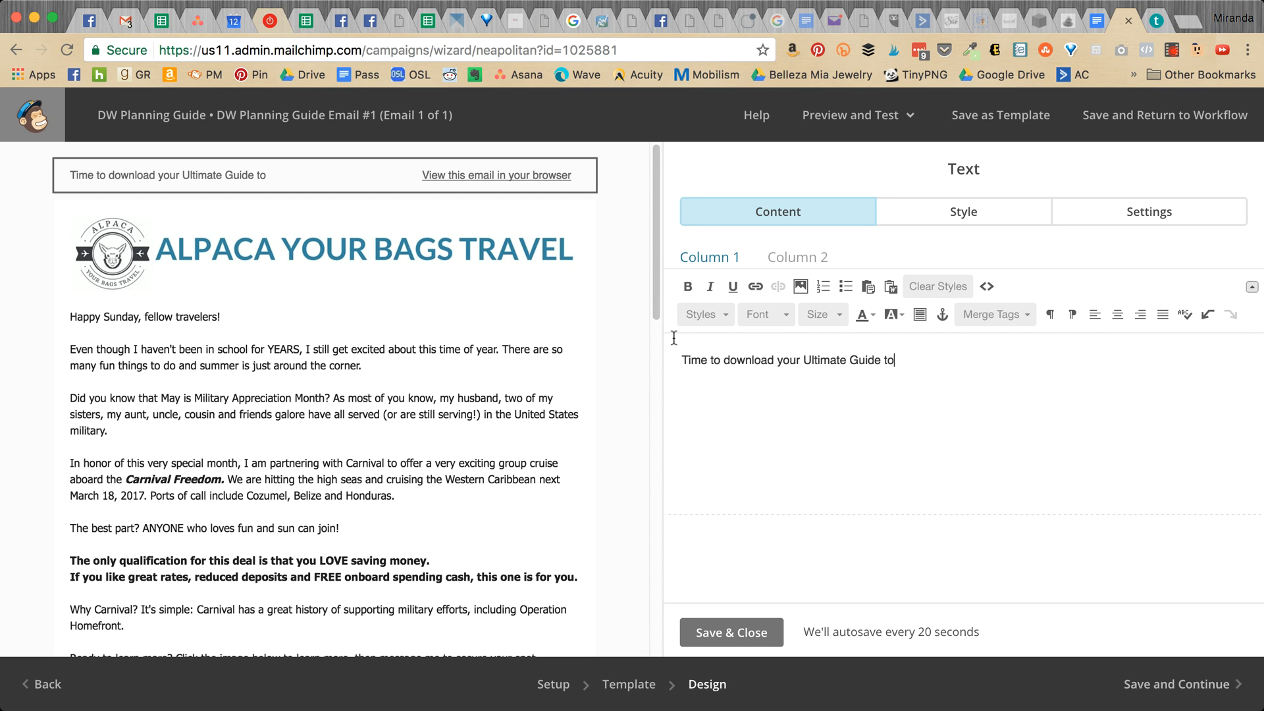
pyautogui.write(' Planning a Destinatio')
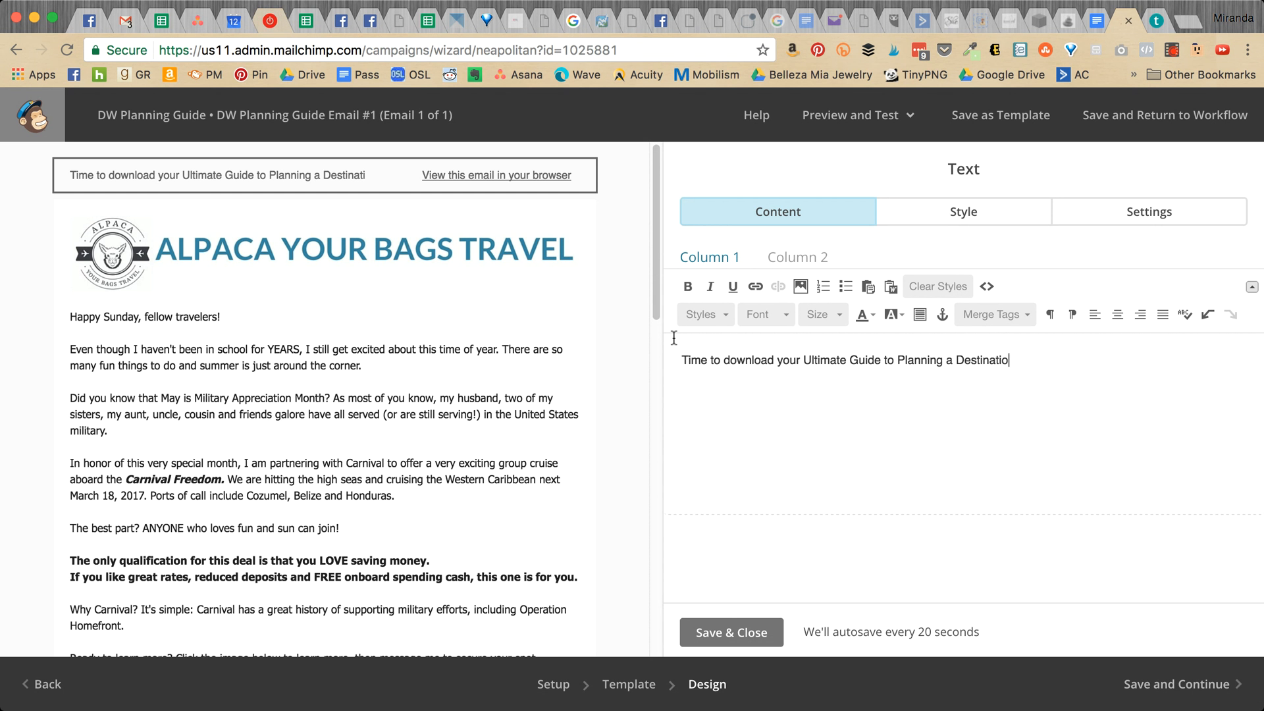
pyautogui.write('n Wedding')
pyautogui.write('!')
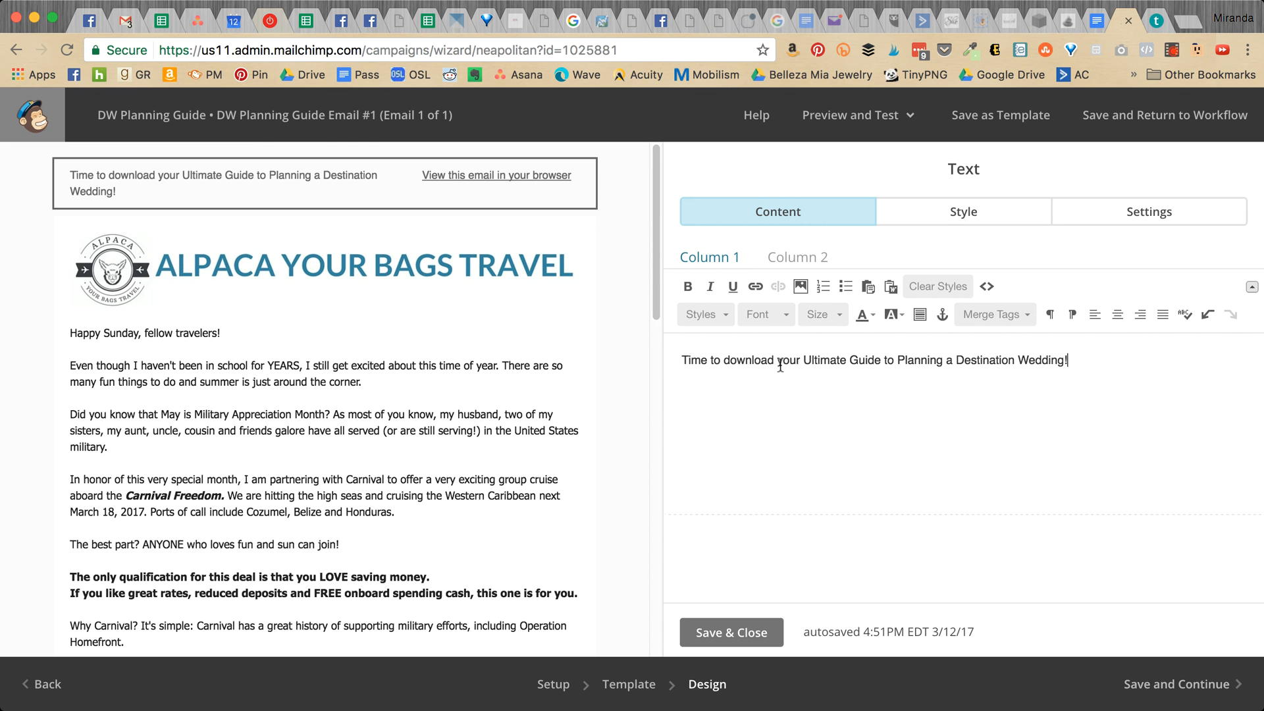
# - Shorten the preview text to "Download your Ultimate Guide to Planning a Destination Wedding!" and save the block
pyautogui.moveTo(734, 360); pyautogui.dragTo(671, 359)
pyautogui.write('D')
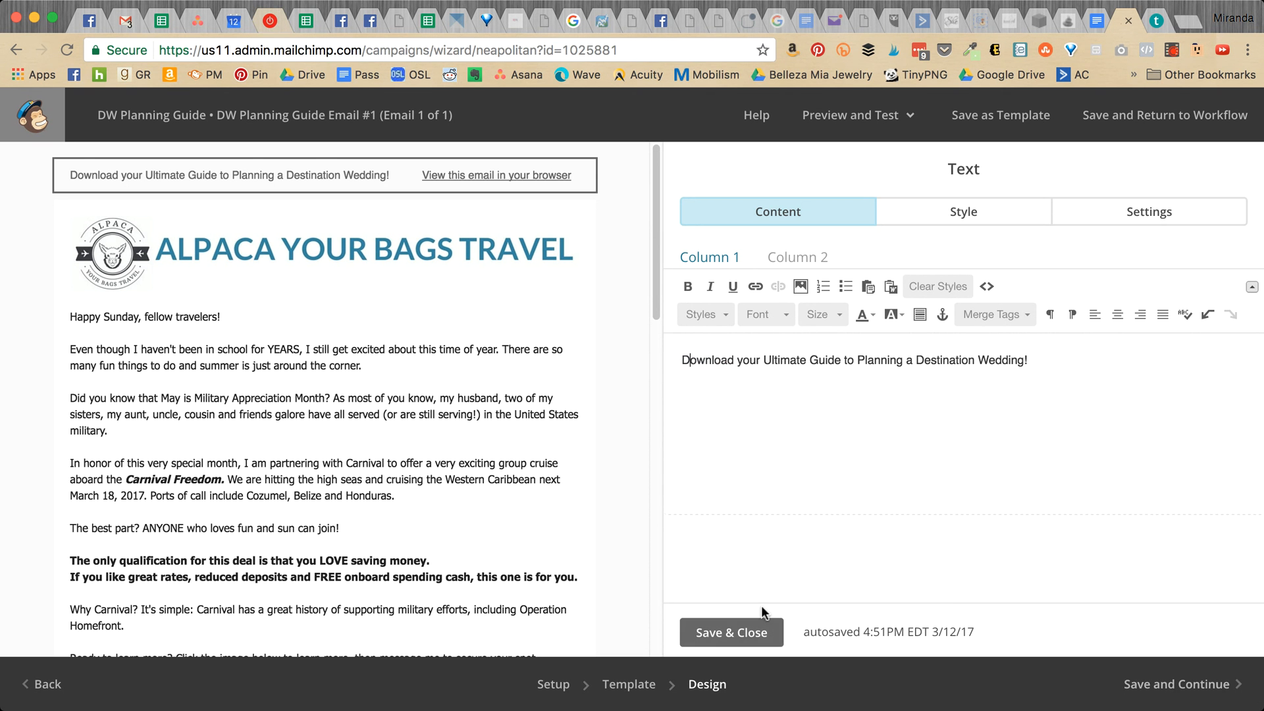
pyautogui.click(745, 631)
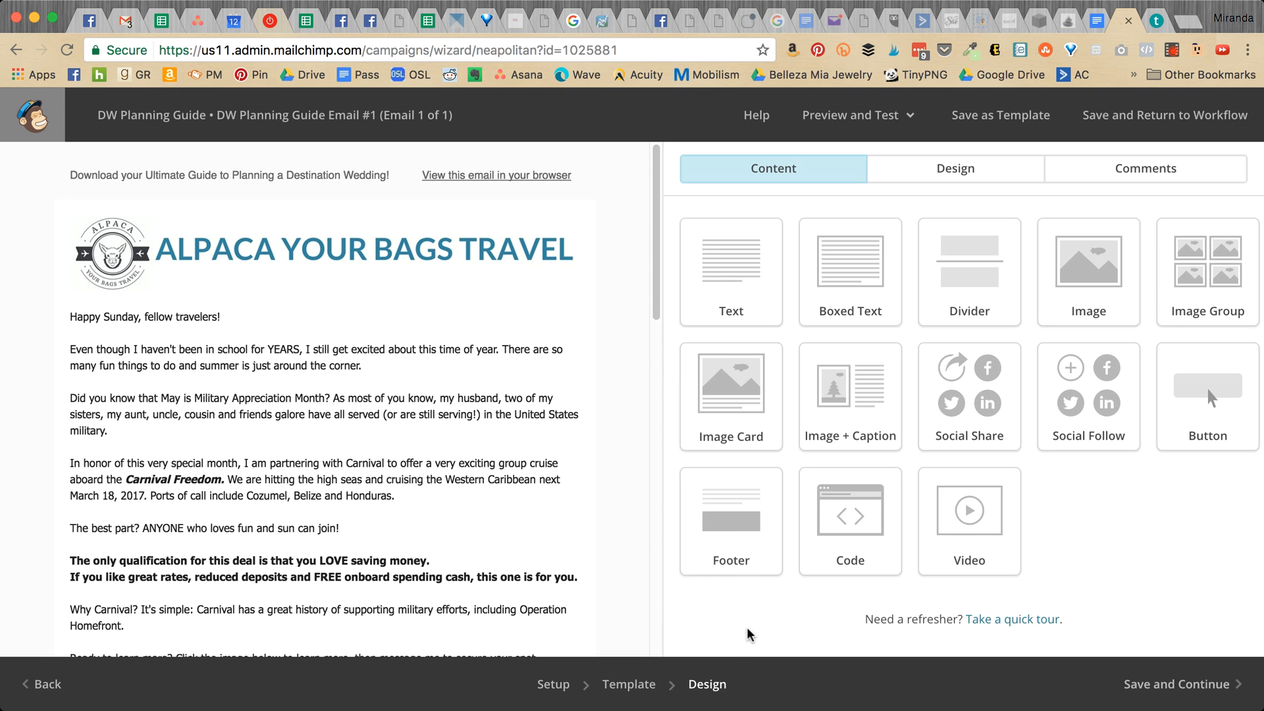
# - Clear all the old cruise promotion content, including its image, from the main text block below the logo
pyautogui.click(243, 416)
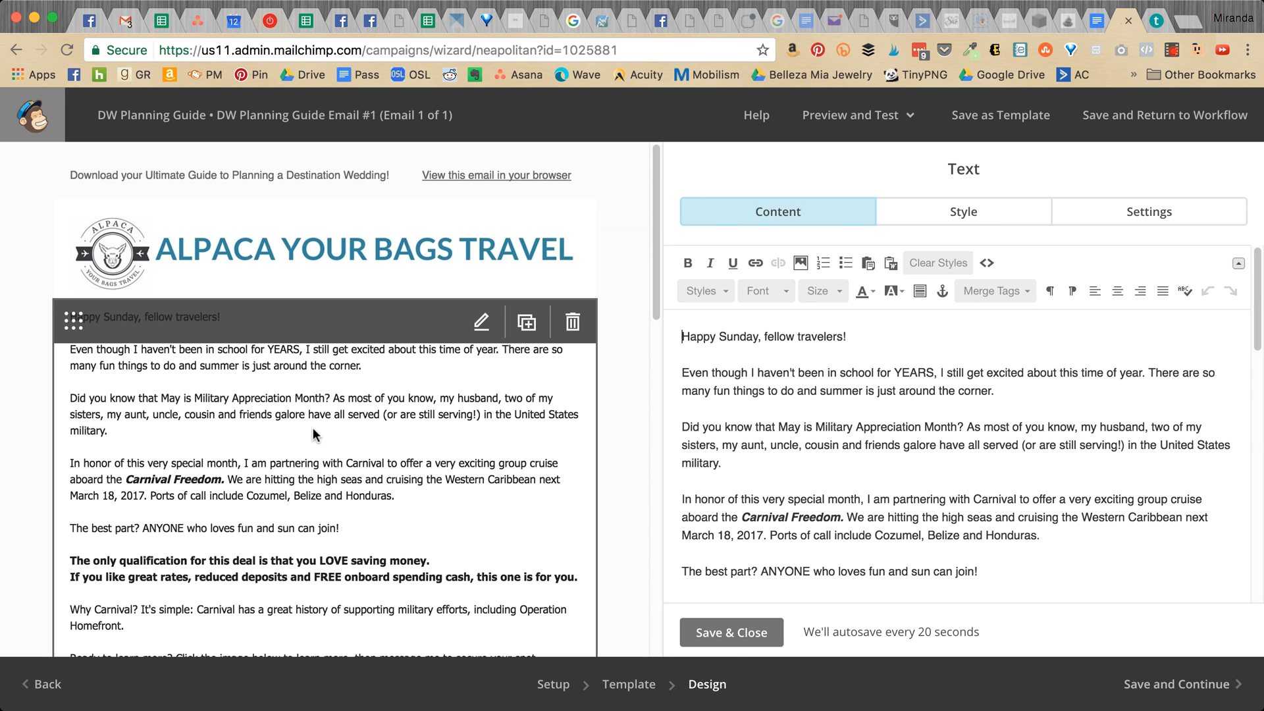
pyautogui.scroll(-2, 313, 429)
pyautogui.scroll(-10, 314, 435)
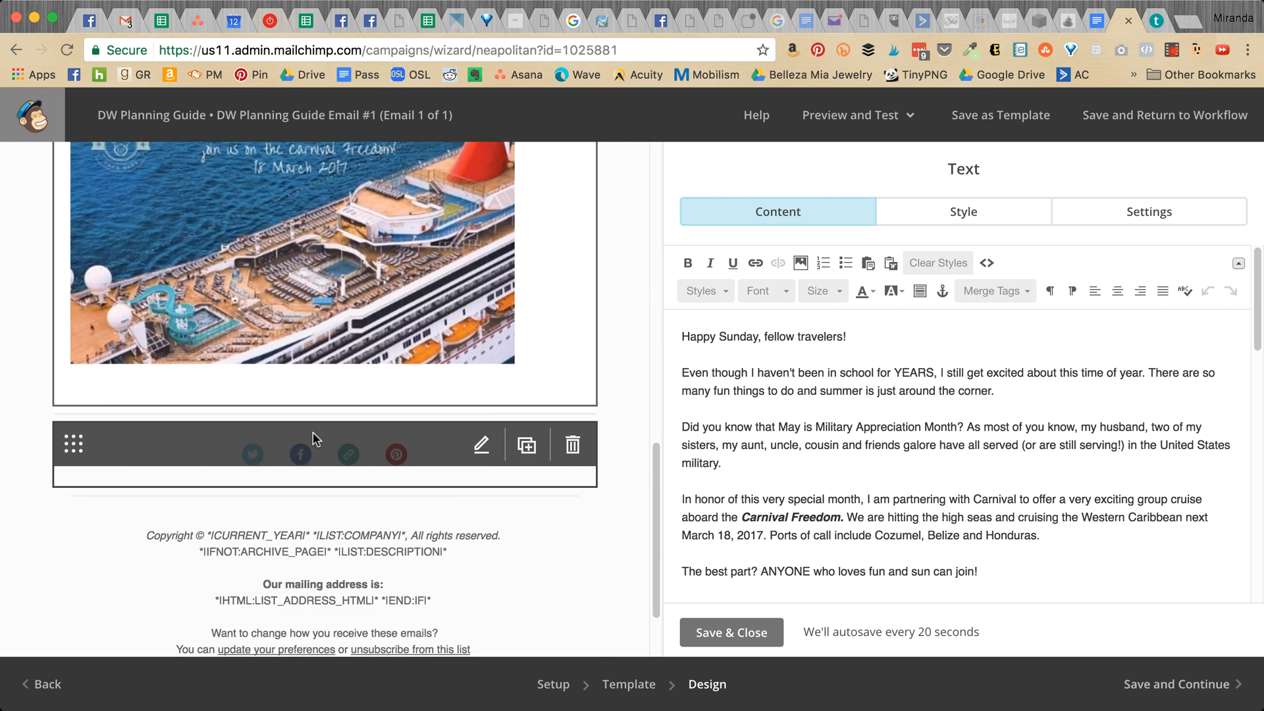
pyautogui.scroll(15, 313, 439)
pyautogui.scroll(-10, 311, 437)
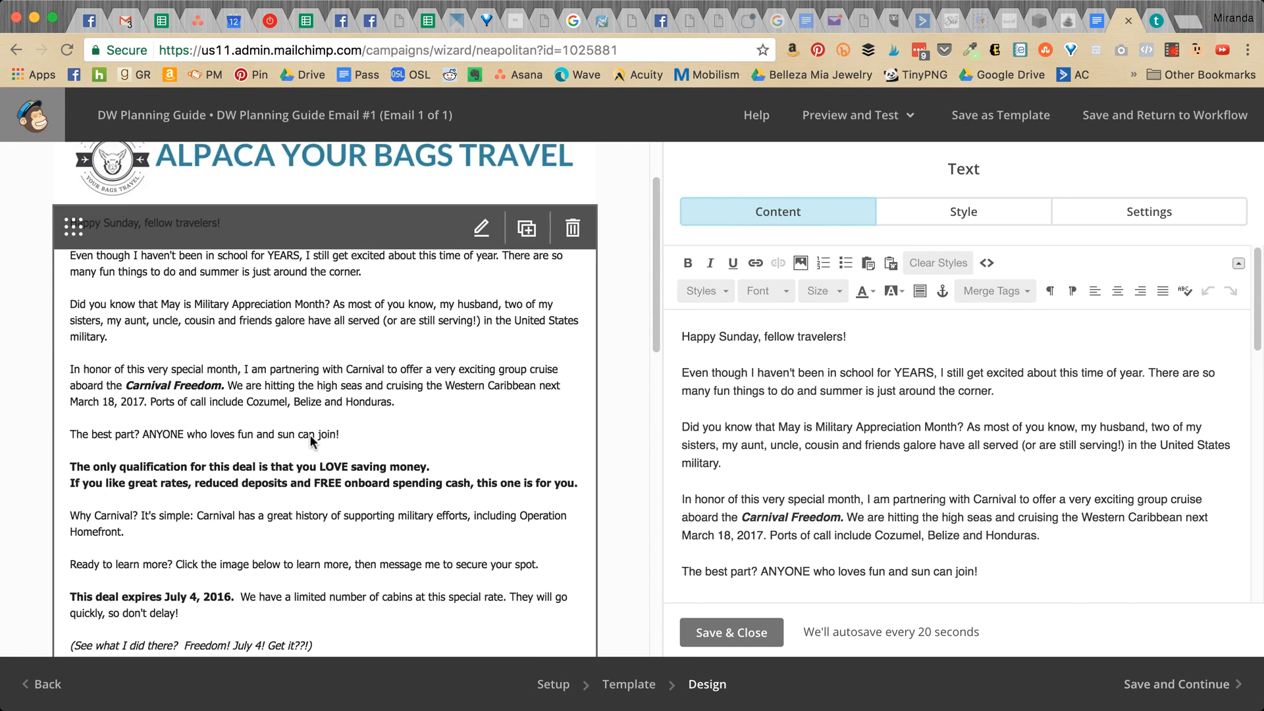
pyautogui.scroll(5, 310, 434)
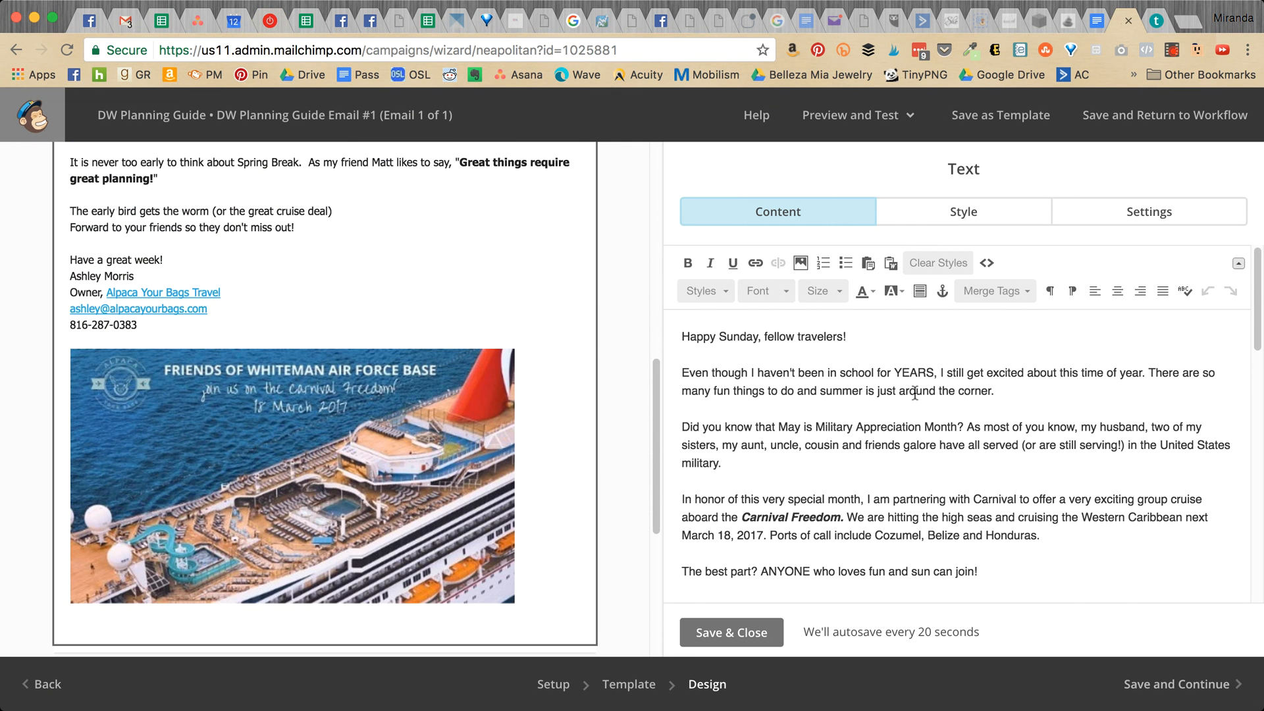
pyautogui.scroll(-10, 891, 402)
pyautogui.scroll(10, 891, 408)
pyautogui.hotkey('ctrl', 'a')
pyautogui.press('BackSpace')
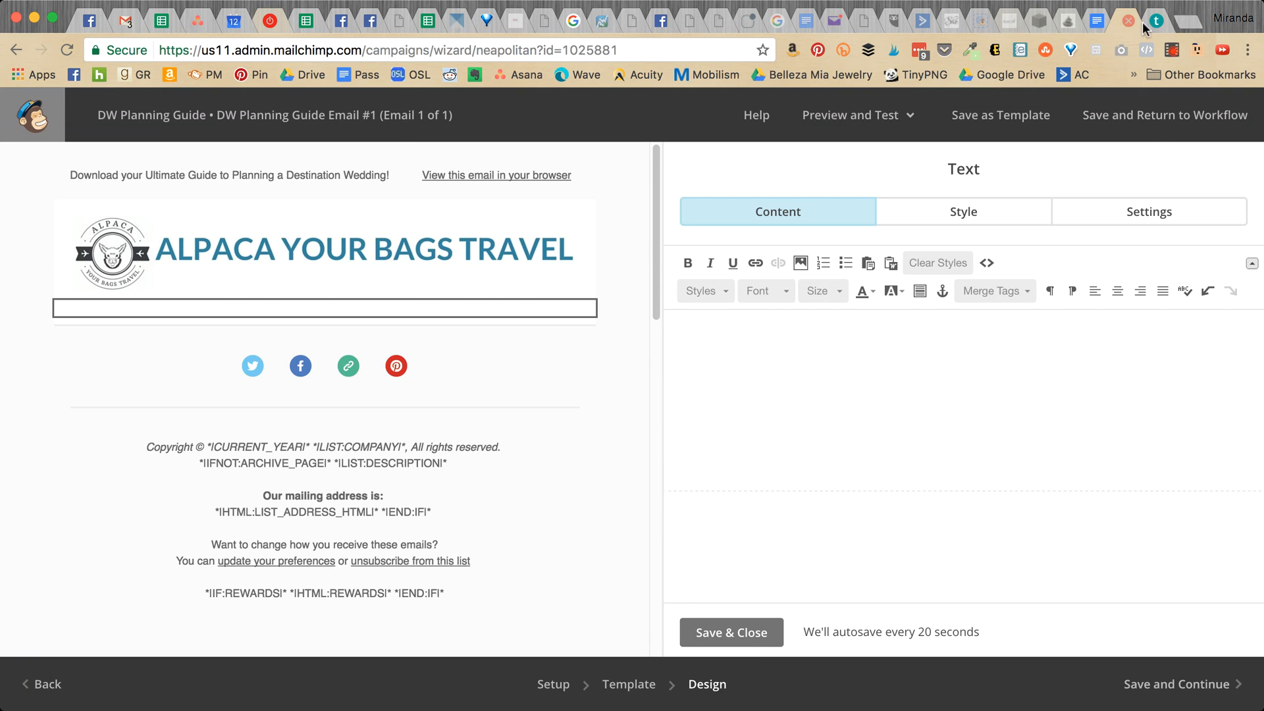
# - Switch to Google Docs and copy the Email #1 text from "Hi there!" through the download sentence above [button]
pyautogui.click(1096, 20)
pyautogui.moveTo(299, 349); pyautogui.dragTo(580, 474)
pyautogui.scroll(-5, 415, 428)
pyautogui.scroll(6, 417, 424)
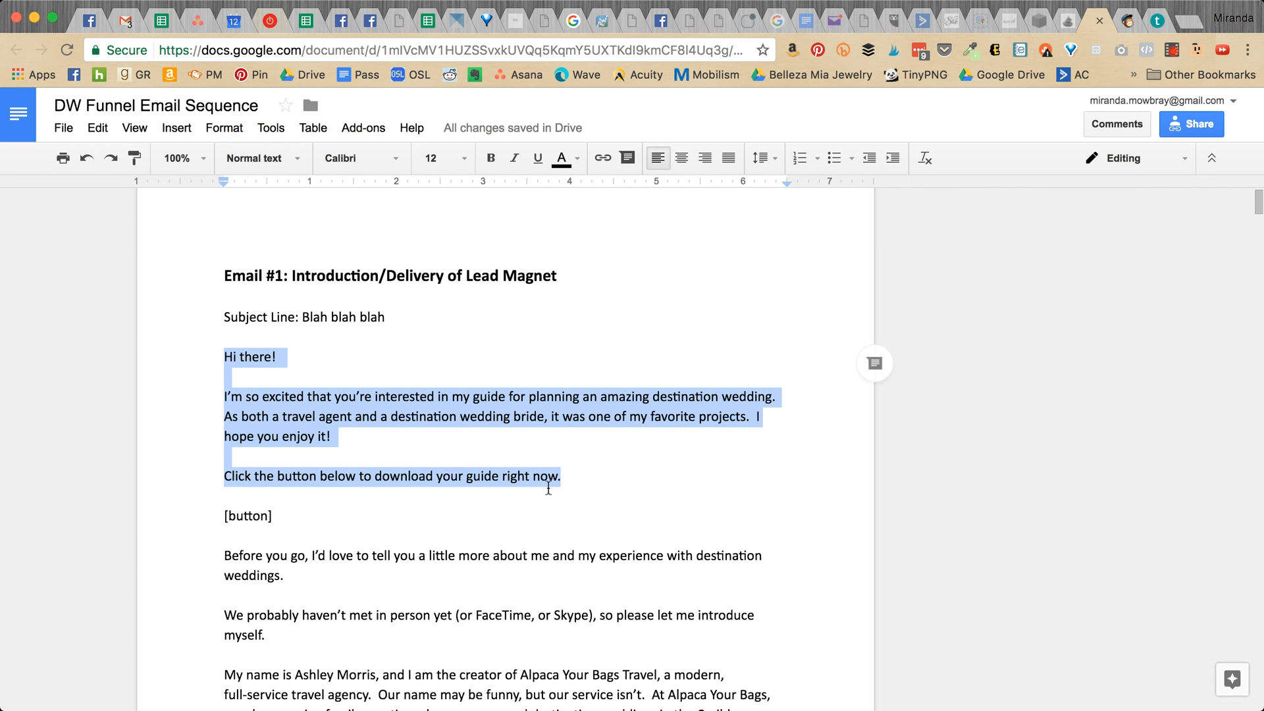
pyautogui.click(493, 493)
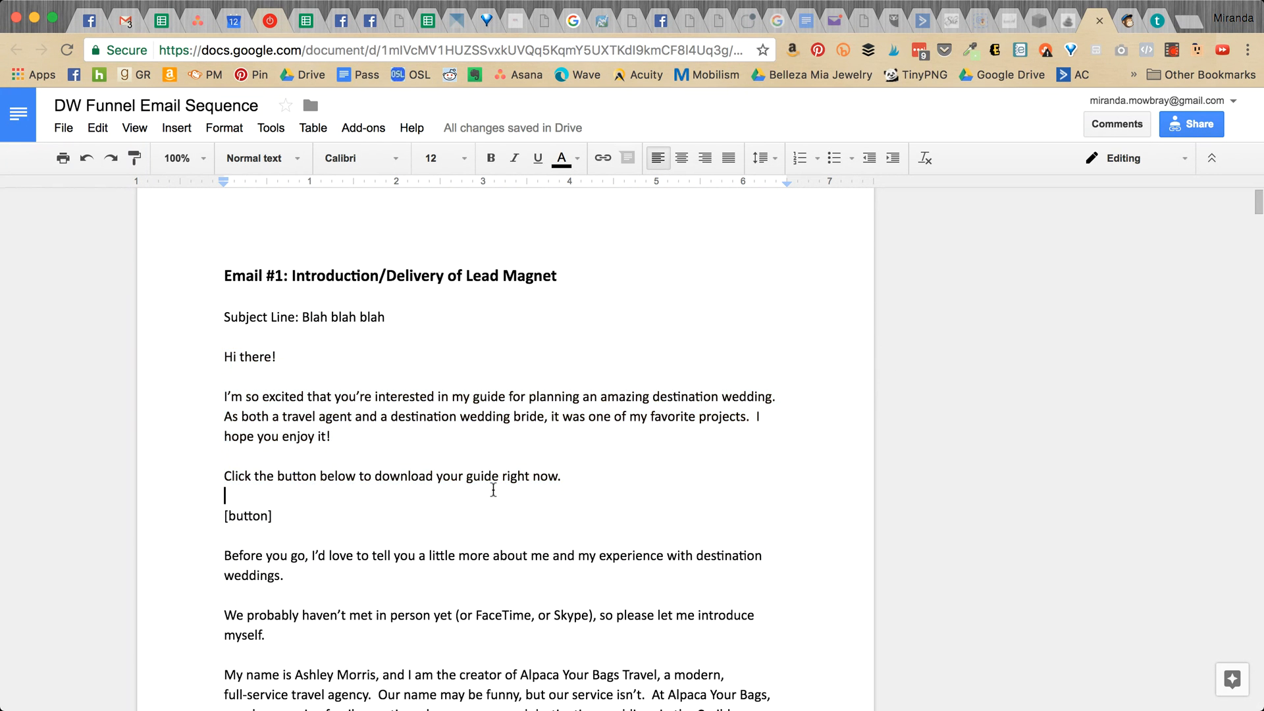
pyautogui.scroll(-4, 366, 384)
pyautogui.scroll(-1, 259, 595)
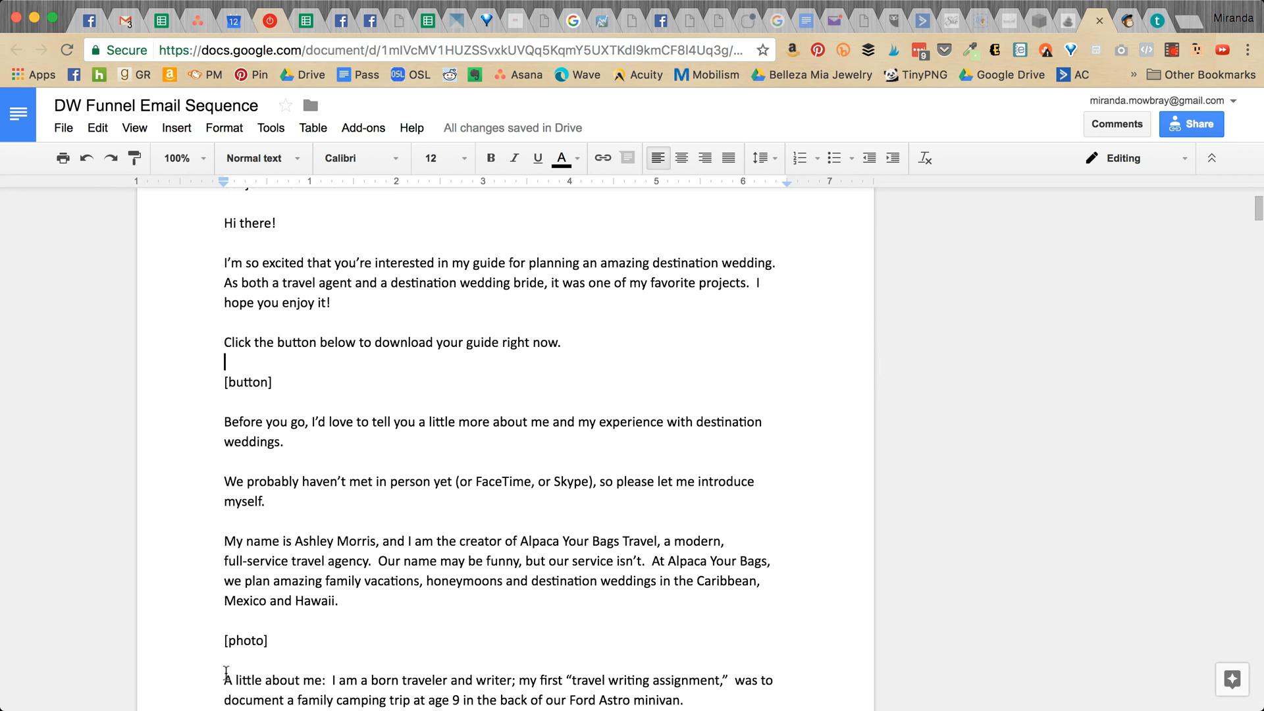
pyautogui.scroll(3, 243, 643)
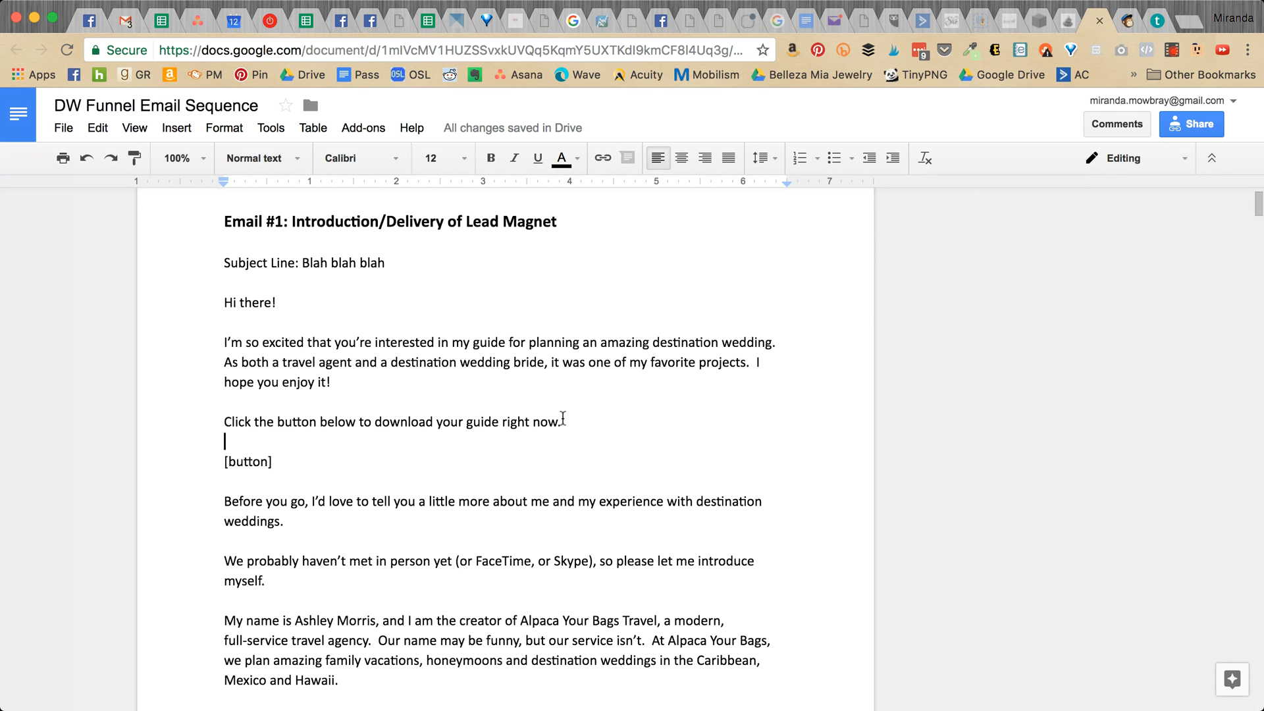
pyautogui.moveTo(562, 419); pyautogui.dragTo(158, 309)
pyautogui.hotkey('ctrl', 'c')
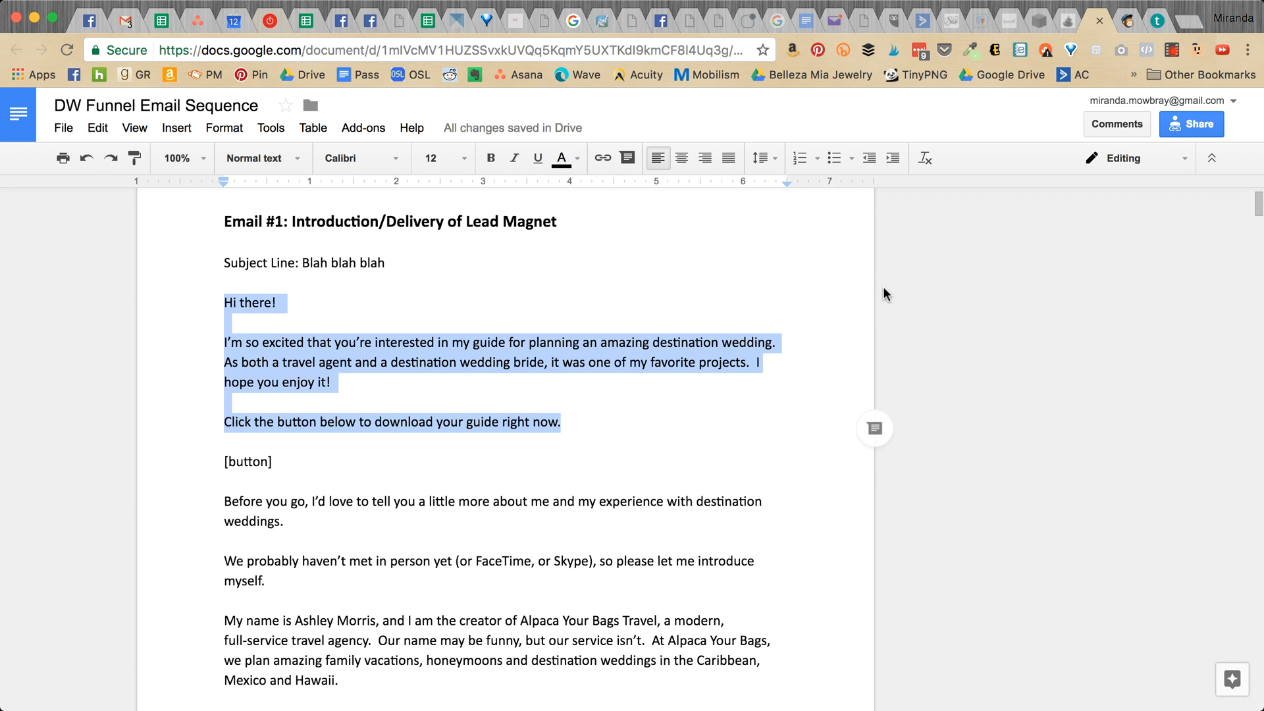
# - Switch back to MailChimp, paste the copied email text into the empty text block, and clear its styles
pyautogui.click(1158, 21)
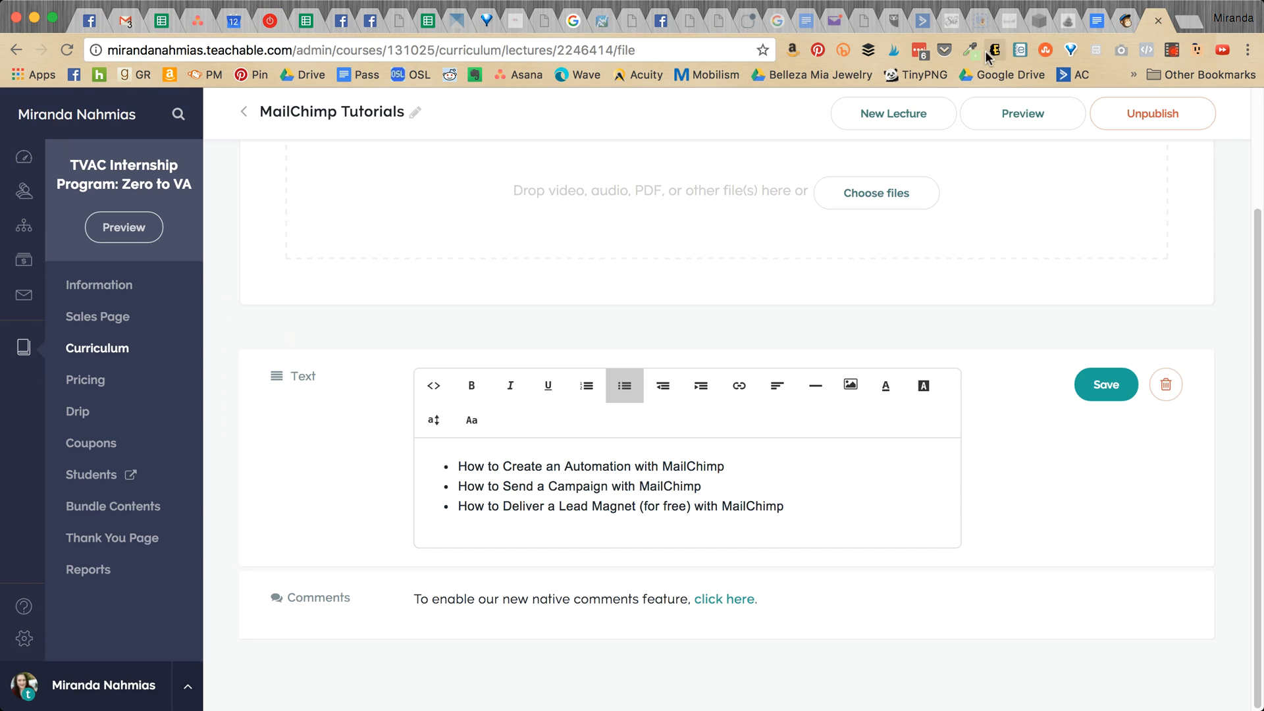
pyautogui.click(1119, 25)
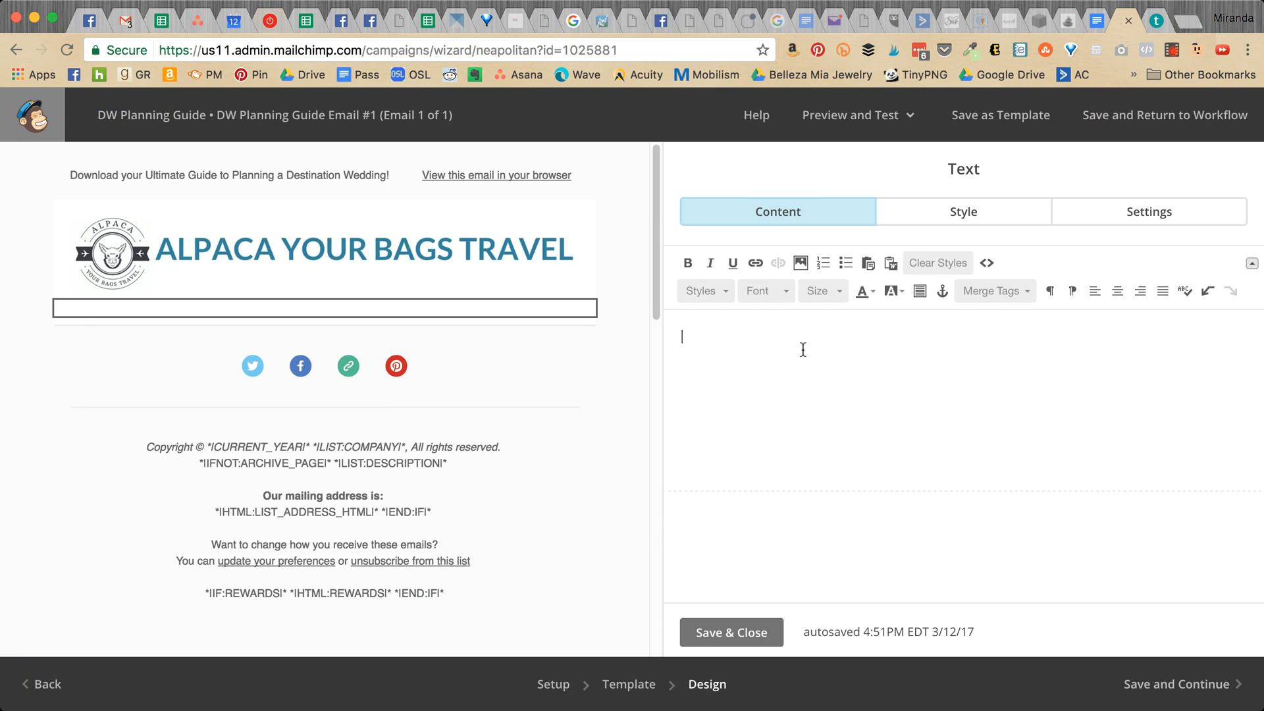
pyautogui.hotkey('ctrl', 'v')
pyautogui.moveTo(1002, 480); pyautogui.dragTo(591, 328)
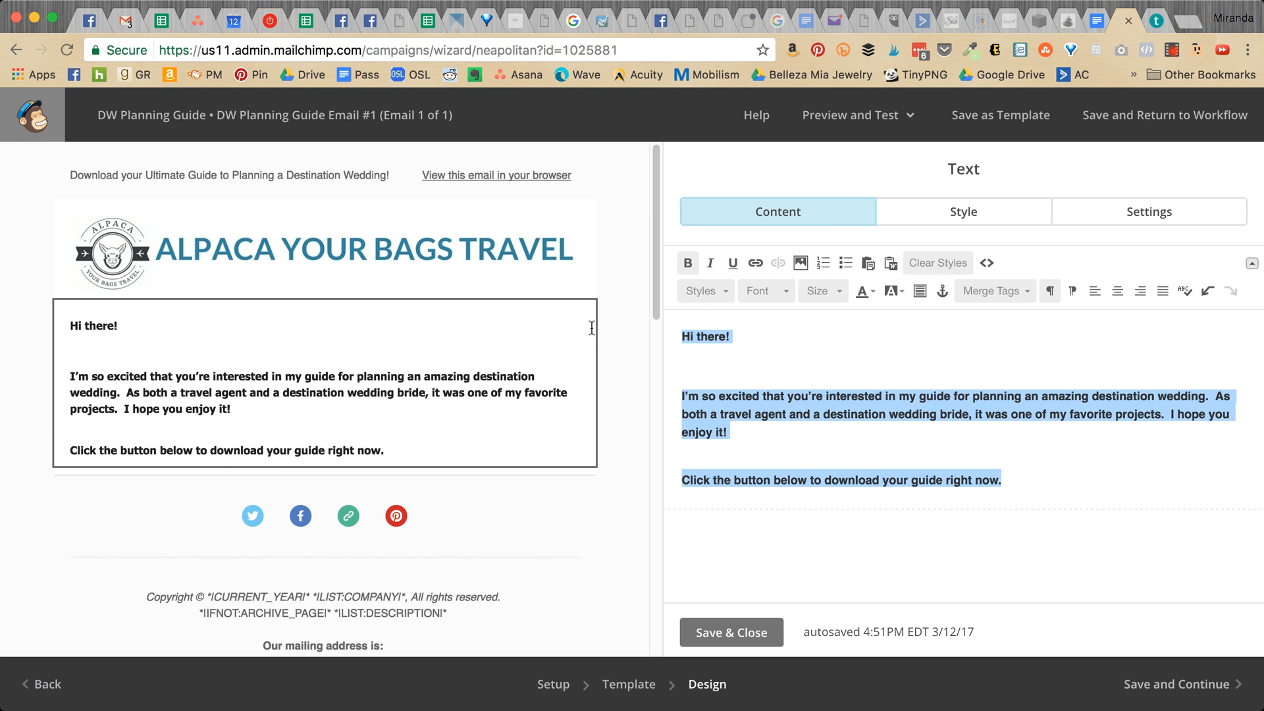
pyautogui.click(940, 263)
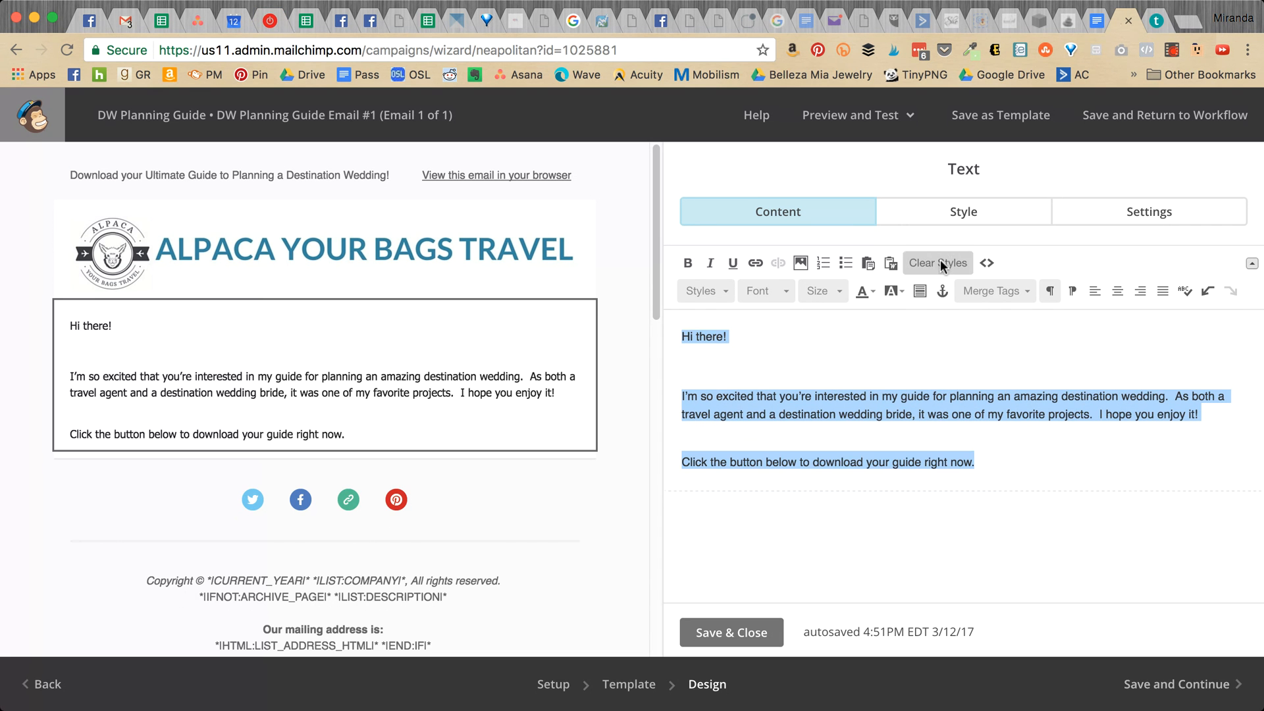
# - Even out the spacing to one blank line between the greeting, introduction and download sentence, and save the text block
pyautogui.click(680, 393)
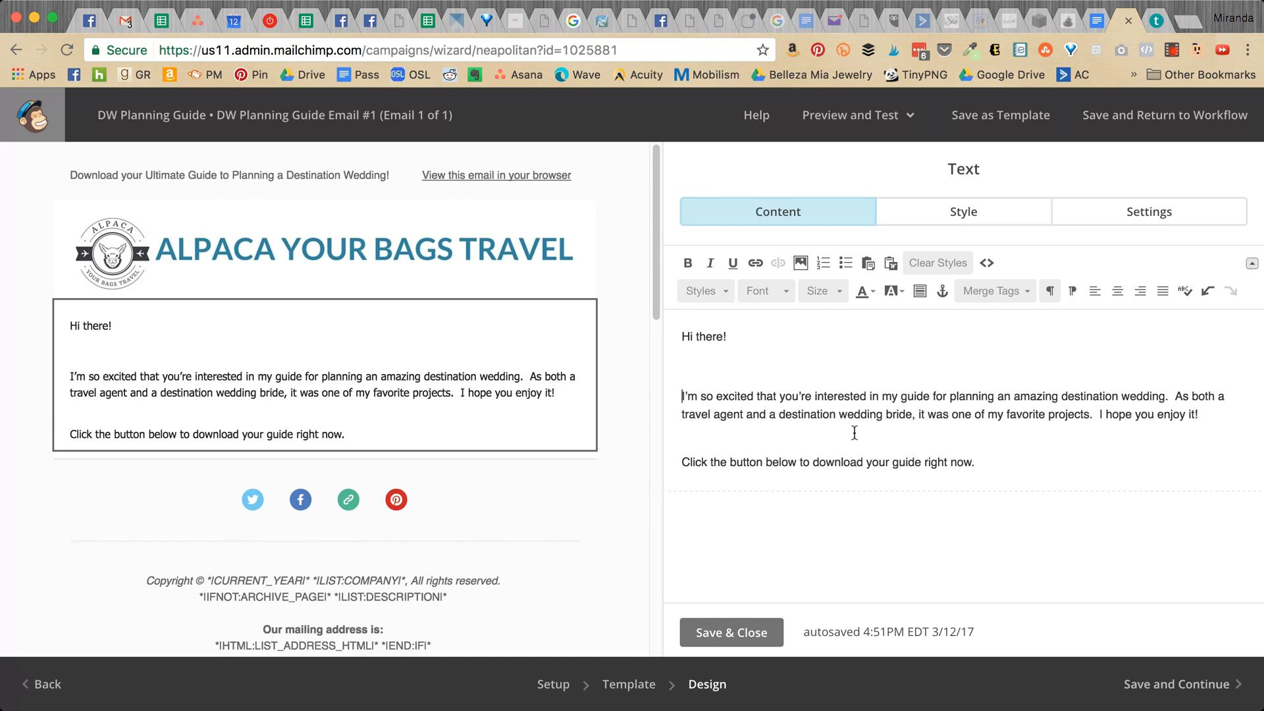
pyautogui.press('BackSpace')
pyautogui.press('BackSpace')
pyautogui.press('Return')
pyautogui.press('Return')
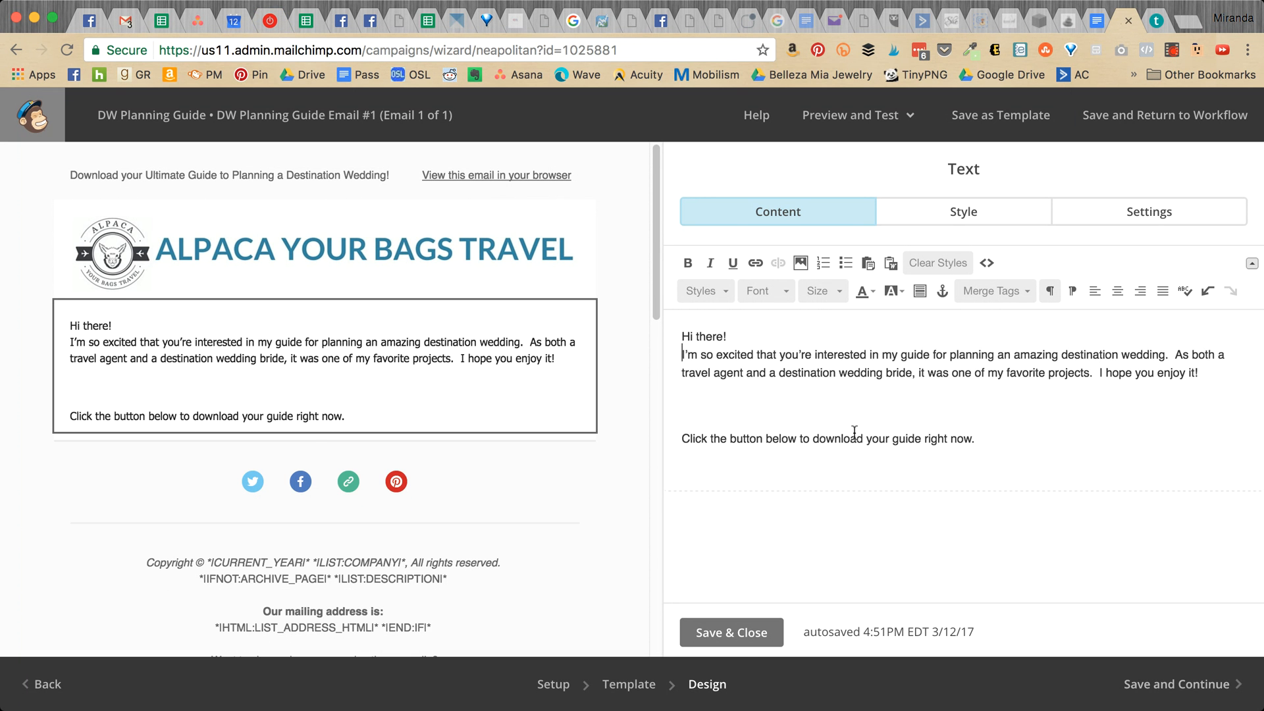
pyautogui.click(670, 456)
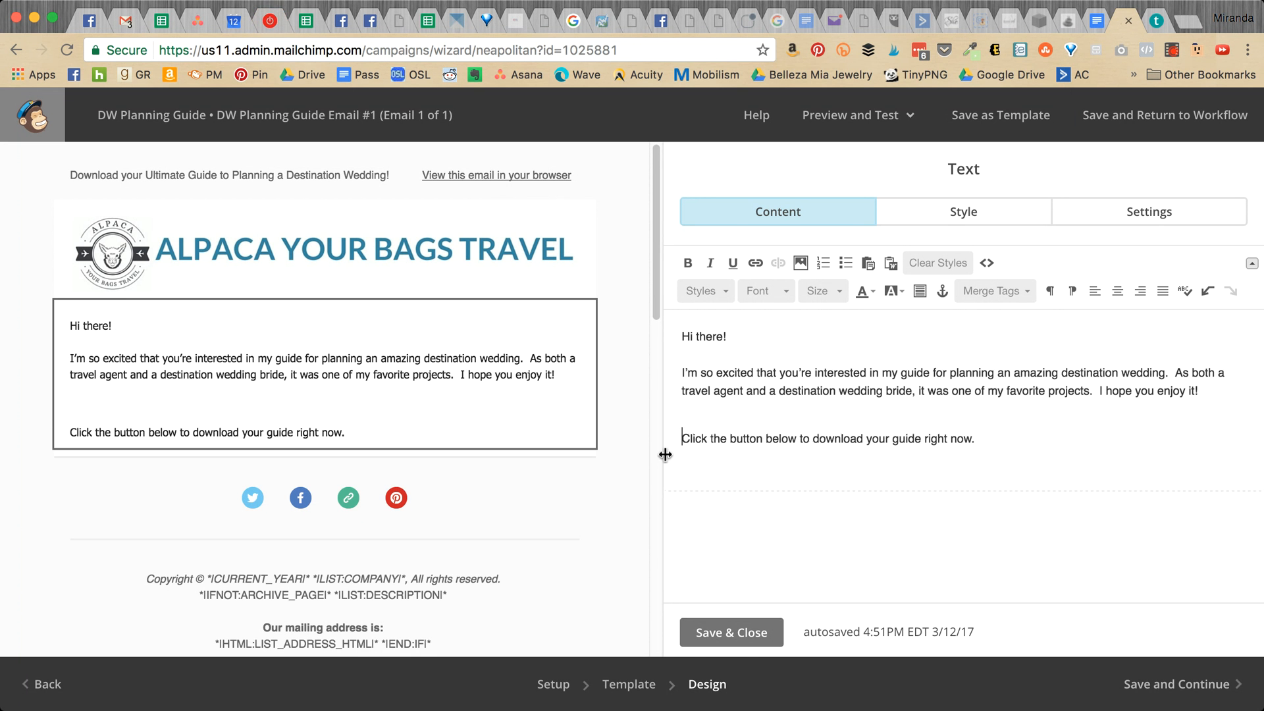
pyautogui.press('BackSpace')
pyautogui.press('BackSpace')
pyautogui.press('BackSpace')
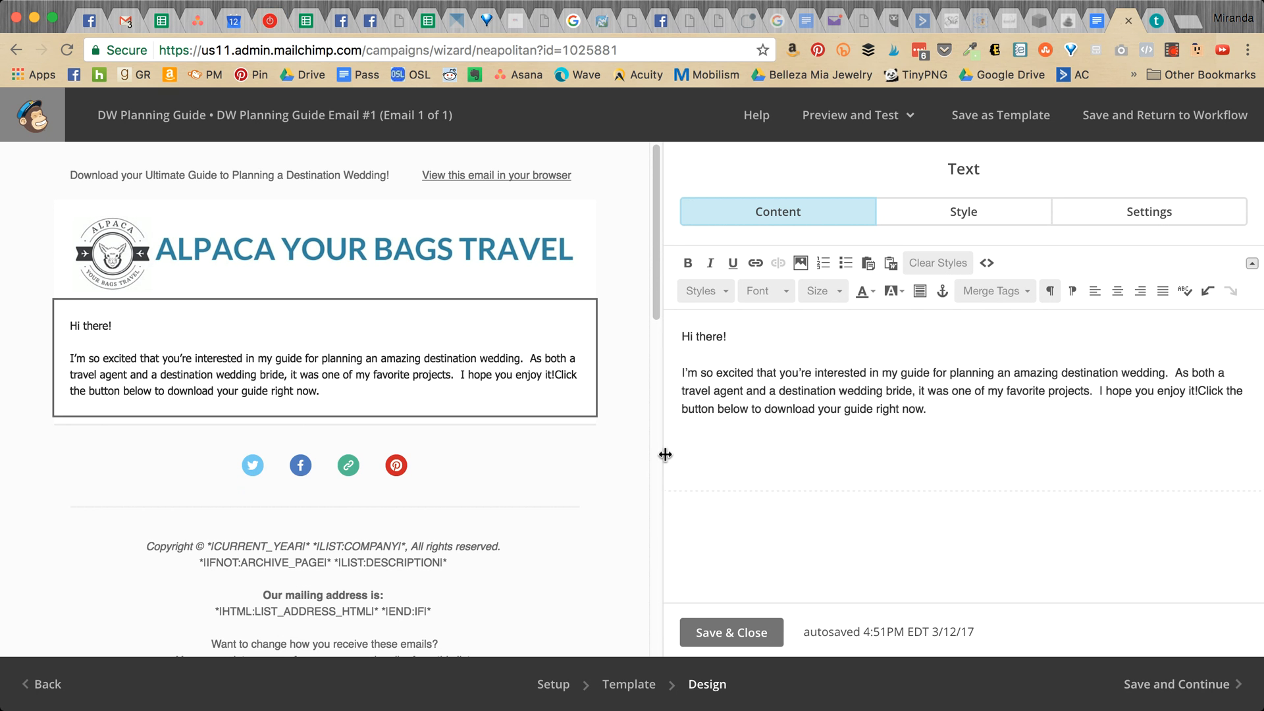
pyautogui.press('Return')
pyautogui.press('Return')
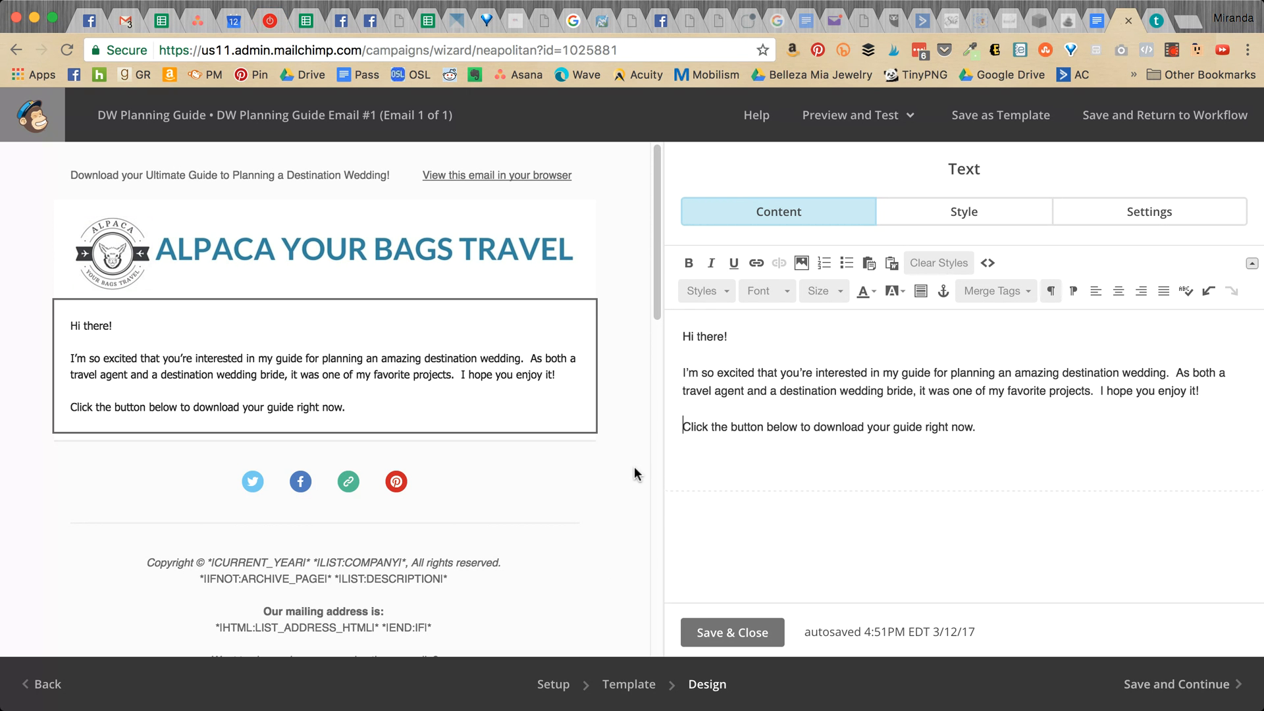
pyautogui.click(736, 632)
# - Set the font size of all text in the main text block to 14 and save the block, keeping all content blocks
pyautogui.moveTo(546, 500)
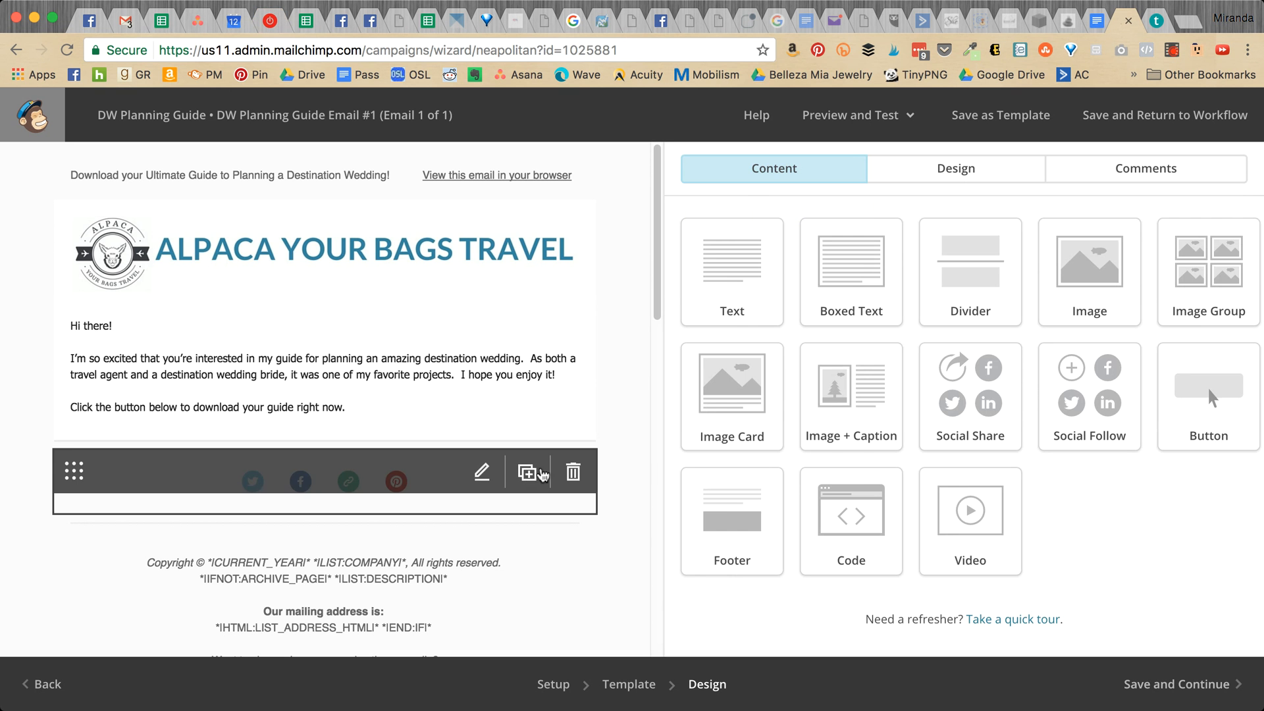
pyautogui.click(376, 400)
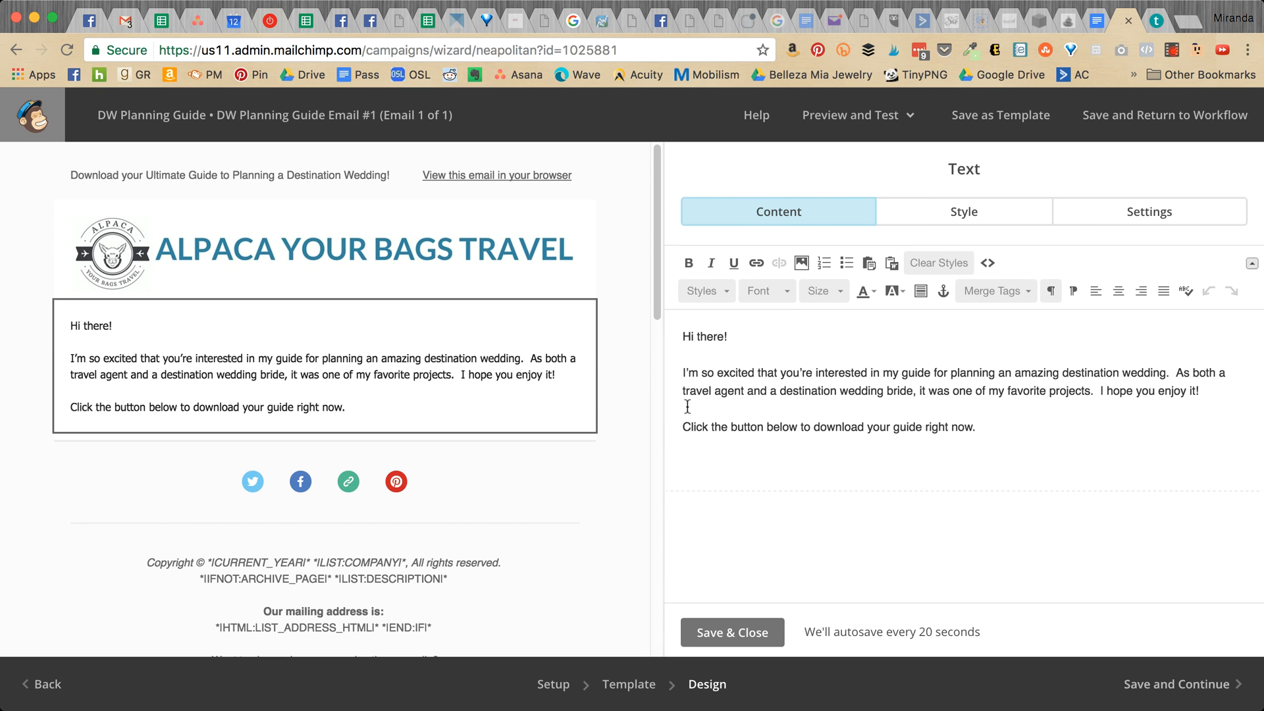
pyautogui.press('super+a')
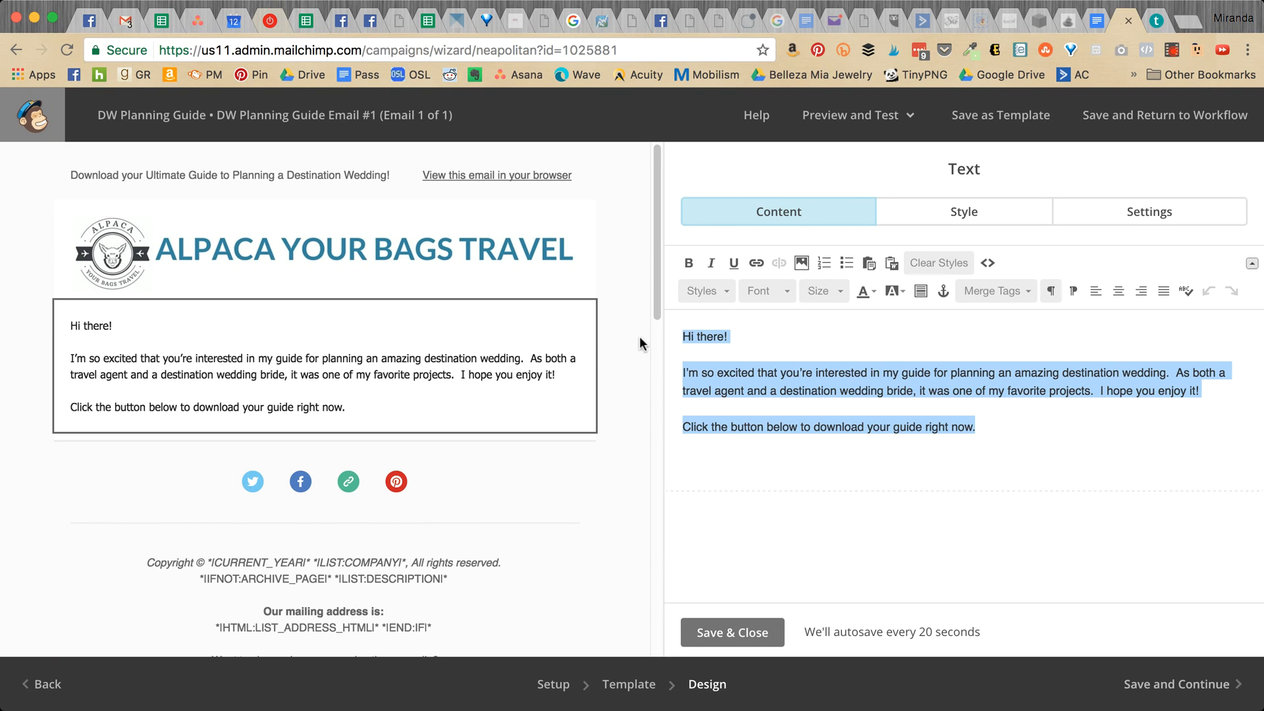
pyautogui.click(819, 290)
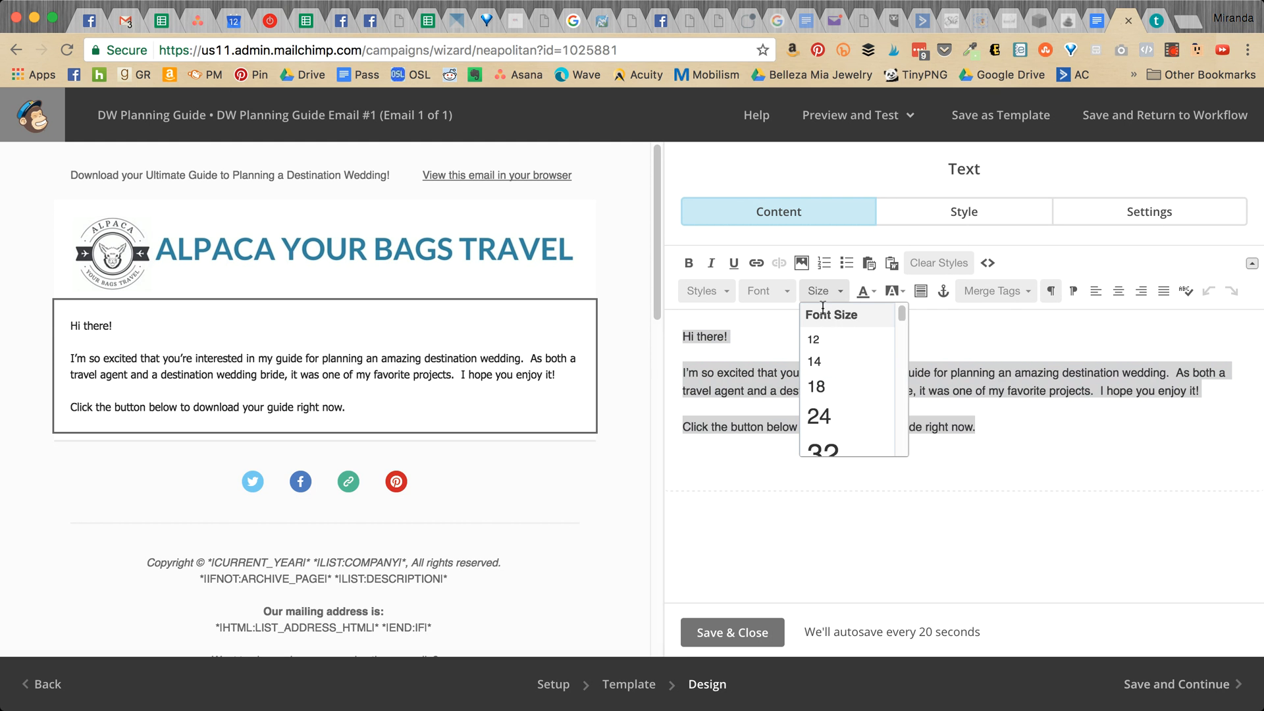
pyautogui.click(834, 356)
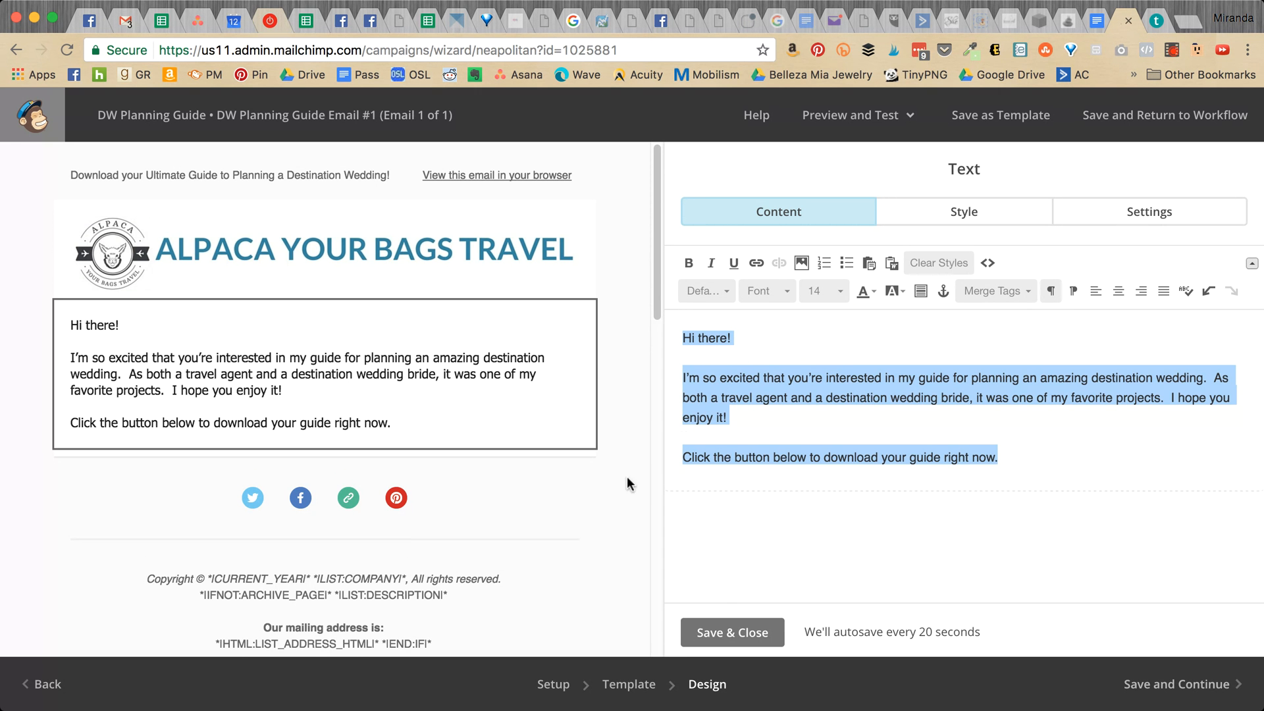
pyautogui.click(721, 629)
pyautogui.click(579, 485)
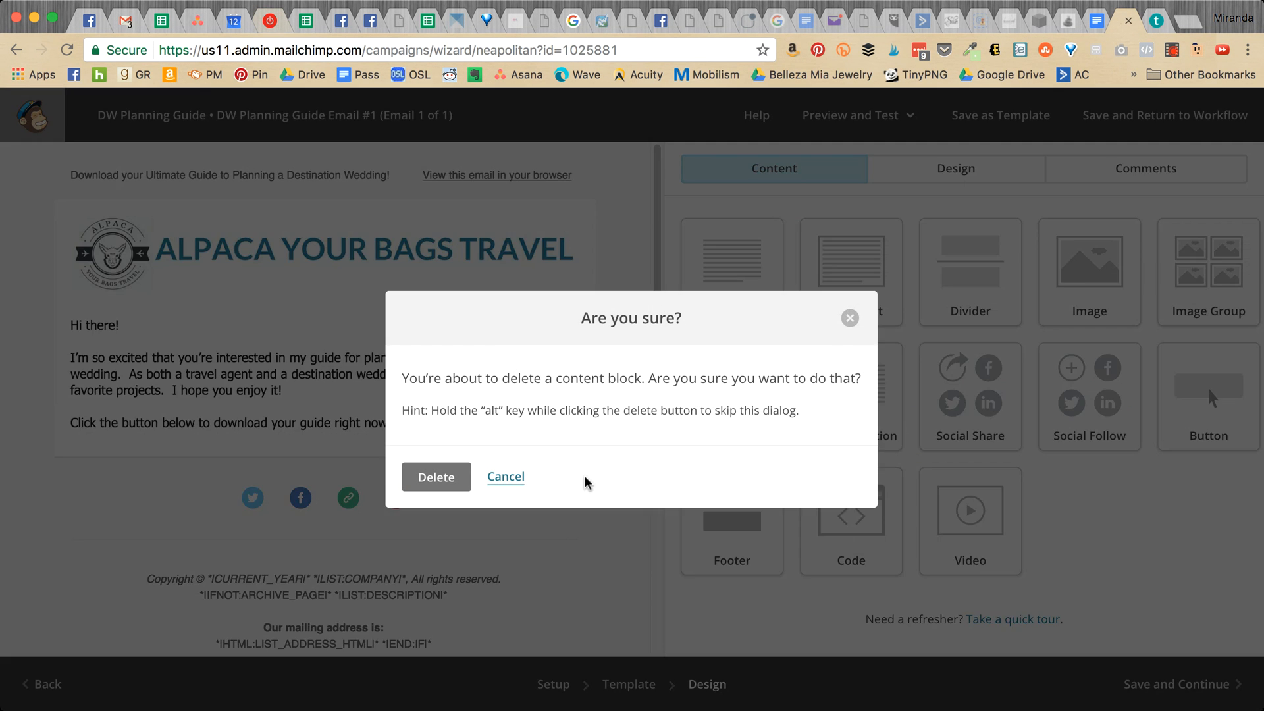
pyautogui.click(849, 318)
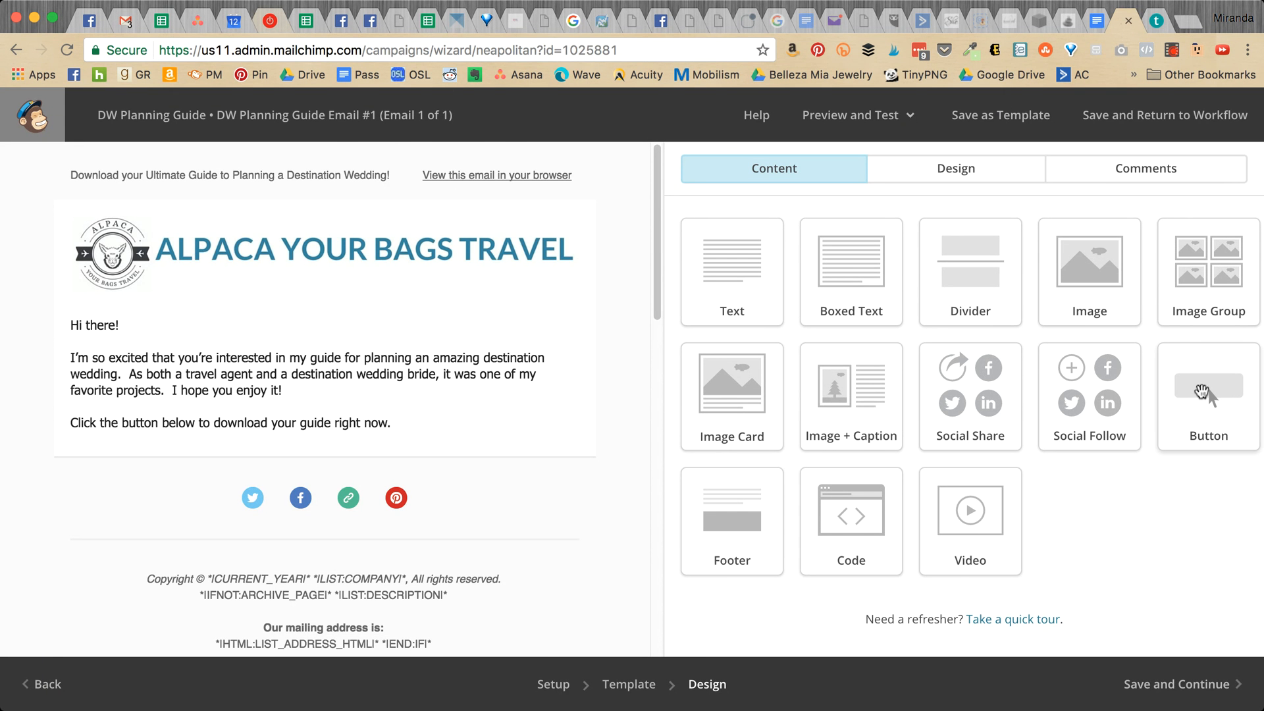
# - Check the [button] placeholder in the Google Docs sequence, and add a Button block below the email text in MailChimp
pyautogui.click(1096, 23)
pyautogui.moveTo(360, 460); pyautogui.dragTo(222, 461)
pyautogui.click(365, 446)
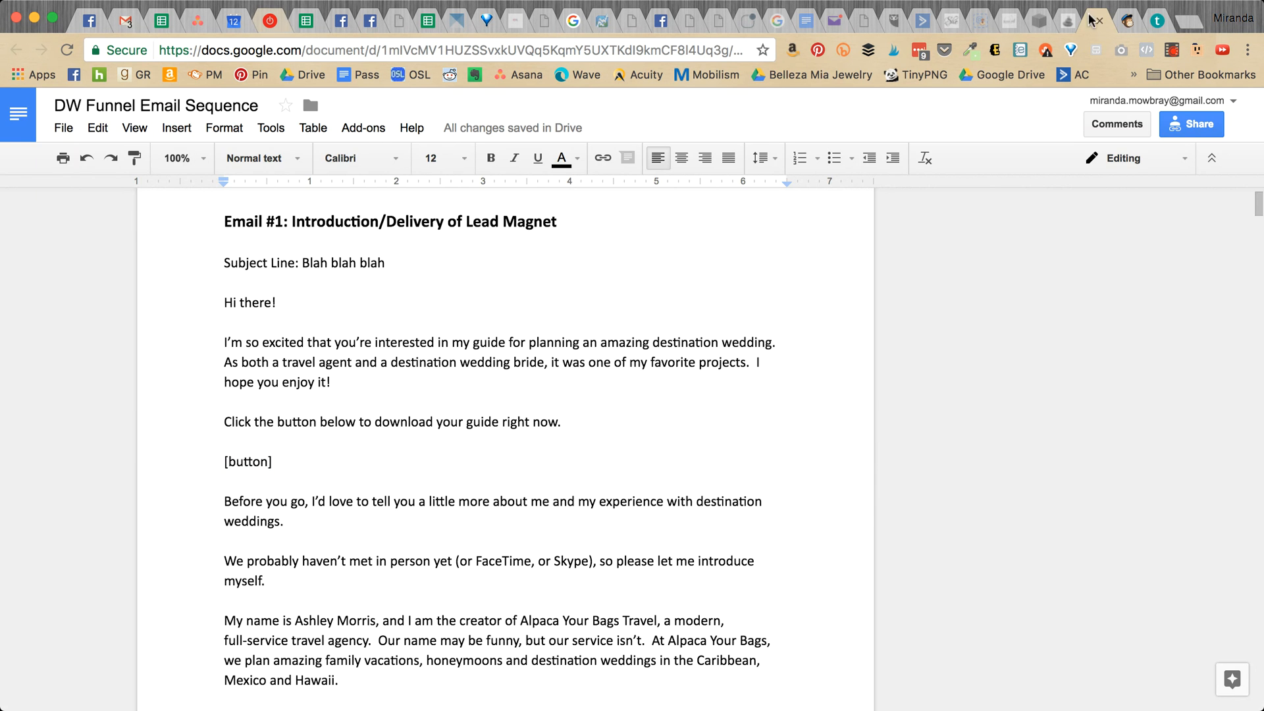
pyautogui.click(1128, 21)
pyautogui.moveTo(1206, 385); pyautogui.dragTo(248, 459)
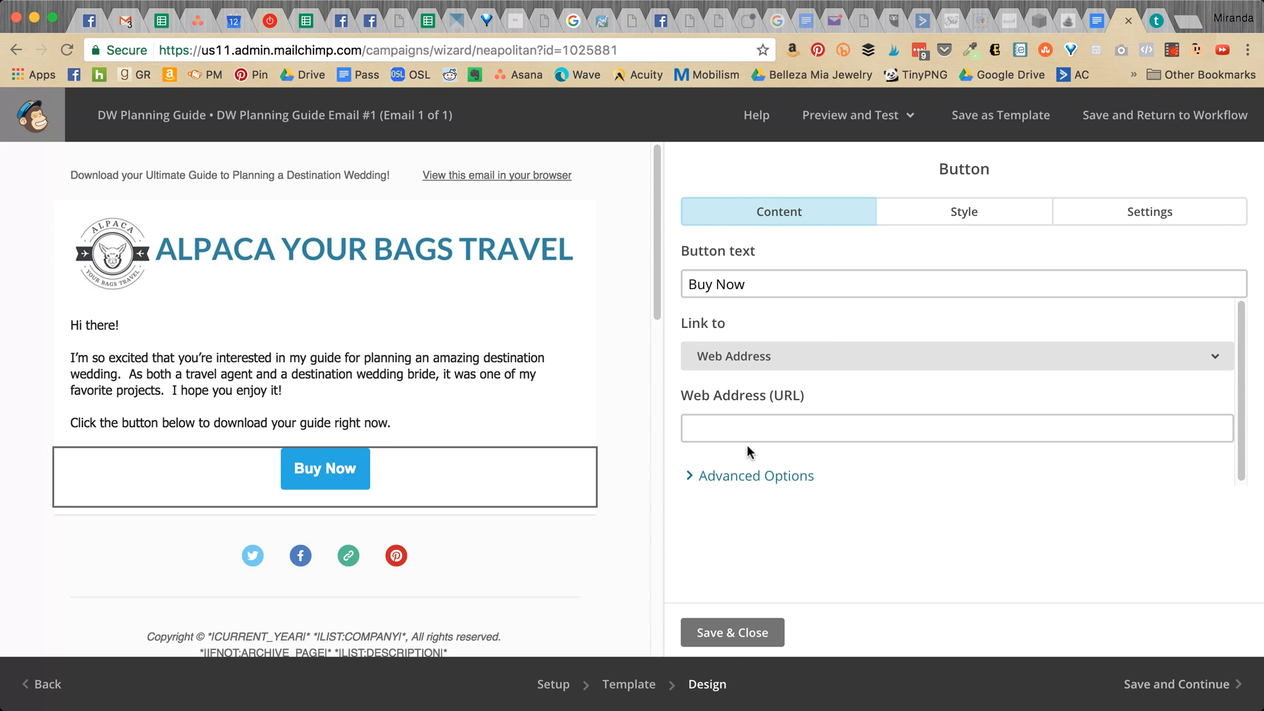
# - Set the new button's text to "DOWNLOAD YOUR GUIDE NOW!"
pyautogui.moveTo(774, 285); pyautogui.dragTo(633, 264)
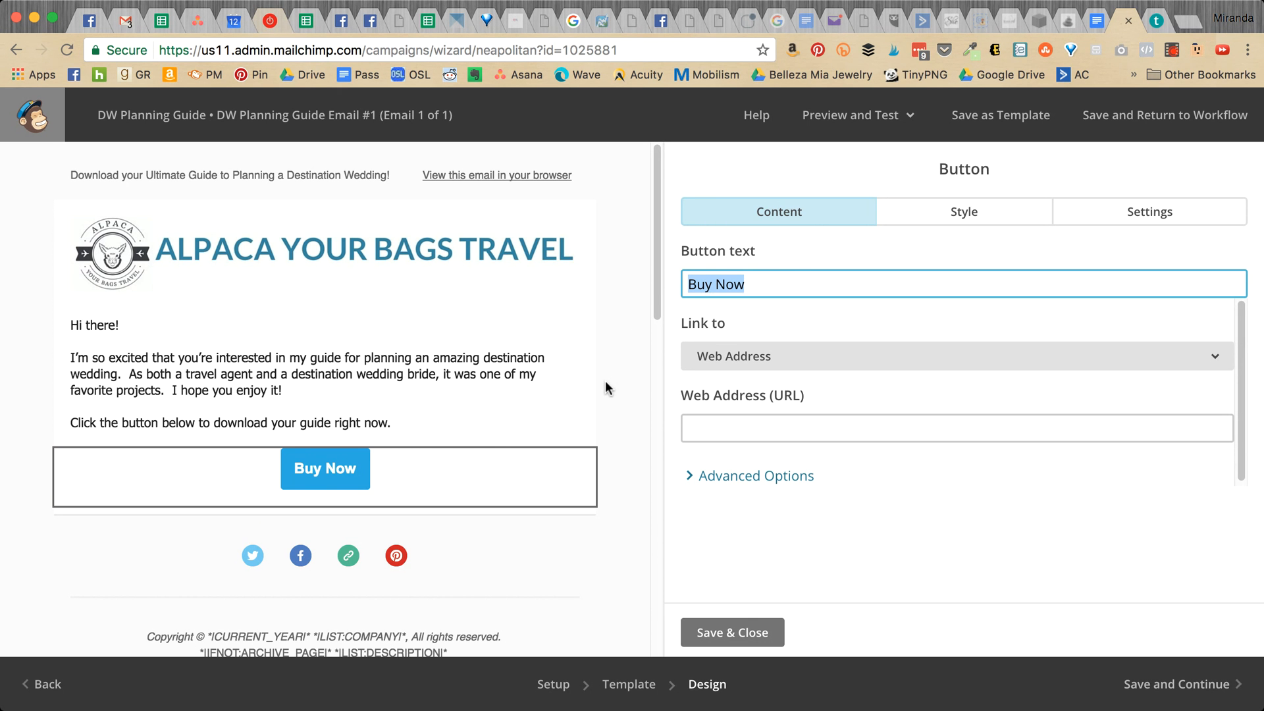
pyautogui.write('DOWNLOAD YOUR G')
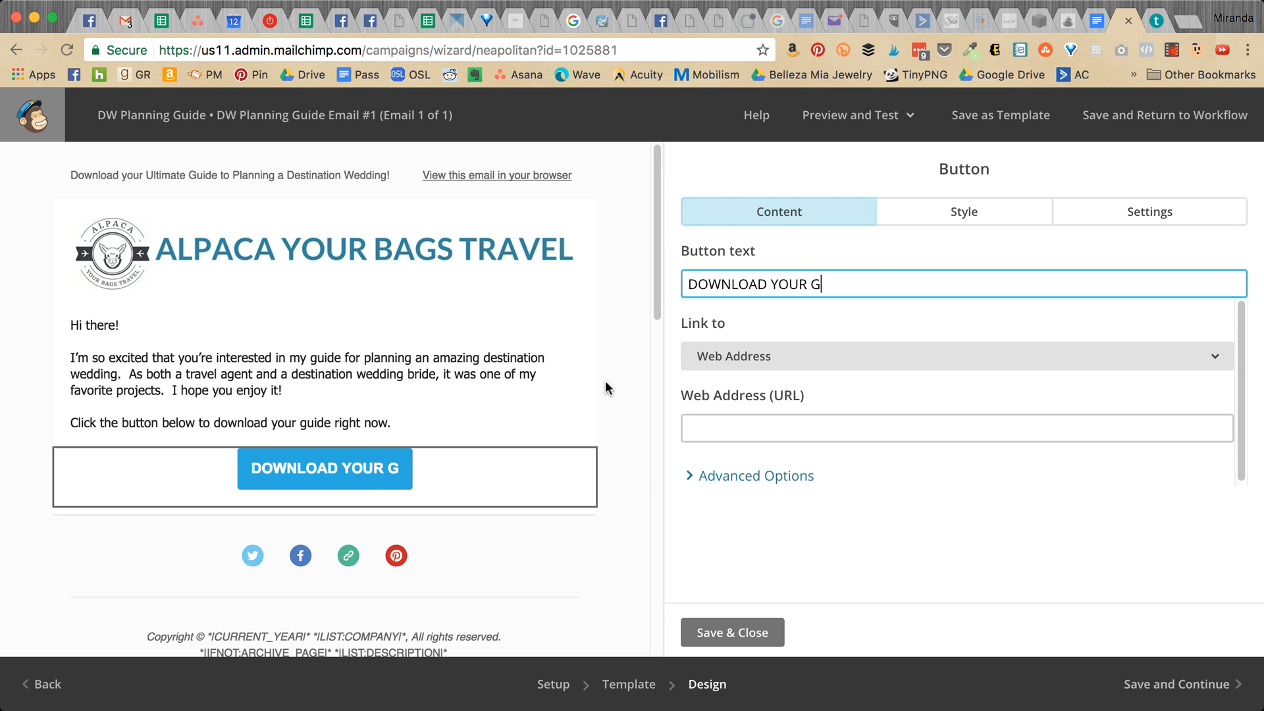
pyautogui.write('UIDE NOW!')
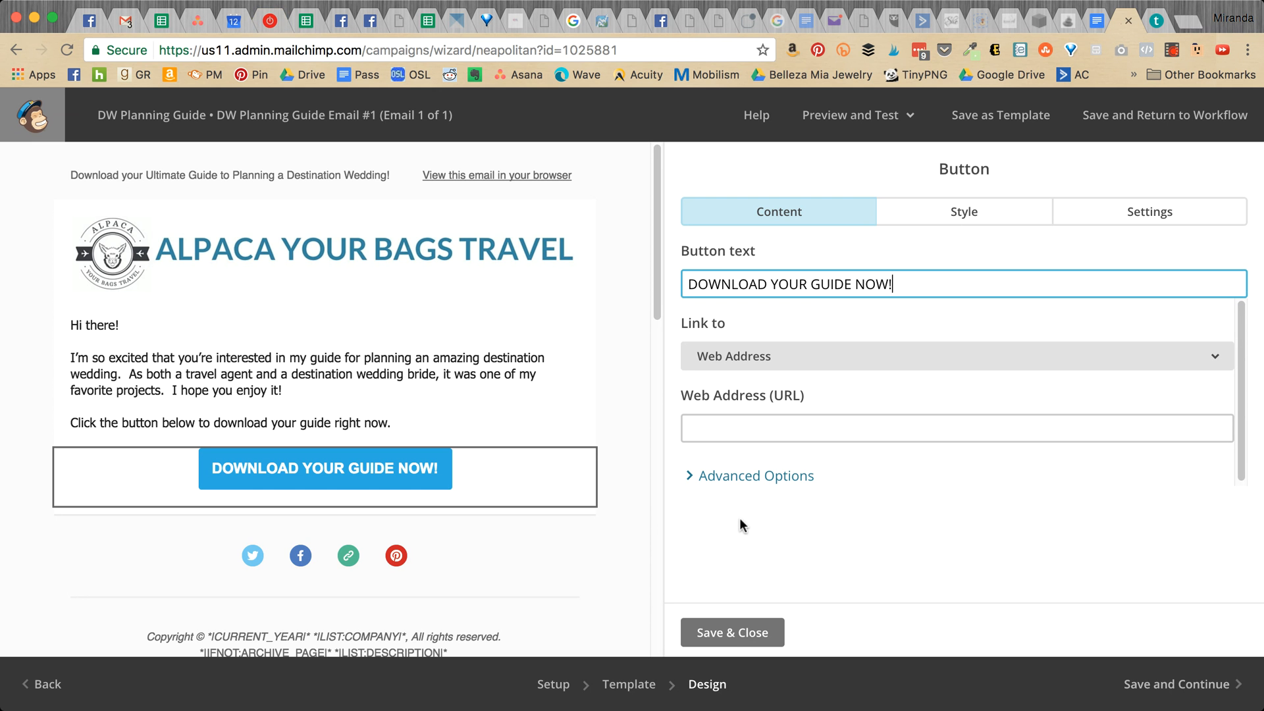
pyautogui.click(1090, 21)
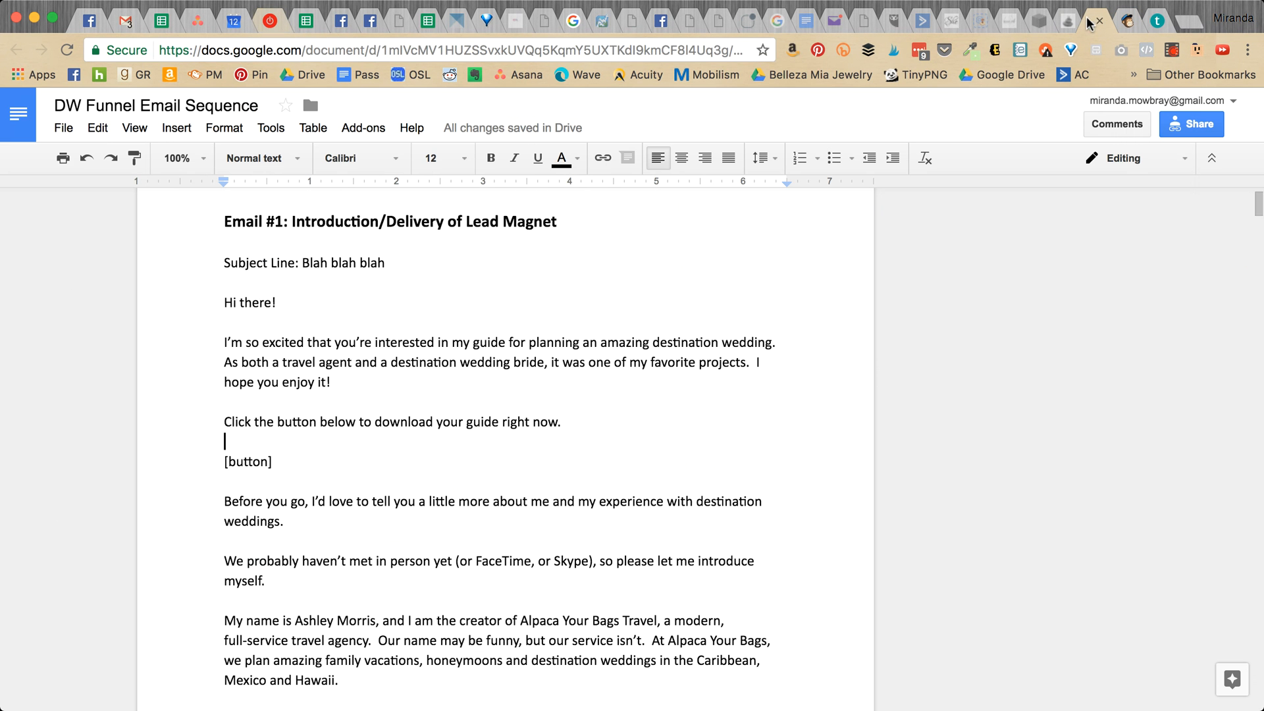
pyautogui.scroll(-20, 487, 279)
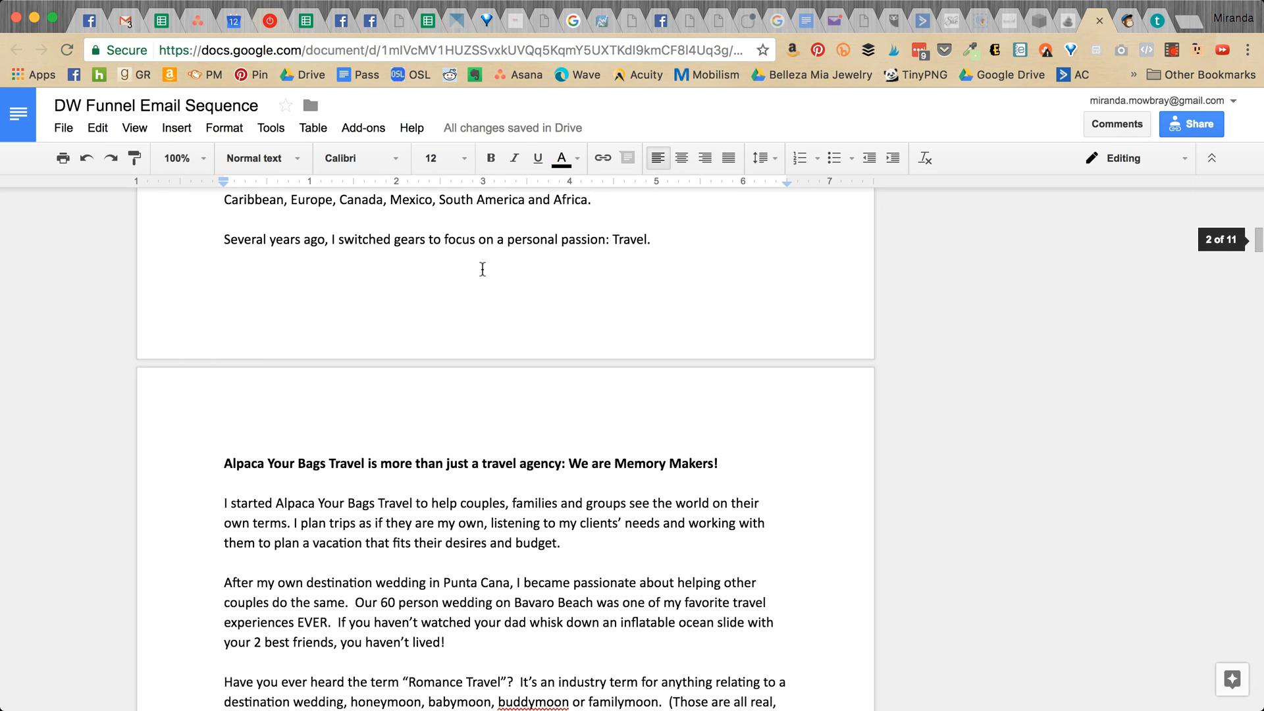
pyautogui.scroll(20, 477, 270)
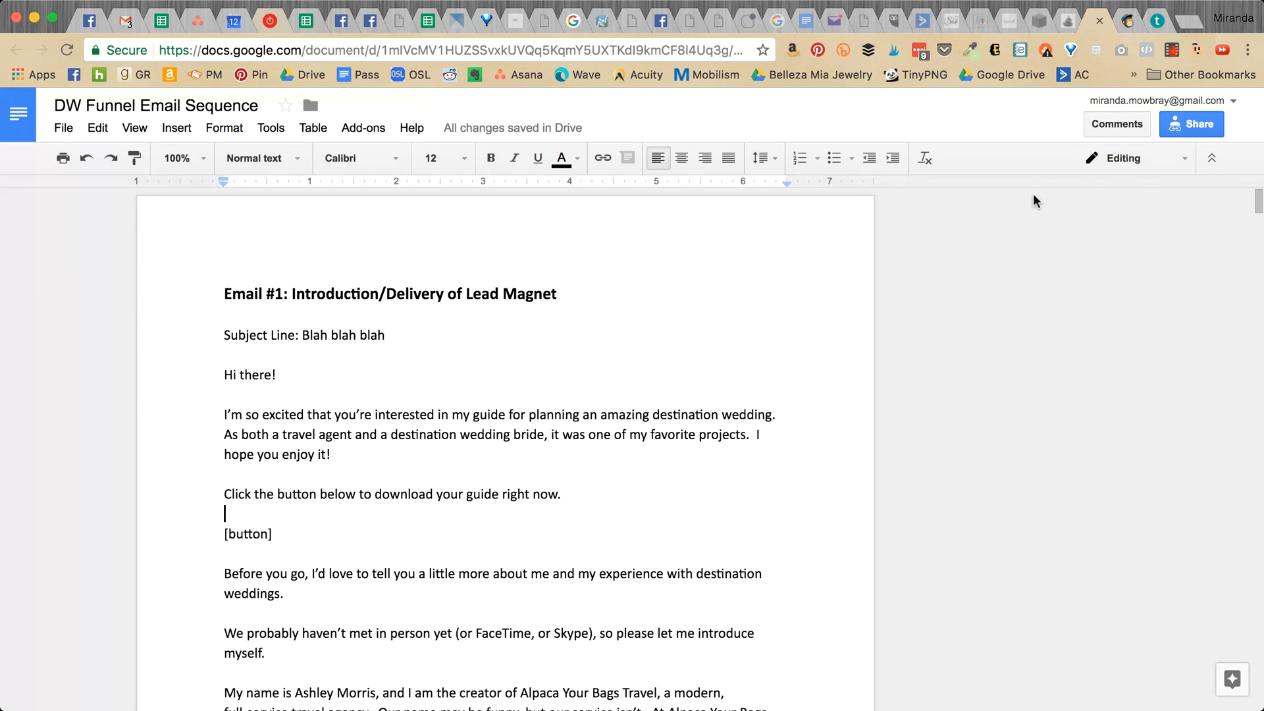
# - Open dropbox.com in a new tab and upload TheUltimateDestinationWeddingPlanningGuide.pdf to the Client Content Upgrades folder
pyautogui.click(1186, 22)
pyautogui.write('dropbox.com')
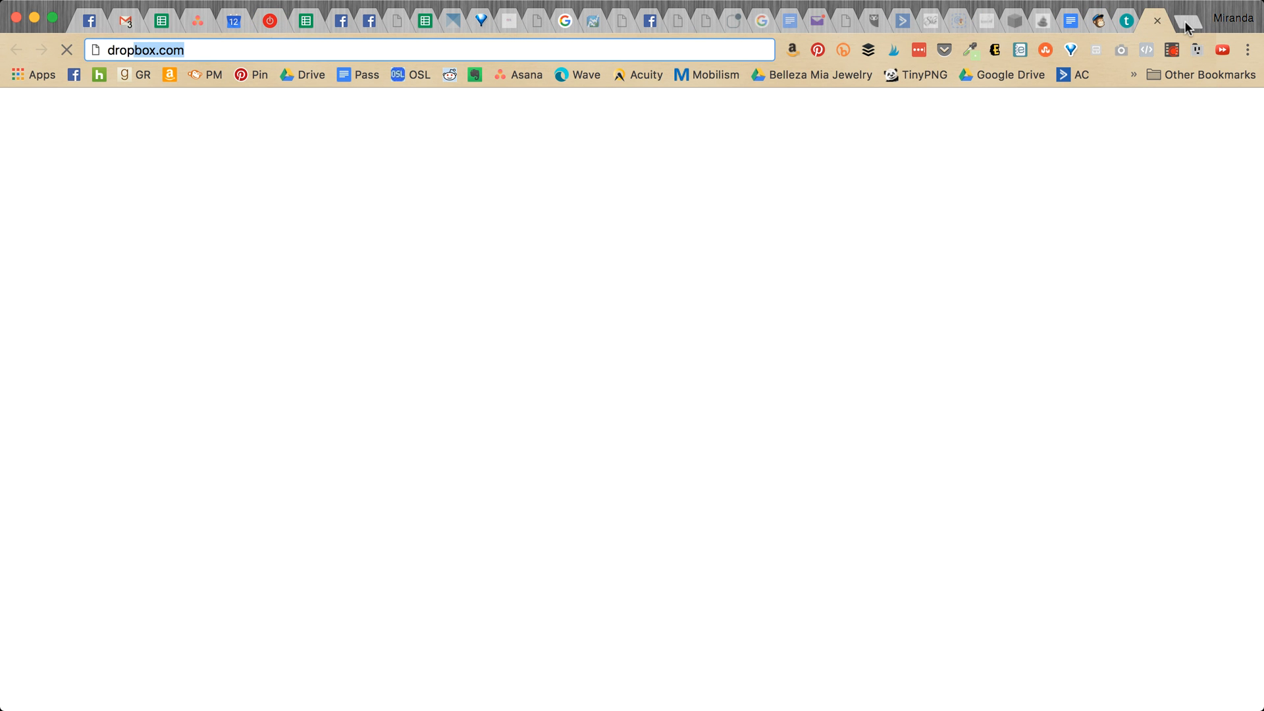
pyautogui.press('Return')
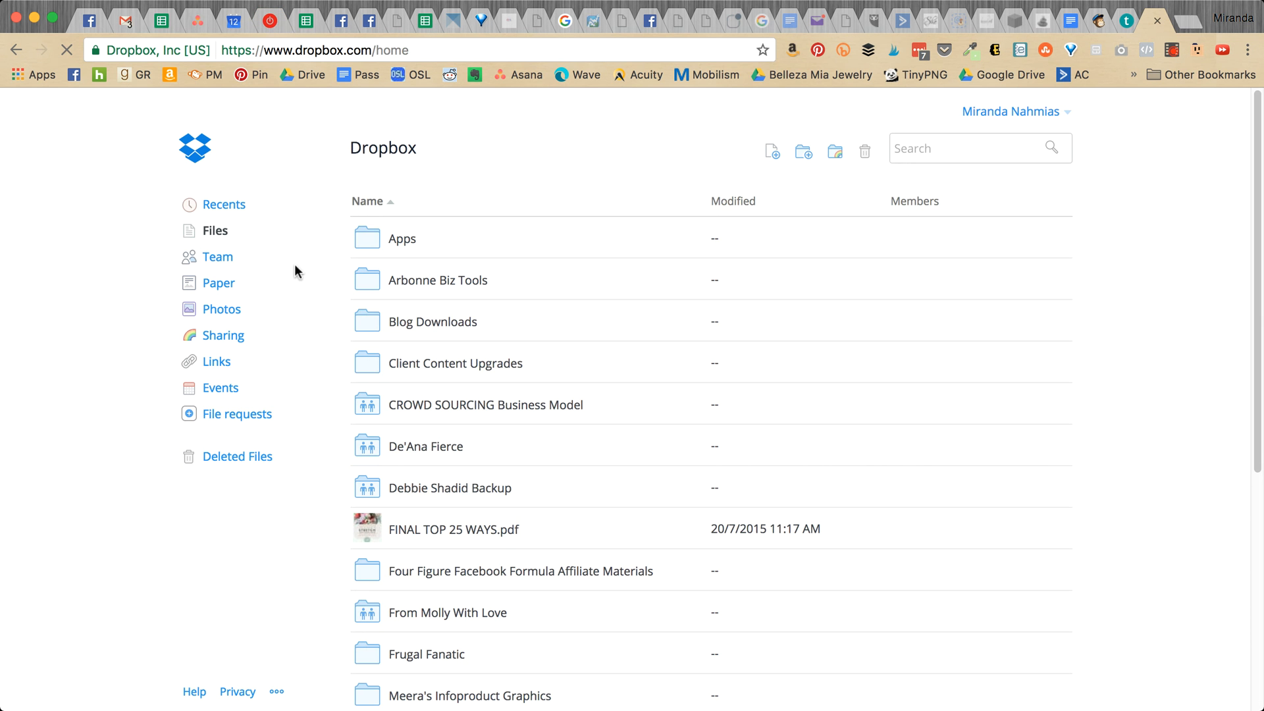
pyautogui.scroll(-1, 393, 304)
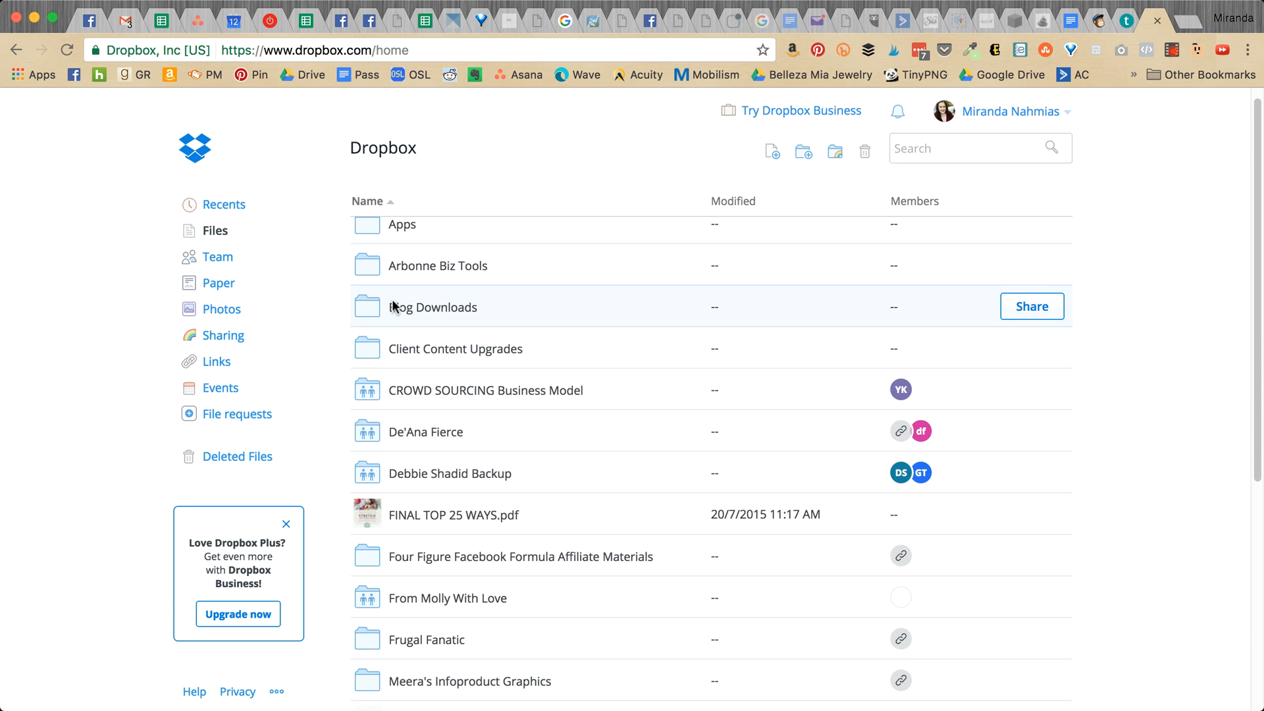
pyautogui.click(412, 348)
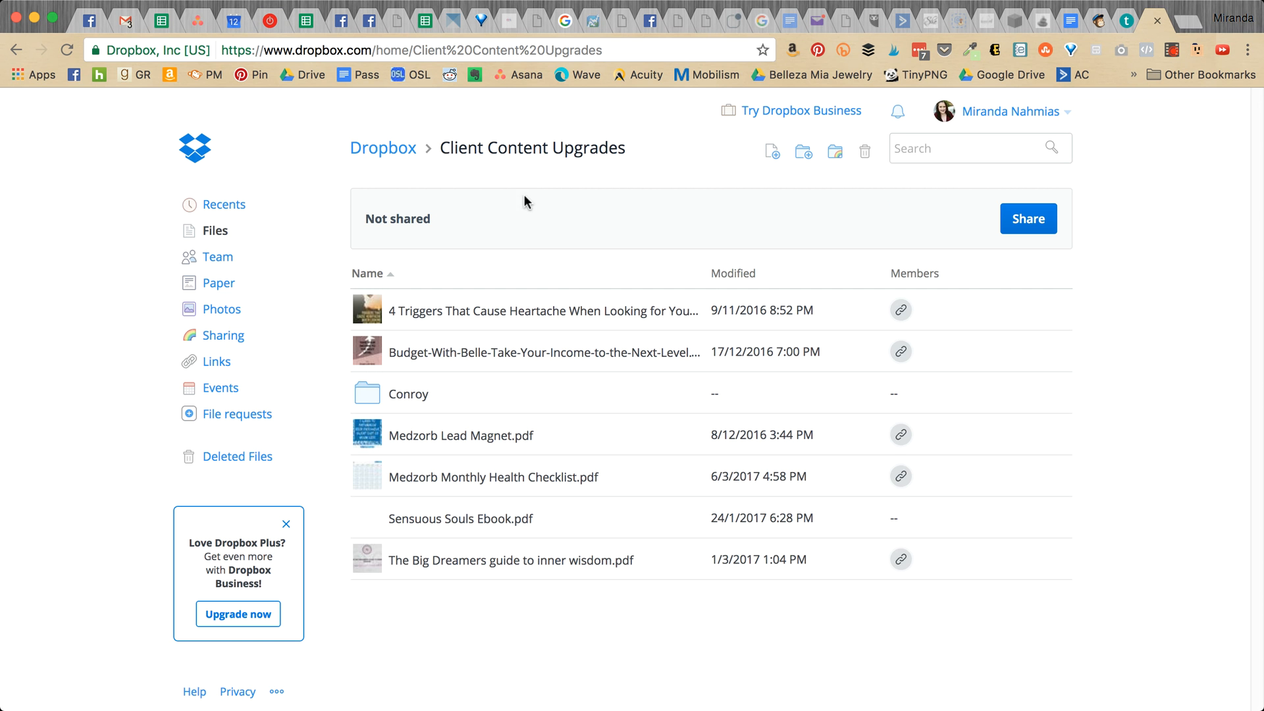
pyautogui.click(768, 150)
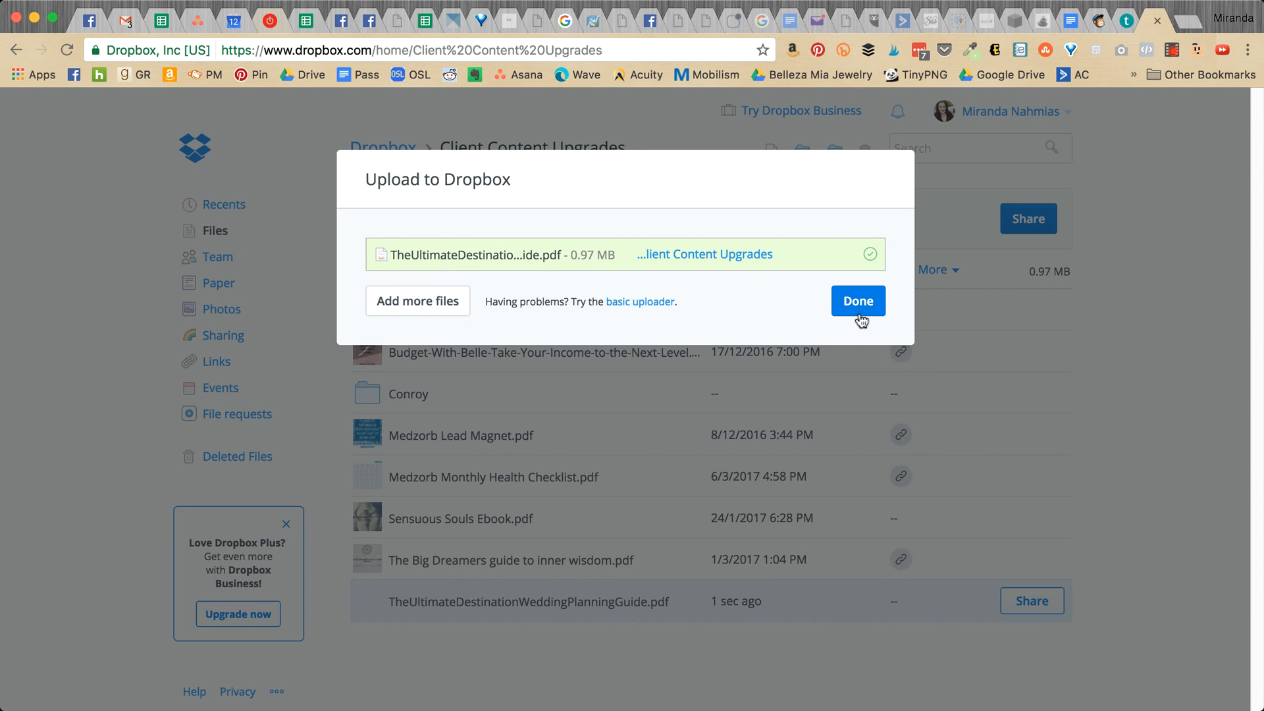
pyautogui.click(861, 318)
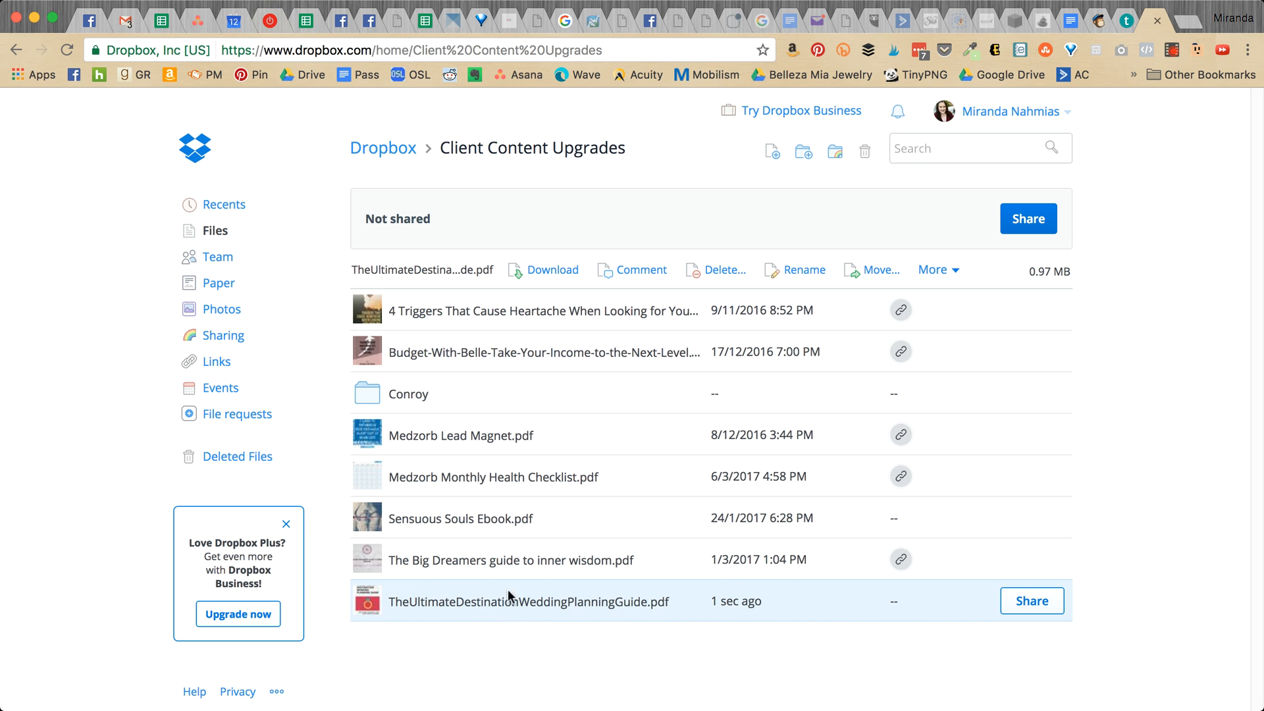
# - Create a sharing link for TheUltimateDestinationWeddingPlanningGuide.pdf and copy it
pyautogui.click(1017, 602)
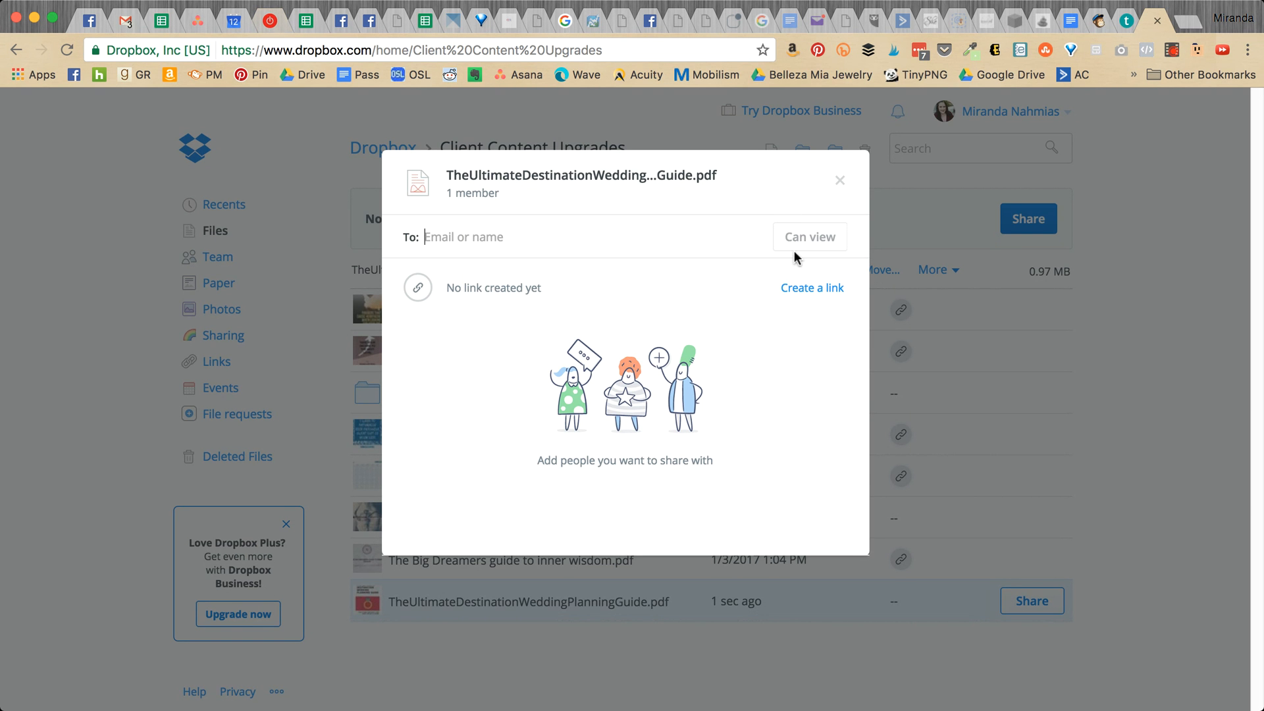
pyautogui.click(812, 289)
pyautogui.click(825, 292)
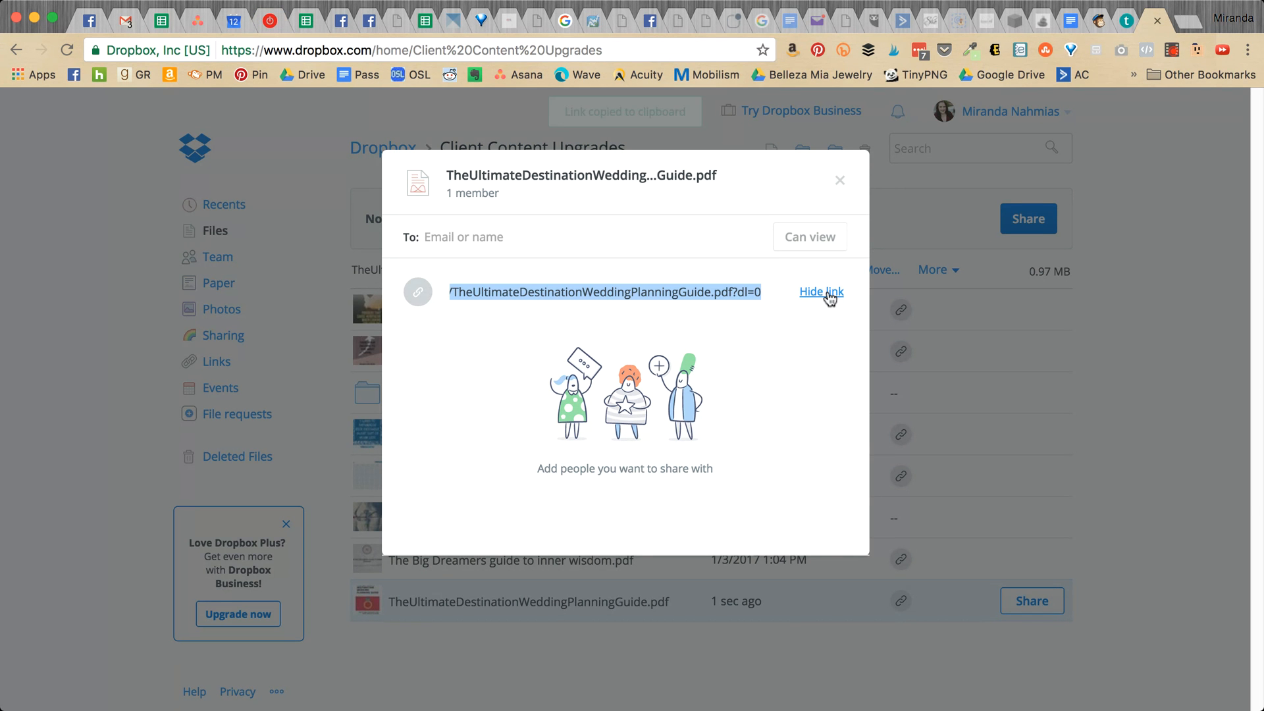
# - Switch to MailChimp and paste the Dropbox link as the download button's web address
pyautogui.click(1089, 24)
pyautogui.click(743, 430)
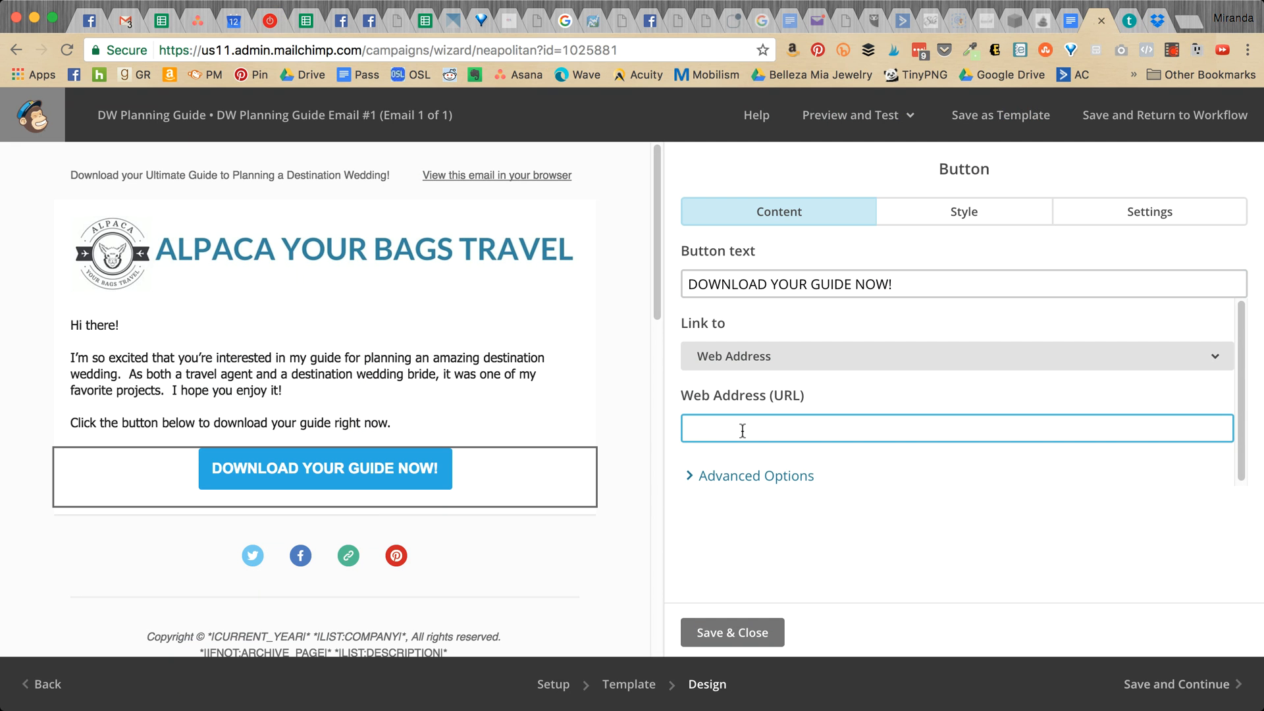
pyautogui.press('super+v')
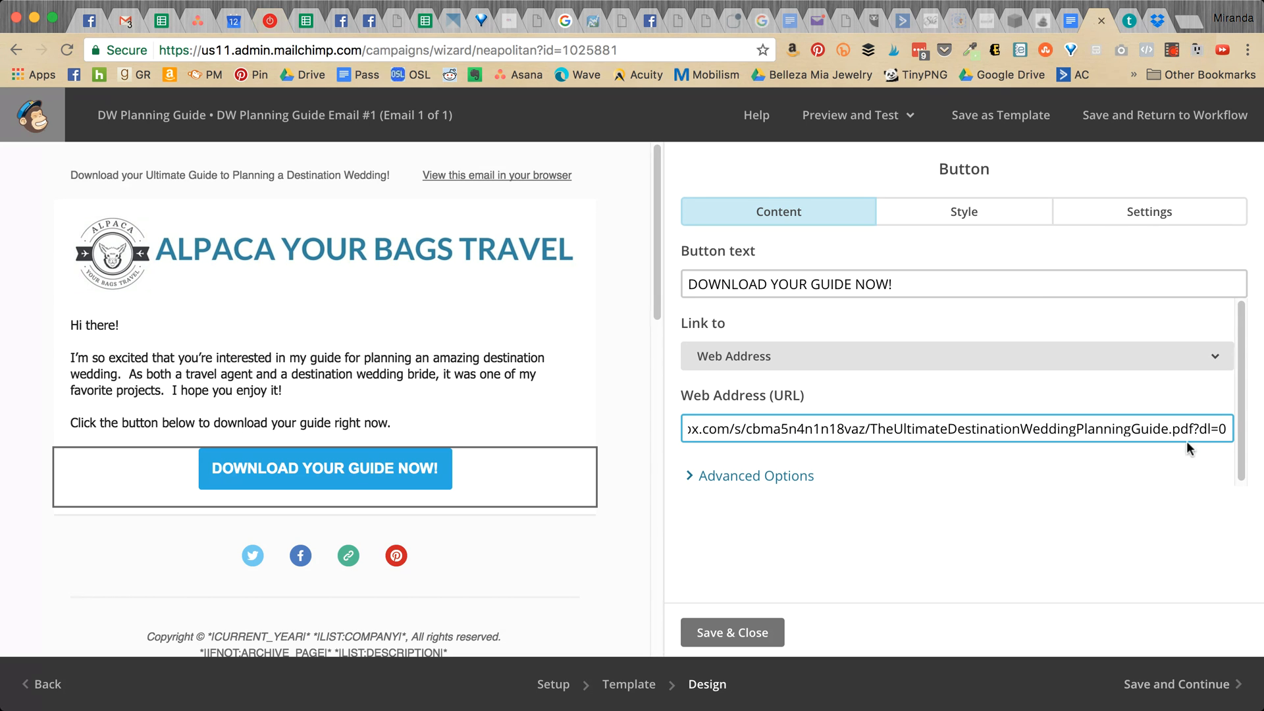
# - Switch to Dropbox, close the sharing dialog and preview TheUltimateDestinationWeddingPlanningGuide.pdf
pyautogui.click(1149, 21)
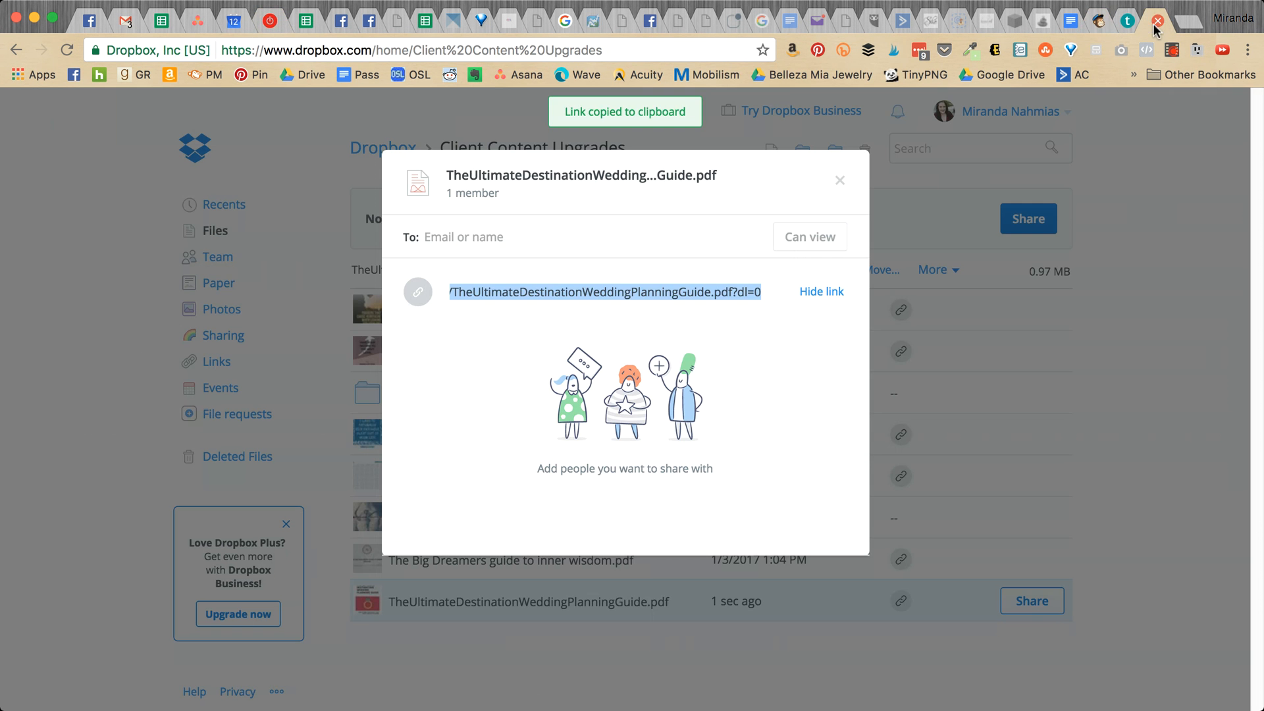
pyautogui.click(841, 177)
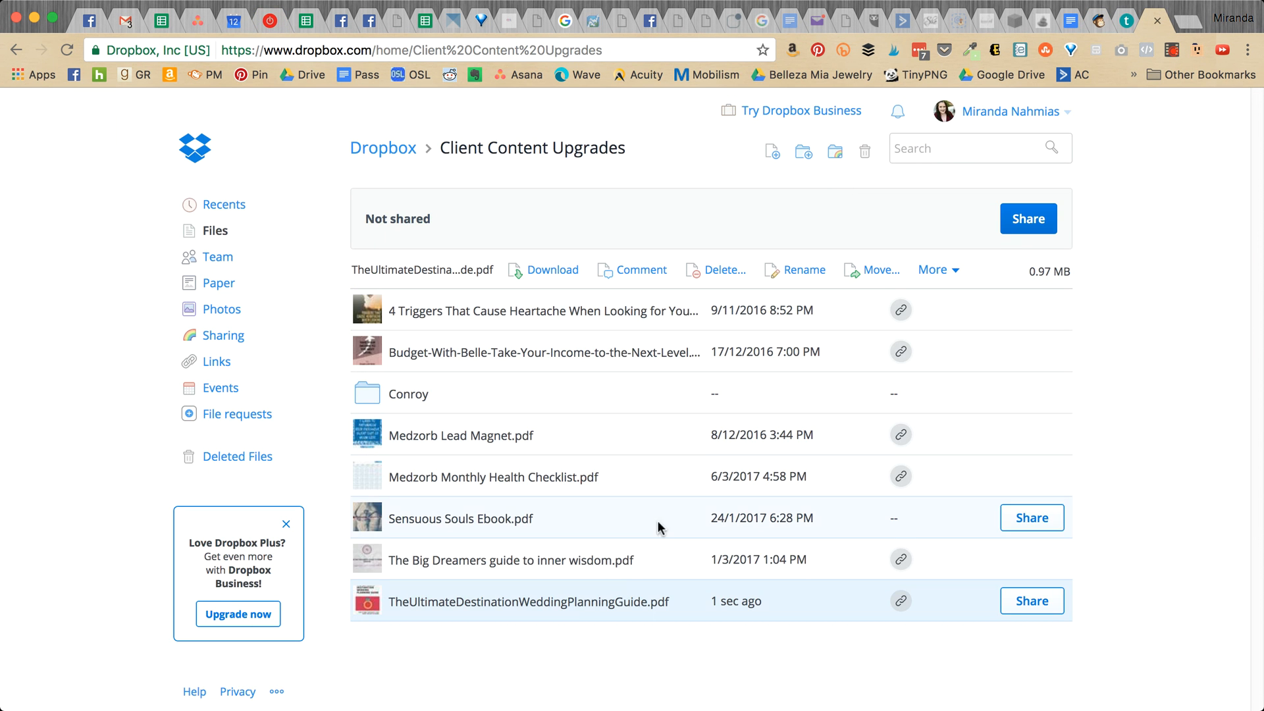
pyautogui.click(623, 604)
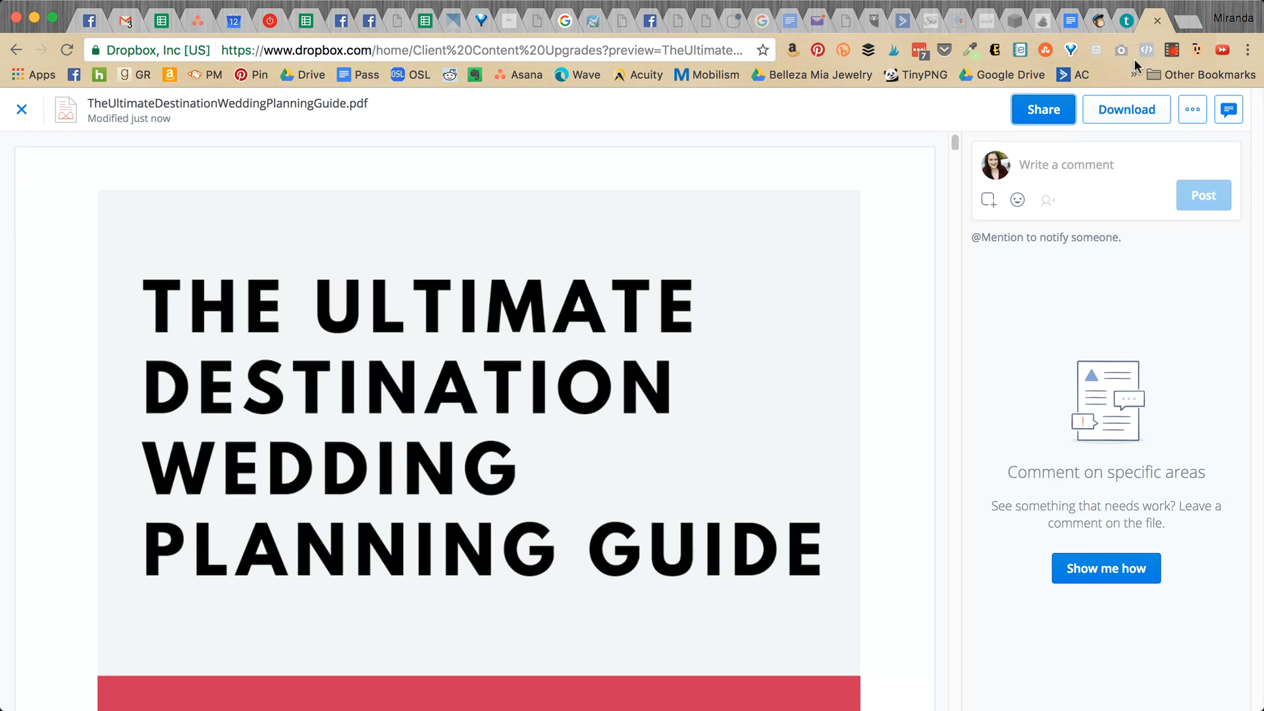
# - Switch to MailChimp and change the ending of the download button's web address to dl=1
pyautogui.click(1097, 24)
pyautogui.moveTo(1174, 441); pyautogui.dragTo(1228, 441)
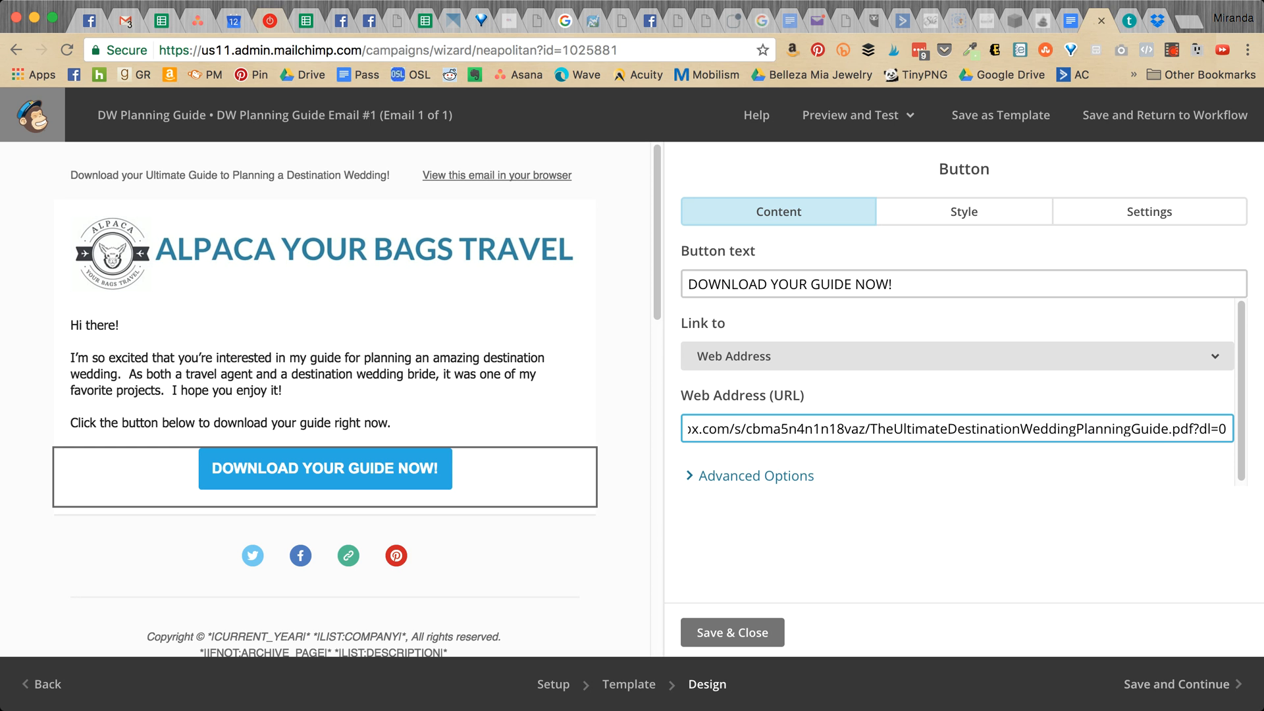
pyautogui.press('BackSpace')
pyautogui.write('1')
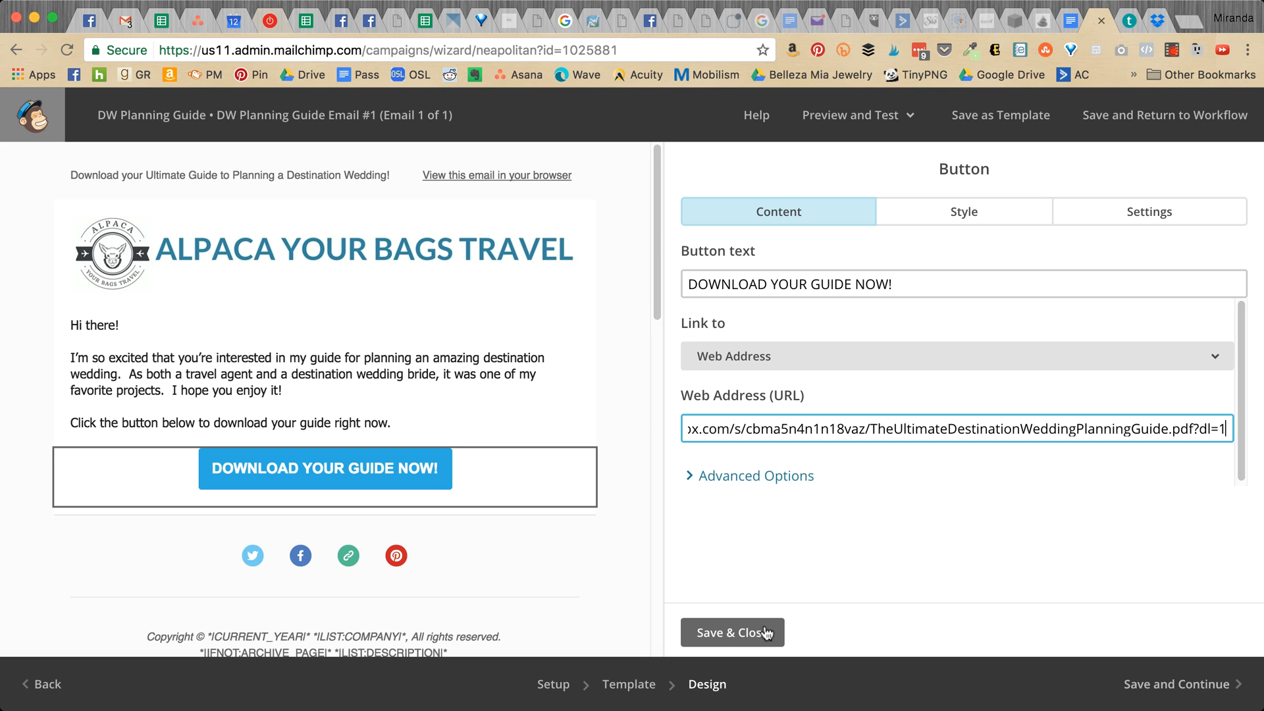
# - Show the button's background style setting, then switch to Asana and open the Branding task in the Alpaca Your Bags project
pyautogui.click(987, 215)
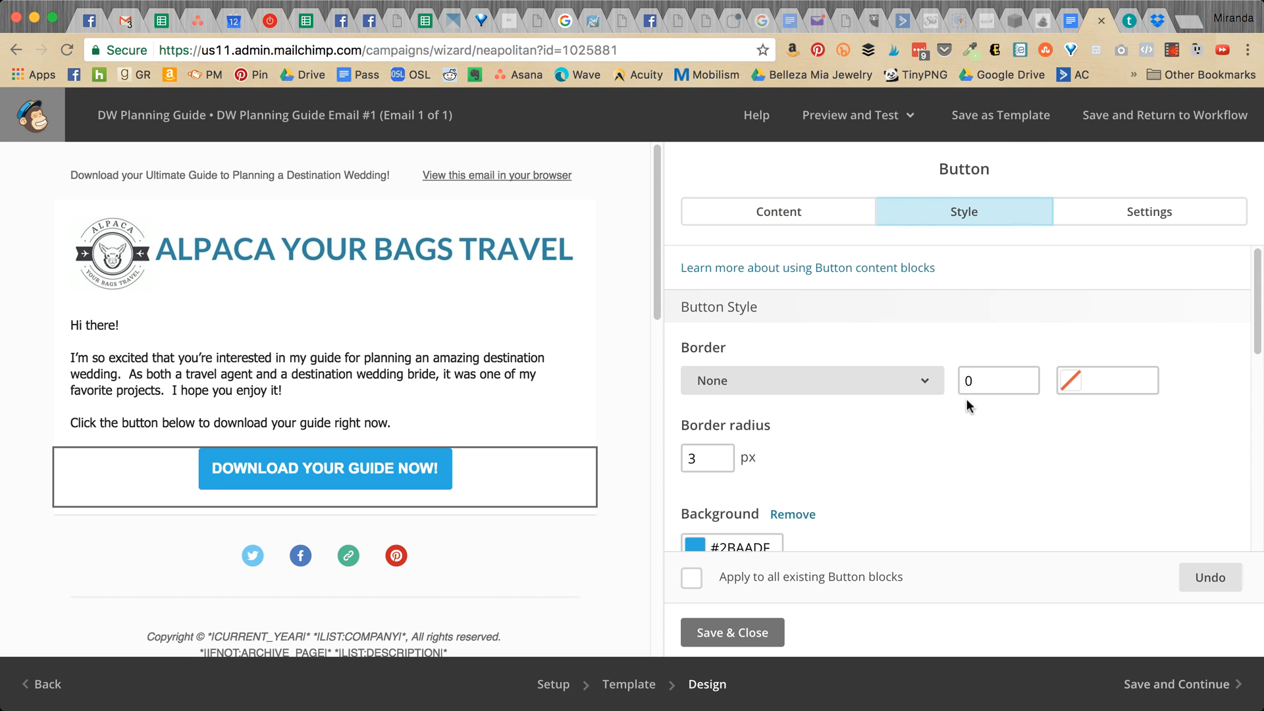
pyautogui.scroll(-3, 966, 400)
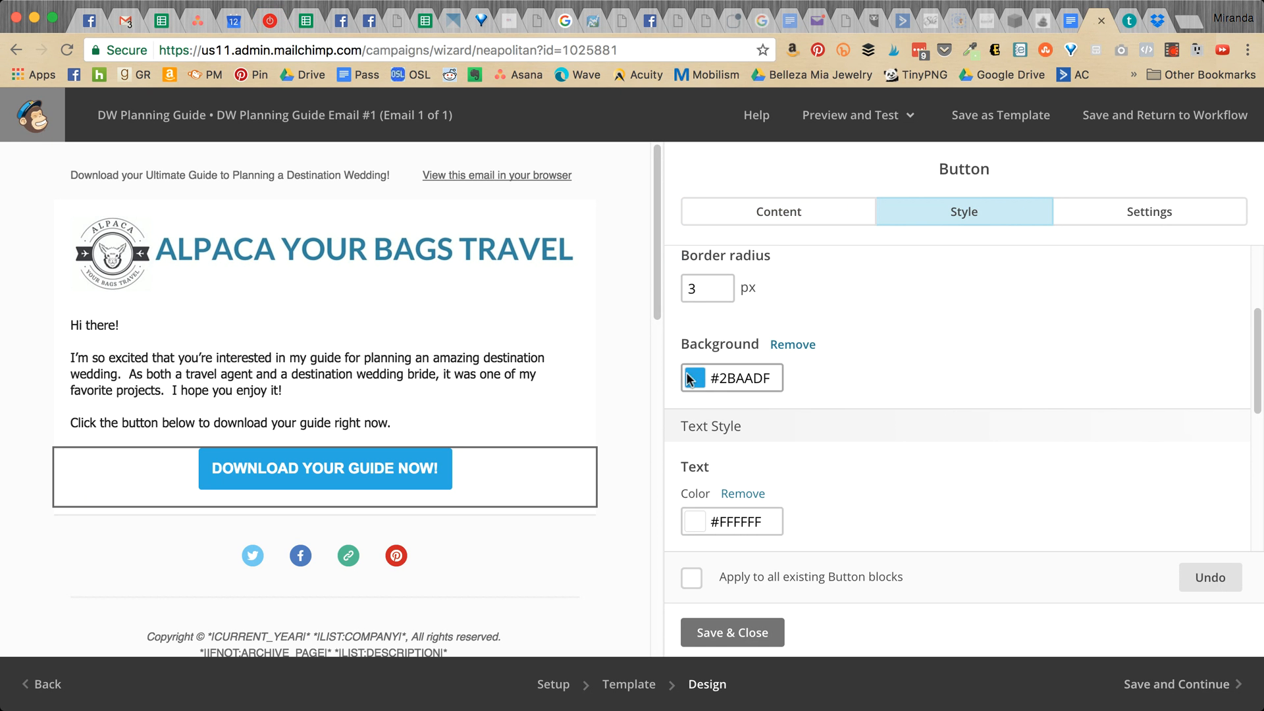
pyautogui.moveTo(526, 324)
pyautogui.click(195, 20)
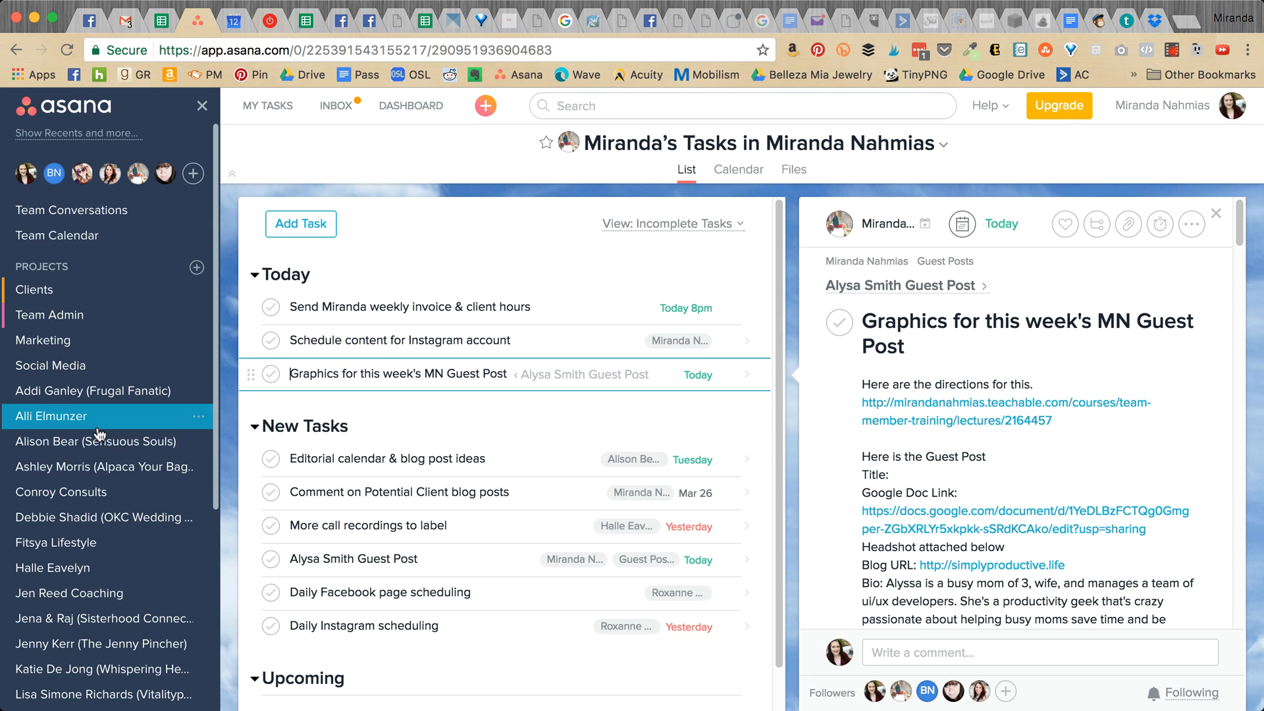
pyautogui.click(94, 449)
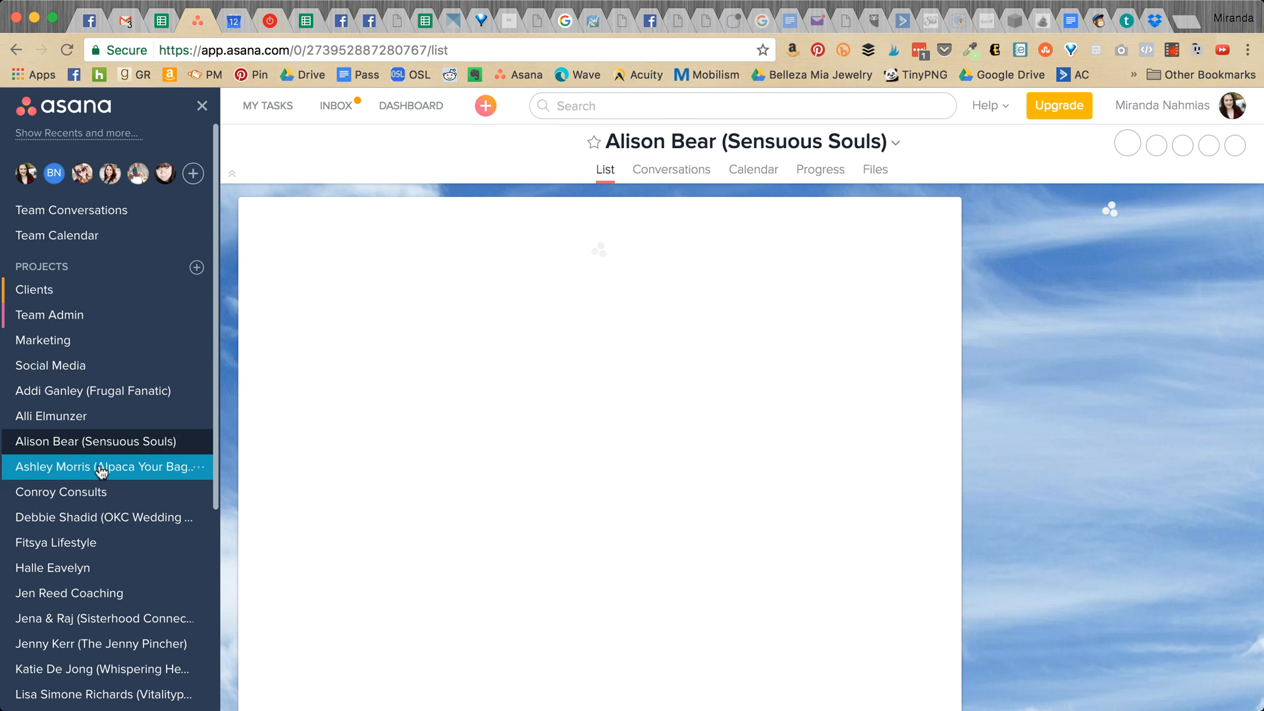
pyautogui.click(92, 467)
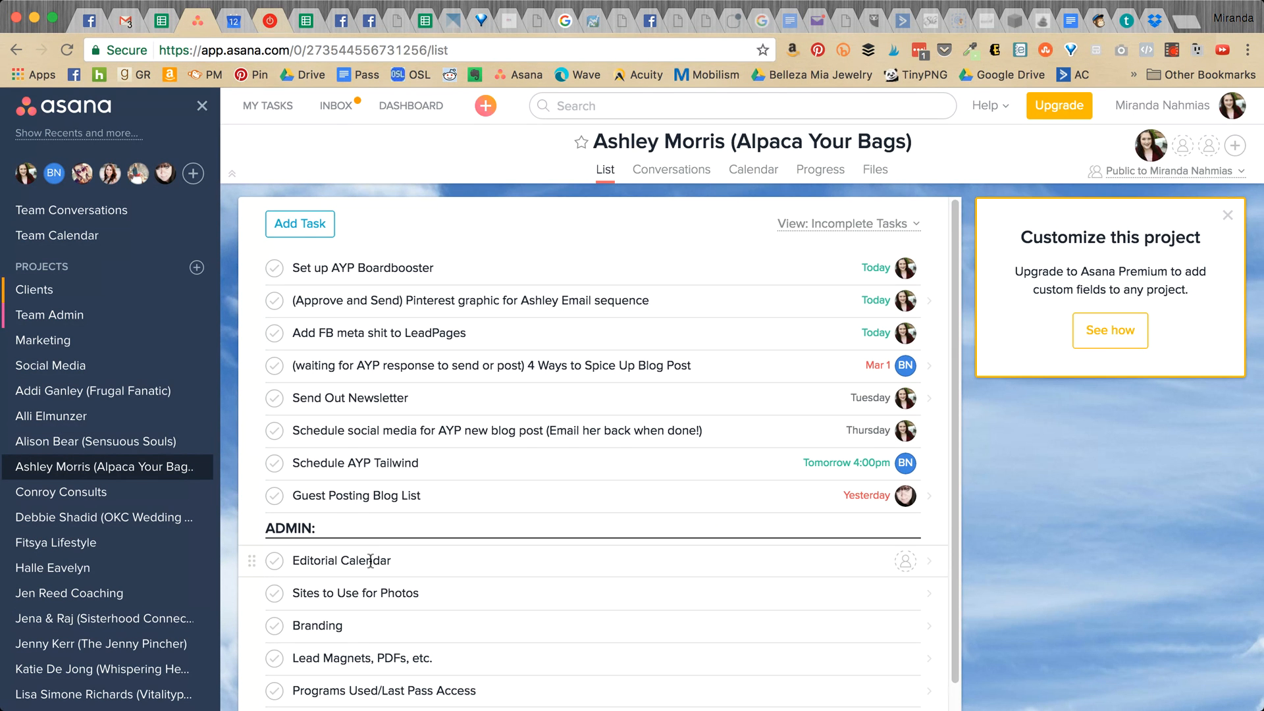
pyautogui.click(361, 630)
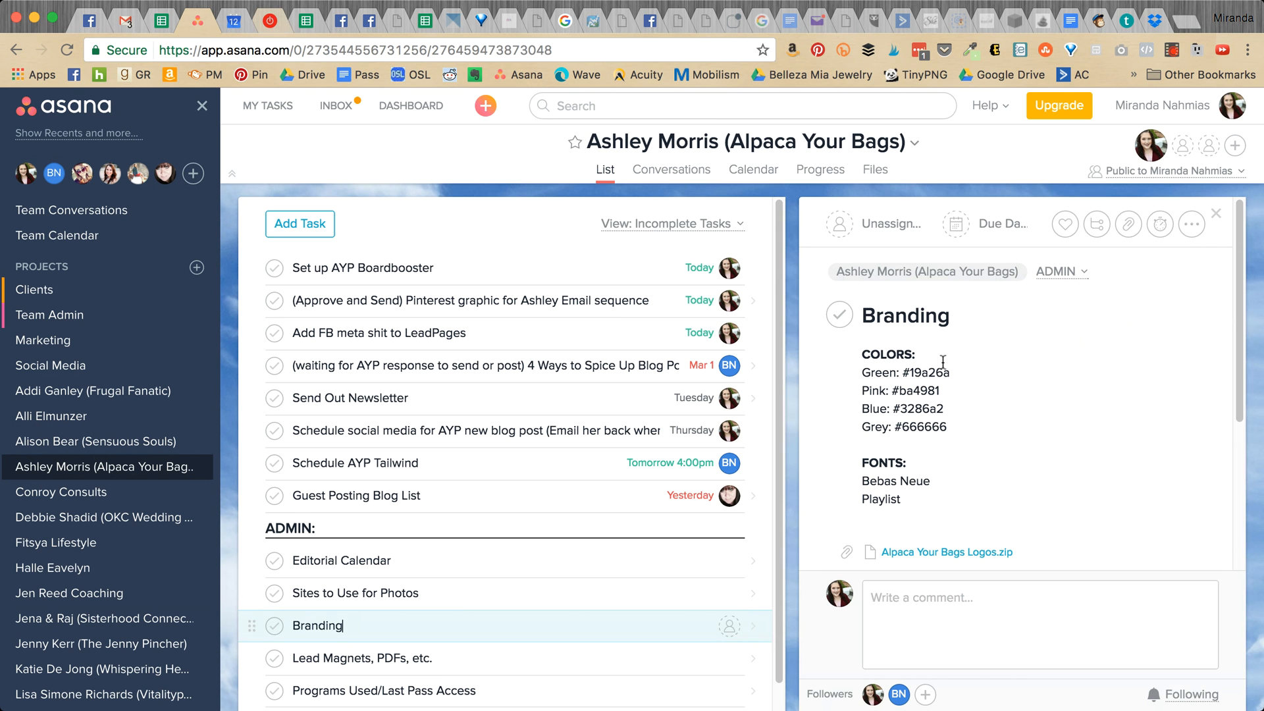
# - Copy the pink brand colour code ba4981 from the Branding task's description, leaving the code in place
pyautogui.doubleClick(914, 386)
pyautogui.press('BackSpace')
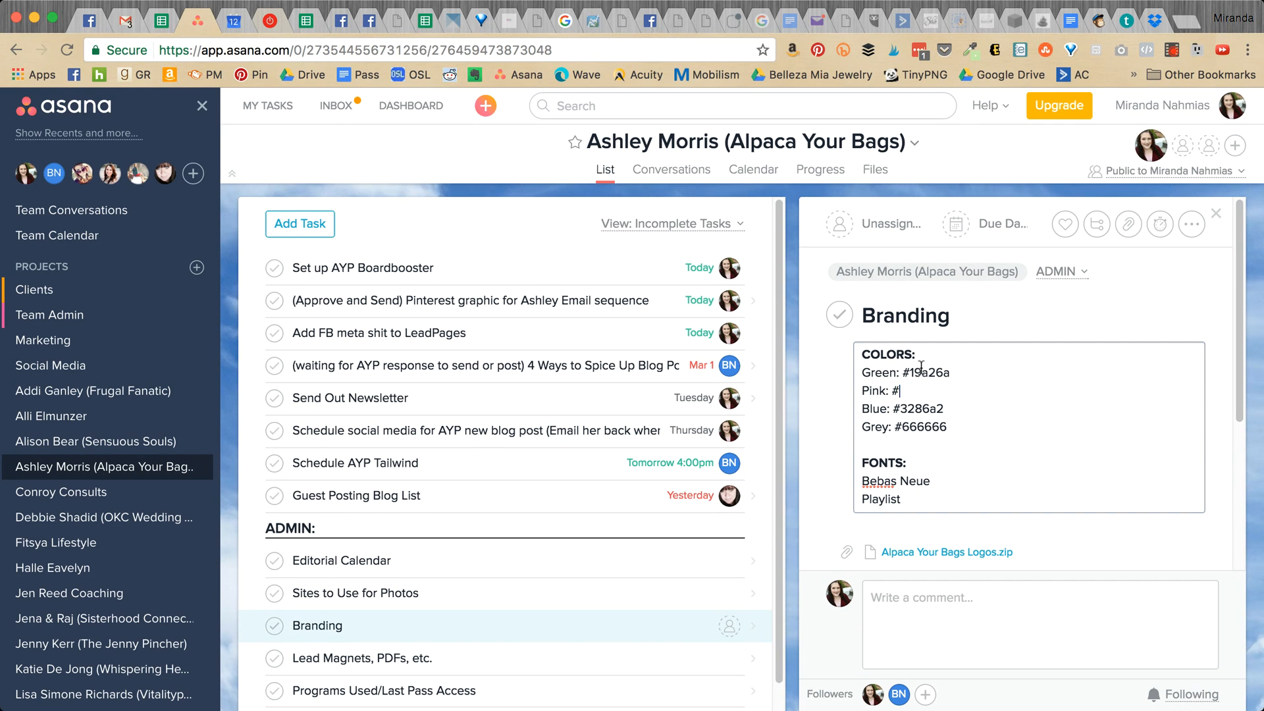
pyautogui.press('cmd+v')
pyautogui.doubleClick(925, 394)
# - Switch to MailChimp, set the download button's background colour to #ba4981 and save the button block
pyautogui.click(1106, 27)
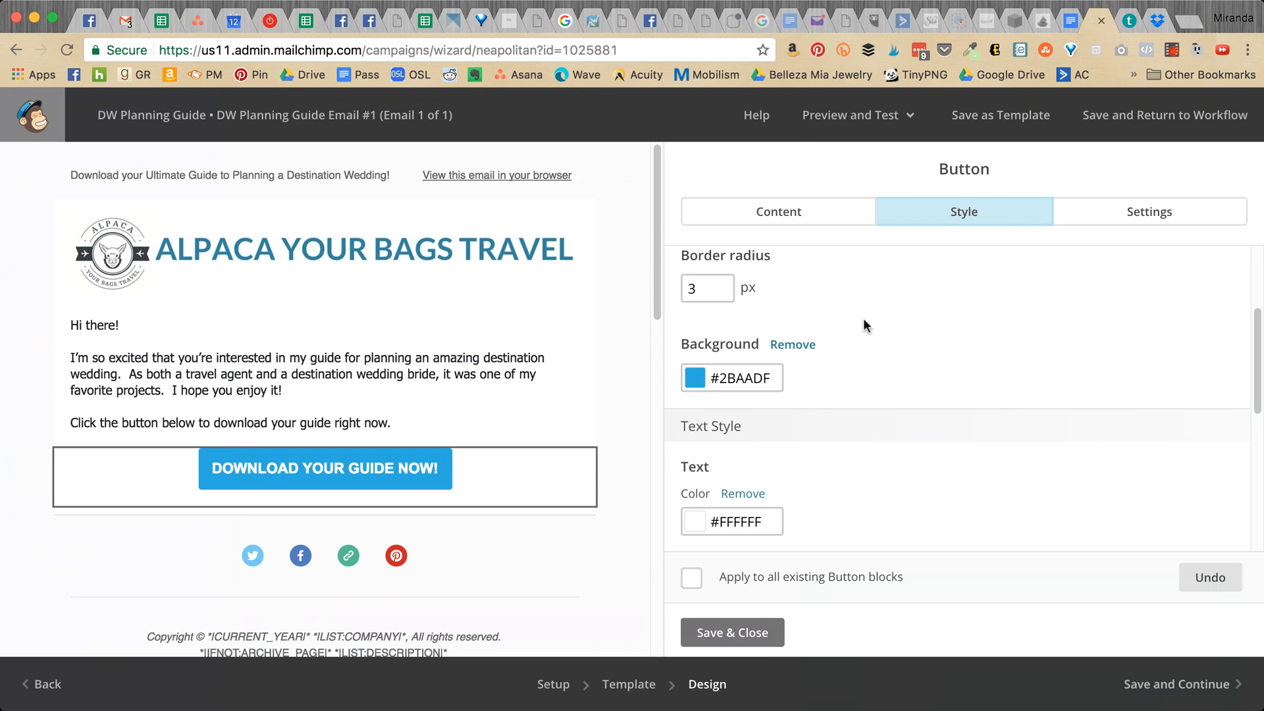
pyautogui.doubleClick(760, 373)
pyautogui.hotkey('ctrl', 'v')
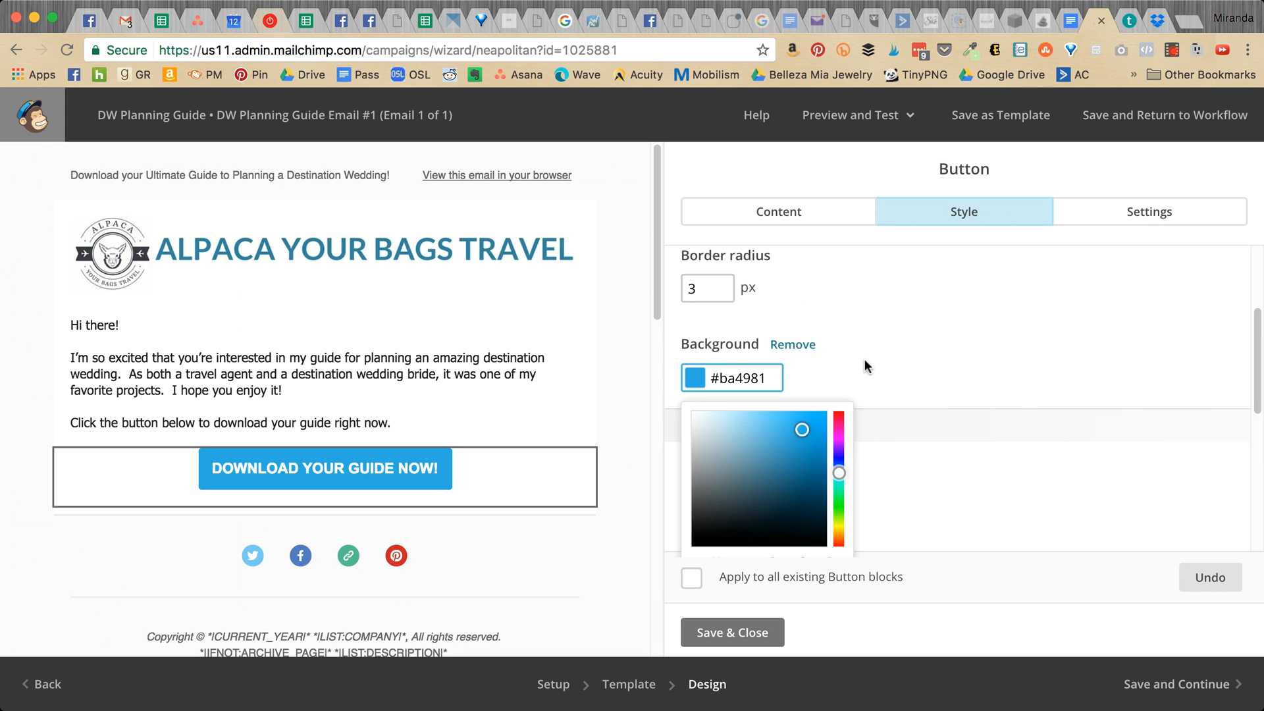
pyautogui.click(864, 360)
pyautogui.scroll(-5, 870, 454)
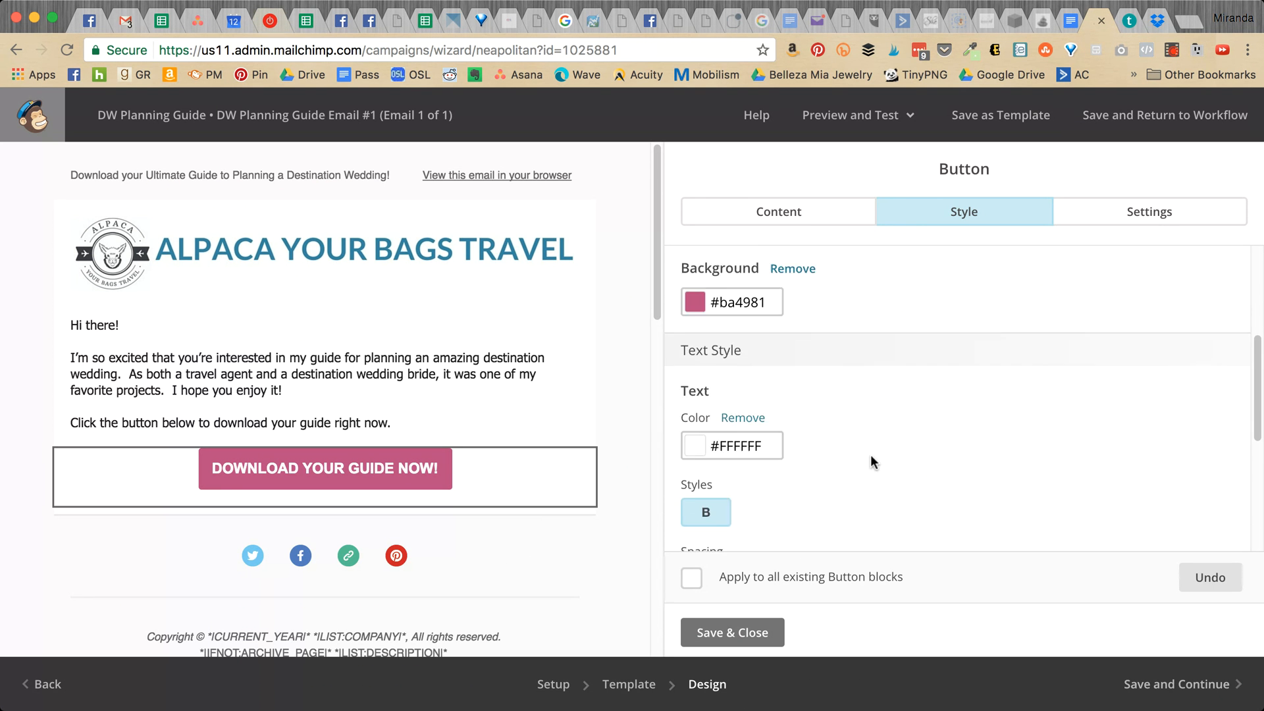
pyautogui.scroll(-5, 880, 454)
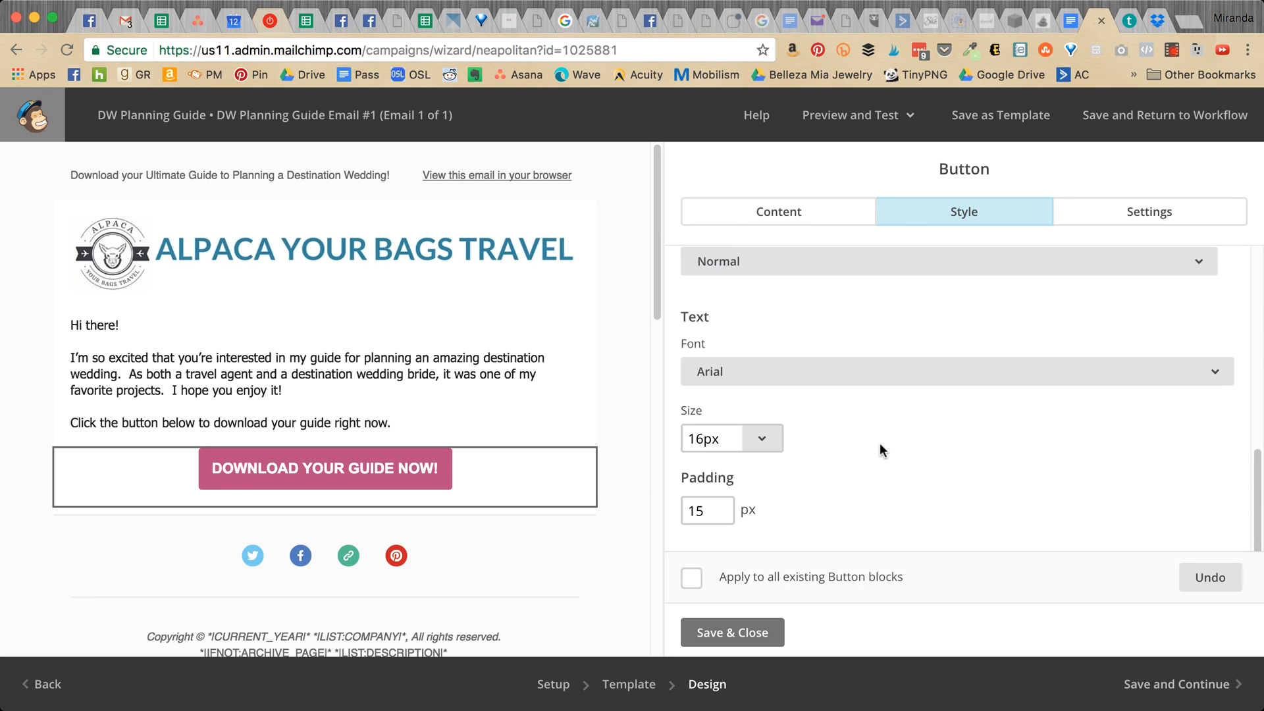
pyautogui.click(712, 507)
pyautogui.scroll(5, 724, 333)
pyautogui.moveTo(572, 553)
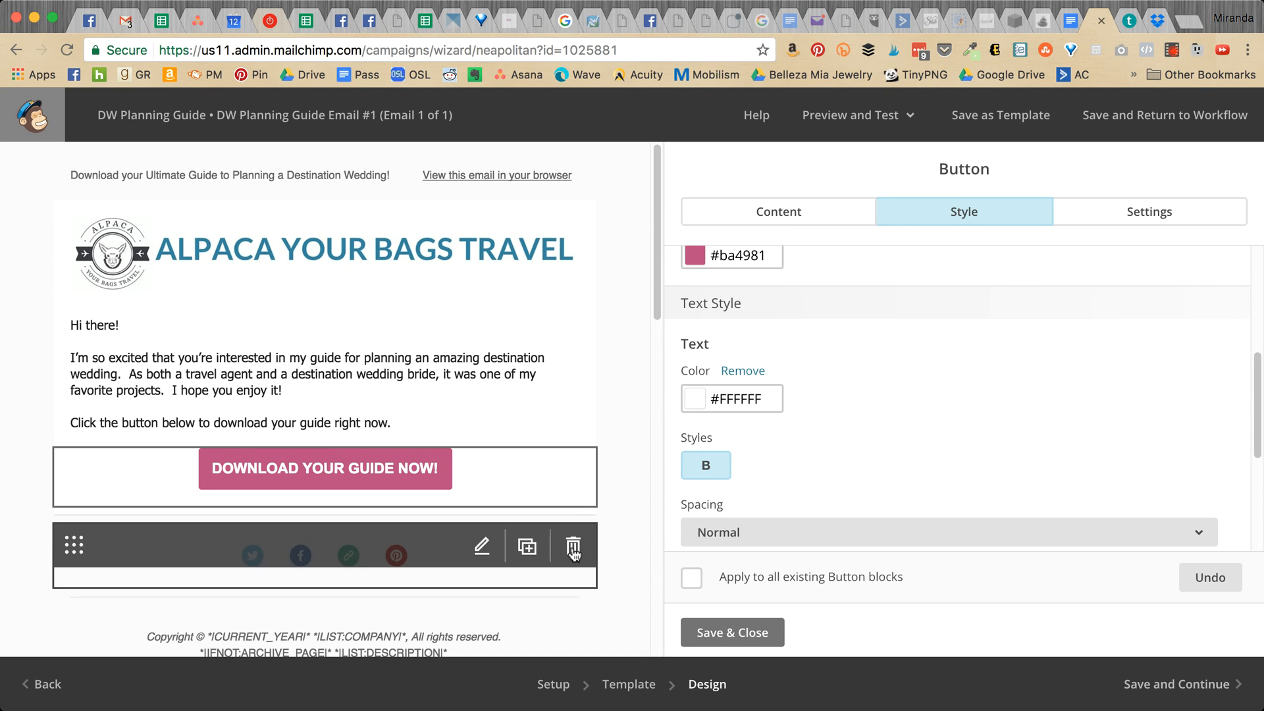
pyautogui.click(697, 632)
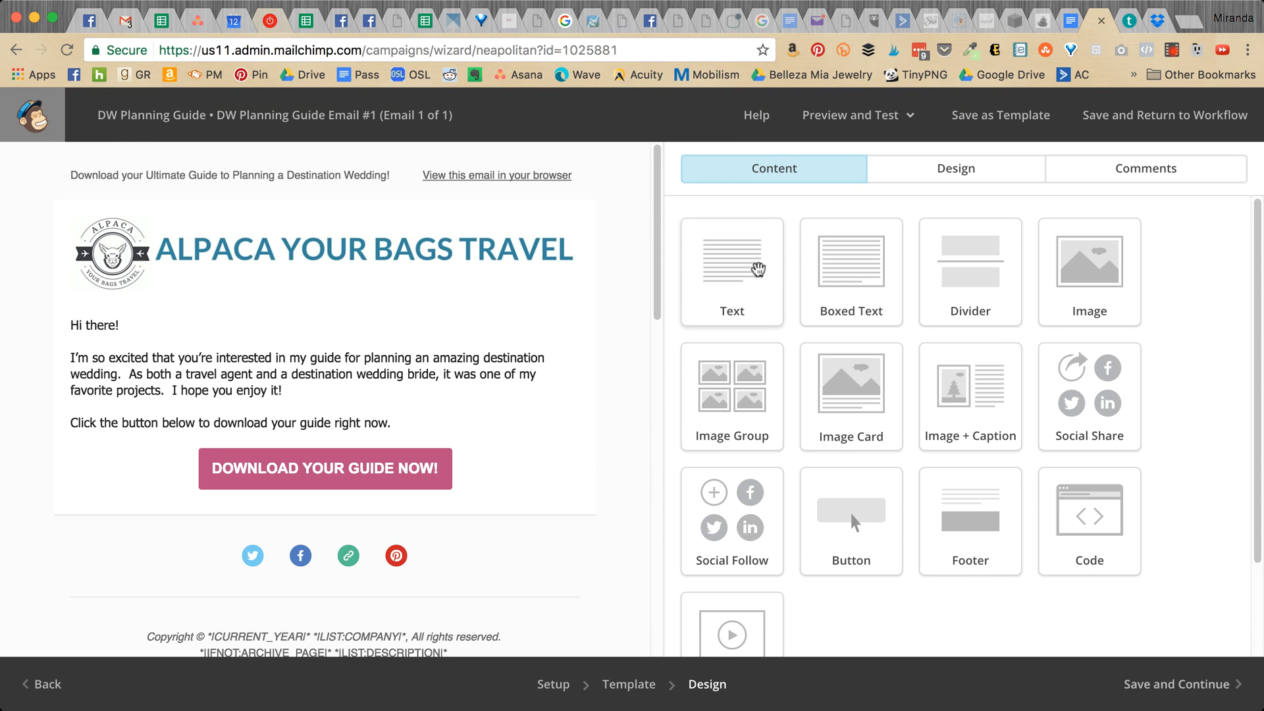
# - Add a text block directly below the download button and delete its placeholder text
pyautogui.moveTo(759, 269); pyautogui.dragTo(411, 527)
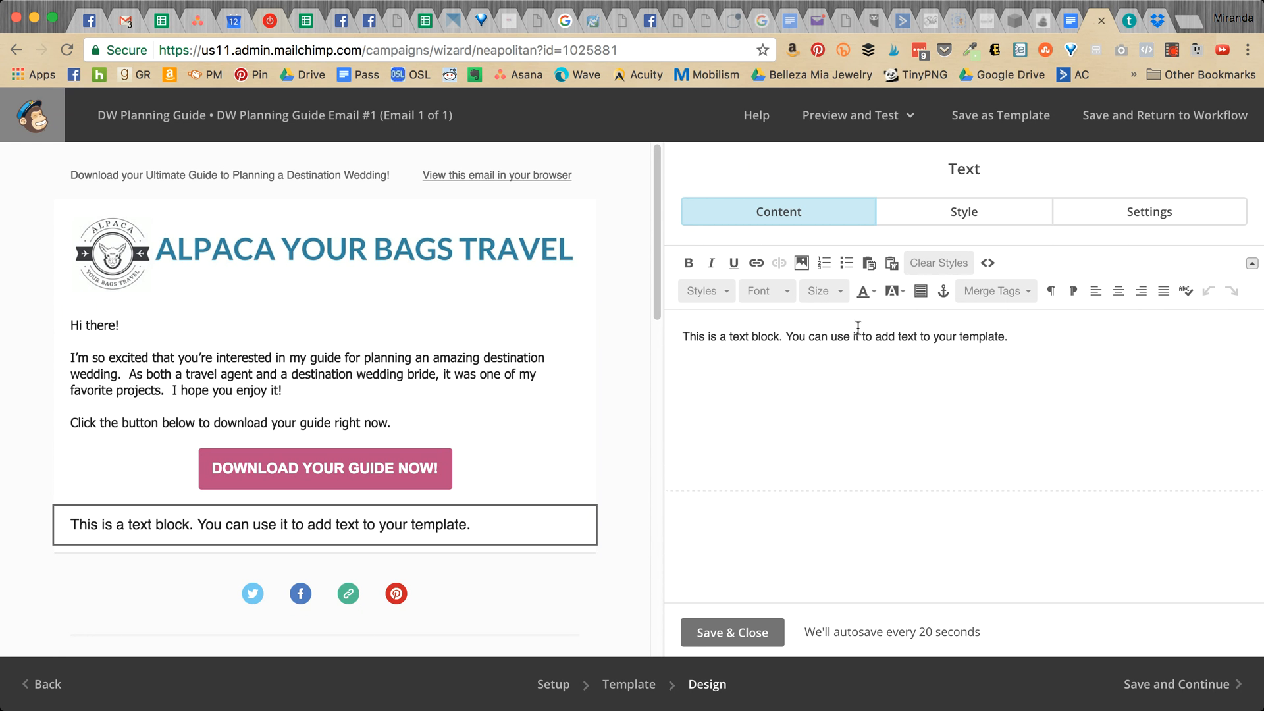
pyautogui.tripleClick(1049, 341)
pyautogui.press('BackSpace')
# - Switch to the DW Funnel Email Sequence document and copy the paragraphs from "Before you go" through "Mexico and Hawaii."
pyautogui.click(1071, 21)
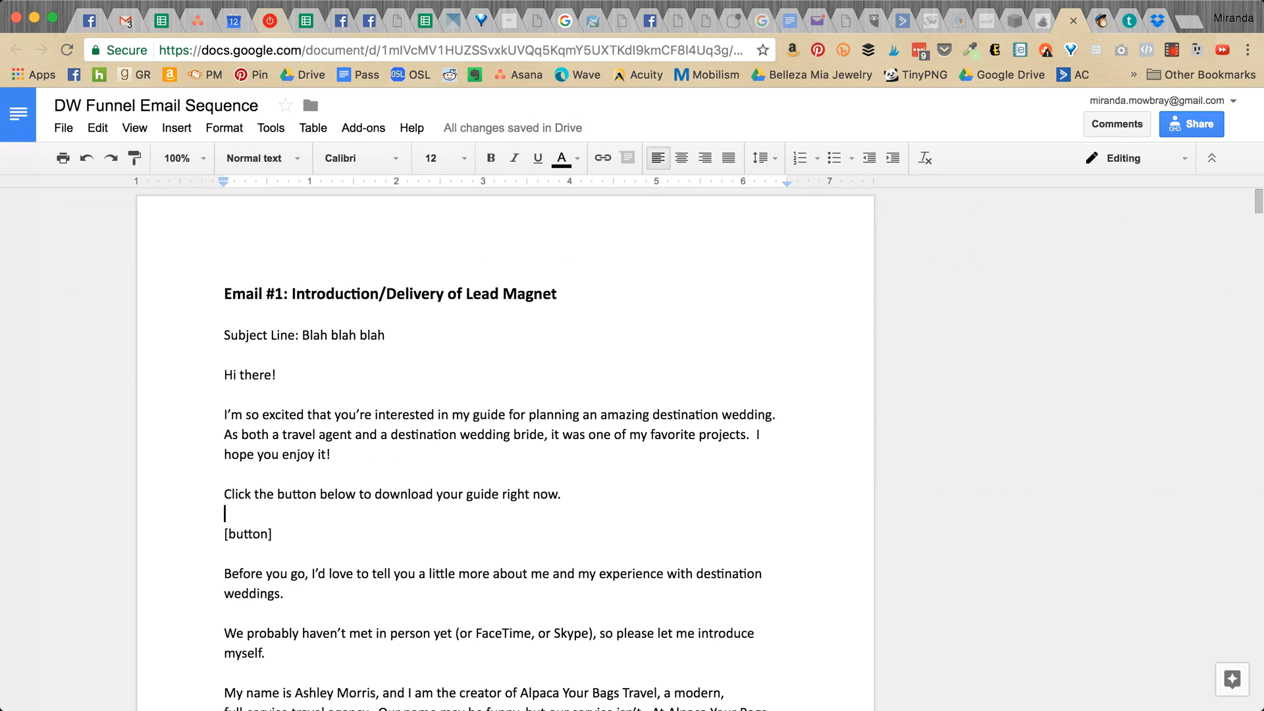
pyautogui.scroll(-5, 153, 473)
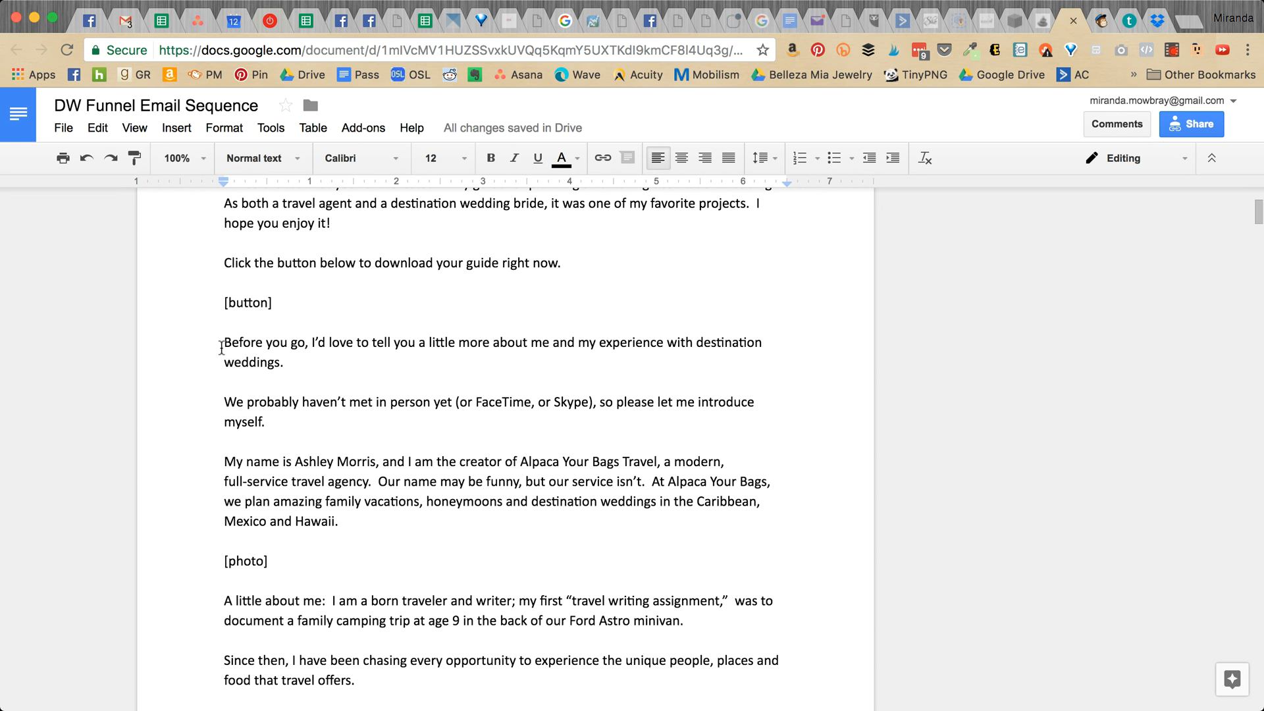
pyautogui.moveTo(221, 347); pyautogui.dragTo(145, 342)
pyautogui.press('super+c')
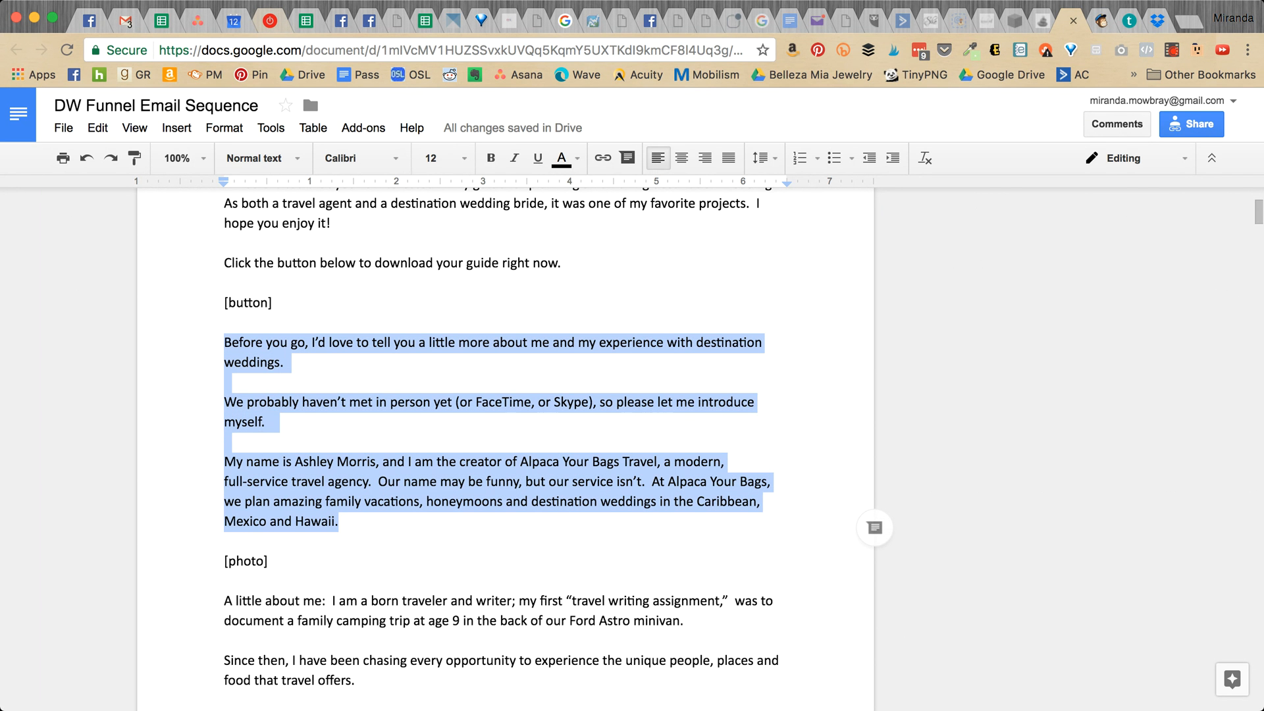
# - Switch to MailChimp, paste the copied paragraphs into the empty text block, clear their styles and set the font size to 14
pyautogui.click(1101, 20)
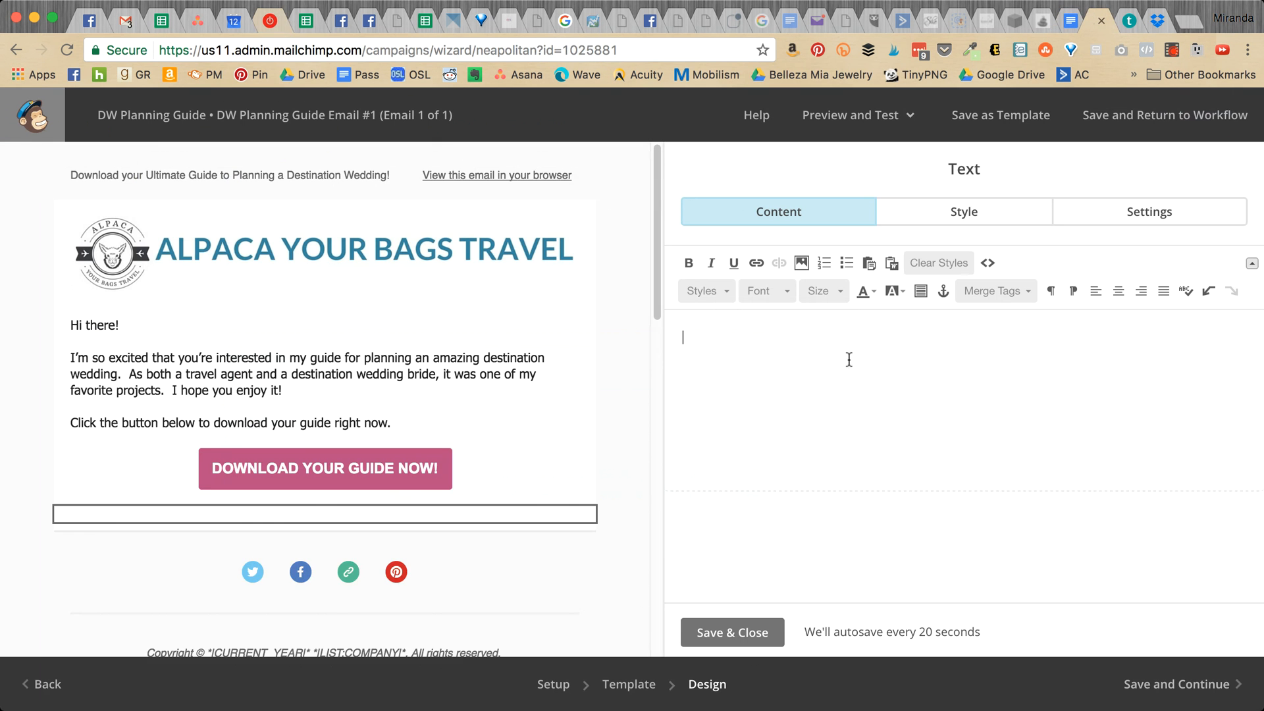
pyautogui.press('super+v')
pyautogui.press('super+a')
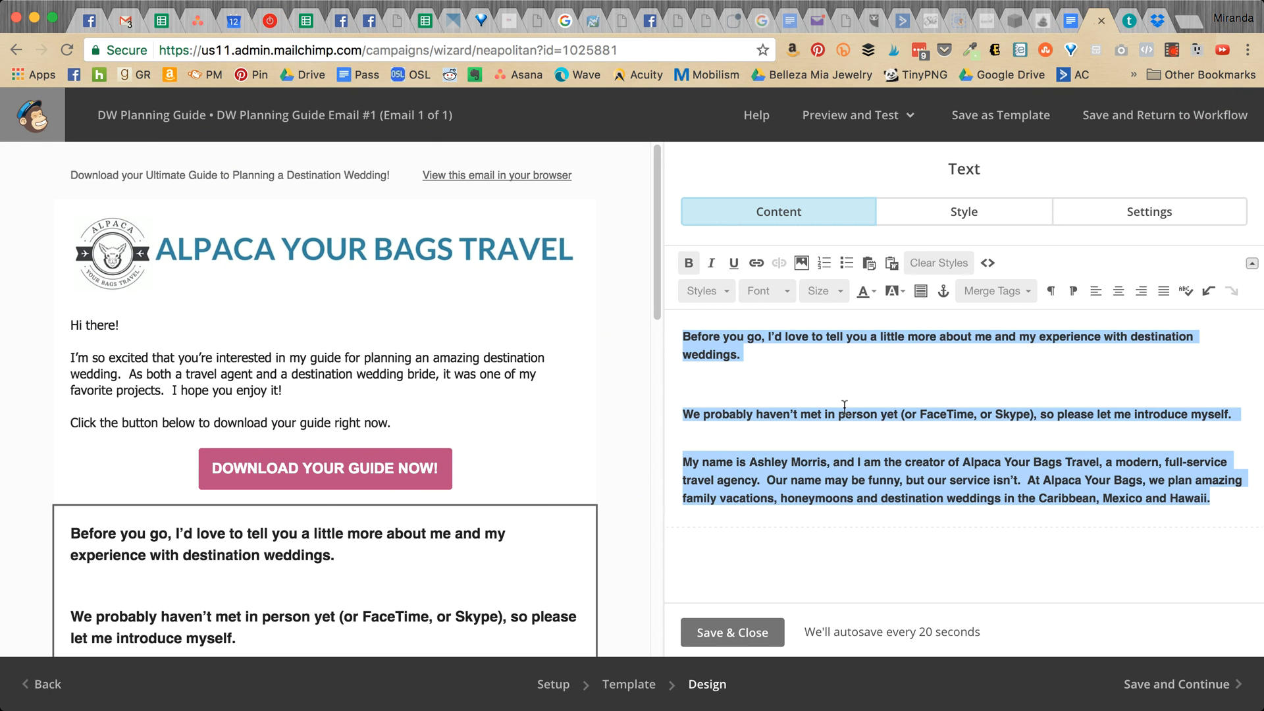
pyautogui.click(915, 262)
pyautogui.click(816, 290)
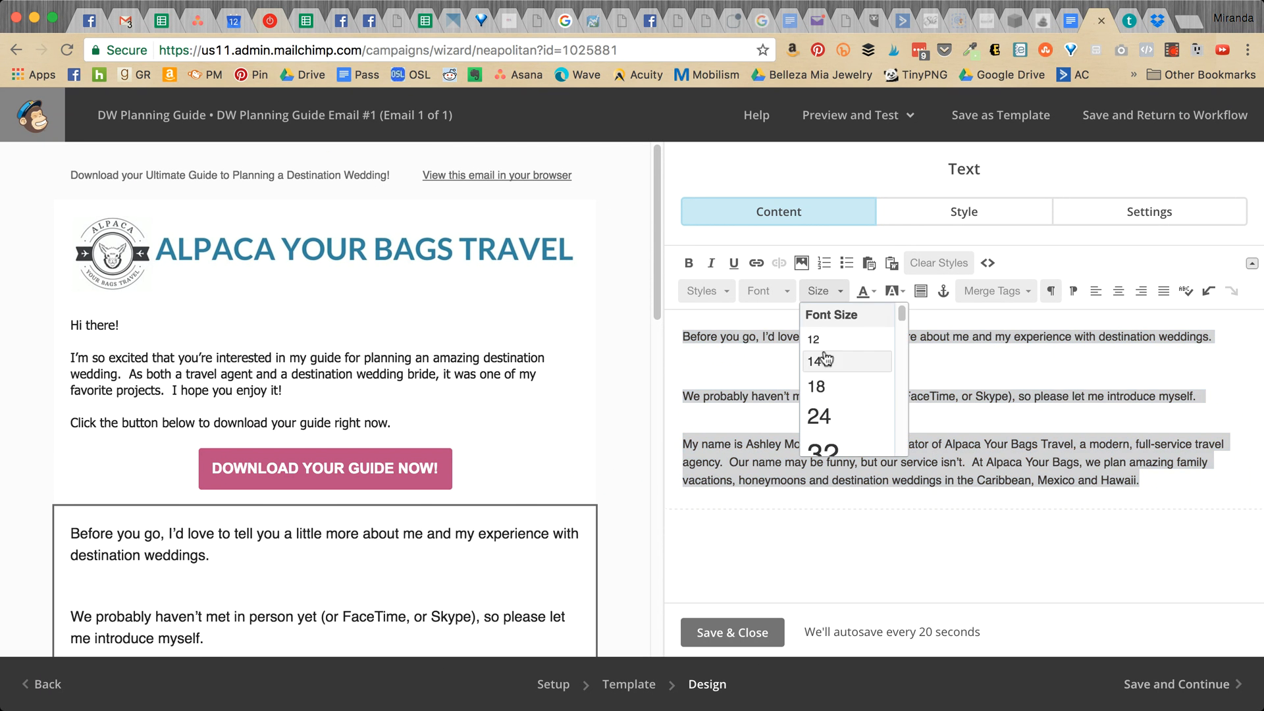
pyautogui.click(824, 366)
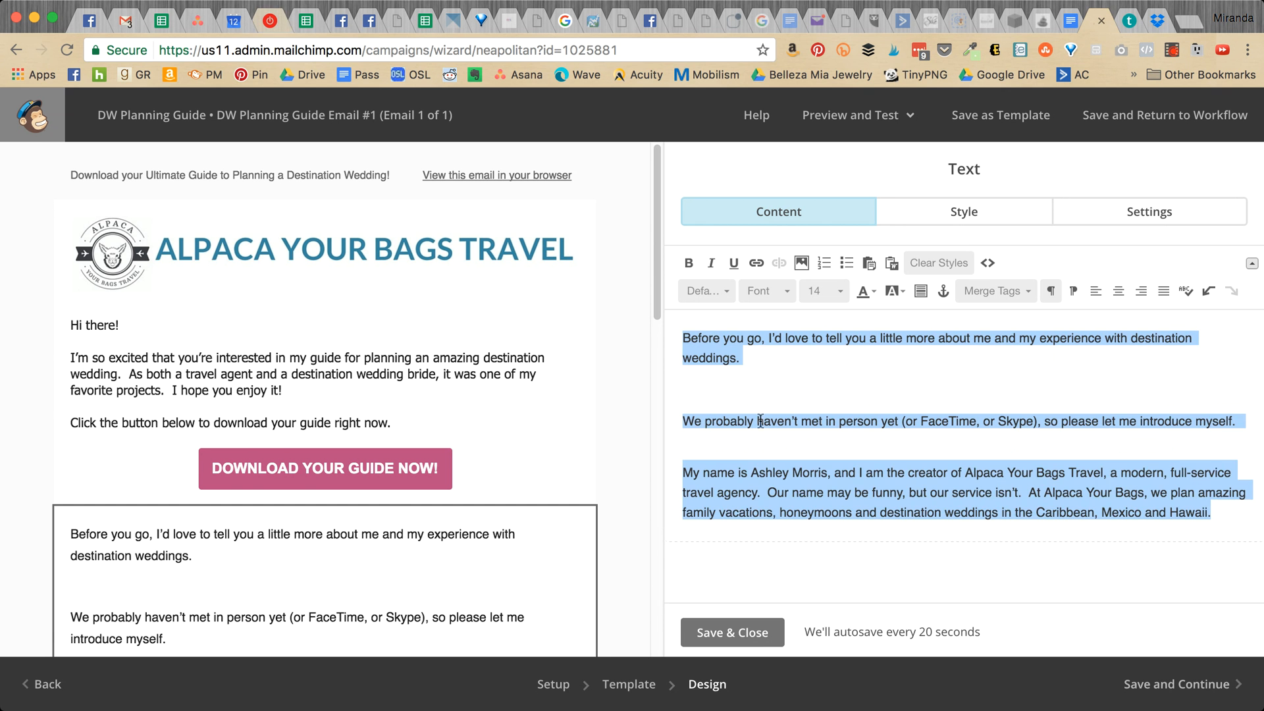
# - Even out the spacing to one blank line between the three pasted paragraphs and save the text block
pyautogui.click(683, 421)
pyautogui.press('BackSpace')
pyautogui.press('BackSpace')
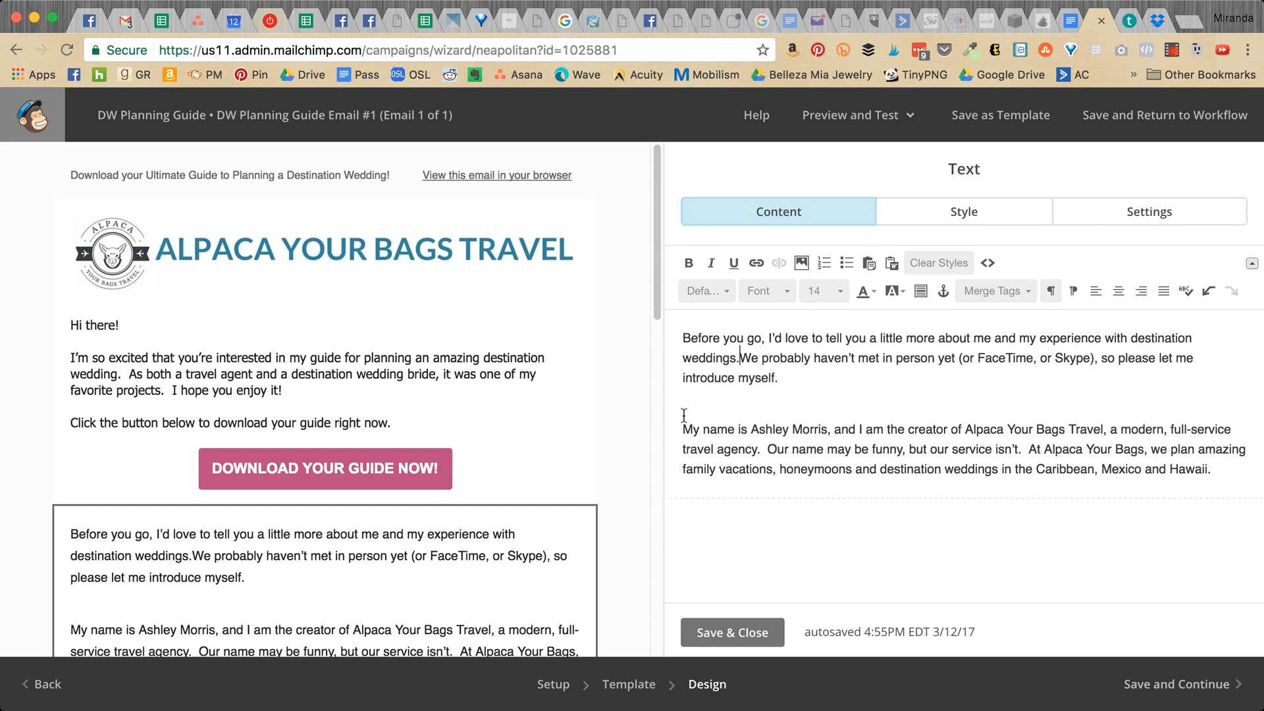
pyautogui.press('Return')
pyautogui.click(671, 445)
pyautogui.press('BackSpace')
pyautogui.press('BackSpace')
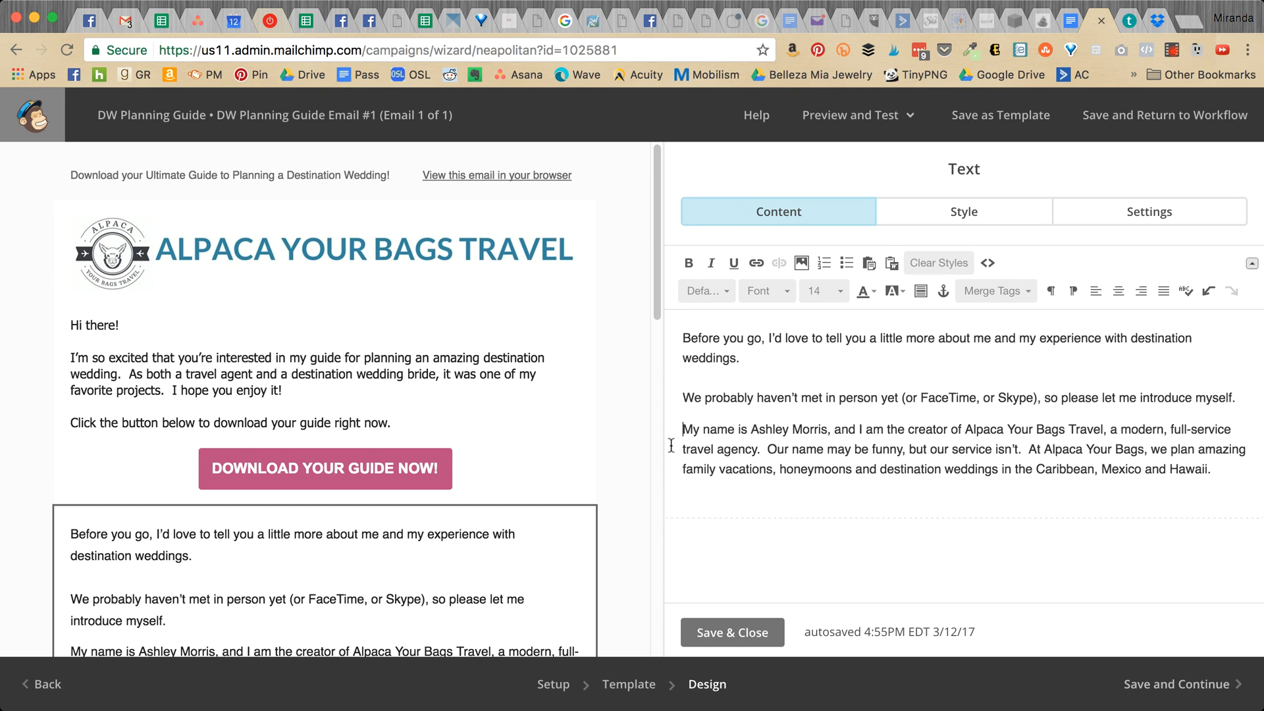
pyautogui.press('Return')
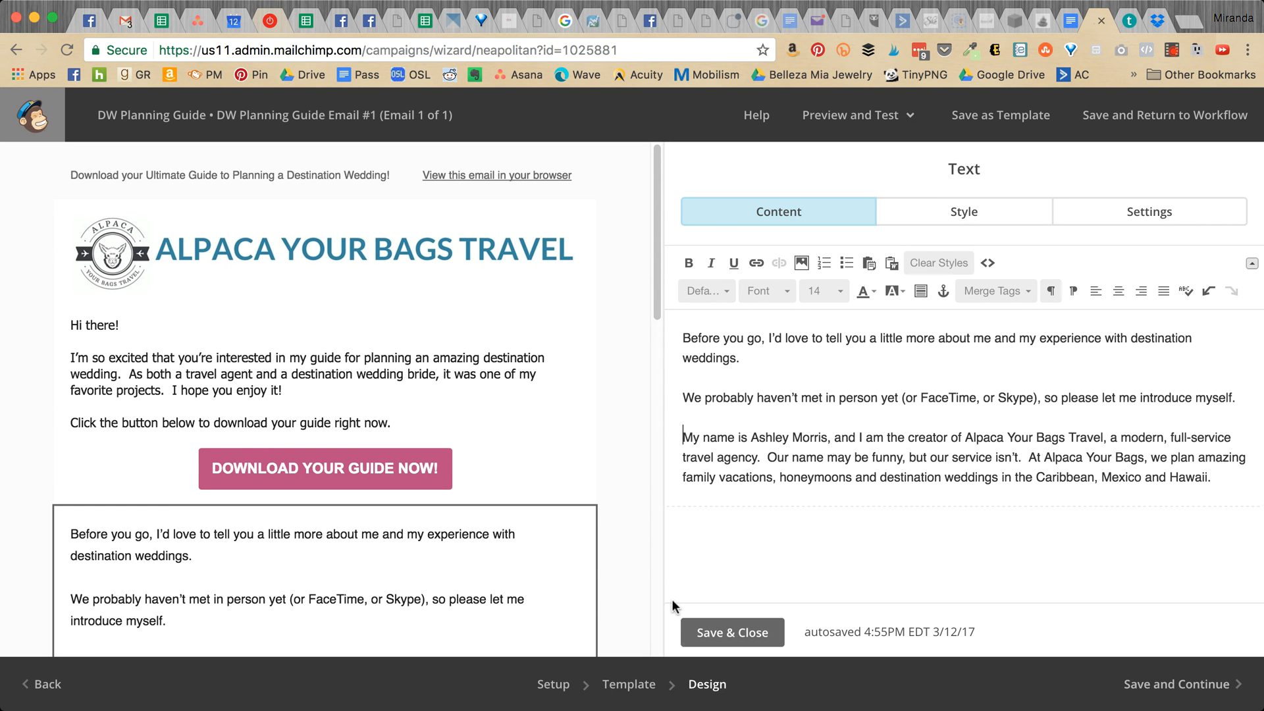
pyautogui.scroll(-3, 293, 448)
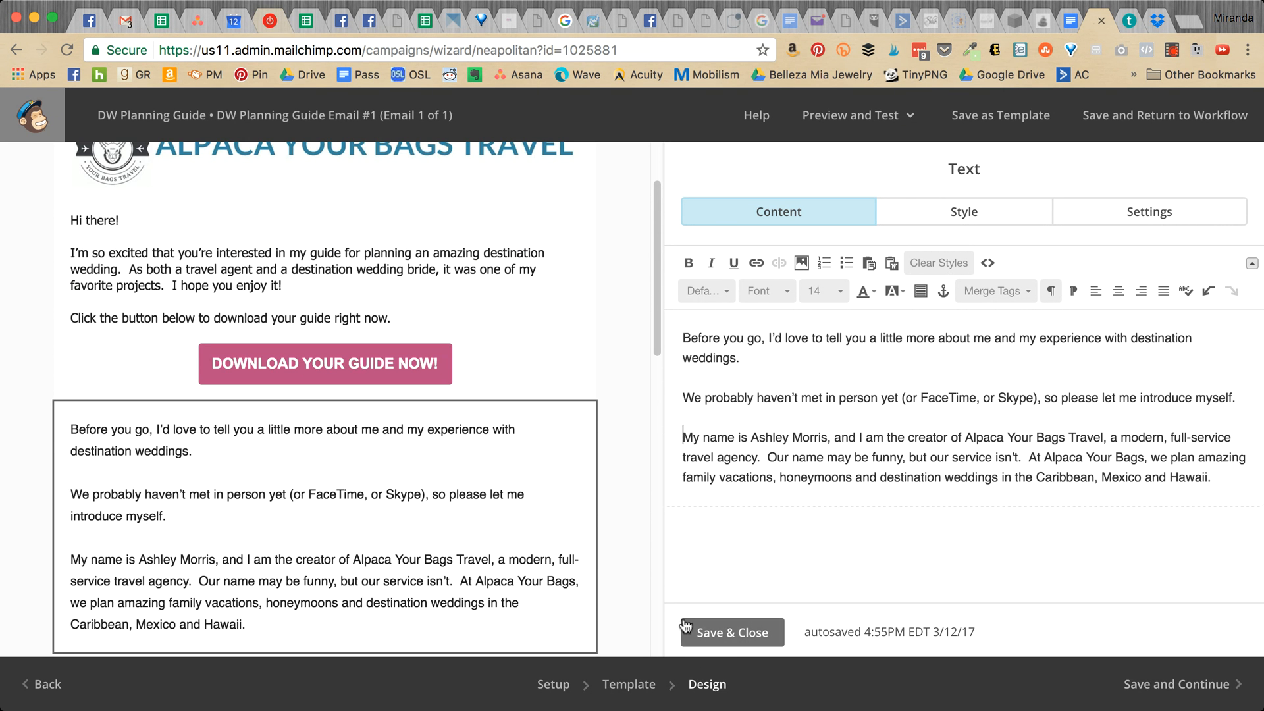
pyautogui.click(716, 632)
# - Add an image block below the introduction paragraphs
pyautogui.scroll(-3, 564, 382)
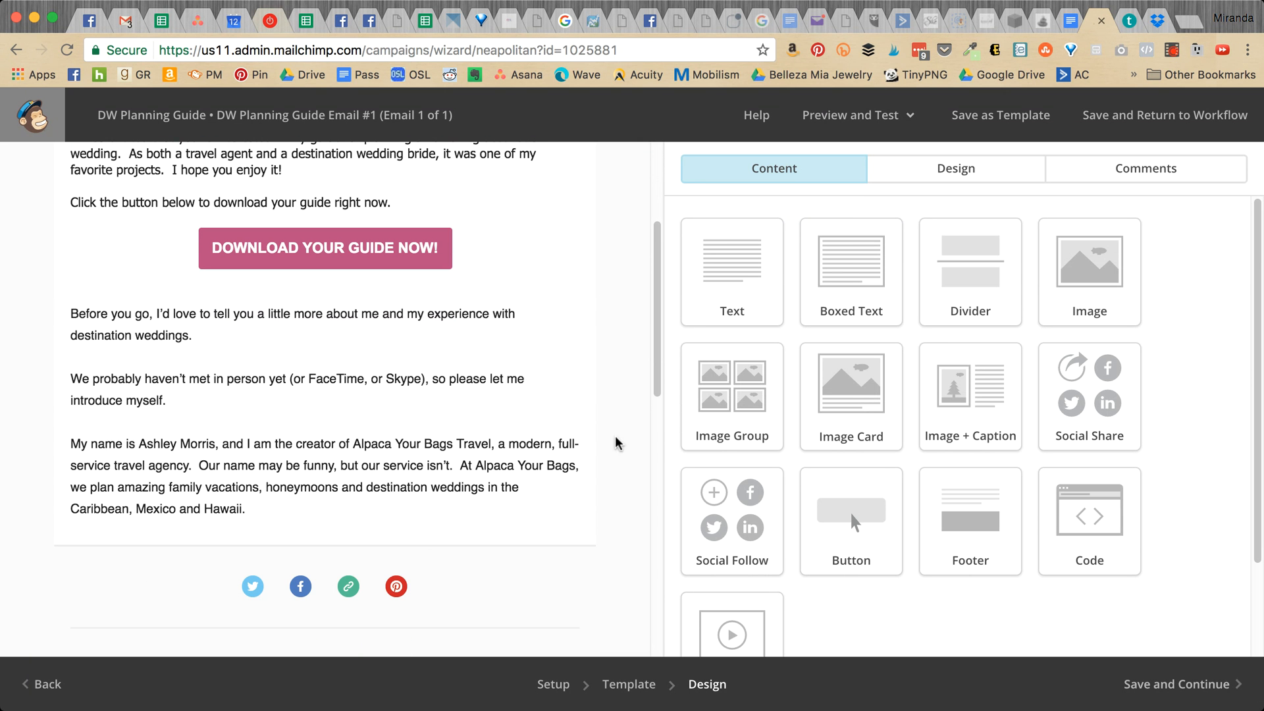
pyautogui.moveTo(1096, 279); pyautogui.dragTo(384, 558)
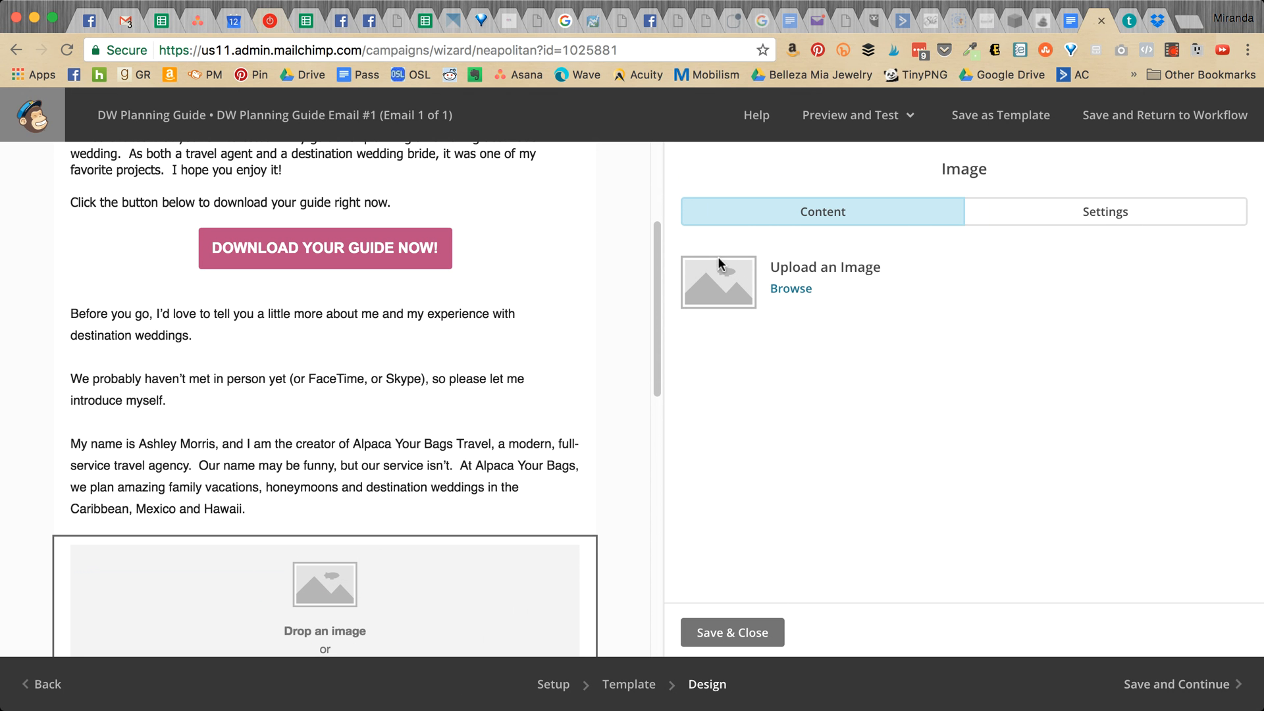
# - Switch to the DW Funnel Email Sequence document and review the copy around the [photo] placeholder
pyautogui.click(1068, 21)
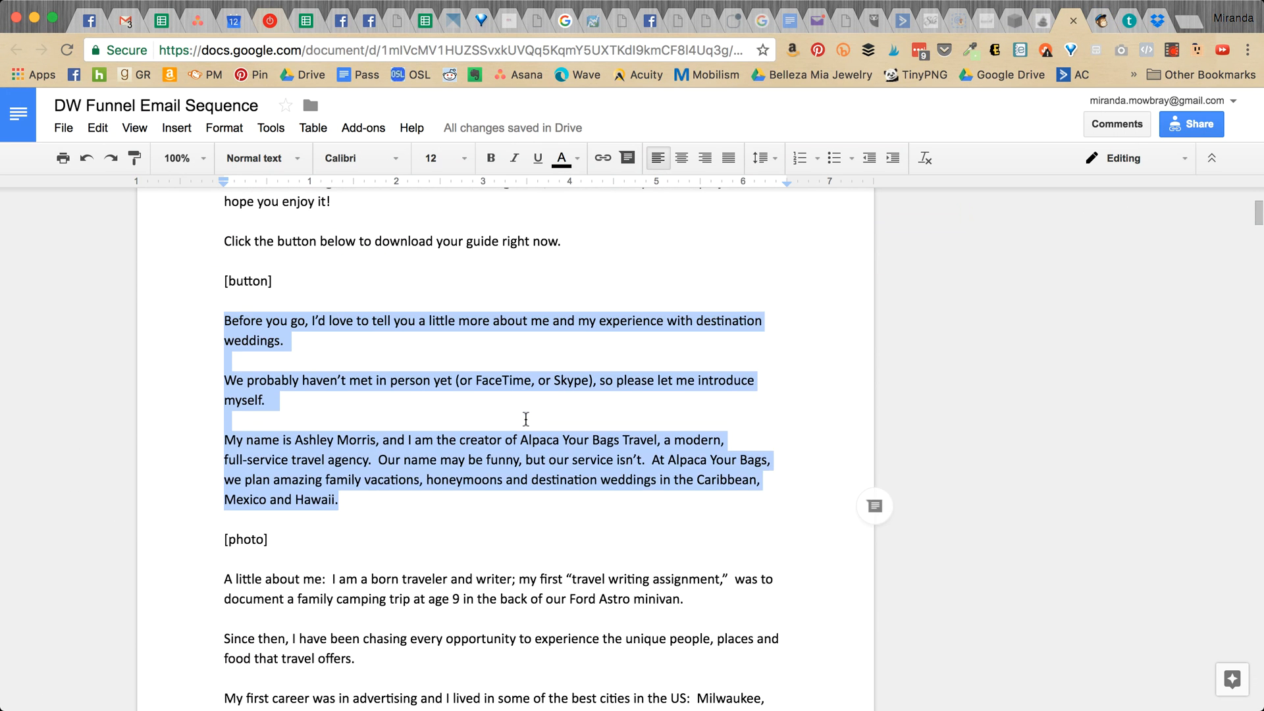
pyautogui.scroll(-3, 510, 410)
pyautogui.scroll(-1, 510, 410)
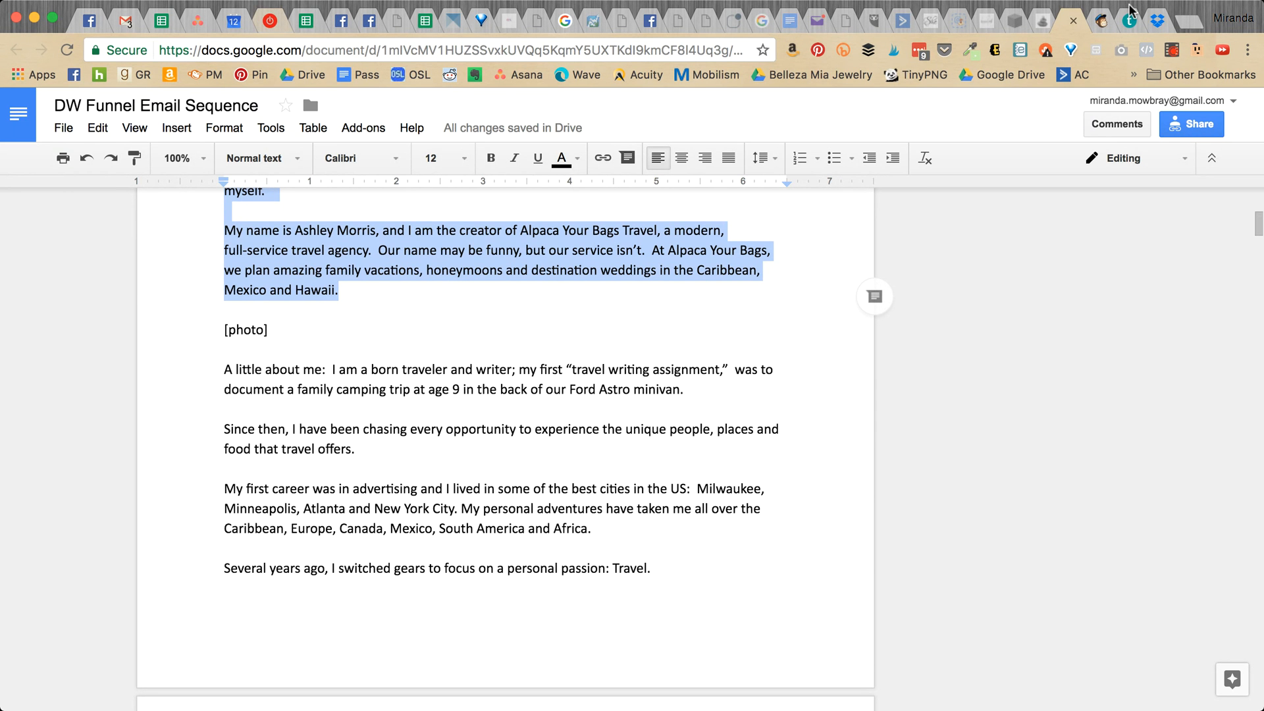
# - Open alpacayourbags.com in a new browser tab
pyautogui.press('super+t')
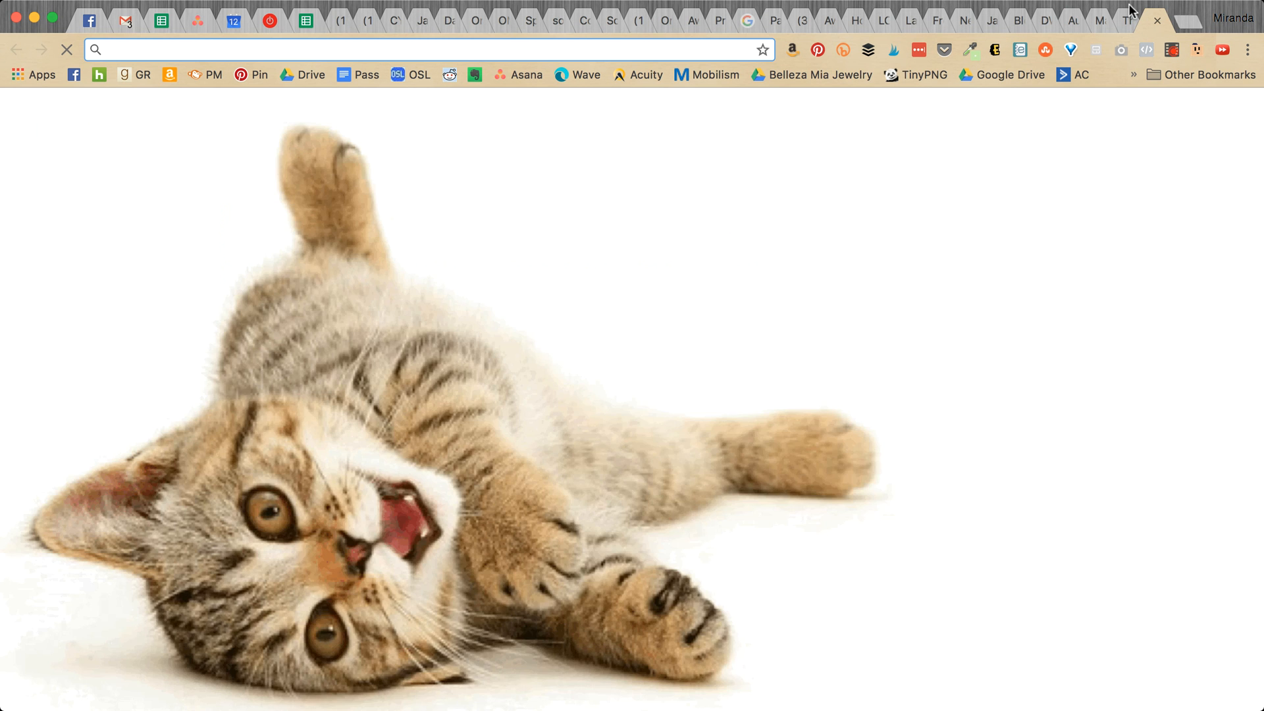
pyautogui.write('alpacayourbags.com')
pyautogui.press('Return')
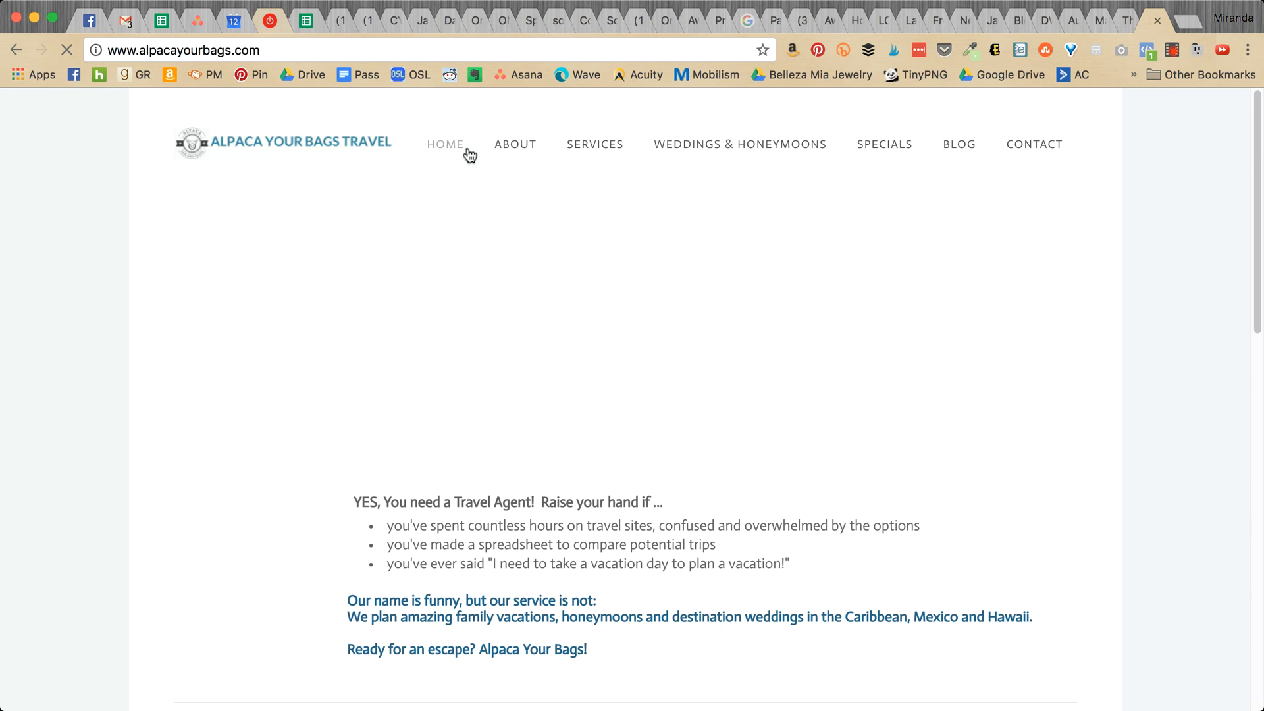
# - Look through the website's About page for a photo suitable for the email
pyautogui.click(511, 146)
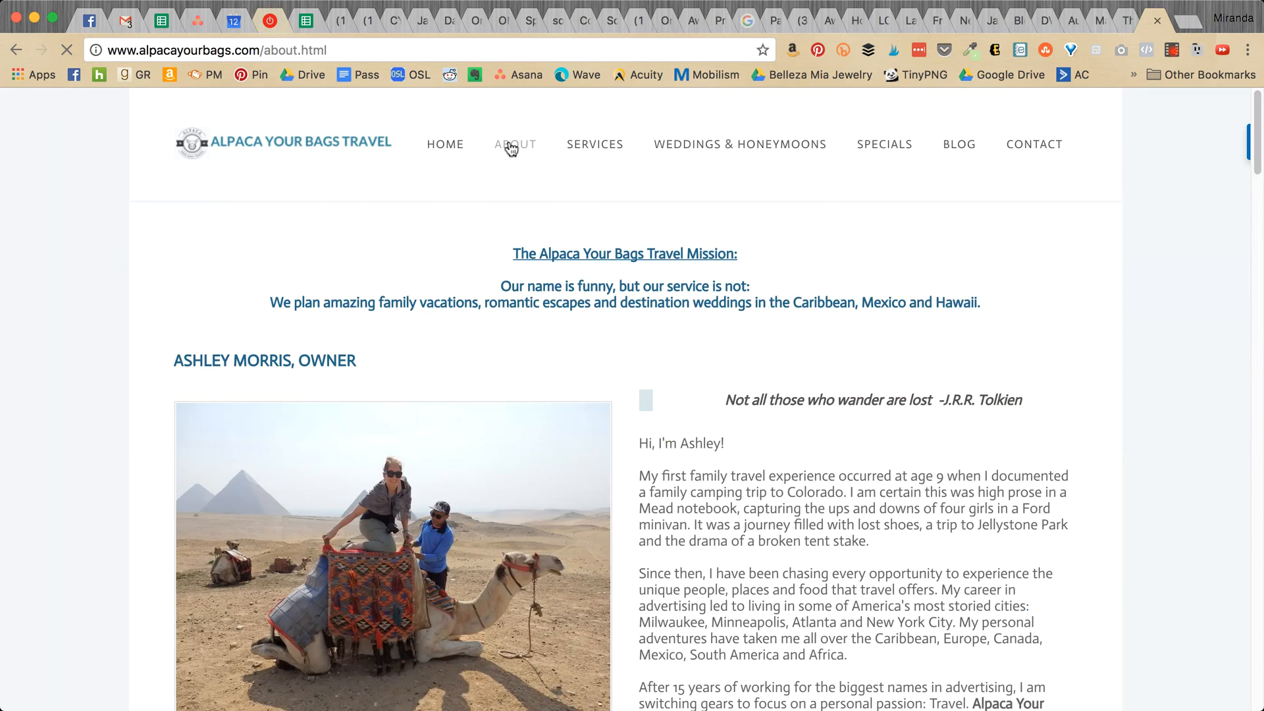
pyautogui.scroll(-7, 511, 150)
pyautogui.scroll(-20, 511, 151)
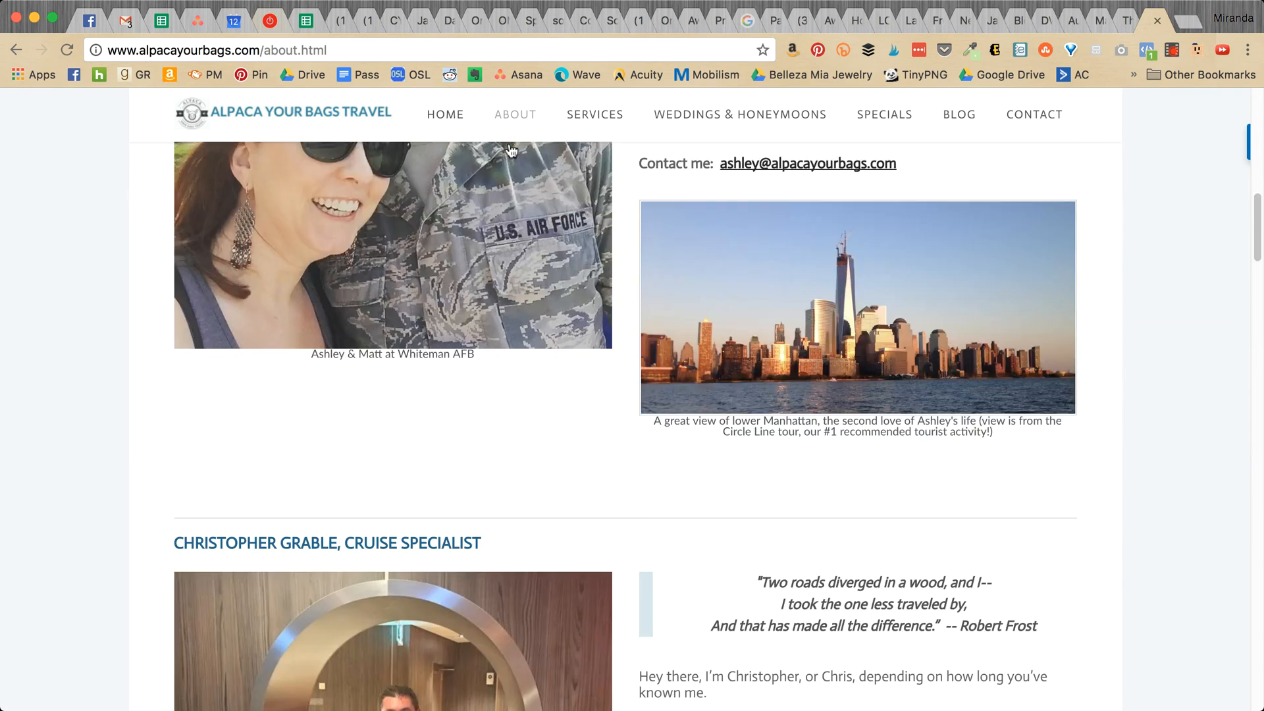
pyautogui.scroll(-15, 510, 150)
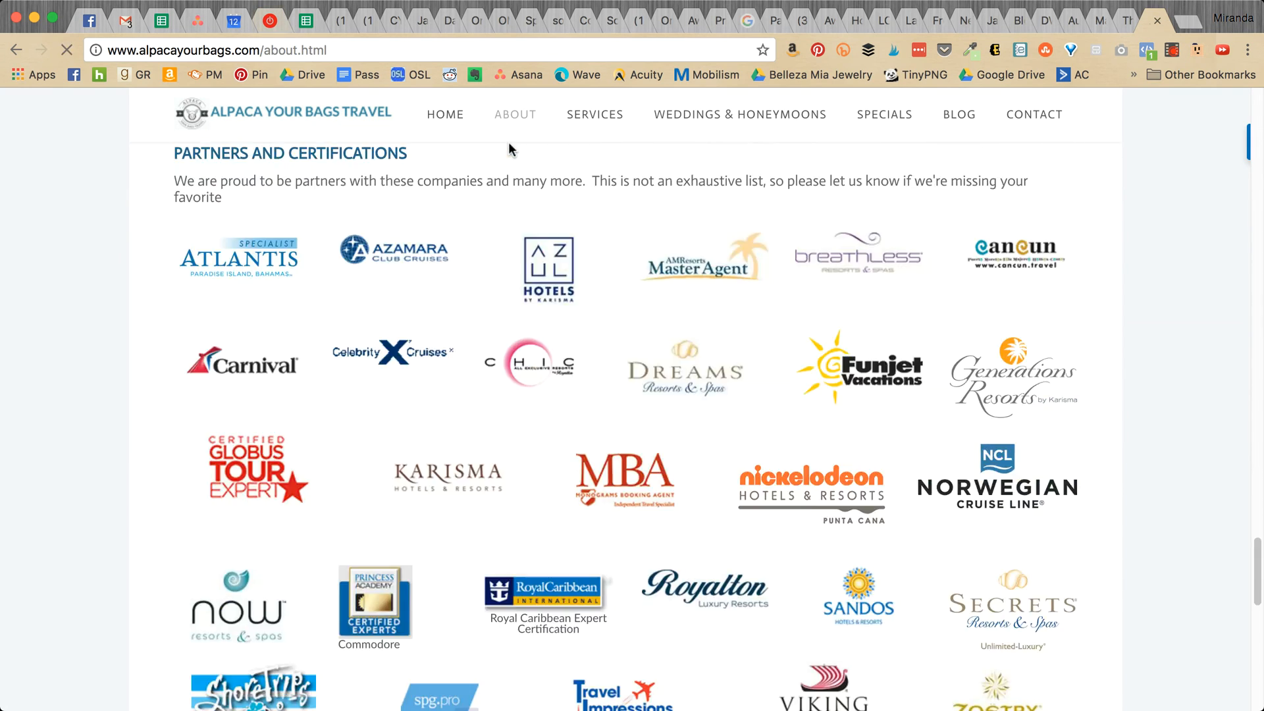
pyautogui.scroll(20, 510, 145)
pyautogui.scroll(18, 510, 145)
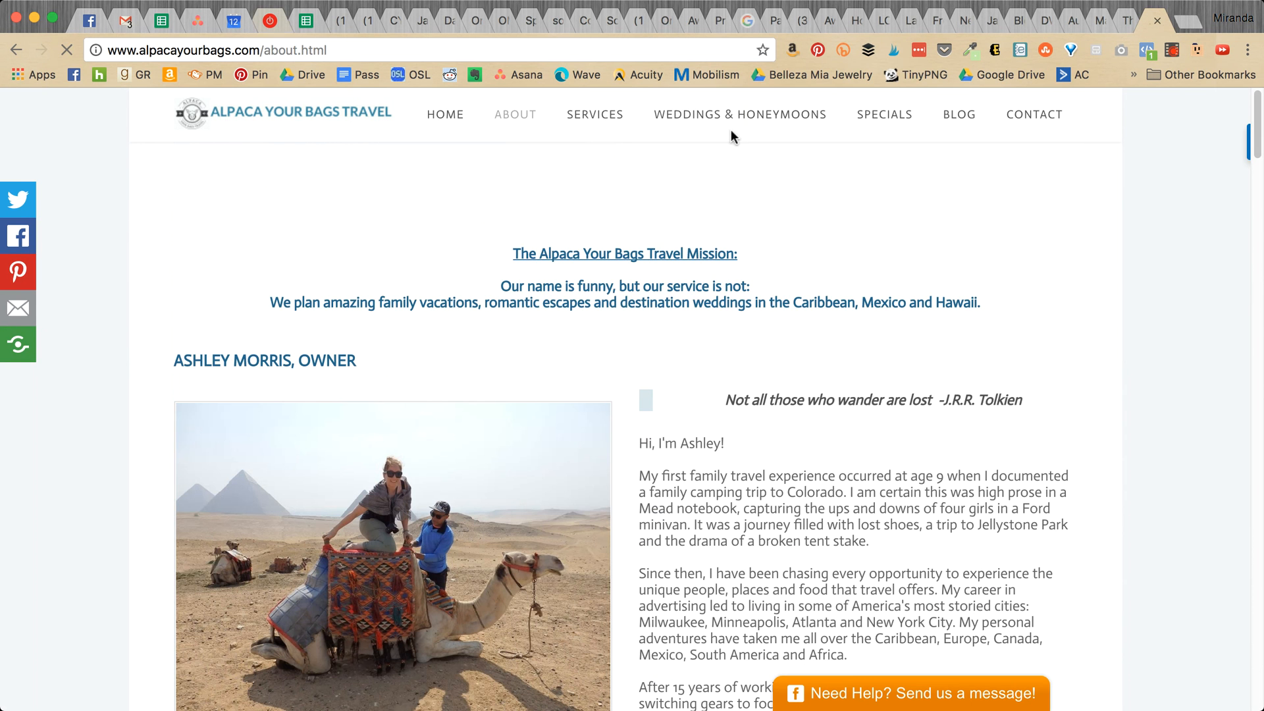
pyautogui.moveTo(575, 118)
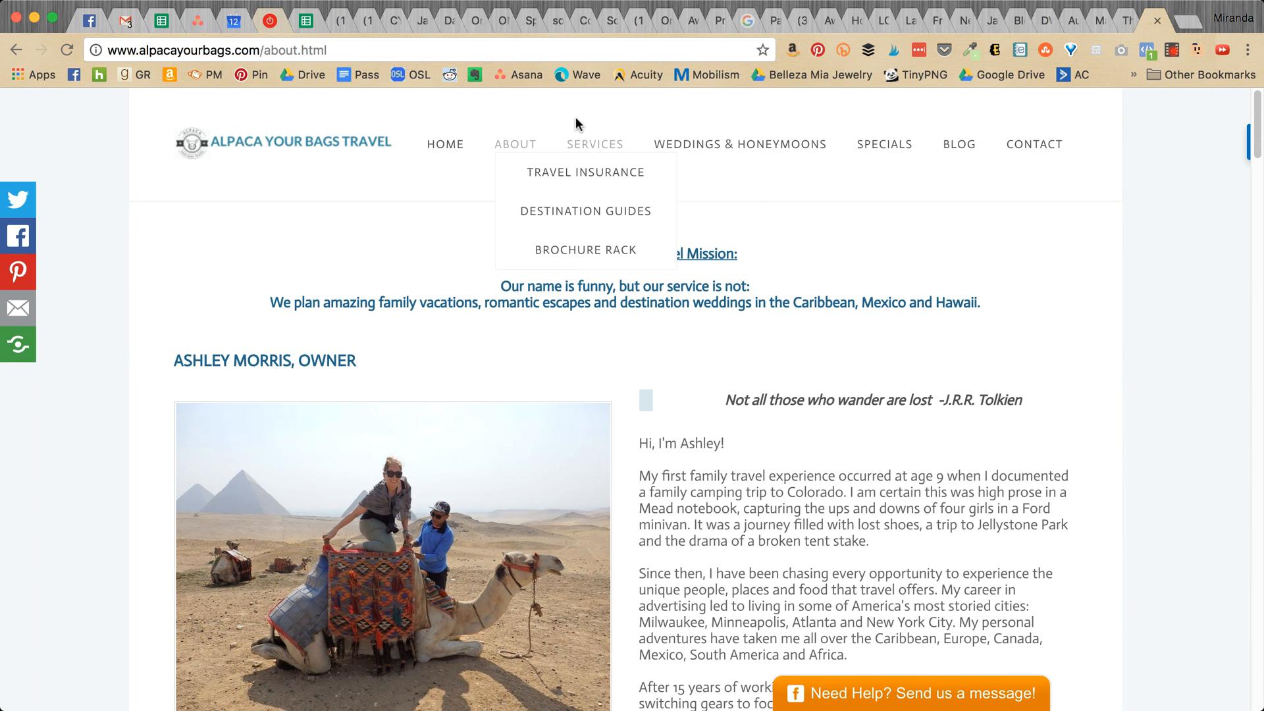
pyautogui.scroll(-2, 573, 128)
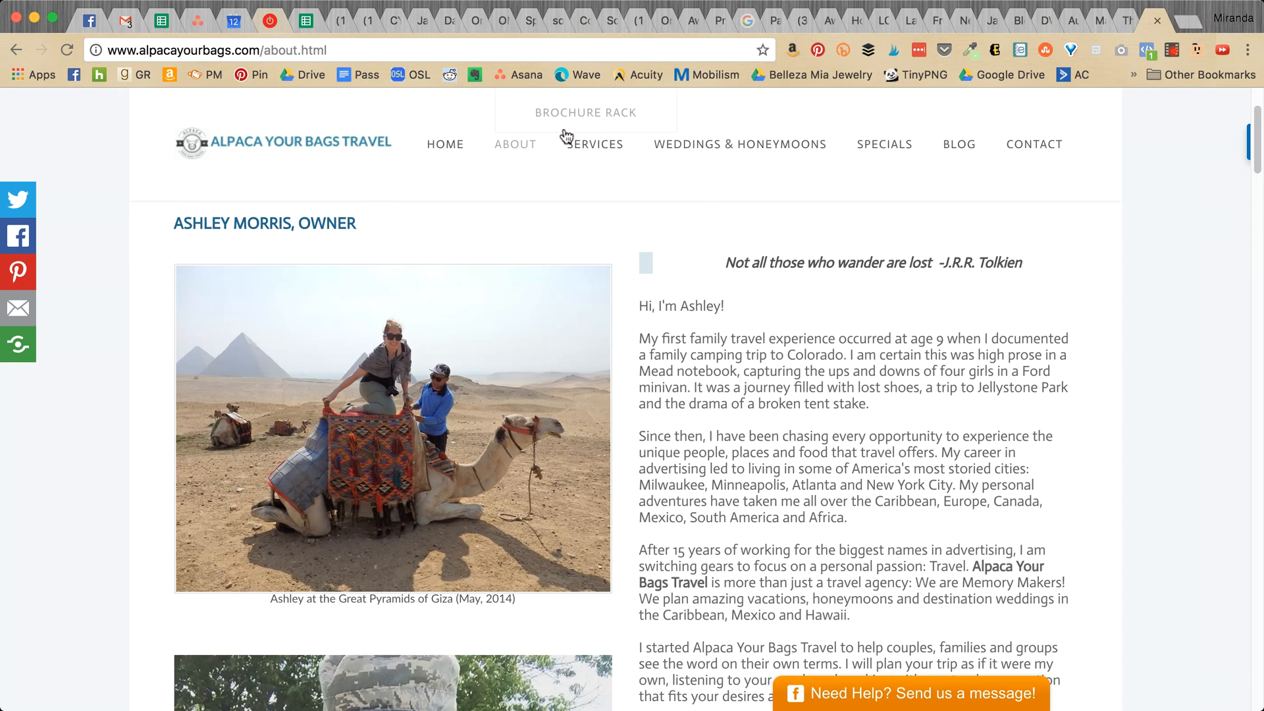
pyautogui.scroll(-8, 563, 135)
pyautogui.scroll(1, 559, 132)
pyautogui.scroll(-6, 558, 129)
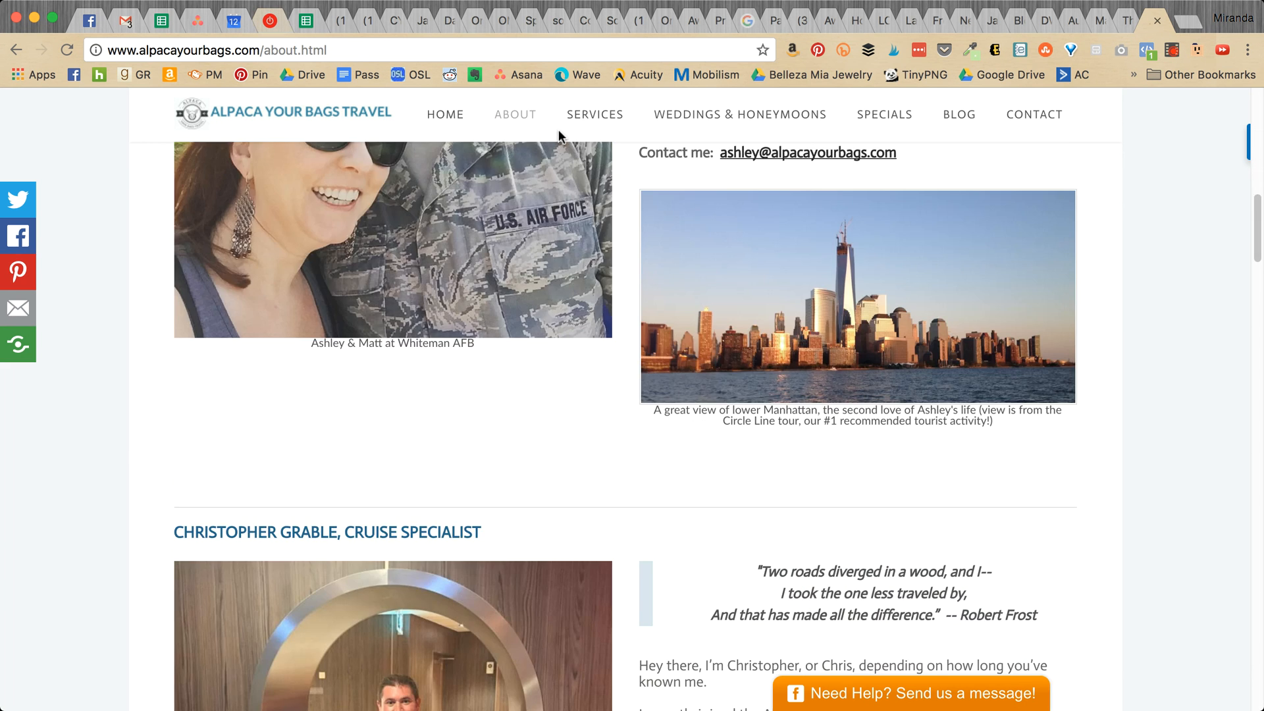
pyautogui.scroll(16, 558, 129)
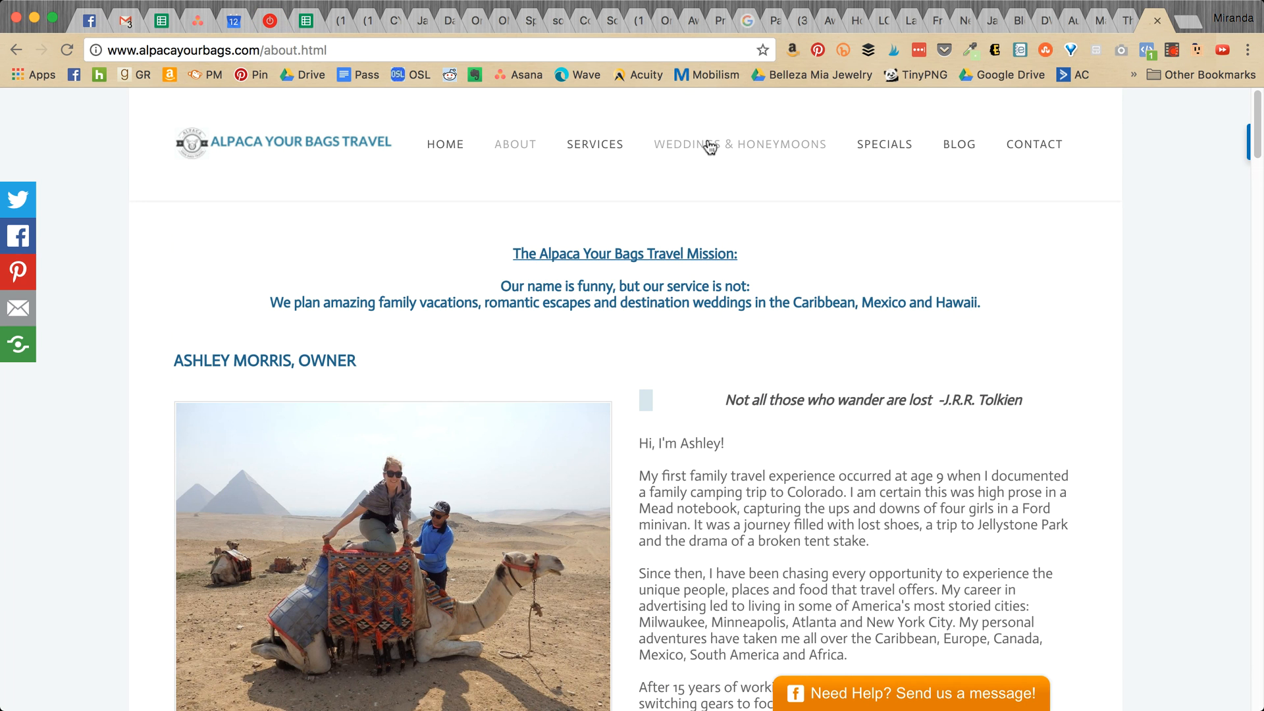
# - Find the beach destination wedding photo on the website's Weddings & Honeymoons page and close the website's tab
pyautogui.click(709, 147)
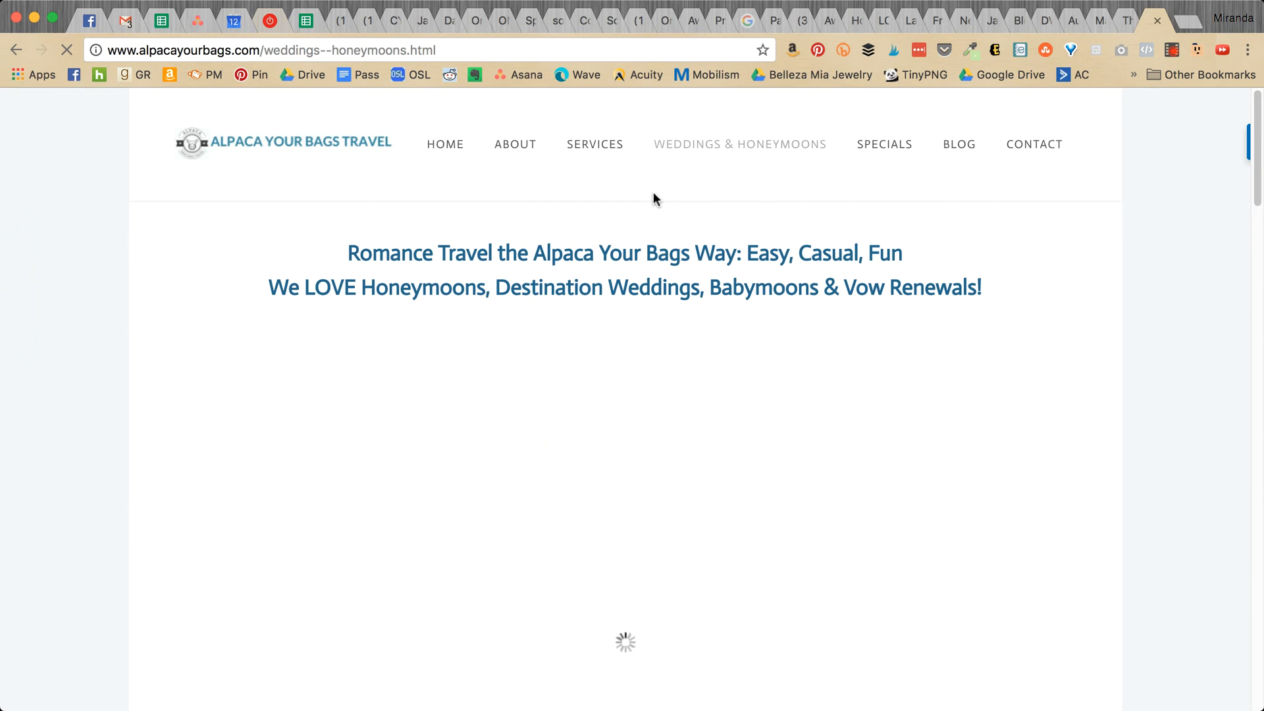
pyautogui.scroll(-3, 646, 204)
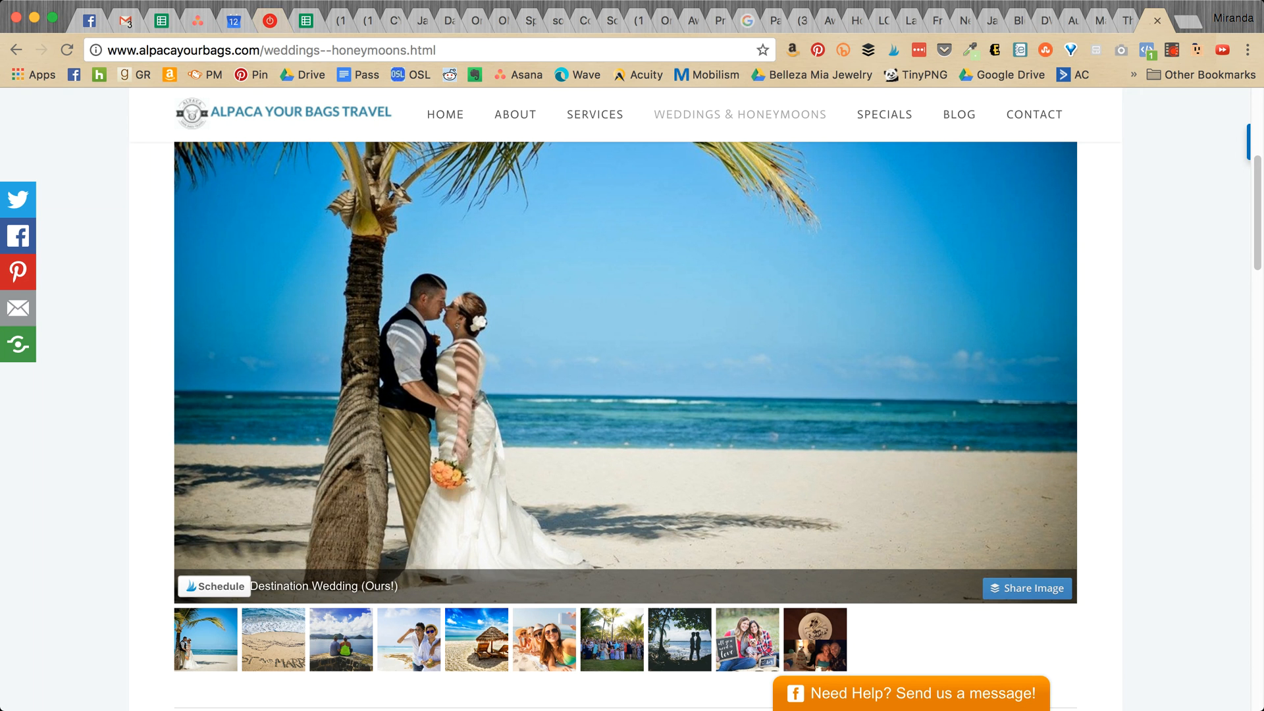
pyautogui.click(1158, 20)
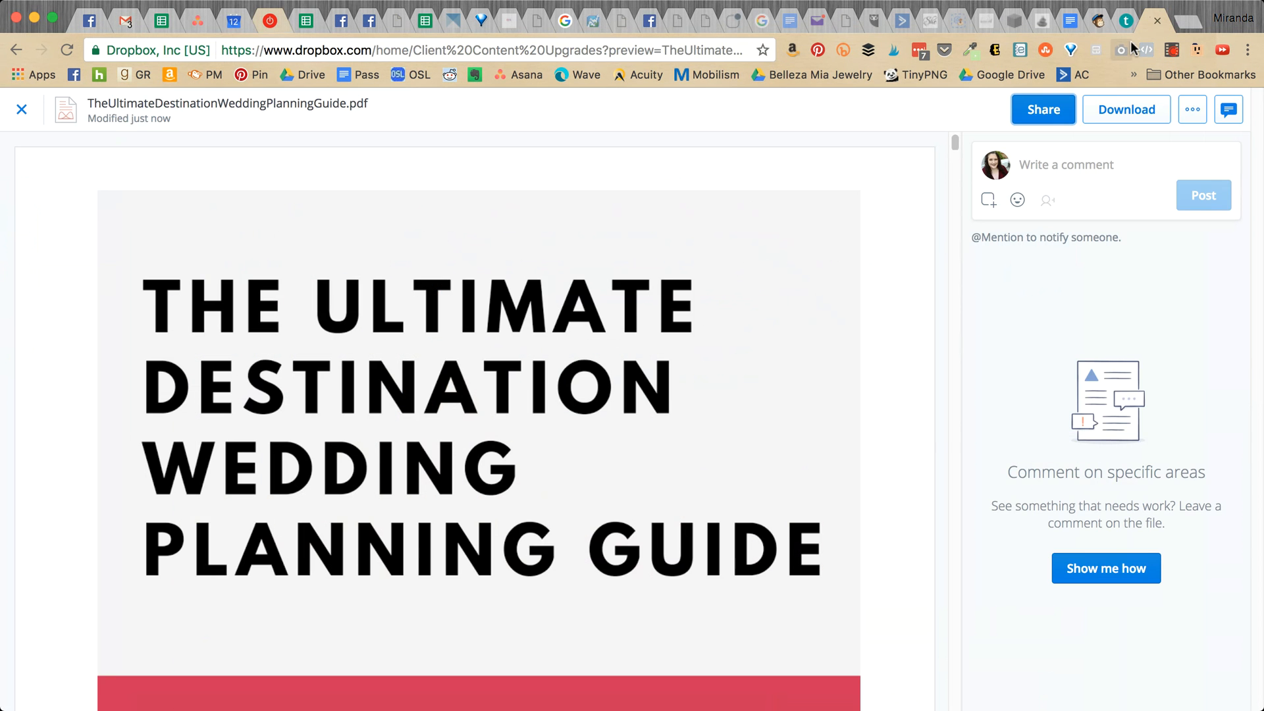
# - Switch to MailChimp, browse for the image block's picture and look through the first three pages of stored files
pyautogui.click(1096, 22)
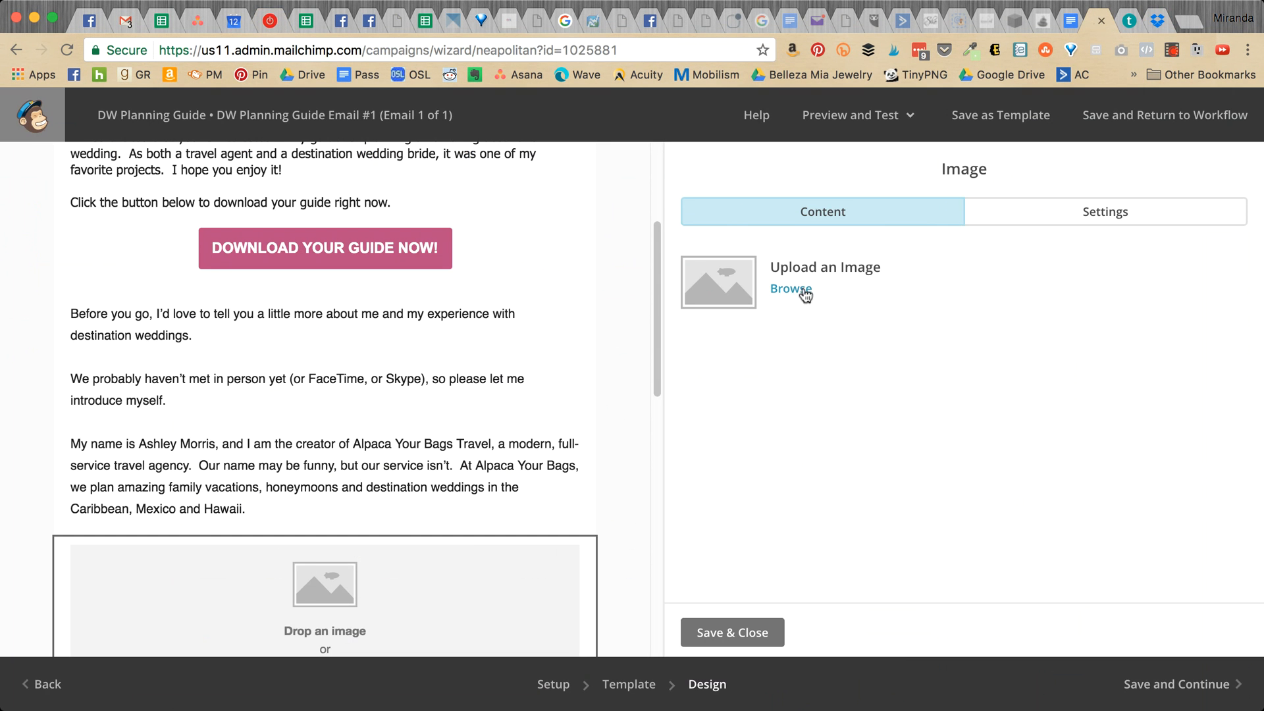
pyautogui.click(781, 290)
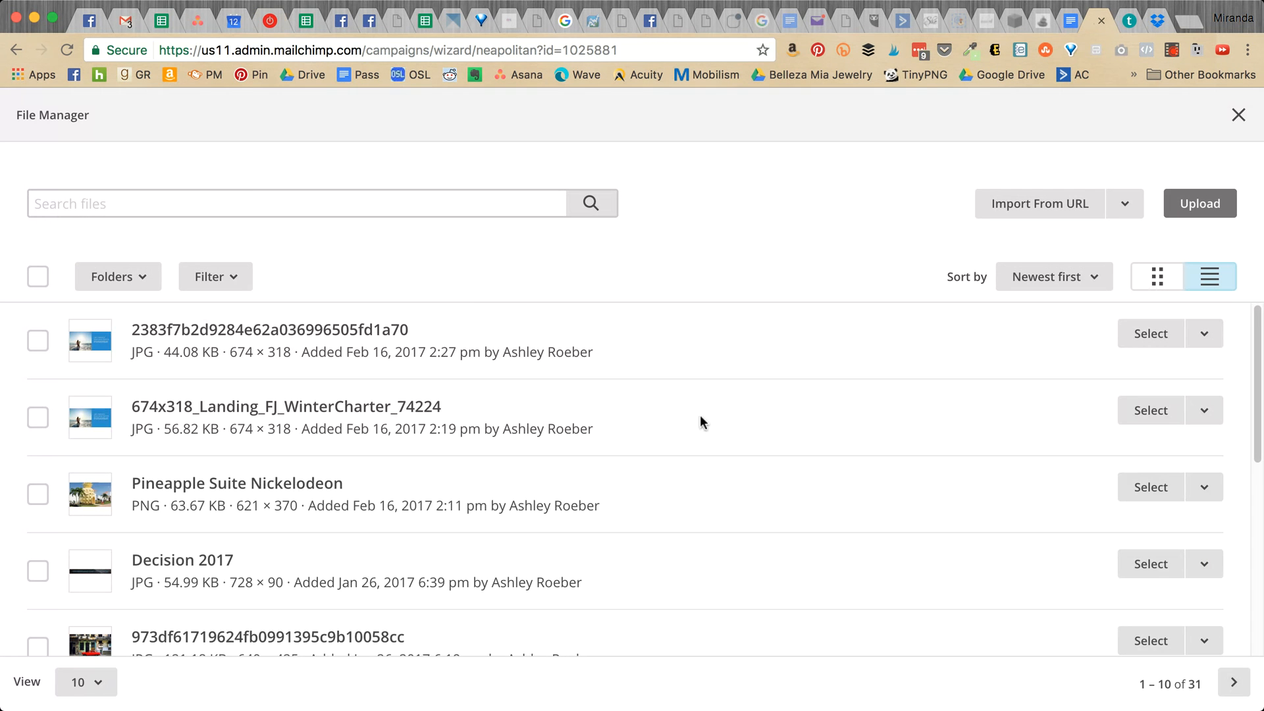
pyautogui.scroll(-4, 684, 405)
pyautogui.scroll(-3, 574, 513)
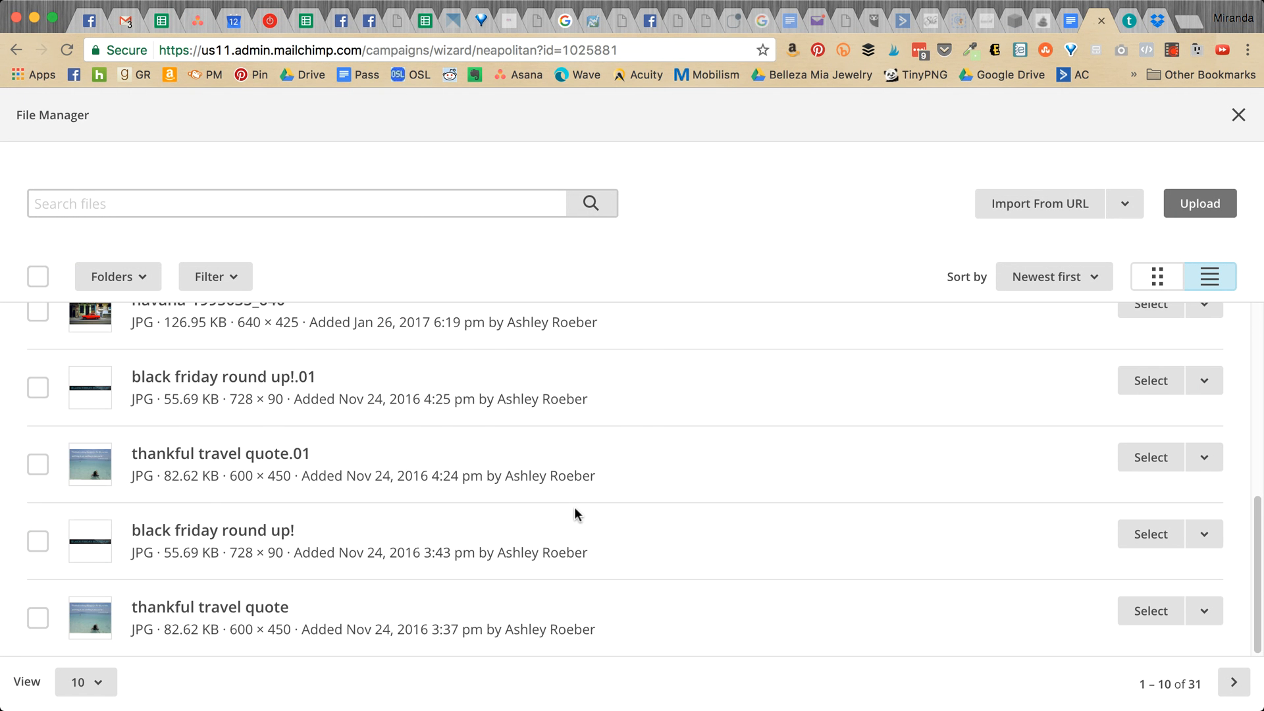
pyautogui.scroll(5, 574, 508)
pyautogui.scroll(-5, 574, 508)
pyautogui.click(1233, 682)
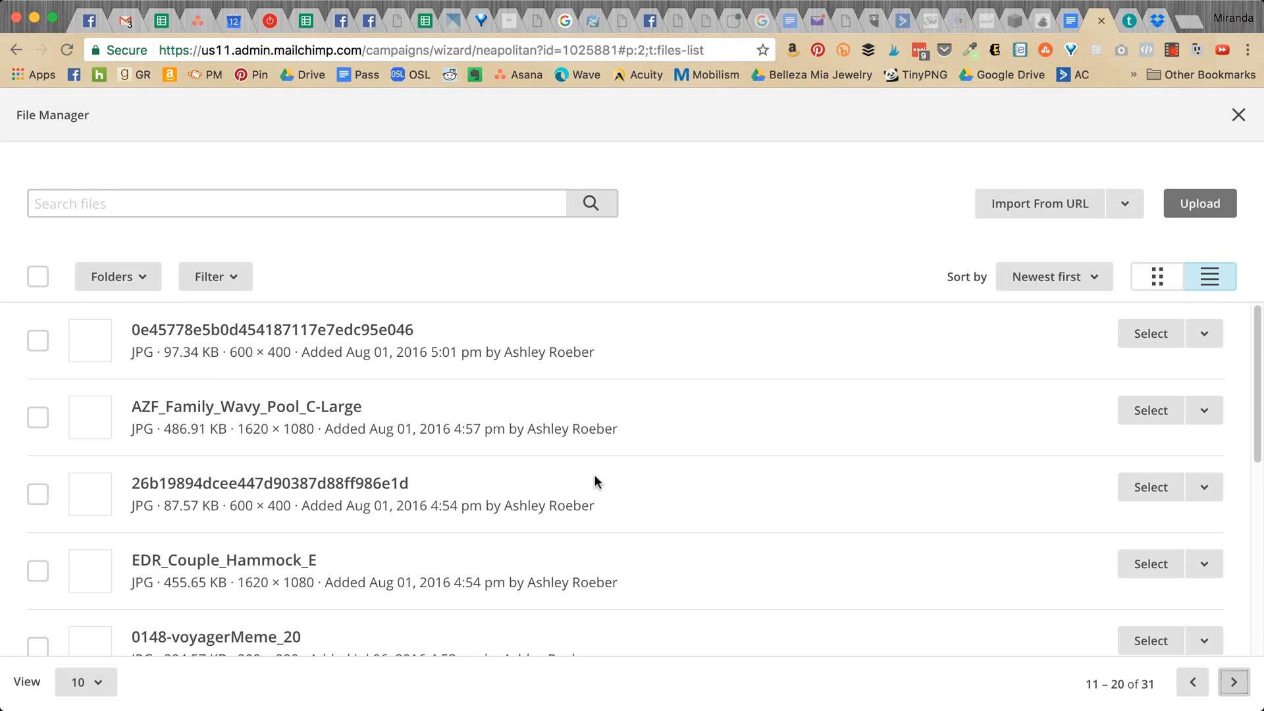
pyautogui.scroll(-3, 198, 369)
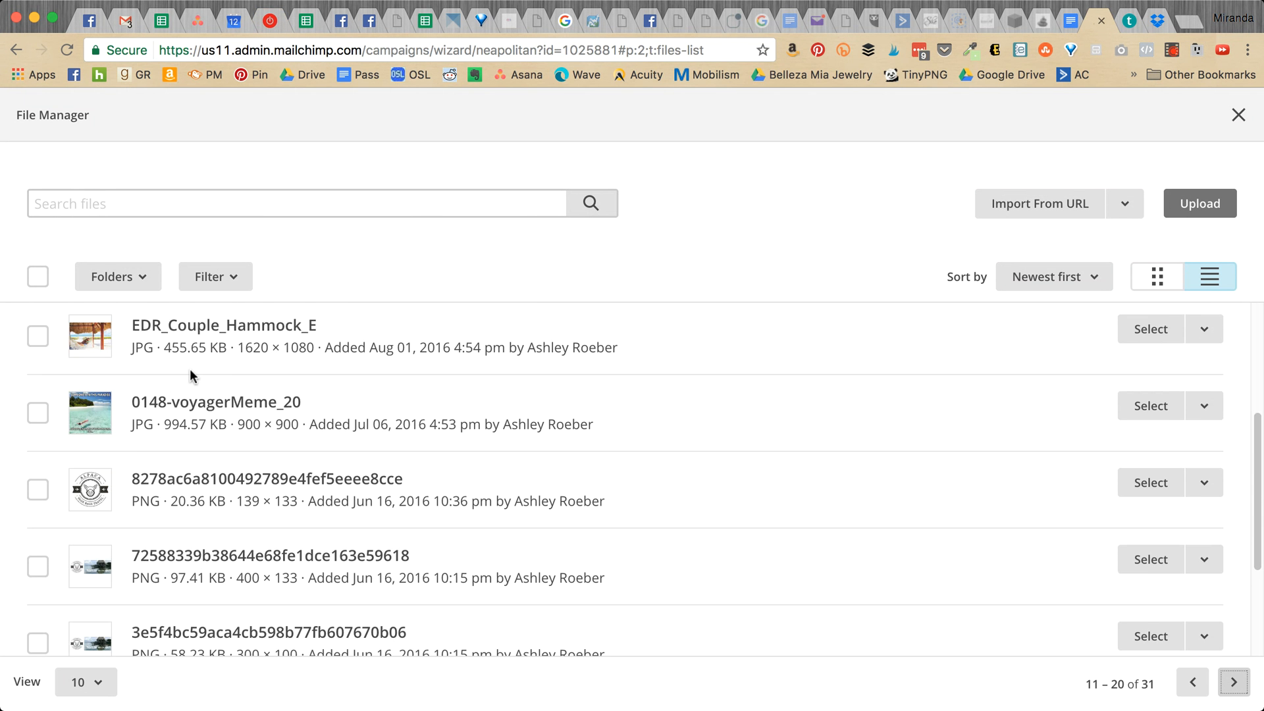
pyautogui.scroll(-4, 190, 369)
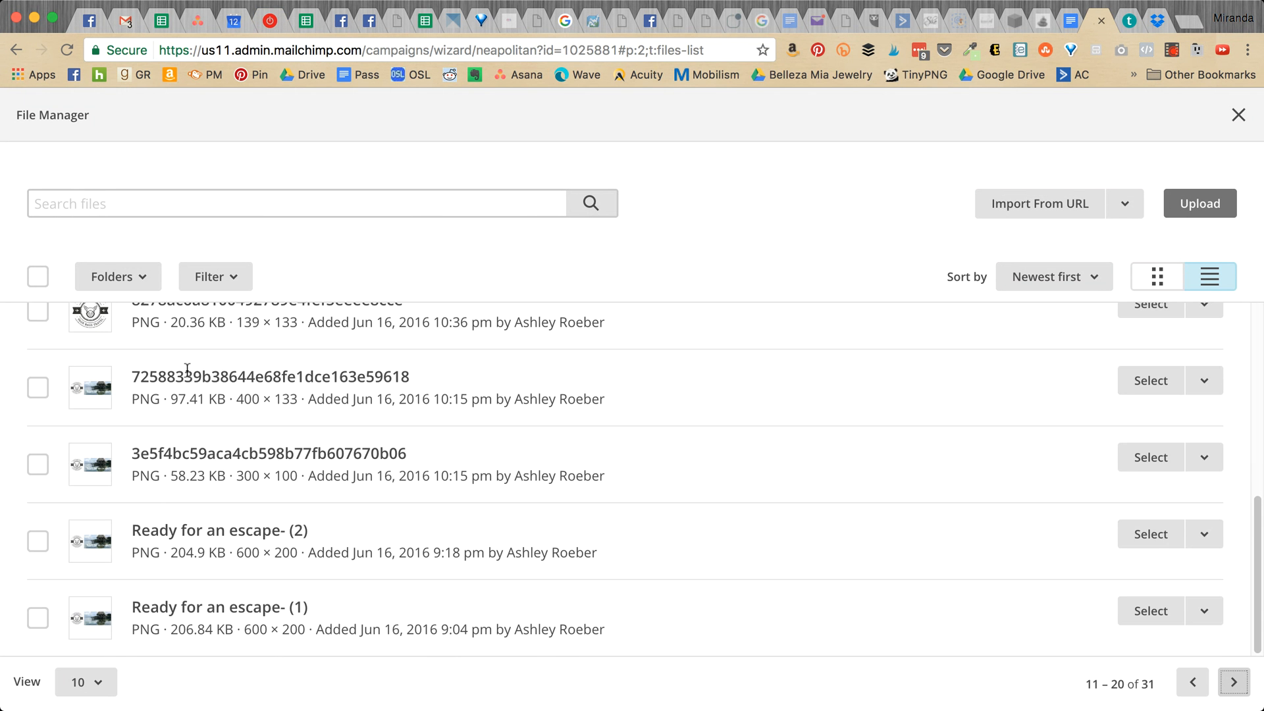
pyautogui.click(1233, 681)
pyautogui.scroll(-5, 457, 500)
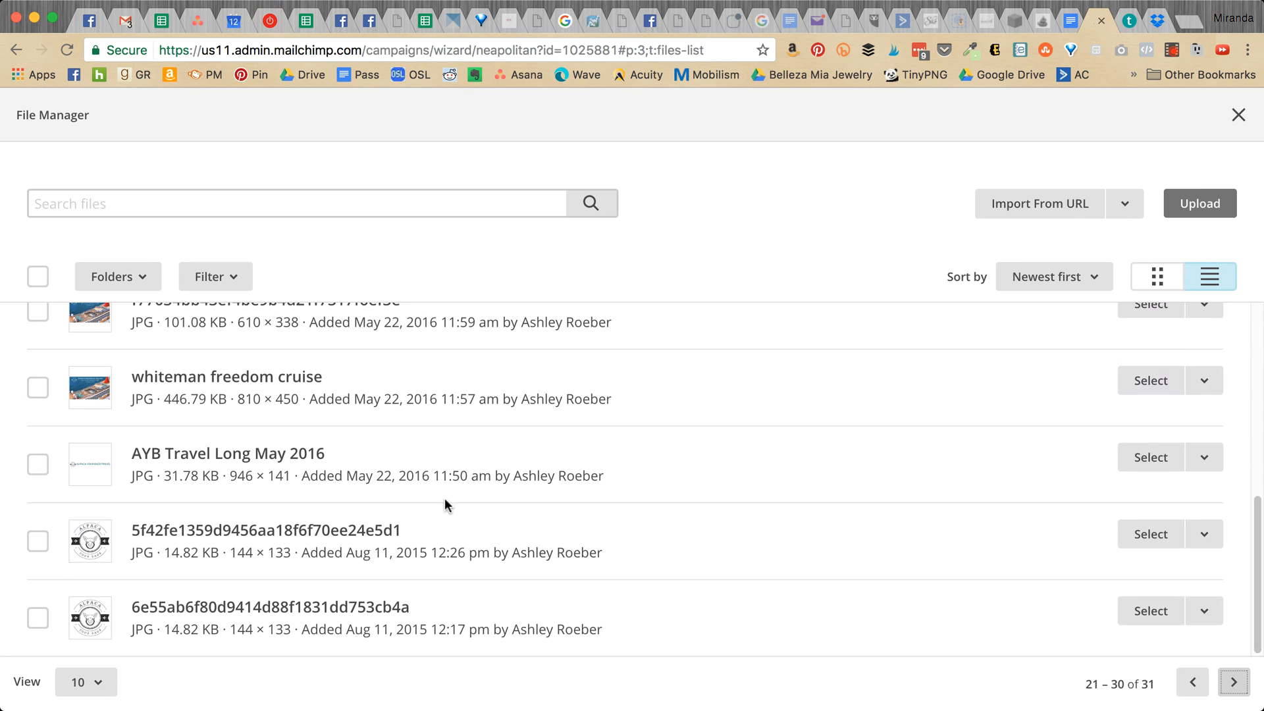
pyautogui.scroll(5, 439, 505)
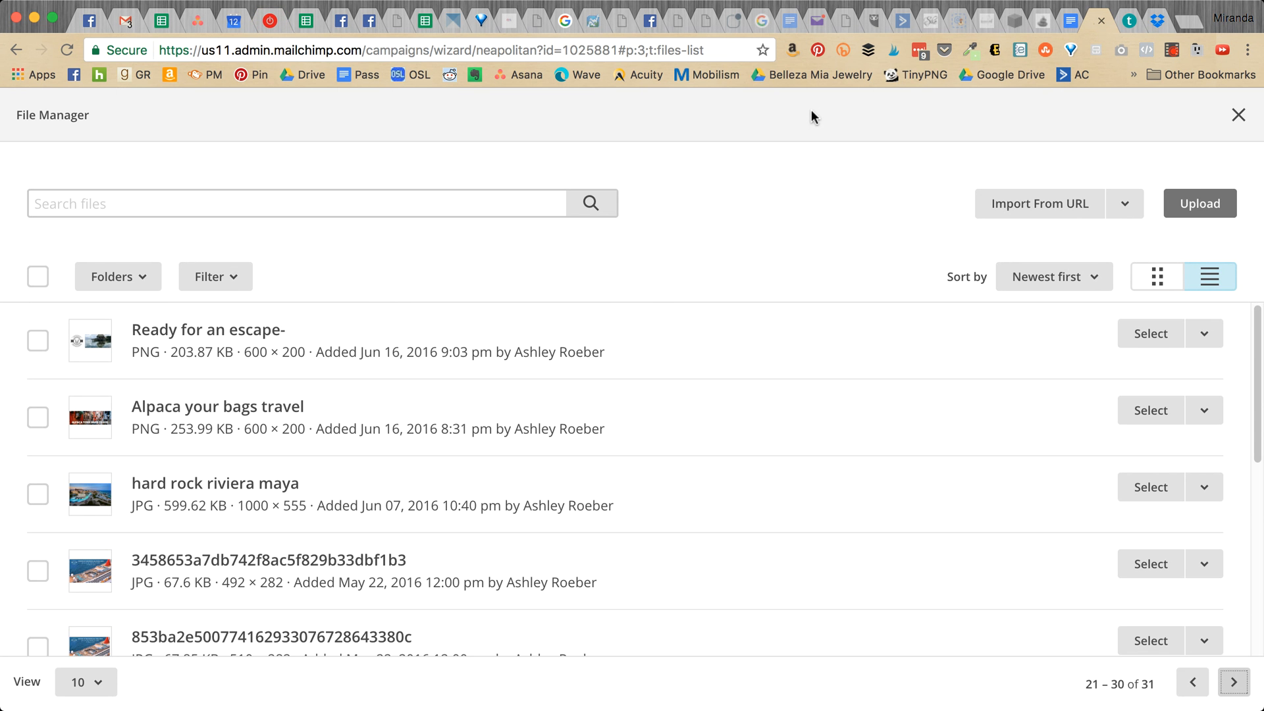
# - Upload punta-cana-destination-wedding_orig.jpg to the image block, resize it to 600 pixels wide with locked proportions, and save the block
pyautogui.click(1198, 204)
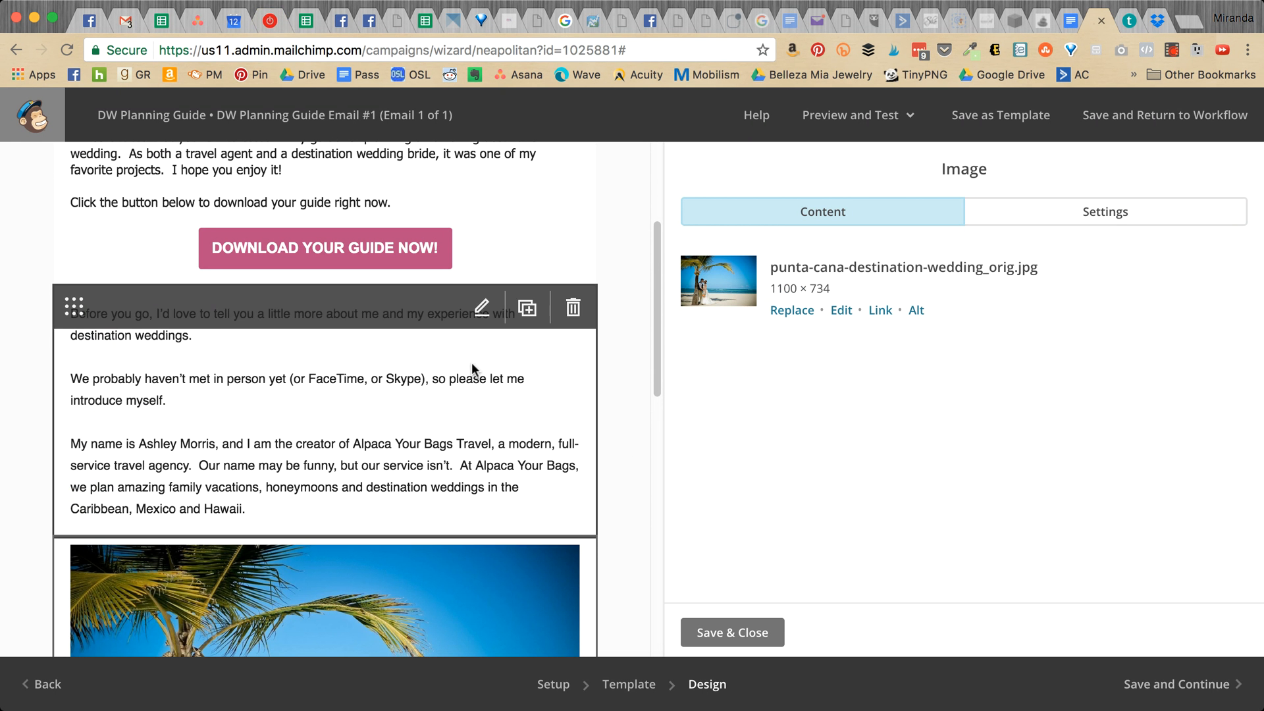
pyautogui.click(840, 311)
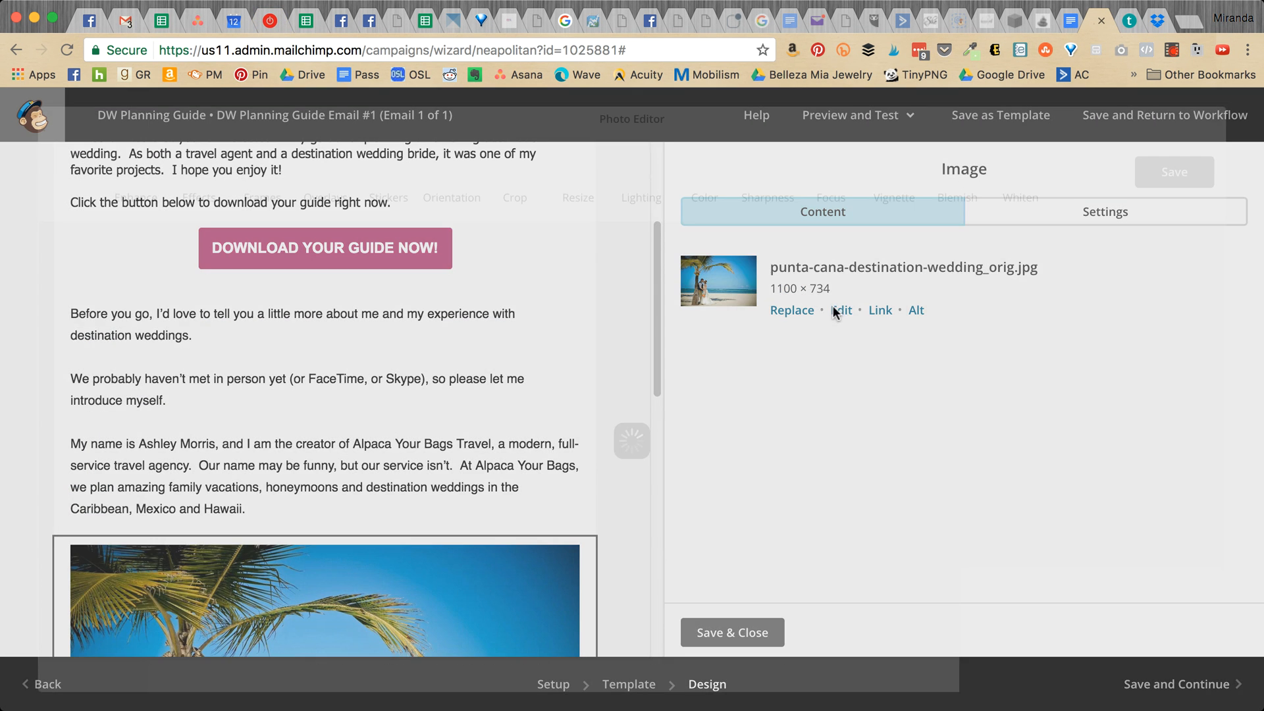
pyautogui.click(580, 169)
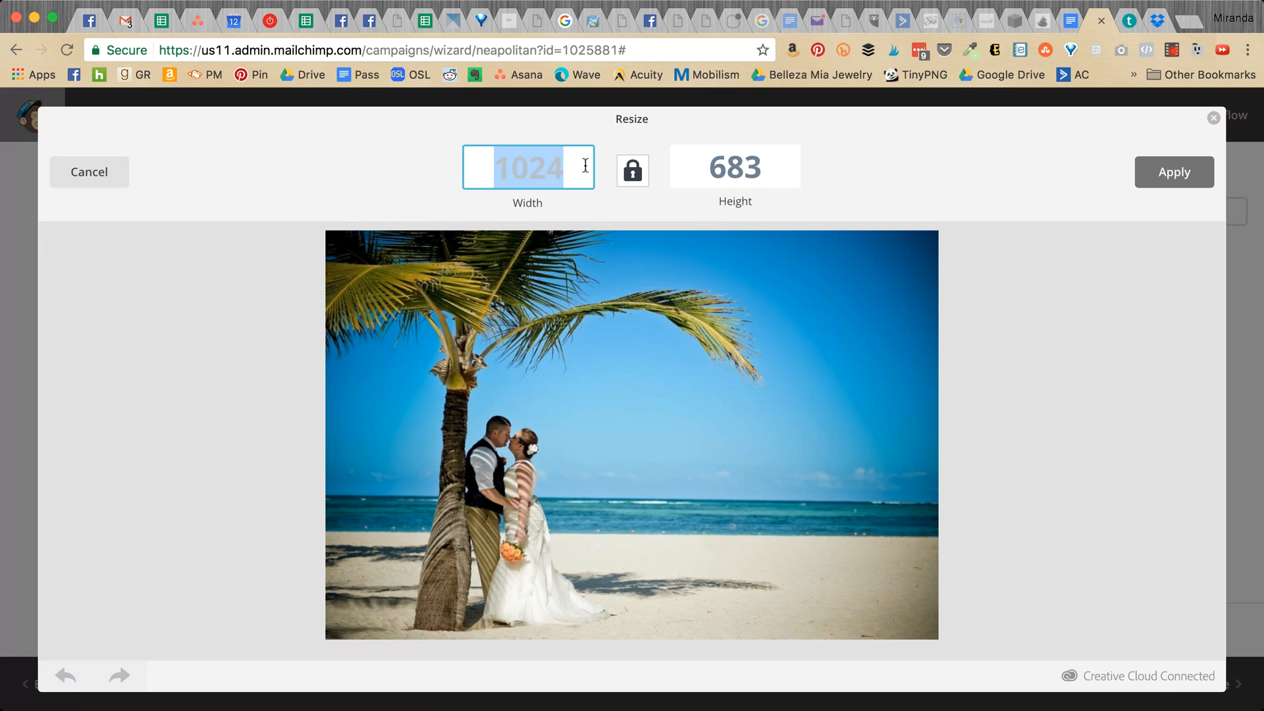
pyautogui.write('600')
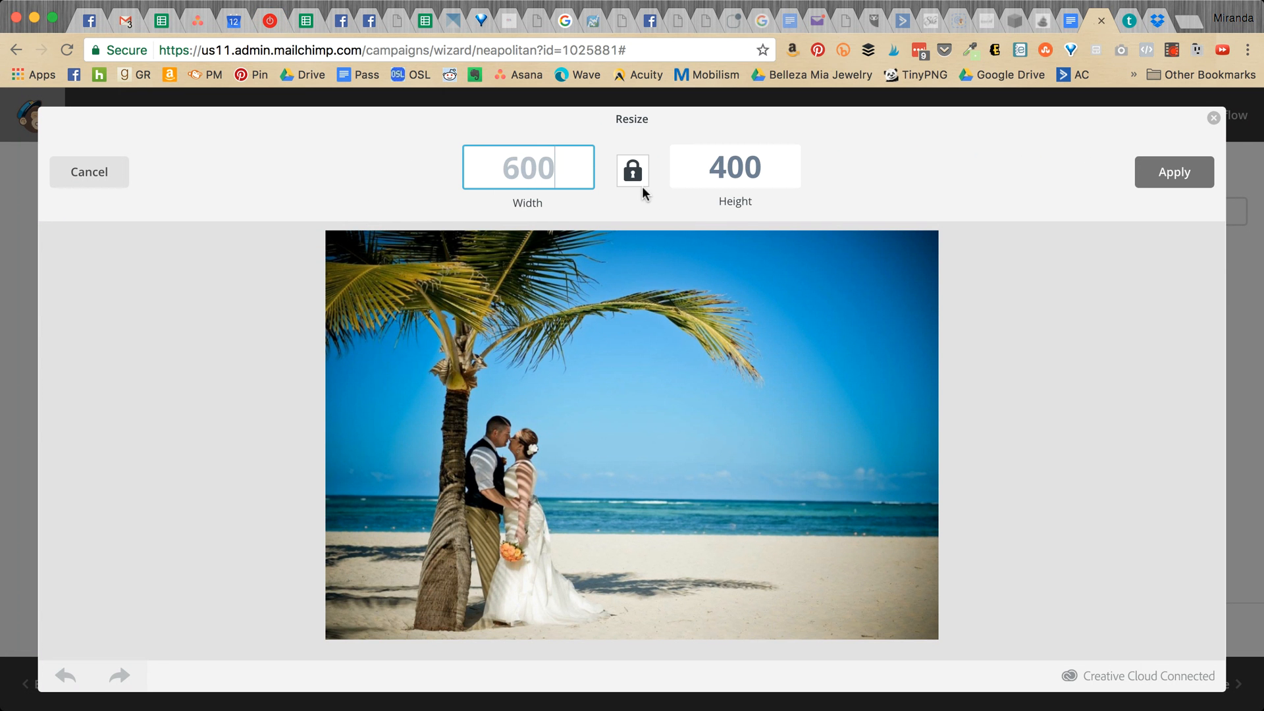
pyautogui.click(1148, 186)
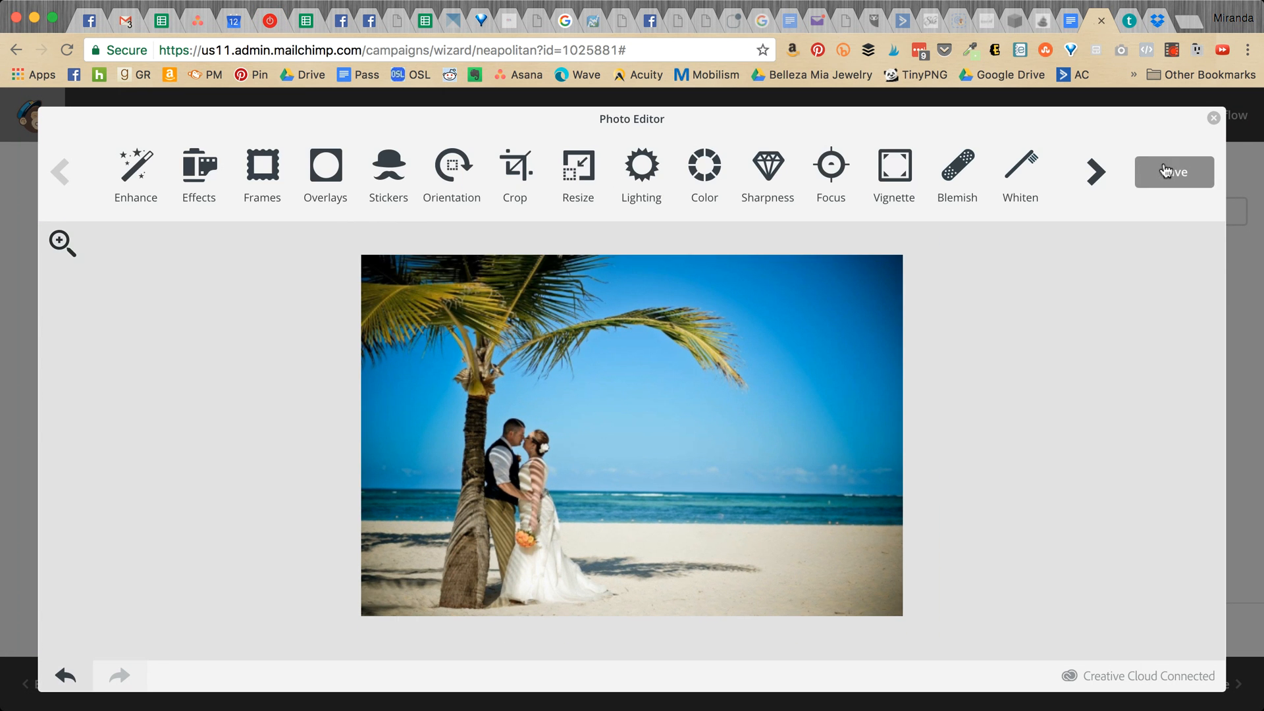
pyautogui.click(1153, 187)
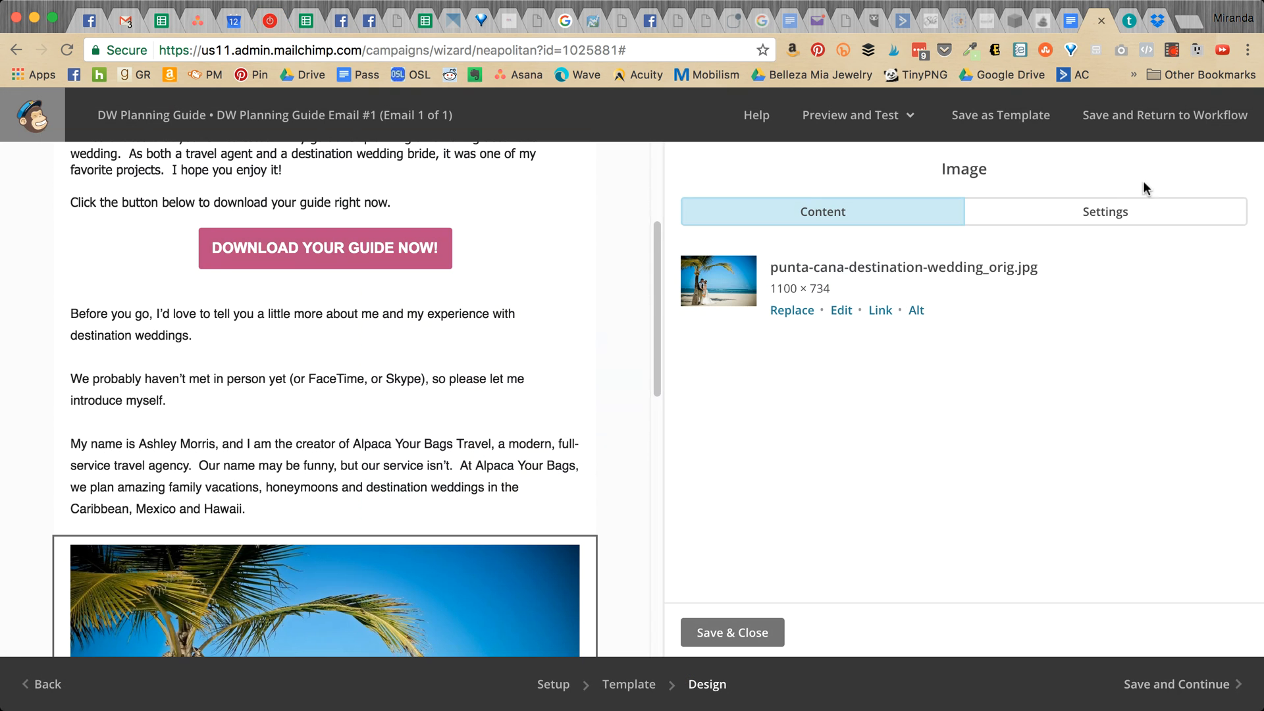
pyautogui.click(728, 630)
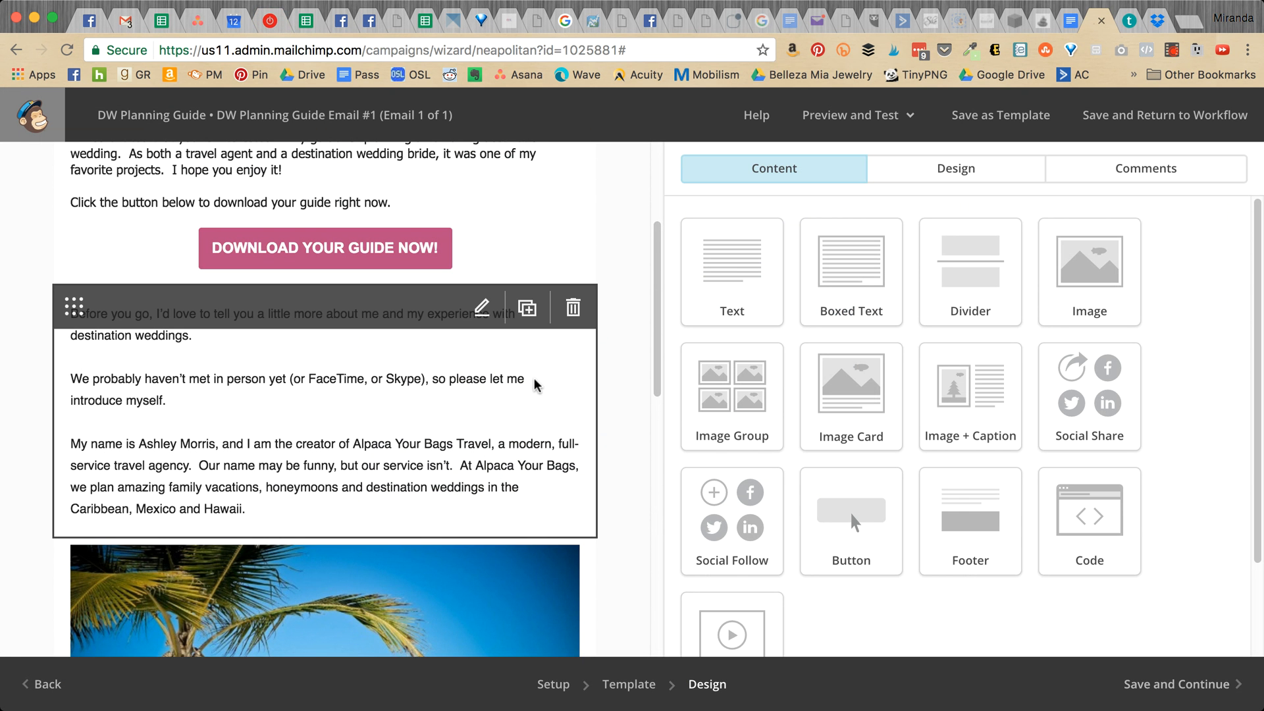
# - Add a text block directly below the wedding photo in the email
pyautogui.scroll(-3, 560, 439)
pyautogui.scroll(-2, 579, 454)
pyautogui.scroll(-5, 612, 440)
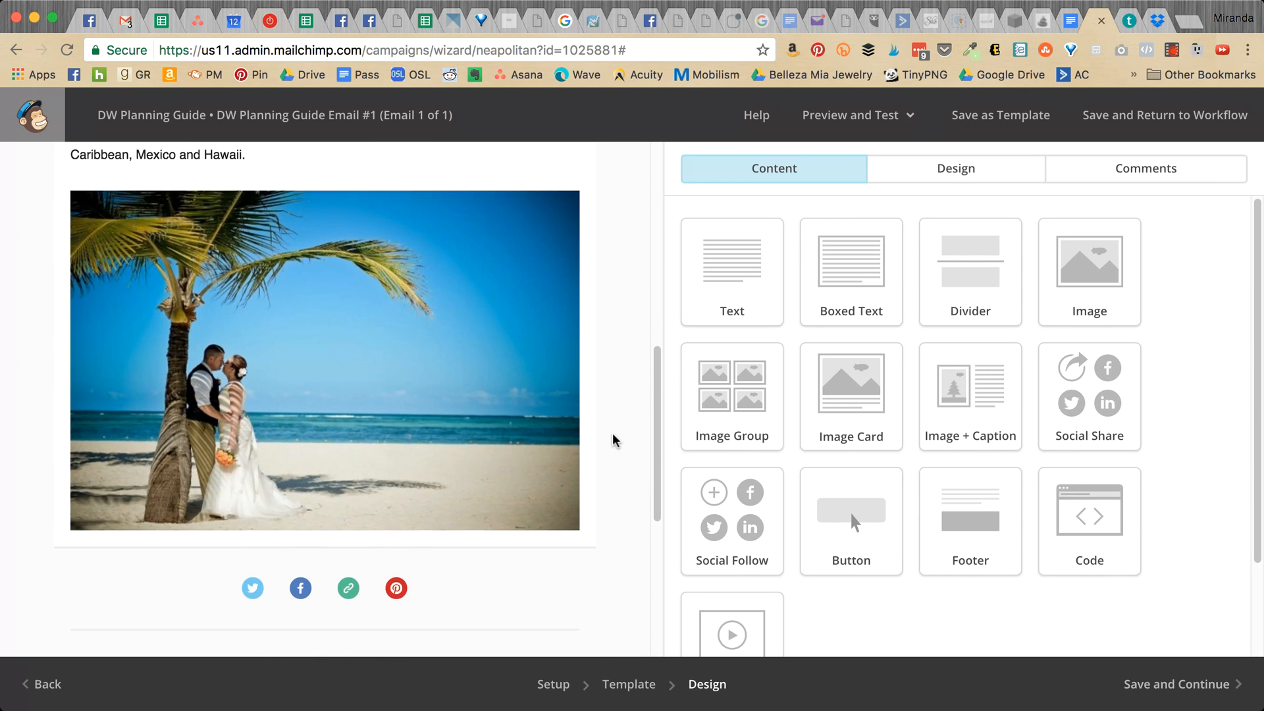
pyautogui.moveTo(719, 308); pyautogui.dragTo(310, 463)
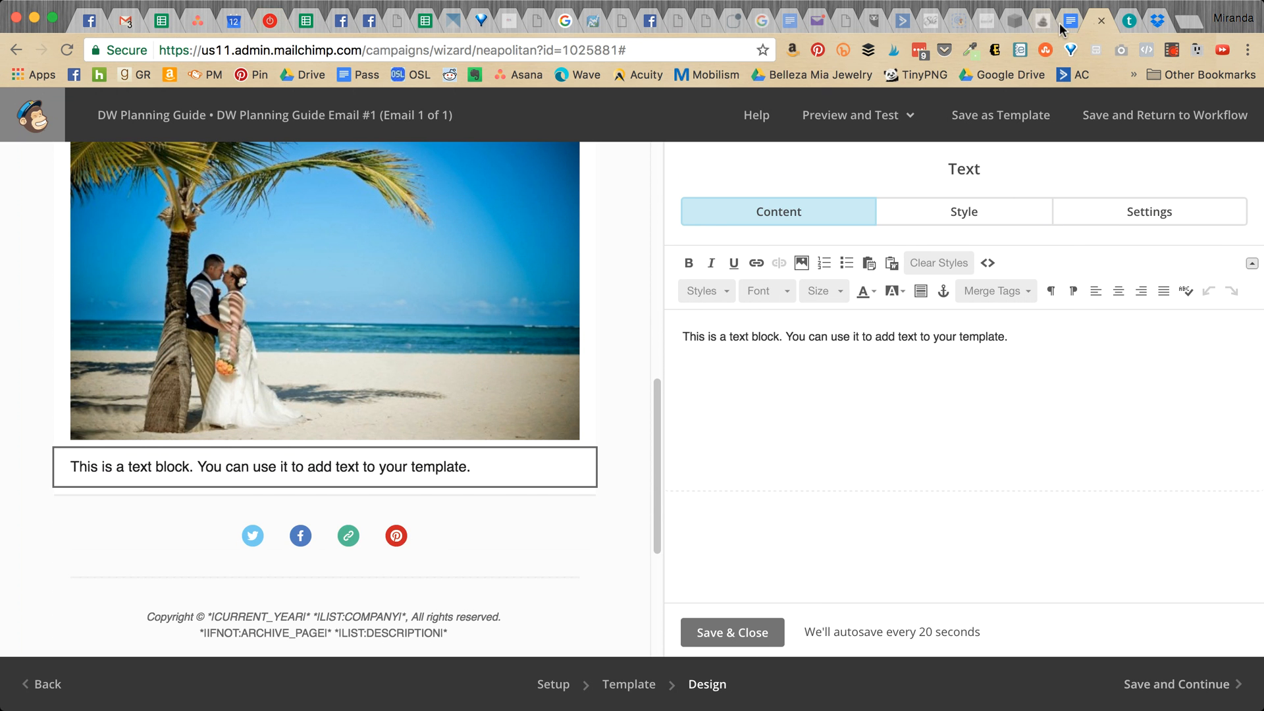
# - Switch to the Google Docs email copy and copy everything from "A little about me" through the closing signature of the first email
pyautogui.click(1059, 22)
pyautogui.scroll(-1, 292, 300)
pyautogui.moveTo(214, 297); pyautogui.dragTo(402, 354)
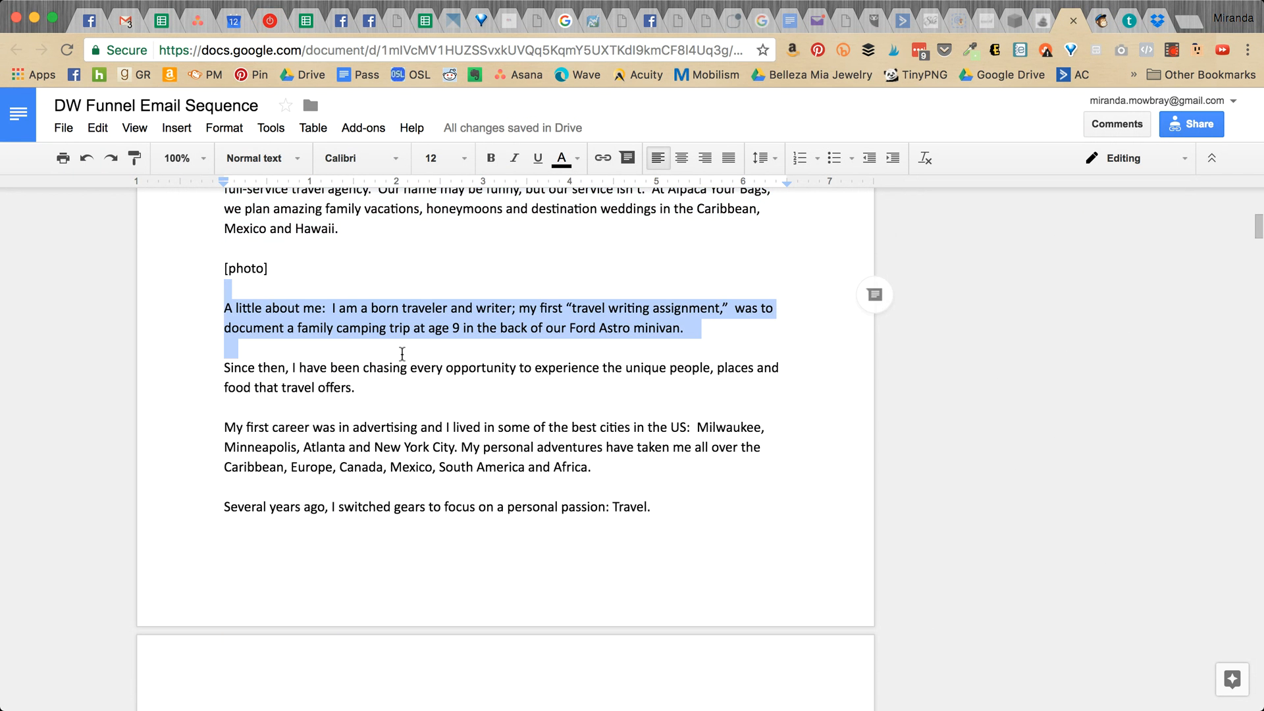
pyautogui.moveTo(232, 307); pyautogui.dragTo(369, 364)
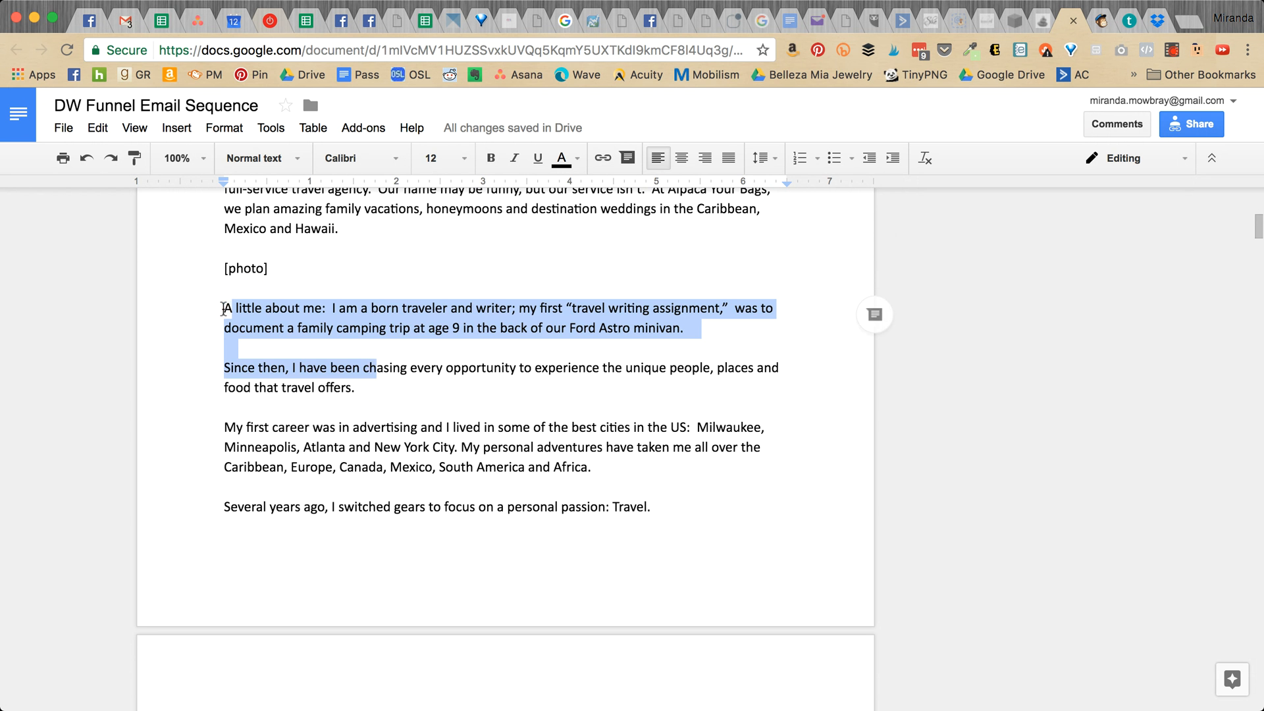
pyautogui.moveTo(224, 308); pyautogui.dragTo(403, 344)
pyautogui.scroll(-4, 395, 442)
pyautogui.scroll(-5, 397, 450)
pyautogui.scroll(-10, 393, 455)
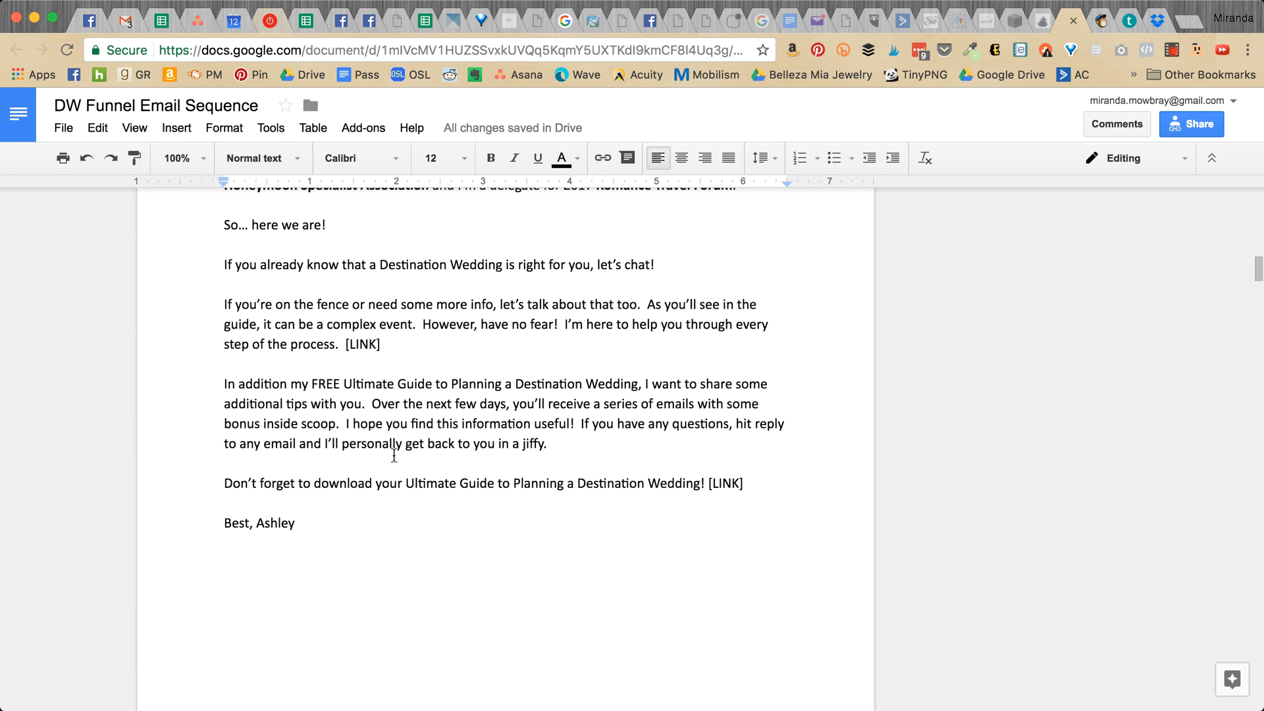
pyautogui.moveTo(394, 455); pyautogui.dragTo(435, 517)
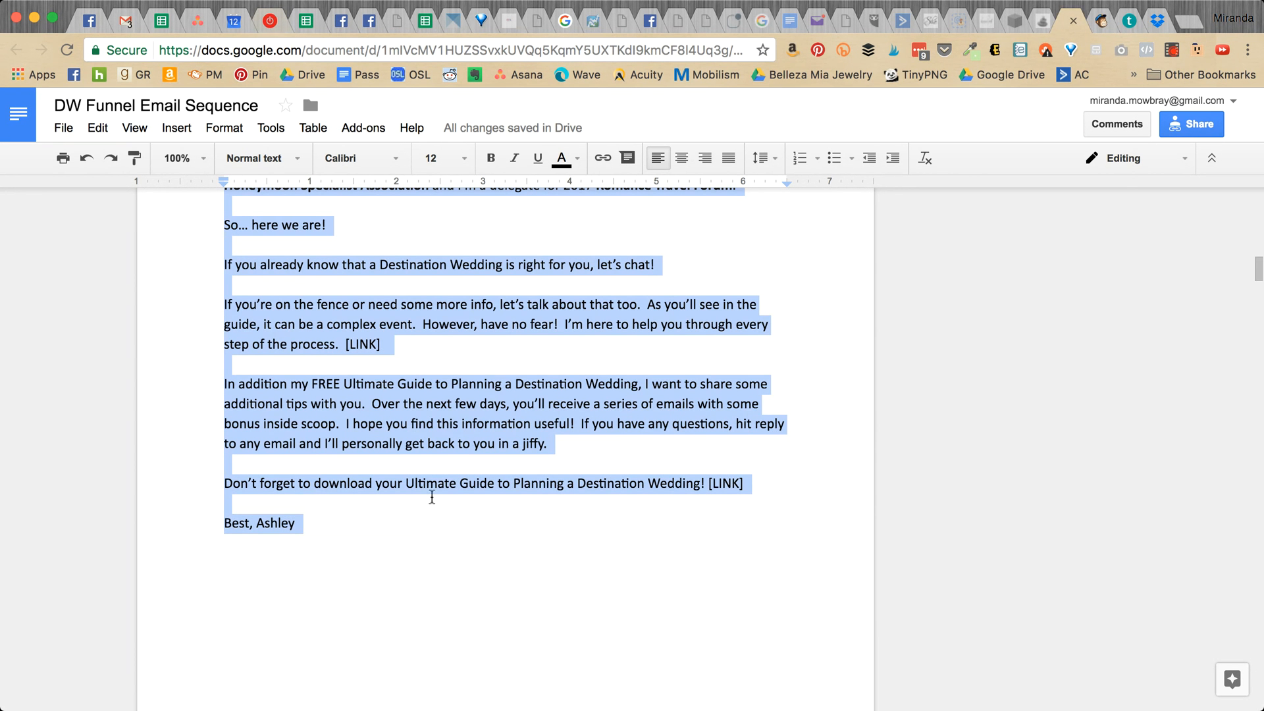
pyautogui.scroll(-5, 432, 497)
pyautogui.scroll(2, 432, 487)
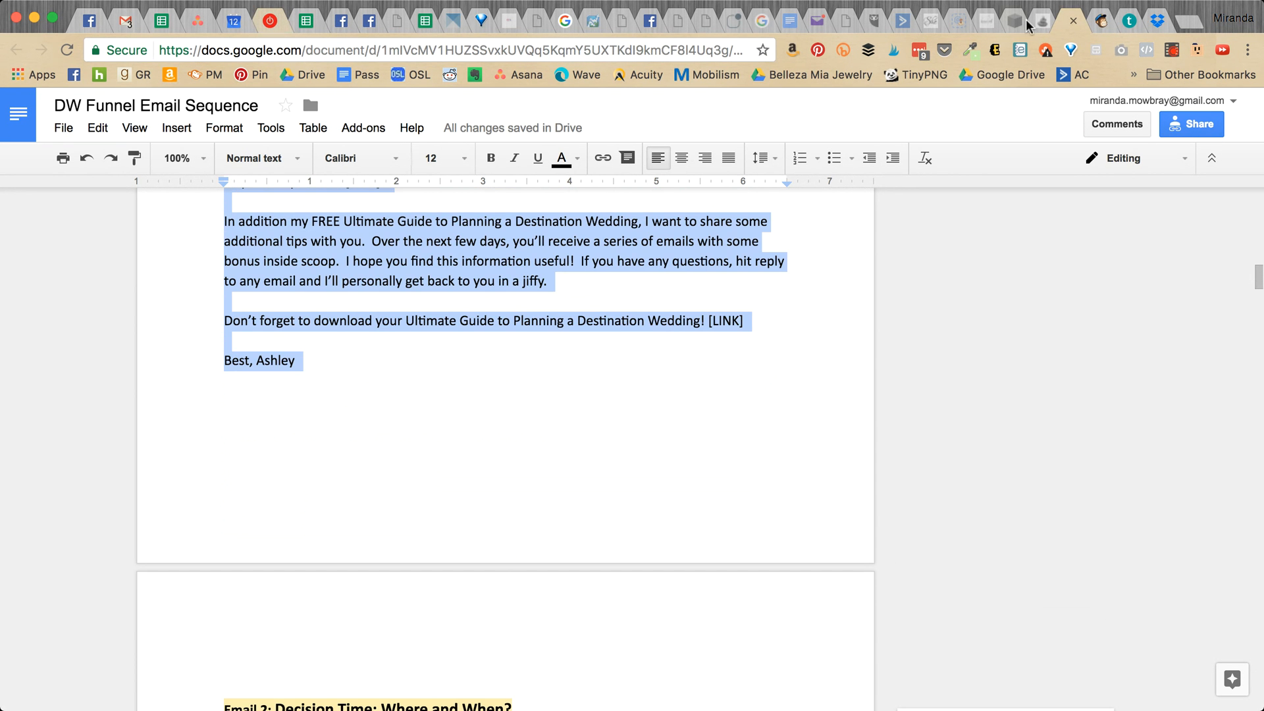
# - Switch to MailChimp, replace the text block's placeholder with the copied text, clear its styles and set the font size to 14
pyautogui.click(1100, 24)
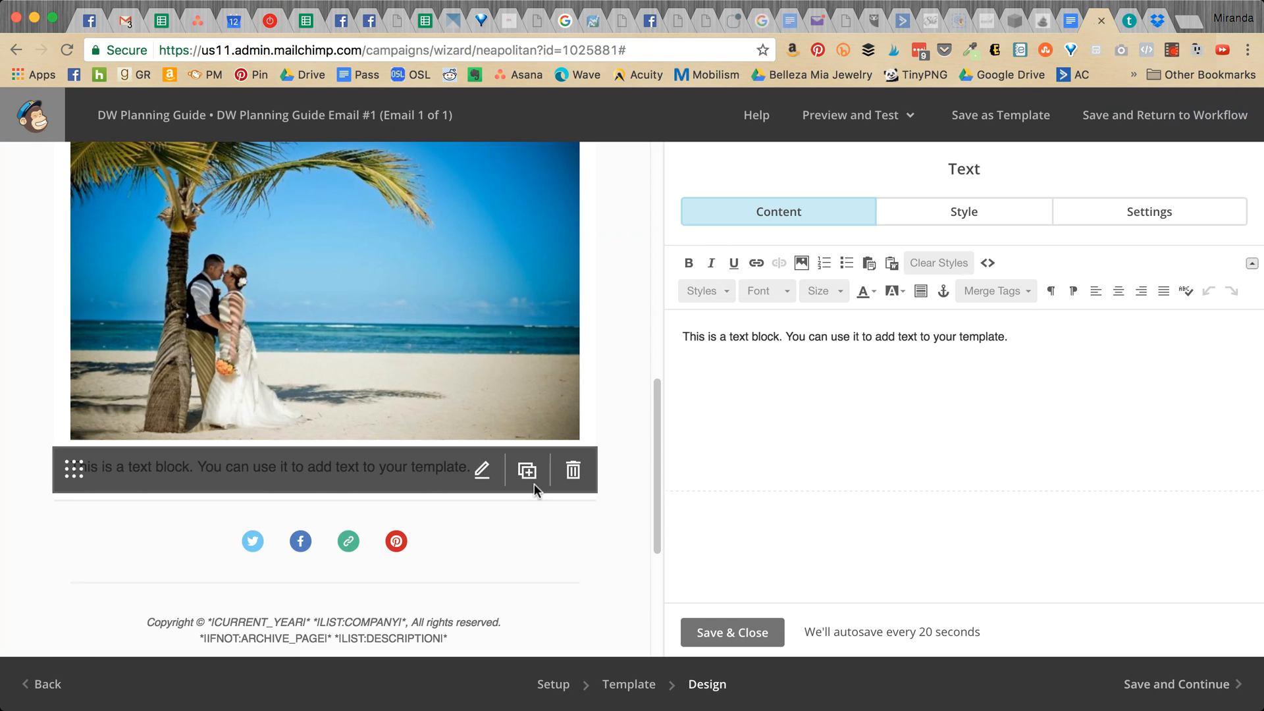
pyautogui.hotkey('ctrl', 'a')
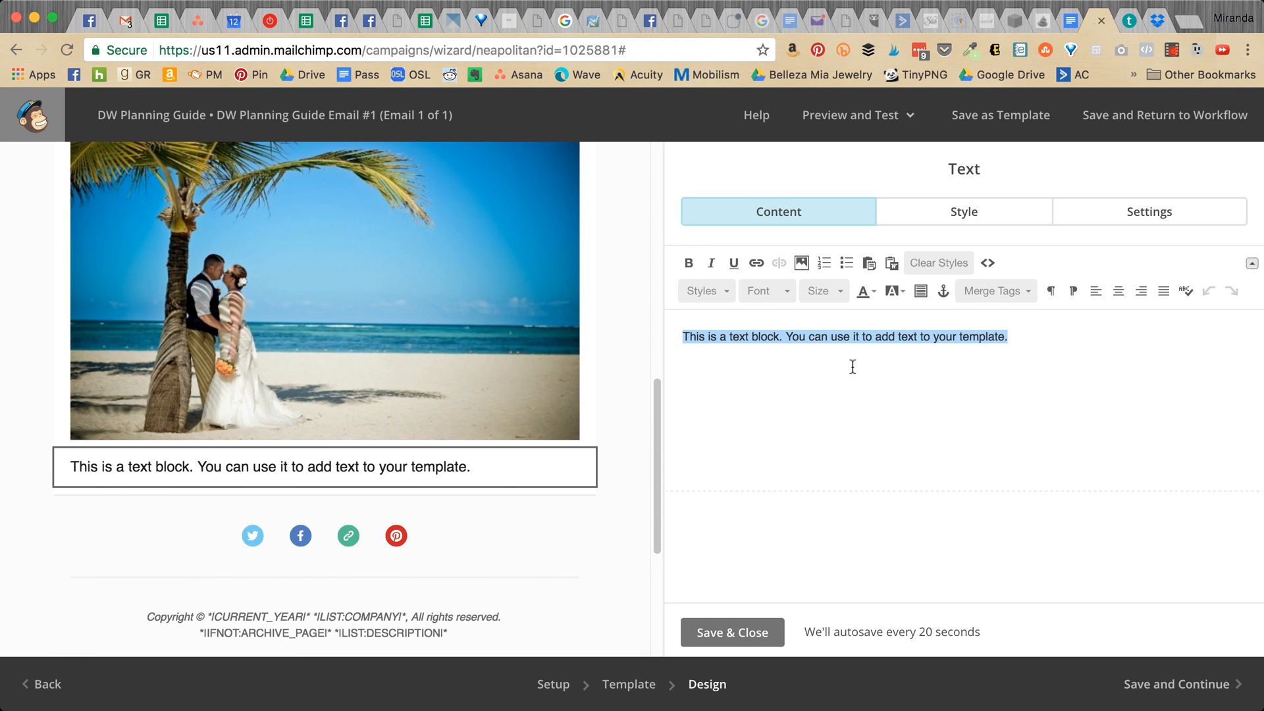
pyautogui.hotkey('ctrl', 'v')
pyautogui.hotkey('ctrl', 'a')
pyautogui.click(931, 260)
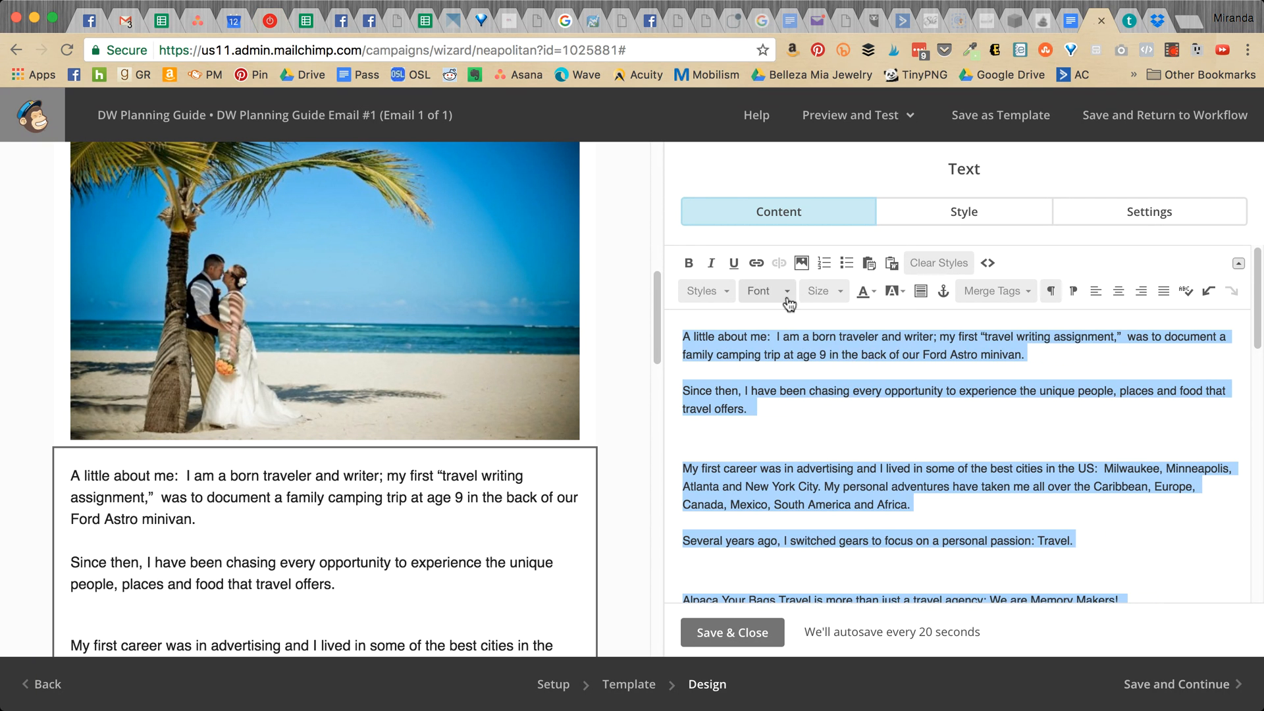
pyautogui.click(819, 291)
pyautogui.click(820, 361)
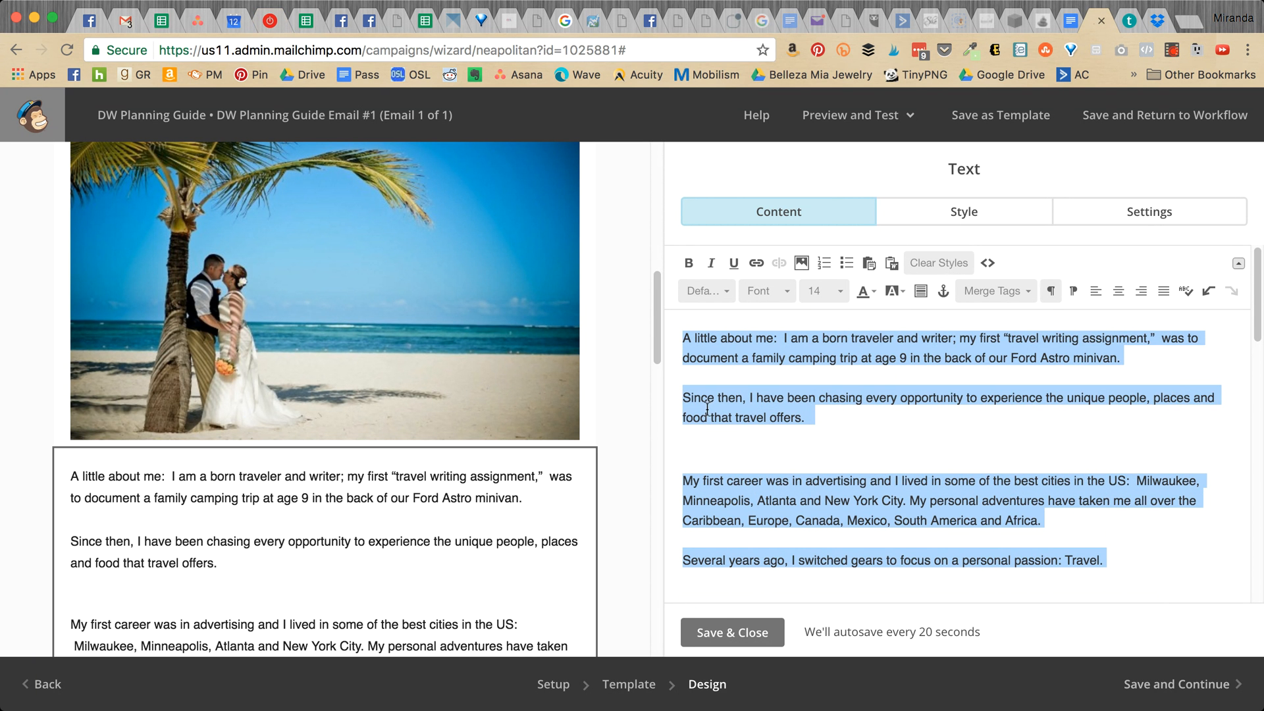
# - Redo the paragraph break before "Since then, I have been chasing" so one blank line separates it from the first paragraph
pyautogui.click(684, 400)
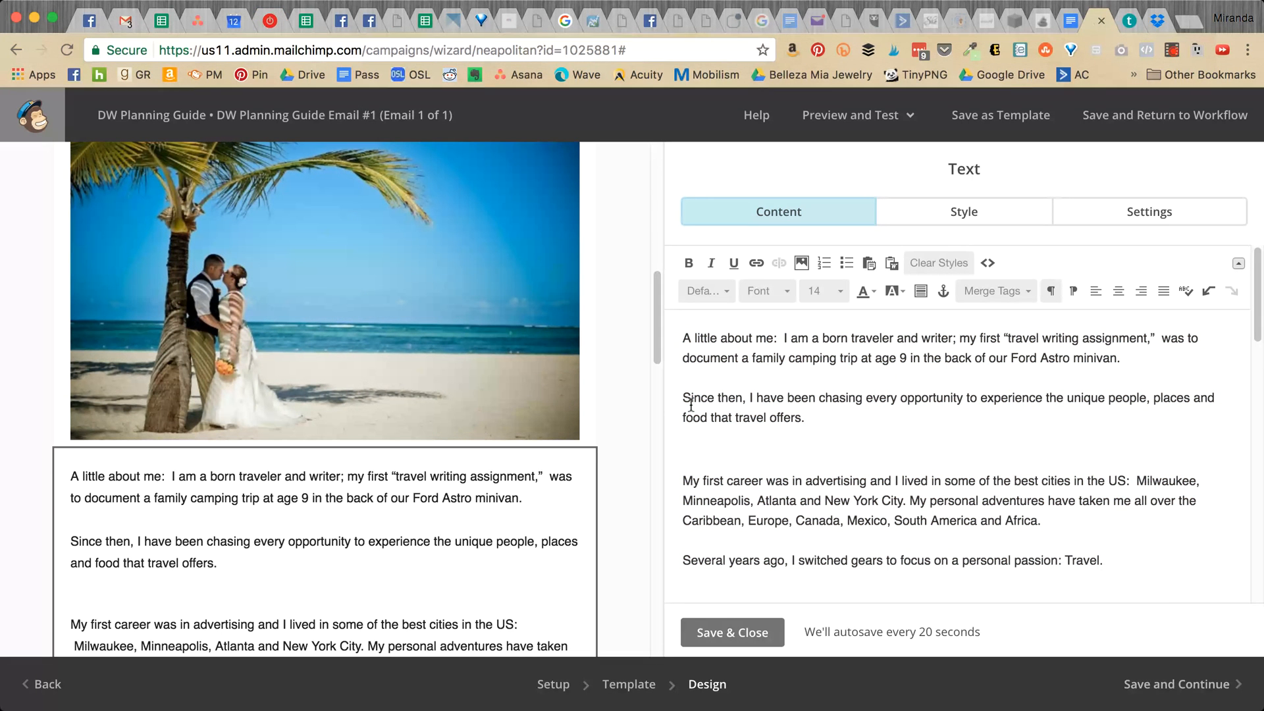
pyautogui.press('BackSpace')
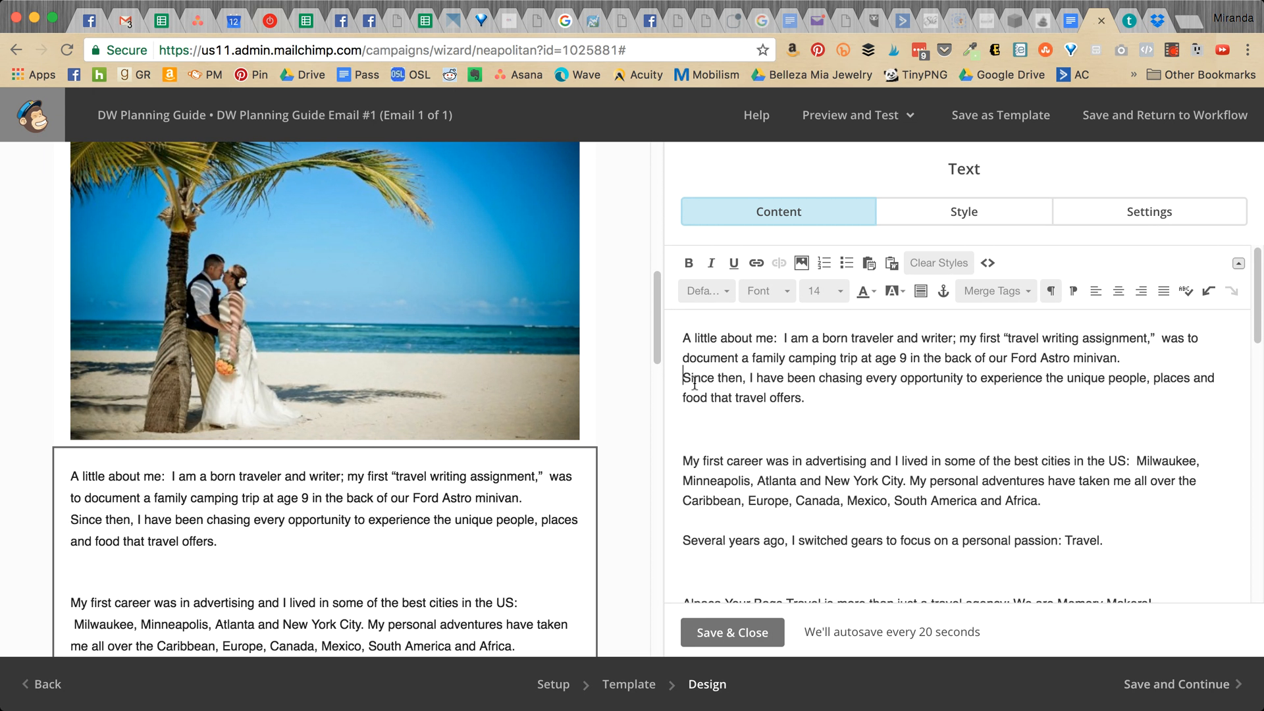
pyautogui.press('BackSpace')
pyautogui.press('Return')
pyautogui.press('Return')
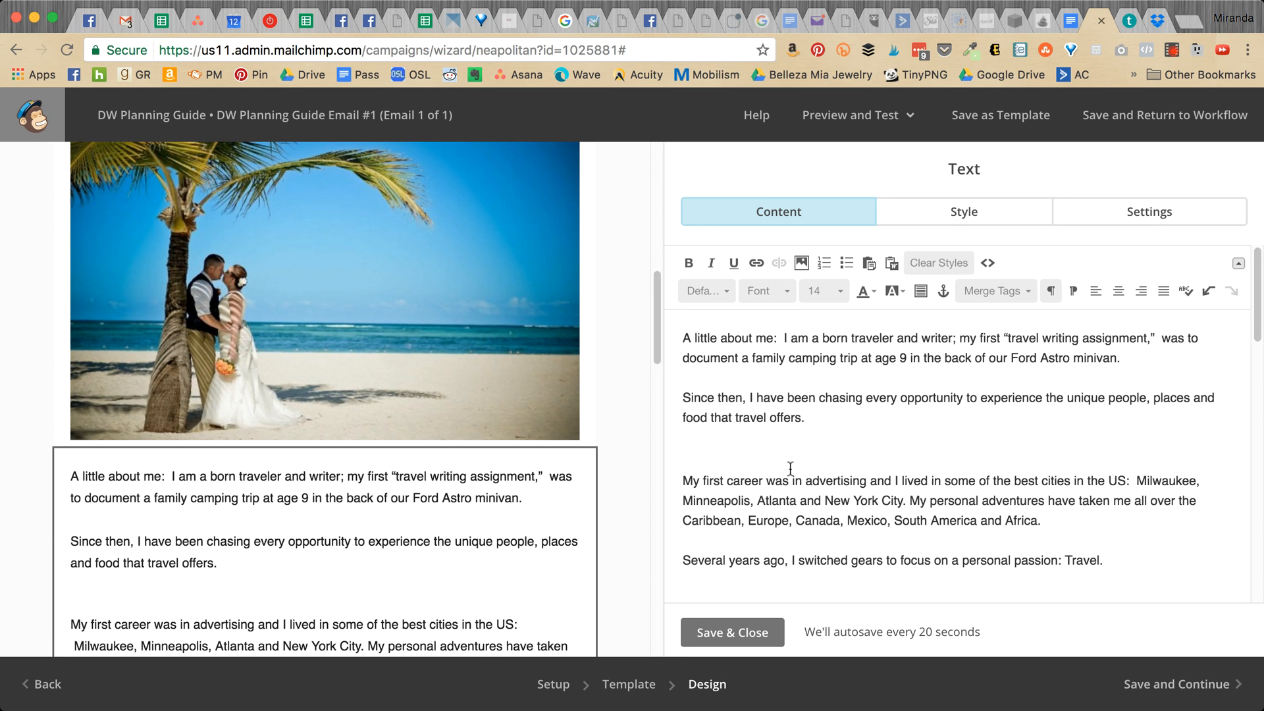
# - Remove the extra space above "My first career was in advertising", leaving one blank line before the paragraph
pyautogui.click(685, 481)
pyautogui.press('BackSpace')
pyautogui.press('BackSpace')
pyautogui.press('BackSpace')
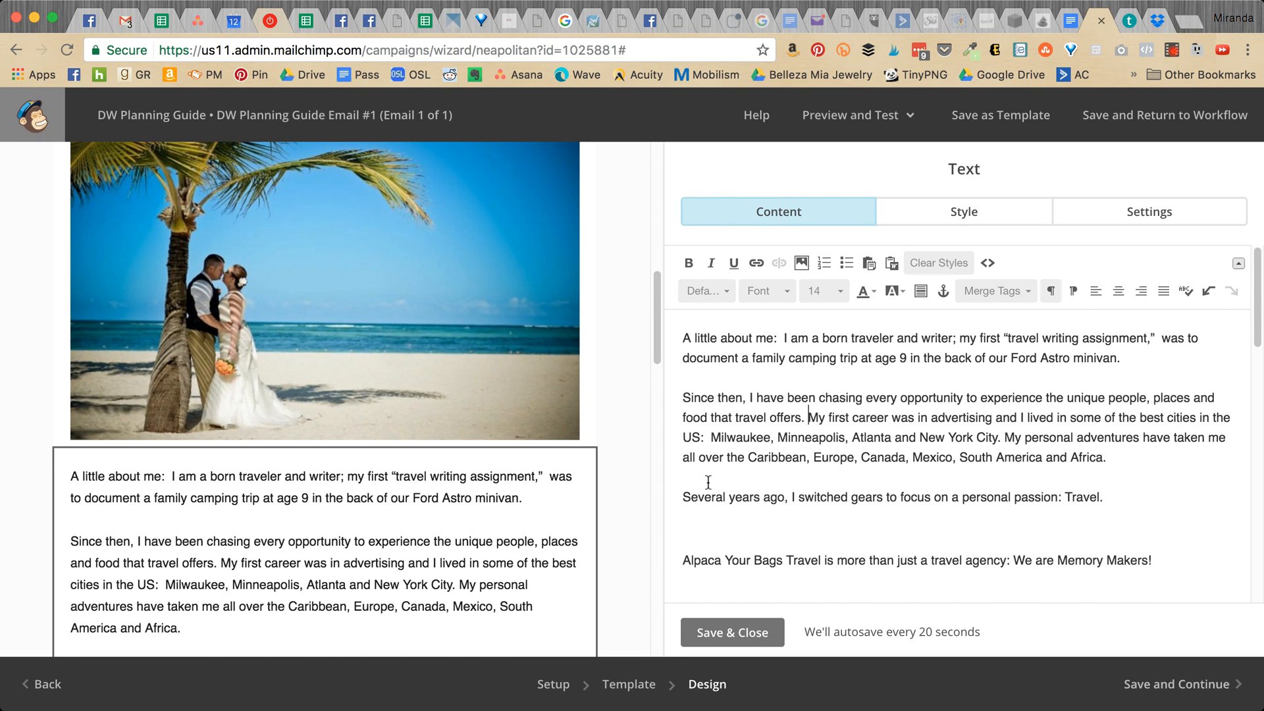
pyautogui.press('BackSpace')
pyautogui.press('Return')
pyautogui.press('Return')
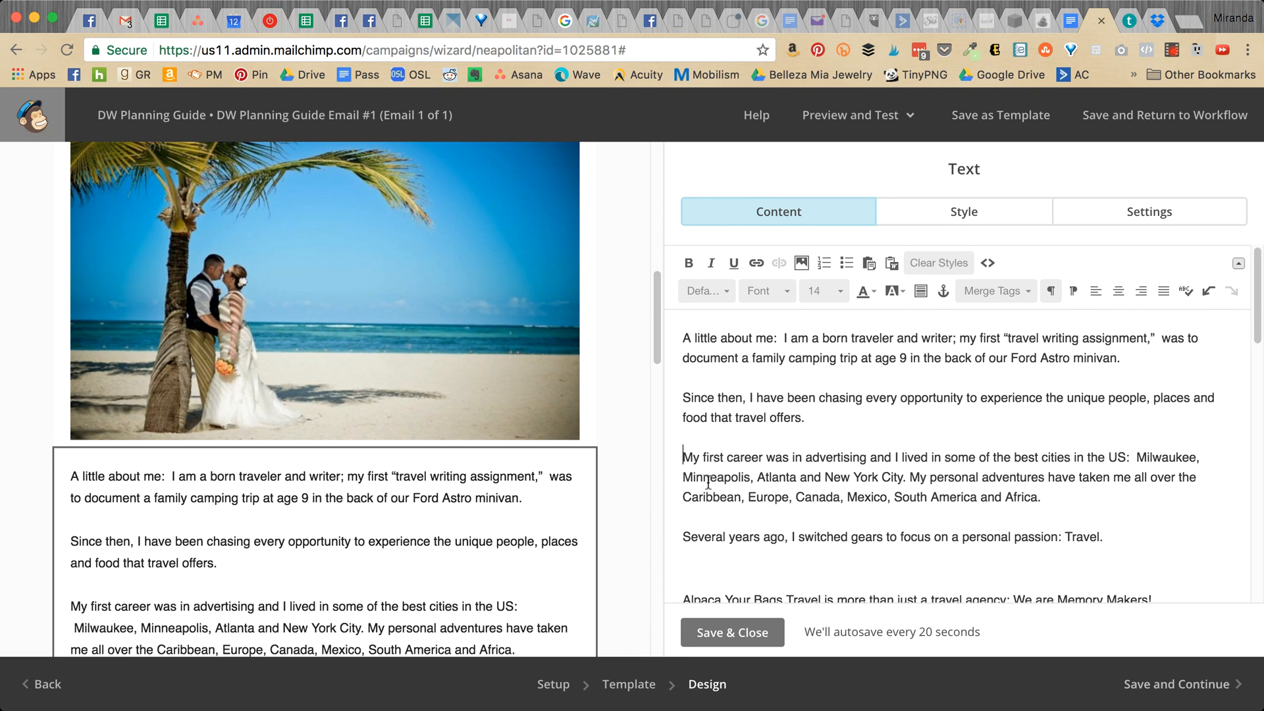
# - Redo the breaks around "Several years ago, I switched gears", leaving one blank line before it and before the "Memory Makers!" line
pyautogui.click(684, 536)
pyautogui.press('BackSpace')
pyautogui.press('BackSpace')
pyautogui.press('Return')
pyautogui.press('Return')
pyautogui.press('BackSpace')
pyautogui.press('BackSpace')
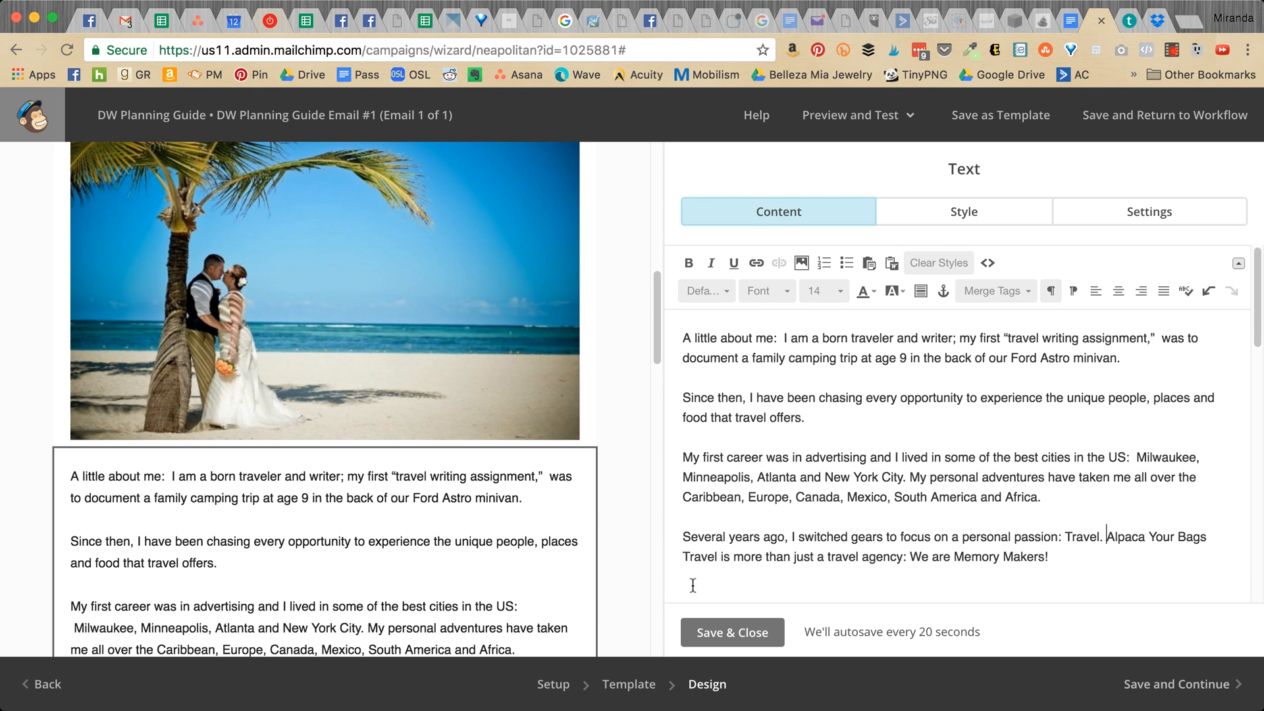
pyautogui.press('BackSpace')
pyautogui.press('Return')
pyautogui.press('Return')
# - Reduce the gap above "I started Alpaca Your Bags Travel to help couples" to one blank line
pyautogui.scroll(-3, 878, 487)
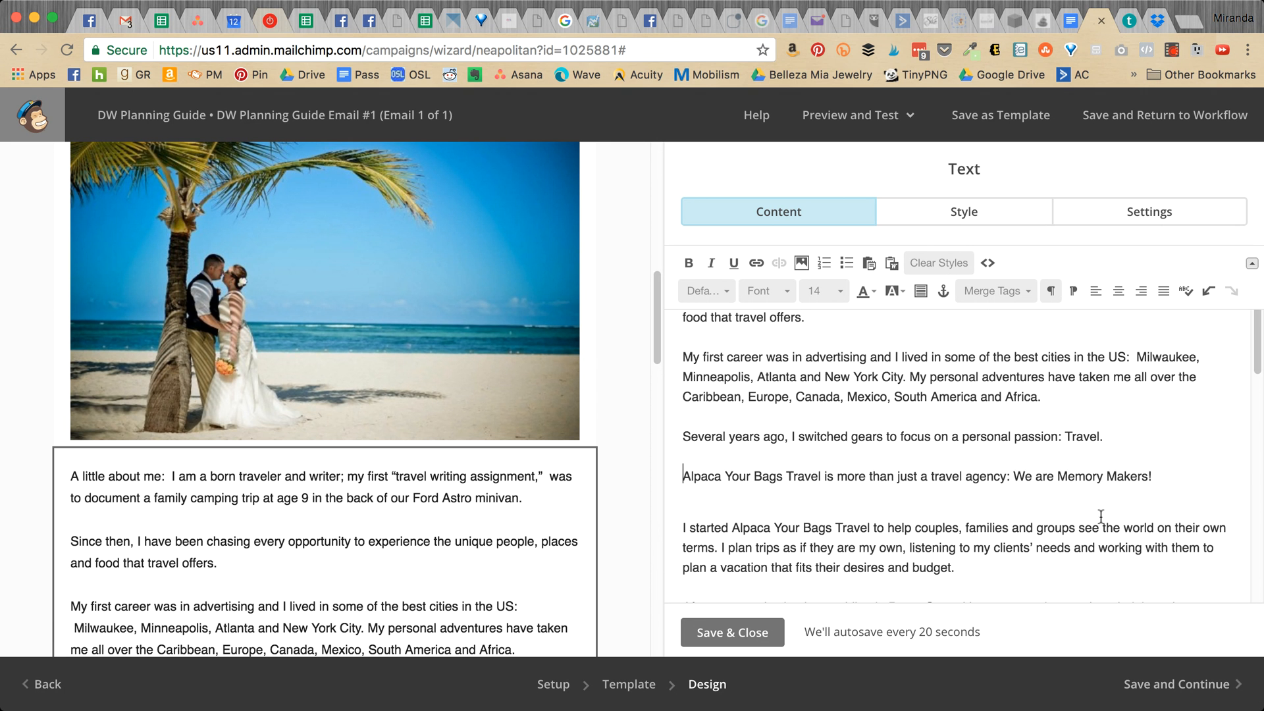
pyautogui.moveTo(1152, 475); pyautogui.dragTo(682, 476)
pyautogui.click(921, 476)
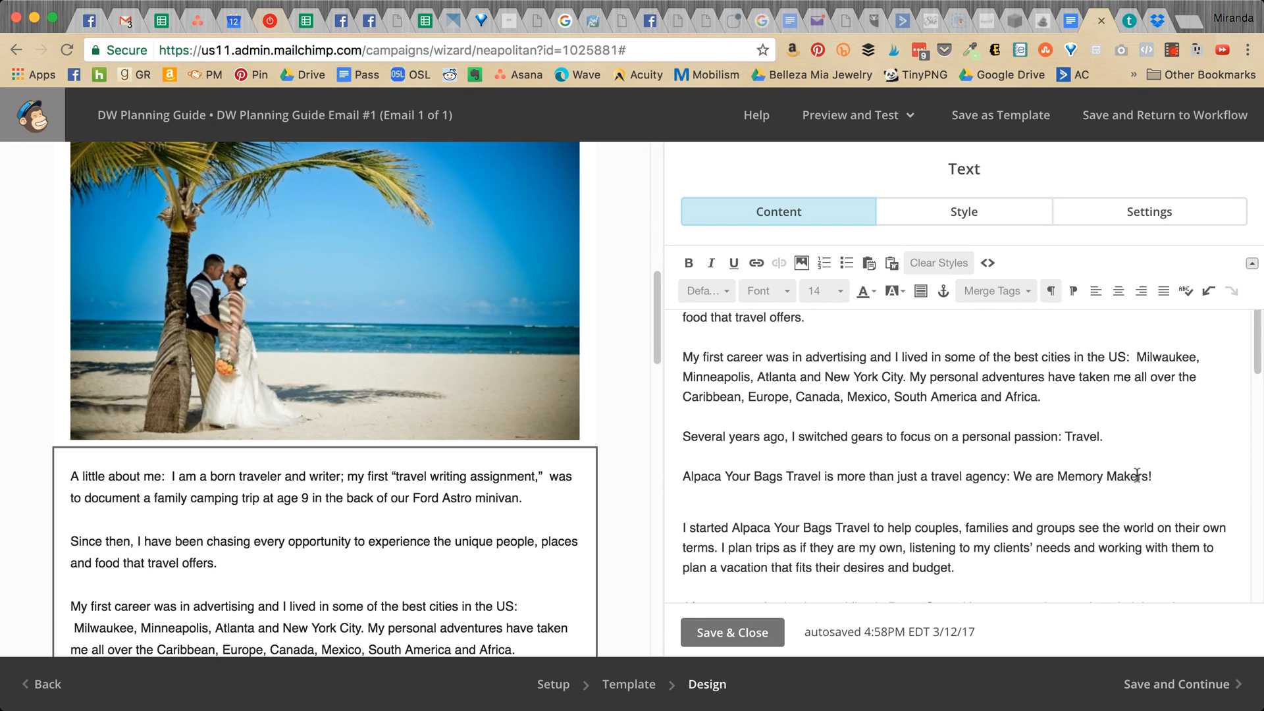
pyautogui.moveTo(1152, 475); pyautogui.dragTo(1098, 476)
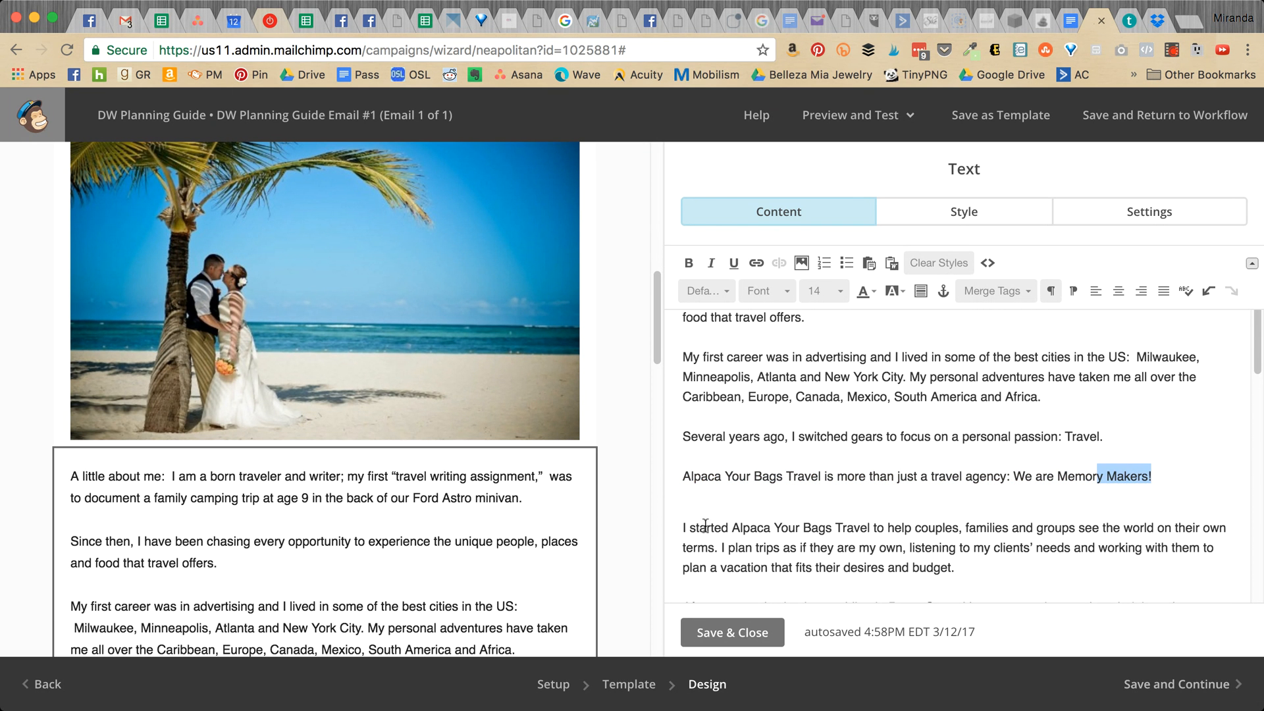
pyautogui.click(673, 527)
pyautogui.press('BackSpace')
pyautogui.press('BackSpace')
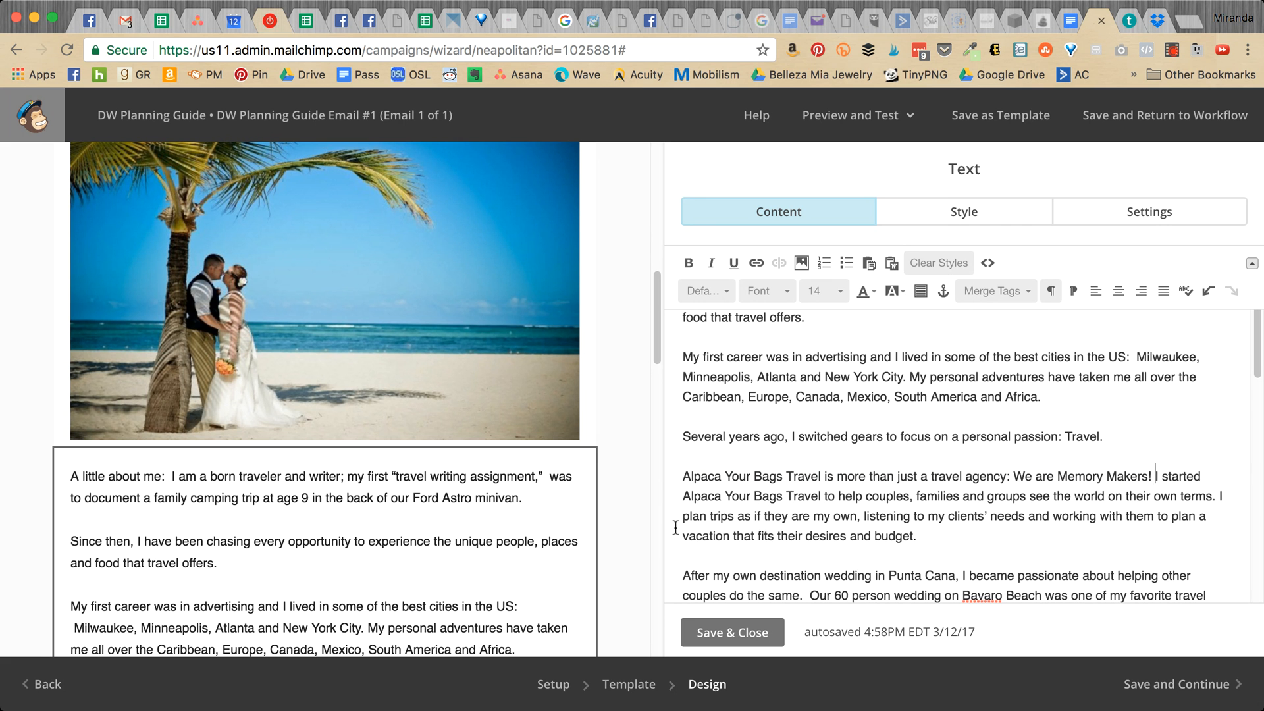
pyautogui.press('Return')
pyautogui.press('Return')
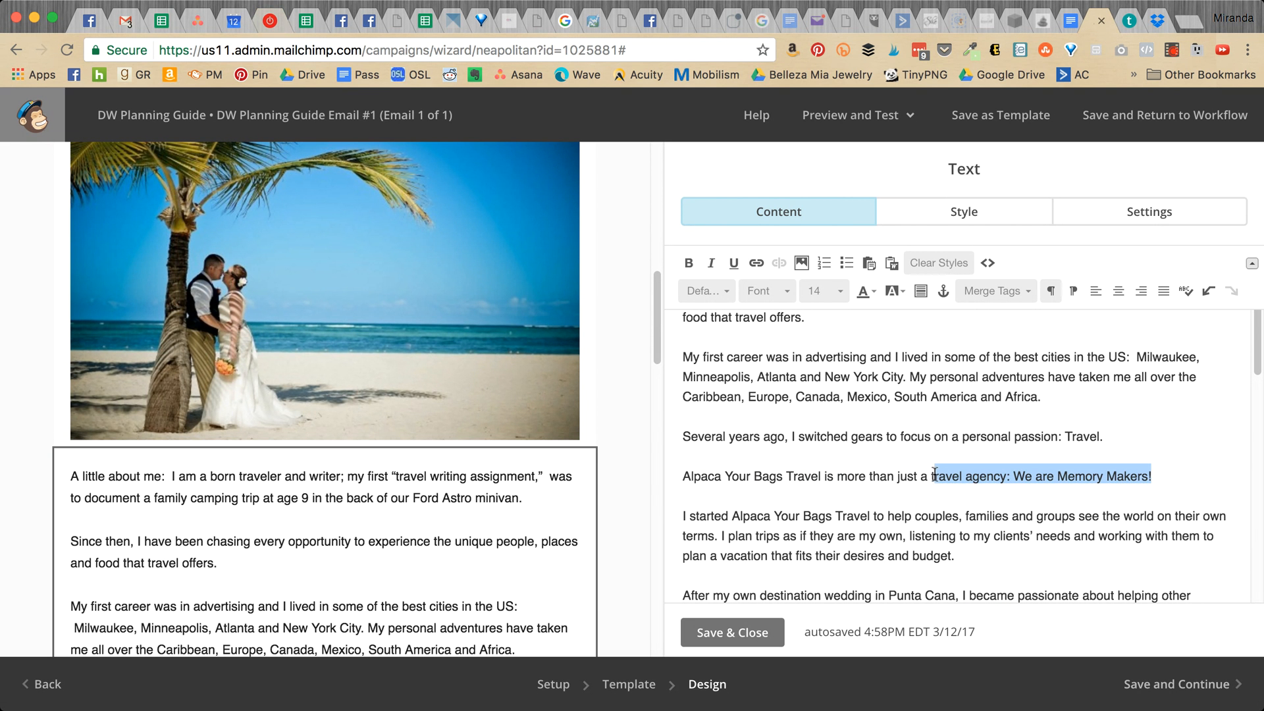
# - Make the "Alpaca Your Bags Travel is more than just a travel agency: We are Memory Makers!" line bold, size 18 and centered
pyautogui.moveTo(1151, 475); pyautogui.dragTo(681, 481)
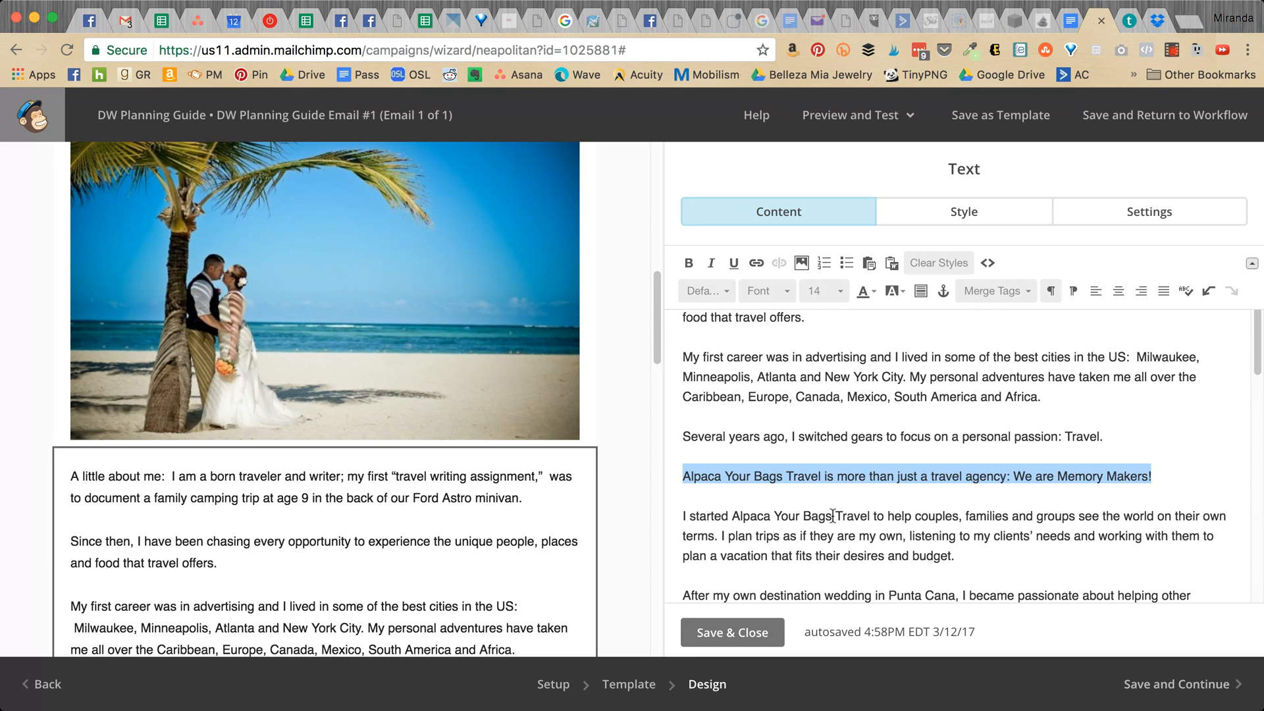
pyautogui.click(689, 265)
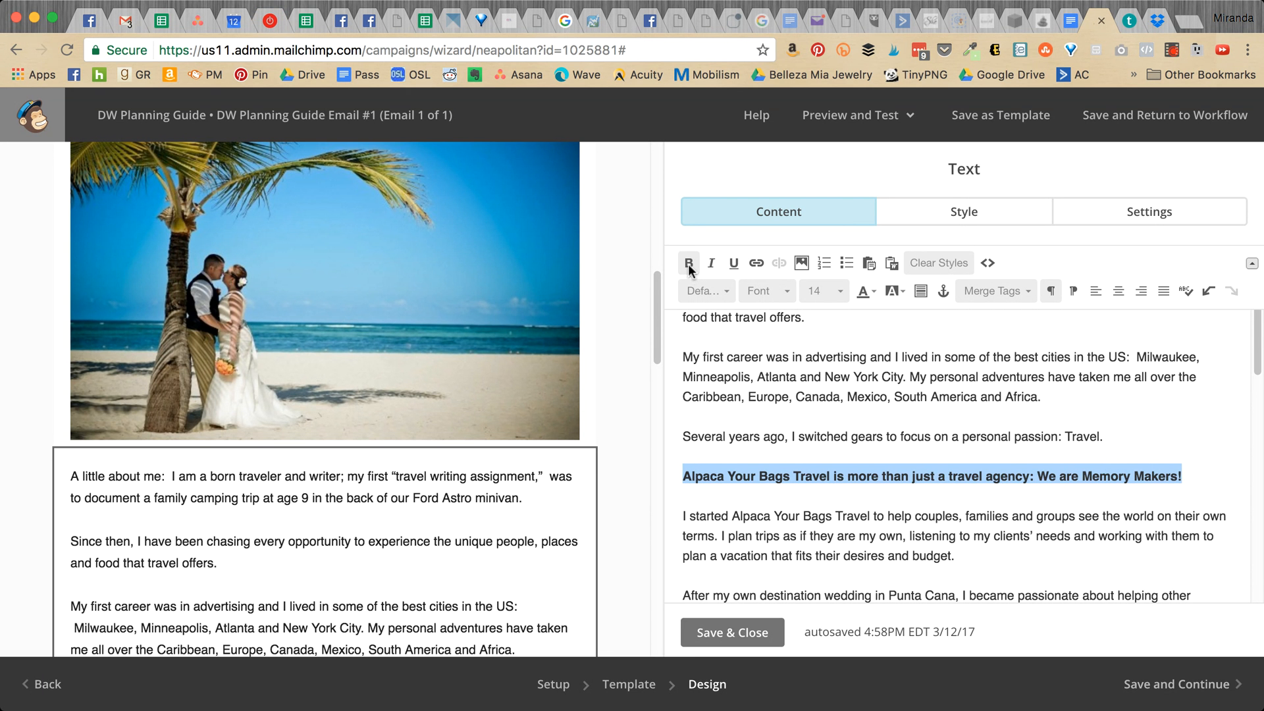
pyautogui.click(822, 290)
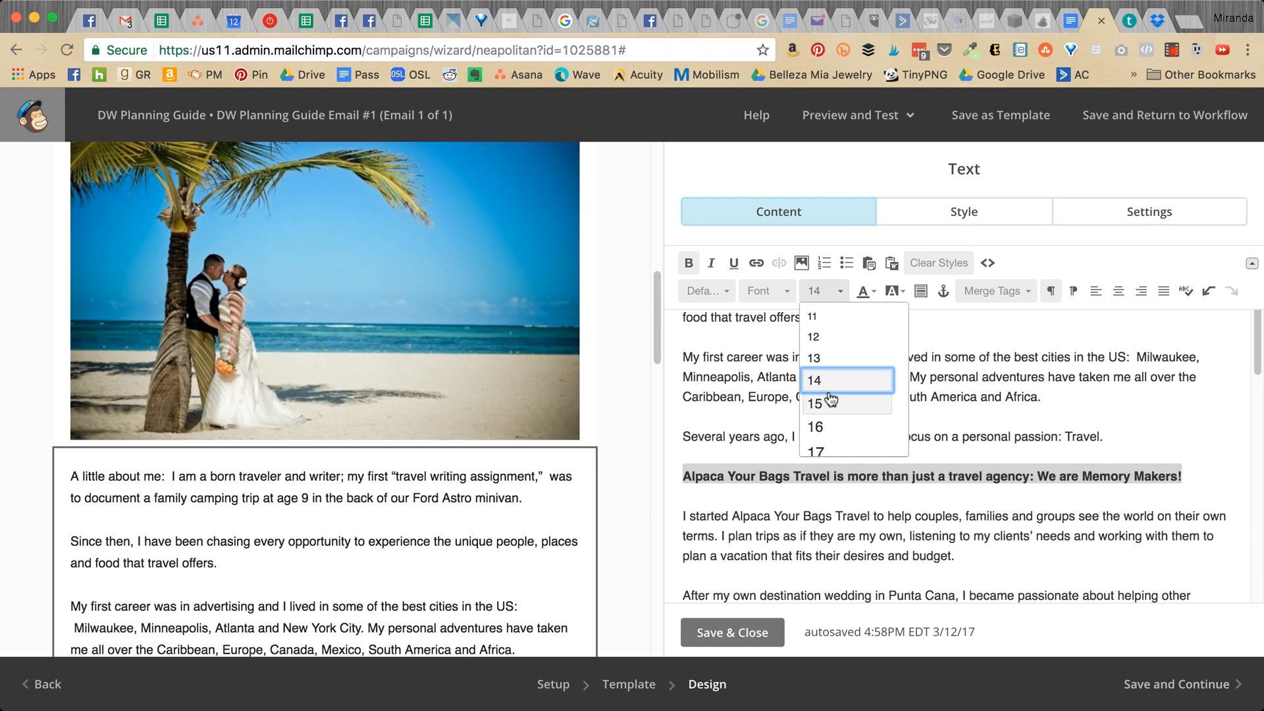
pyautogui.click(837, 433)
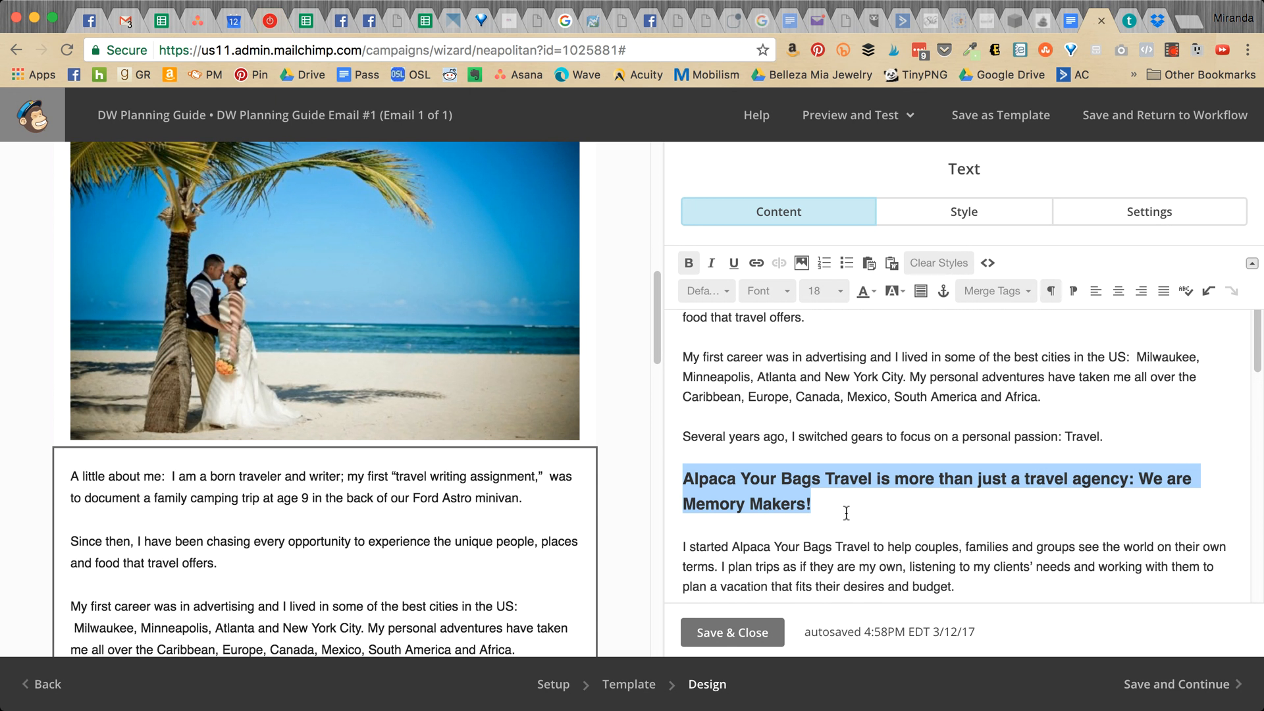
pyautogui.scroll(-6, 294, 534)
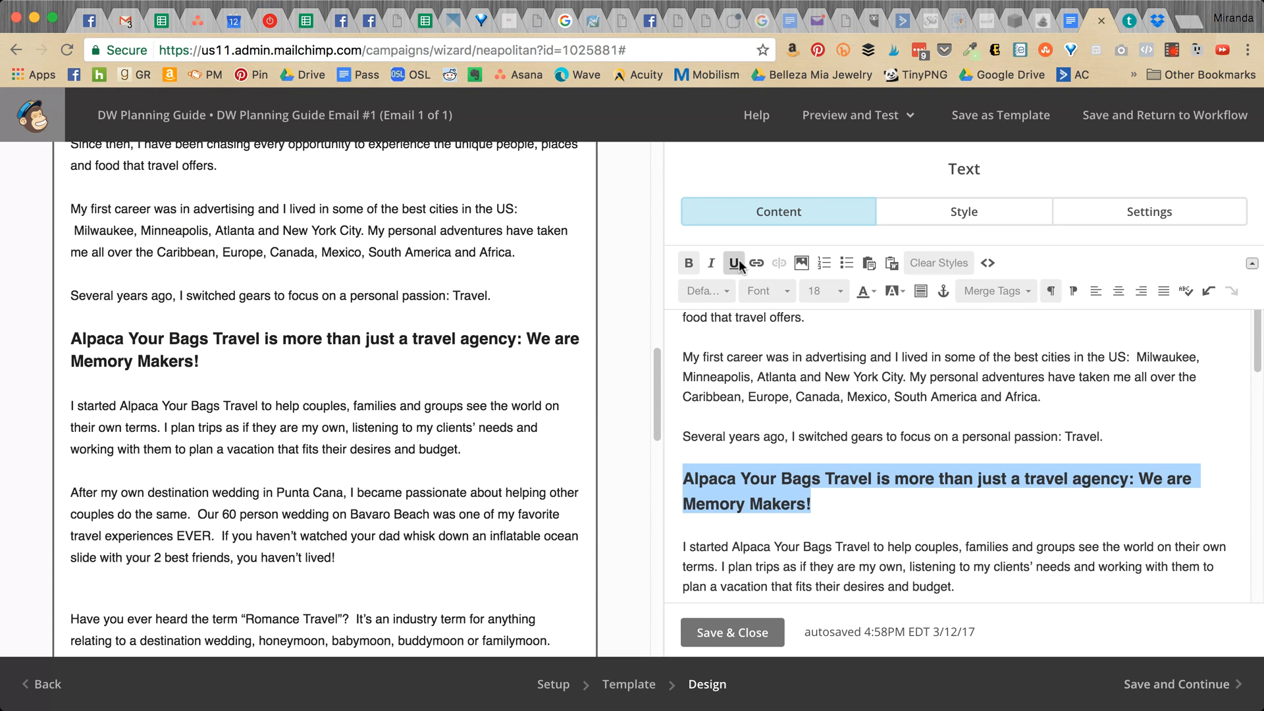
pyautogui.click(1117, 292)
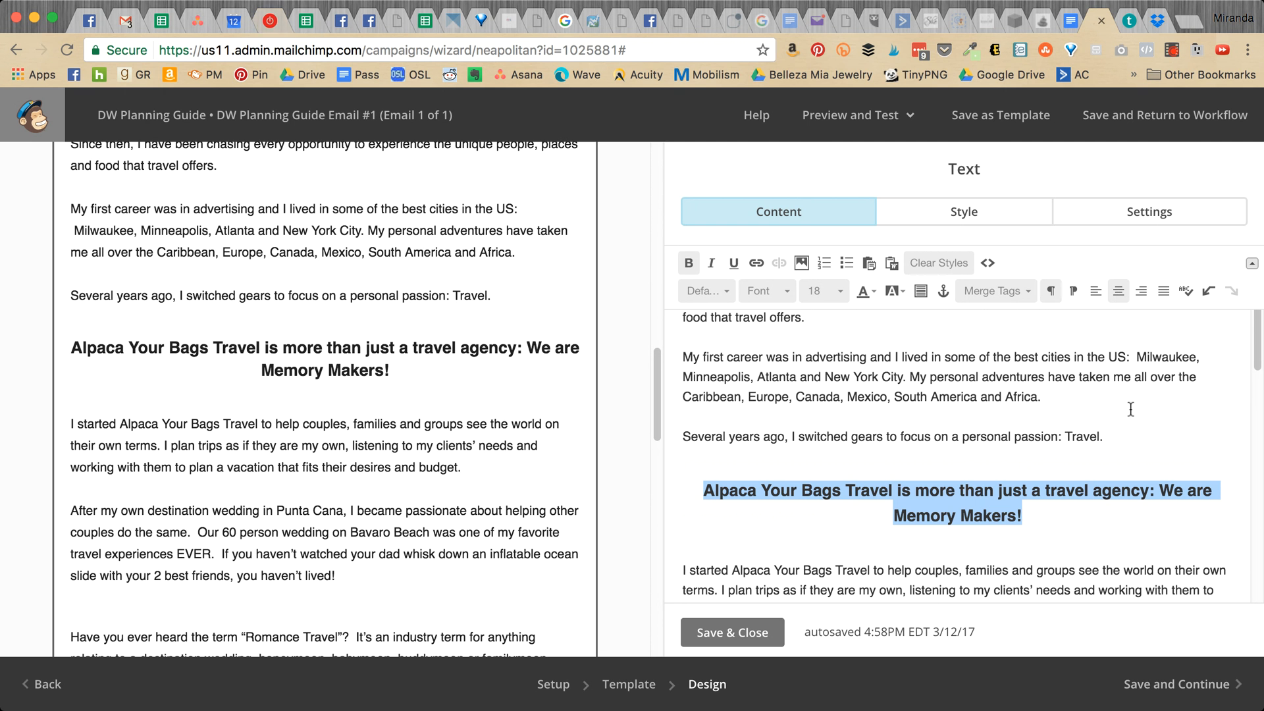
# - Increase the centered "Memory Makers!" headline's font size to 20
pyautogui.click(825, 296)
pyautogui.scroll(-1, 842, 395)
pyautogui.click(839, 422)
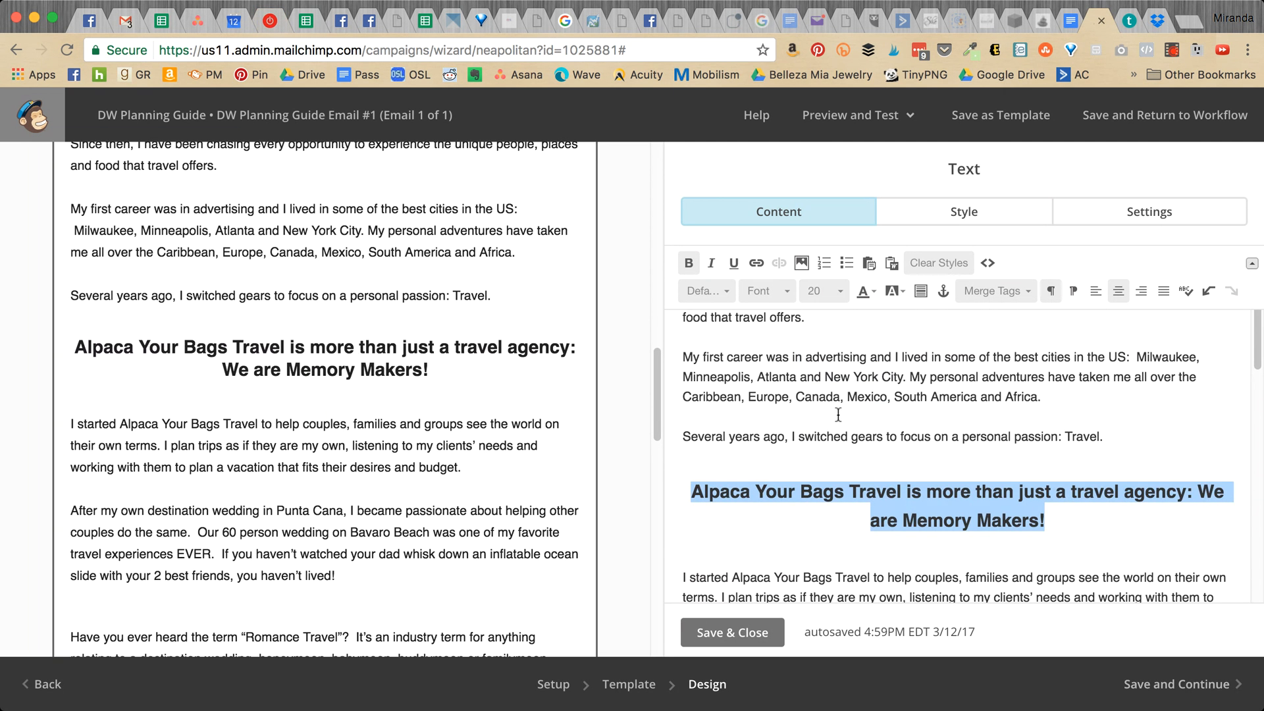
pyautogui.click(890, 537)
pyautogui.scroll(-2, 841, 473)
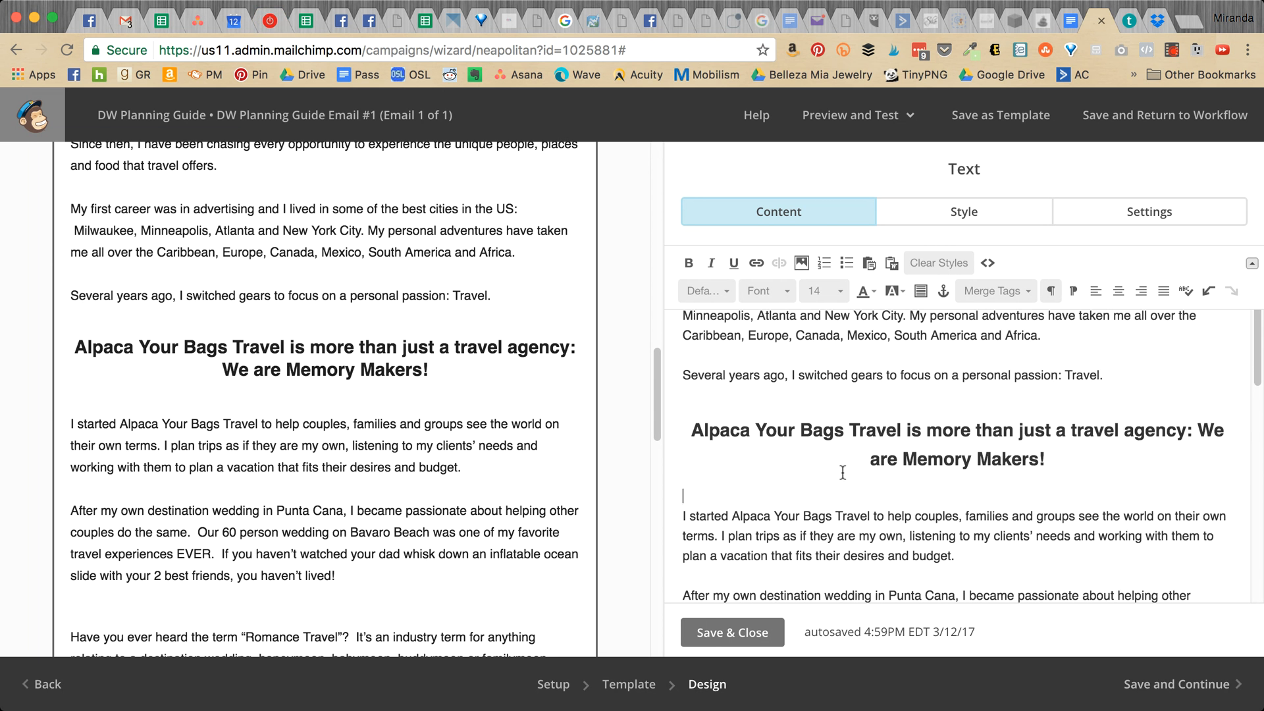
# - Select the "Memory Makers!" headline, switch to Asana and copy the blue color code 3286a2 from the Branding task
pyautogui.moveTo(1051, 459); pyautogui.dragTo(738, 413)
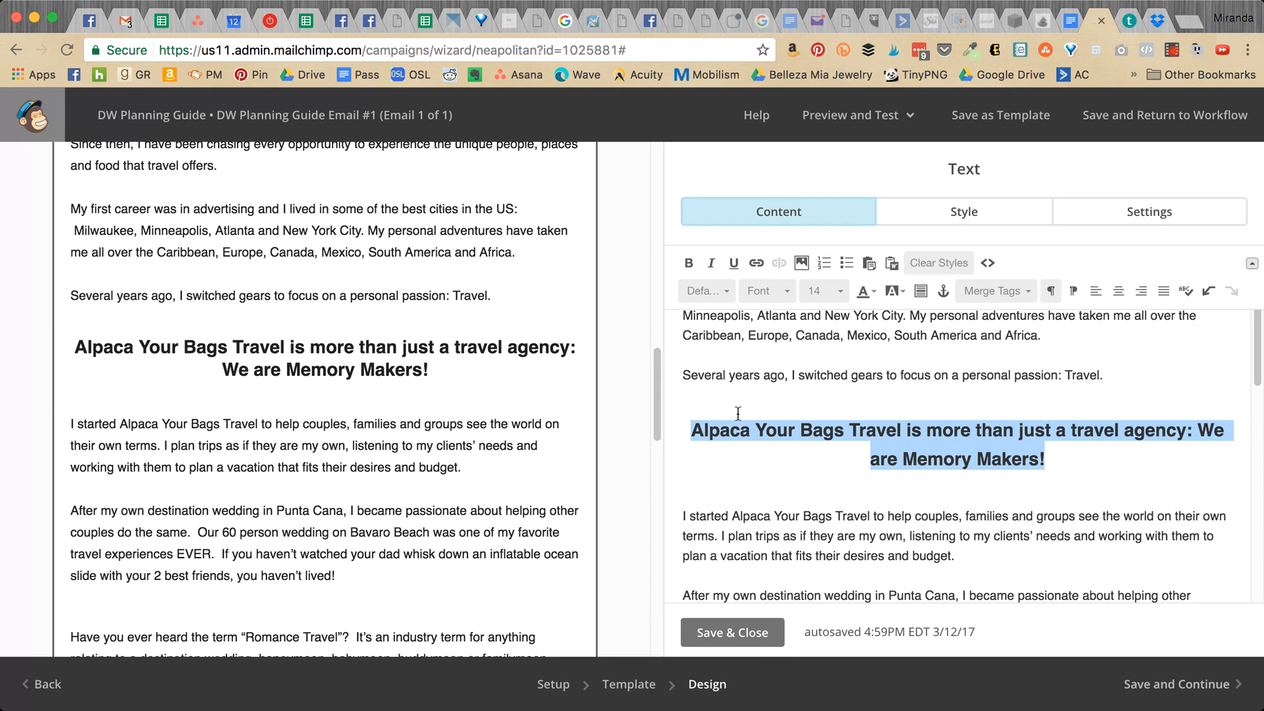
pyautogui.click(192, 21)
pyautogui.doubleClick(909, 408)
pyautogui.press('super+c')
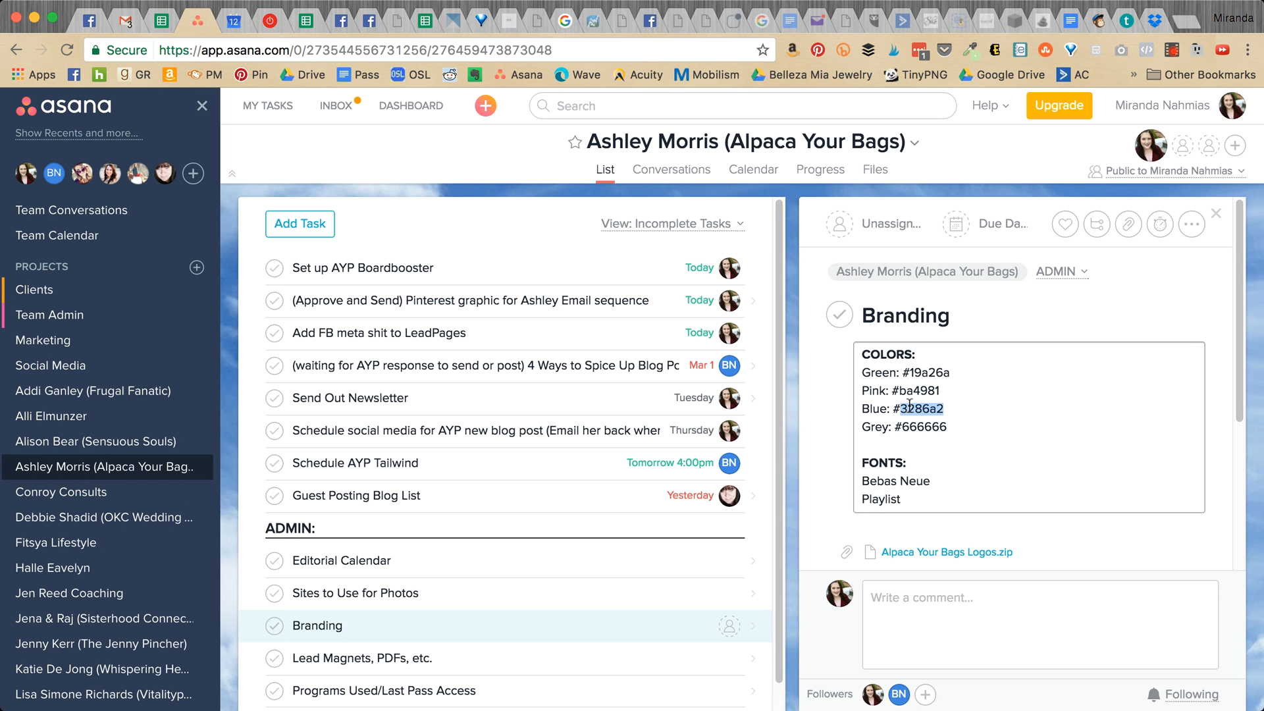
# - Switch back to MailChimp and set the selected headline's text color to the custom blue #3286a2
pyautogui.click(1098, 21)
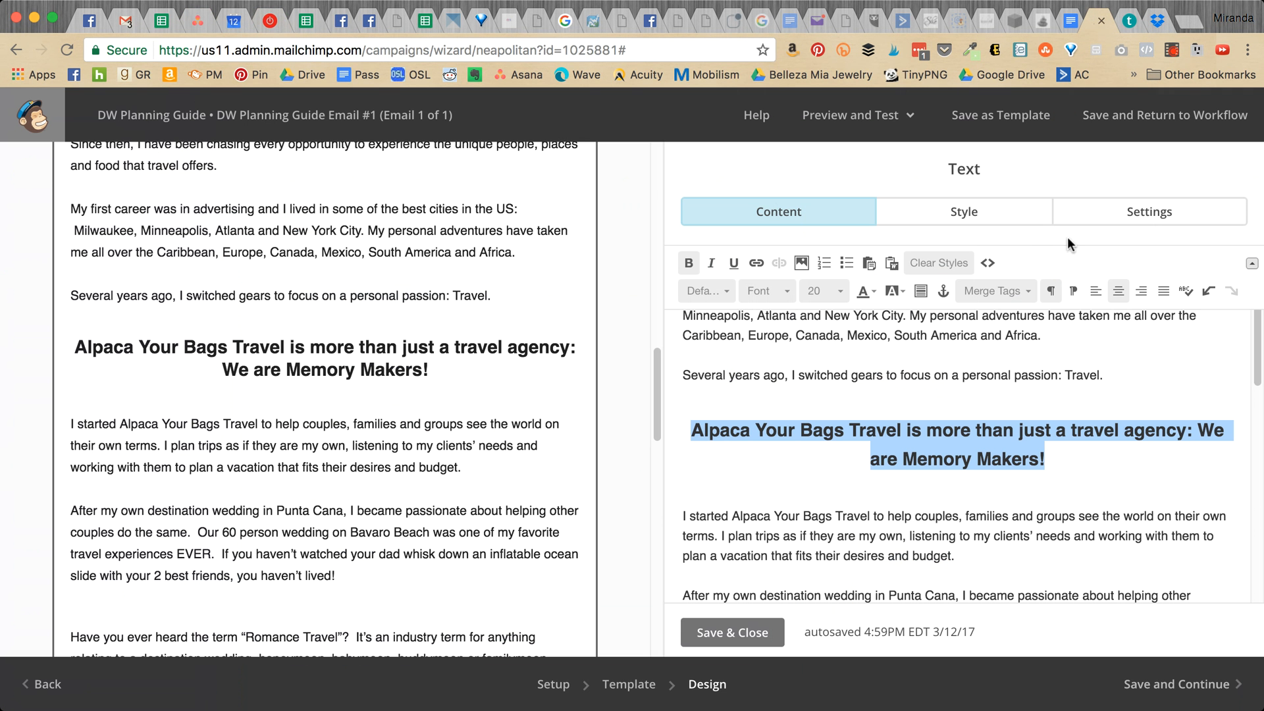
pyautogui.click(869, 290)
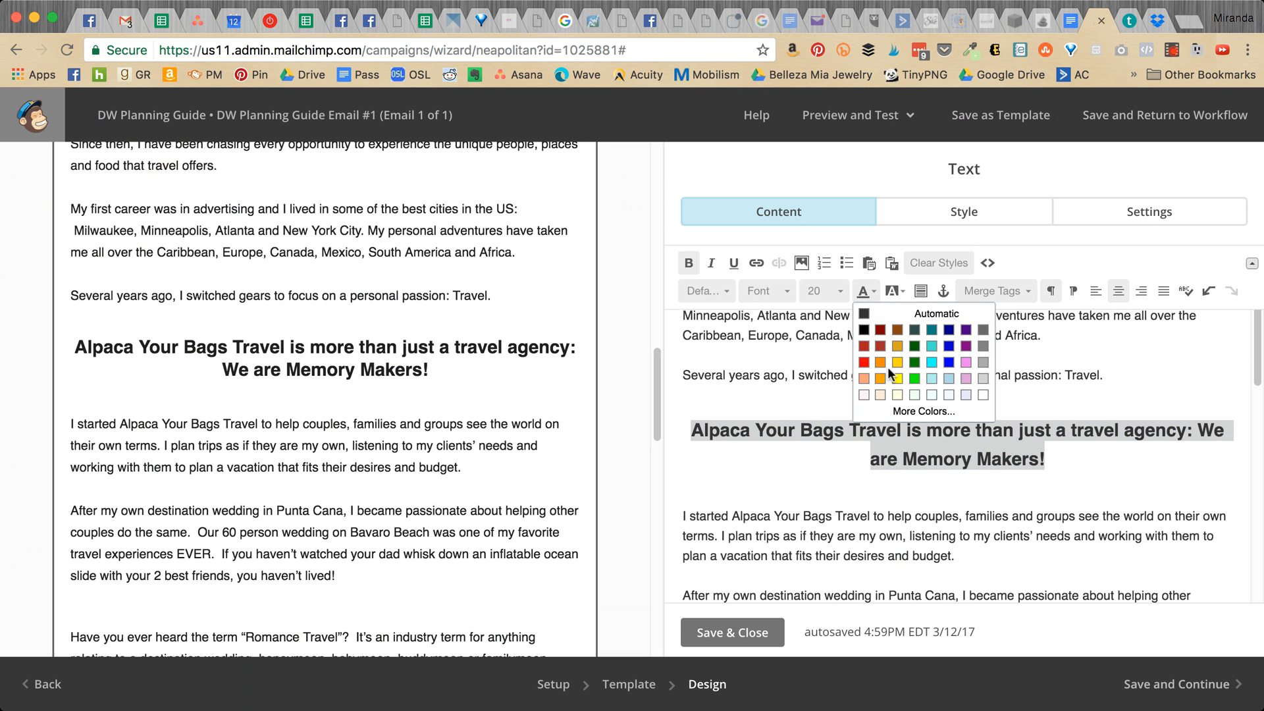
pyautogui.click(889, 411)
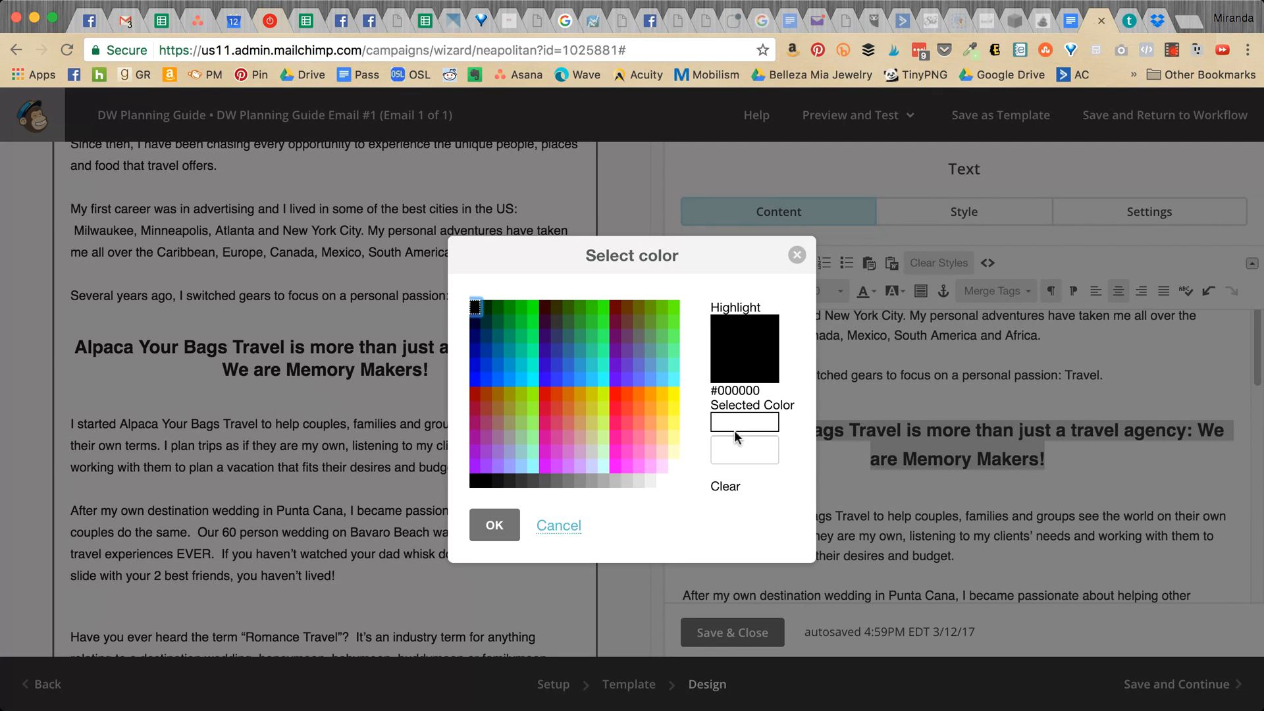
pyautogui.click(731, 449)
pyautogui.press('super+v')
pyautogui.click(717, 450)
pyautogui.write('#')
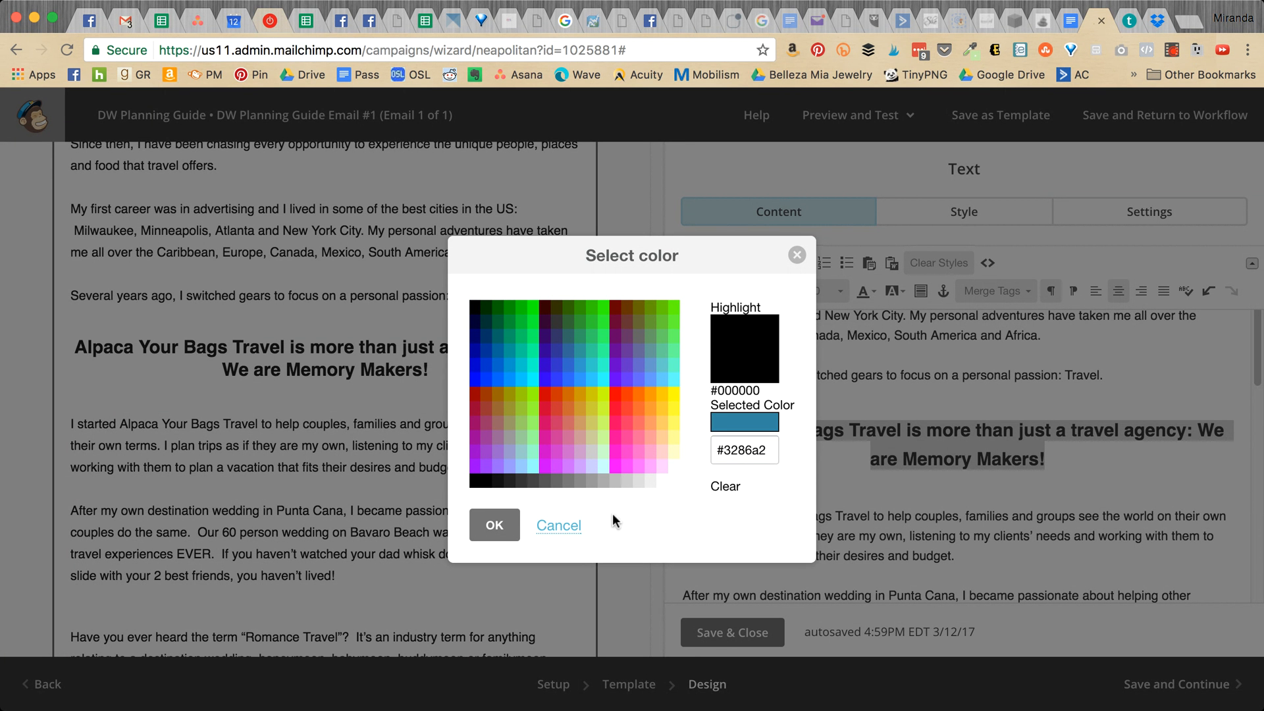
pyautogui.click(495, 527)
pyautogui.click(976, 518)
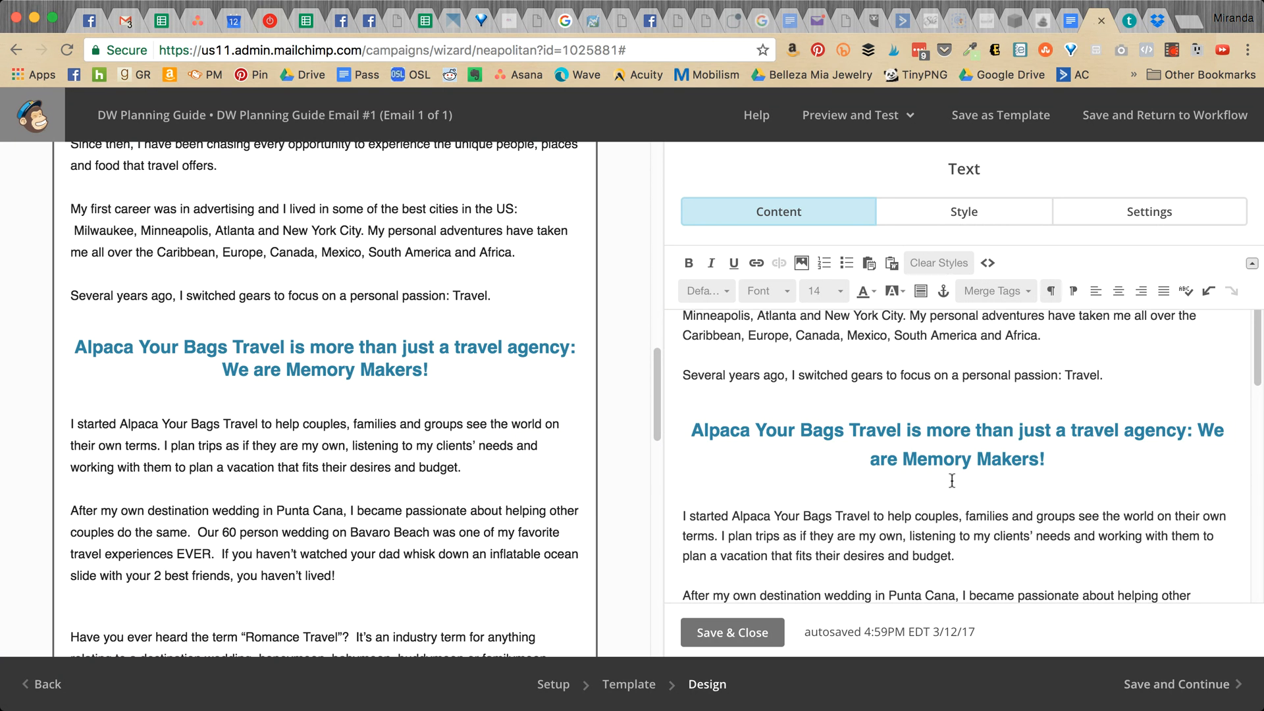
# - Redo the break above the "After my own destination wedding in Punta Cana" paragraph, leaving one blank line
pyautogui.scroll(-3, 952, 480)
pyautogui.click(682, 485)
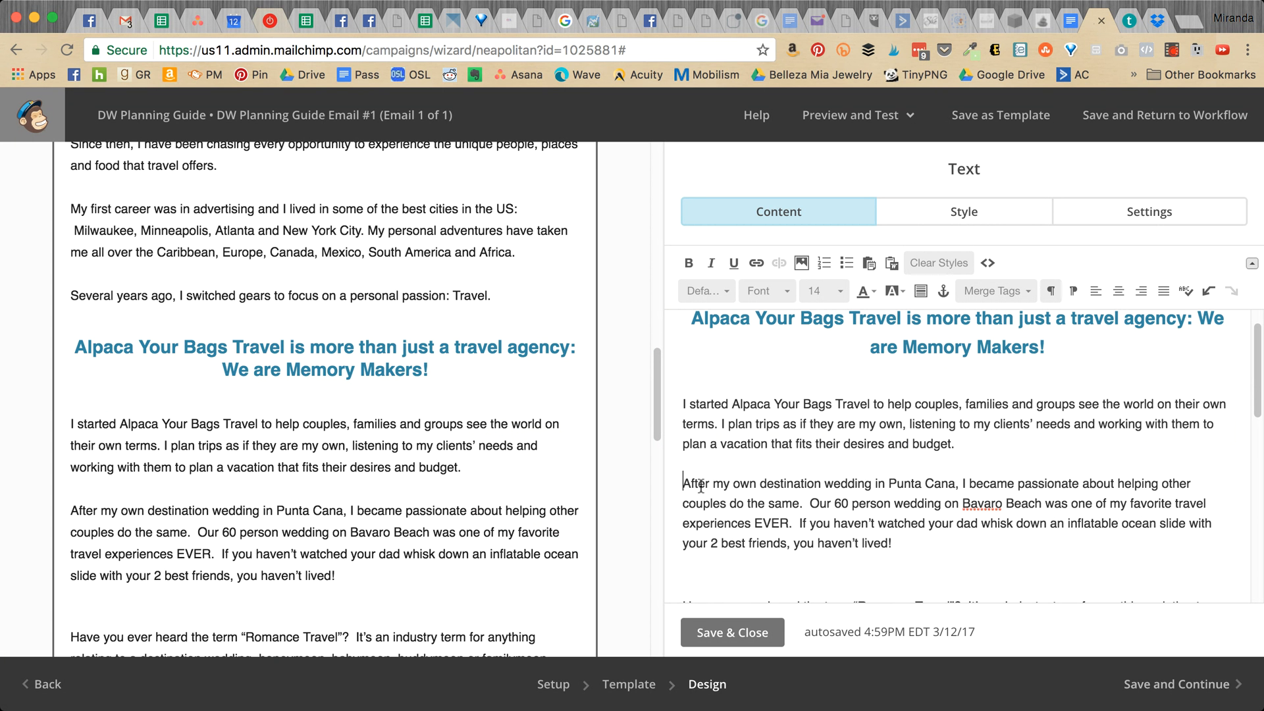
pyautogui.press('BackSpace')
pyautogui.press('BackSpace')
pyautogui.press('Return')
pyautogui.press('Return')
# - Remove the extra spaces before "Our 60 person wedding" and "If you haven't watched your dad" in the Punta Cana paragraph
pyautogui.scroll(-1, 742, 485)
pyautogui.click(810, 474)
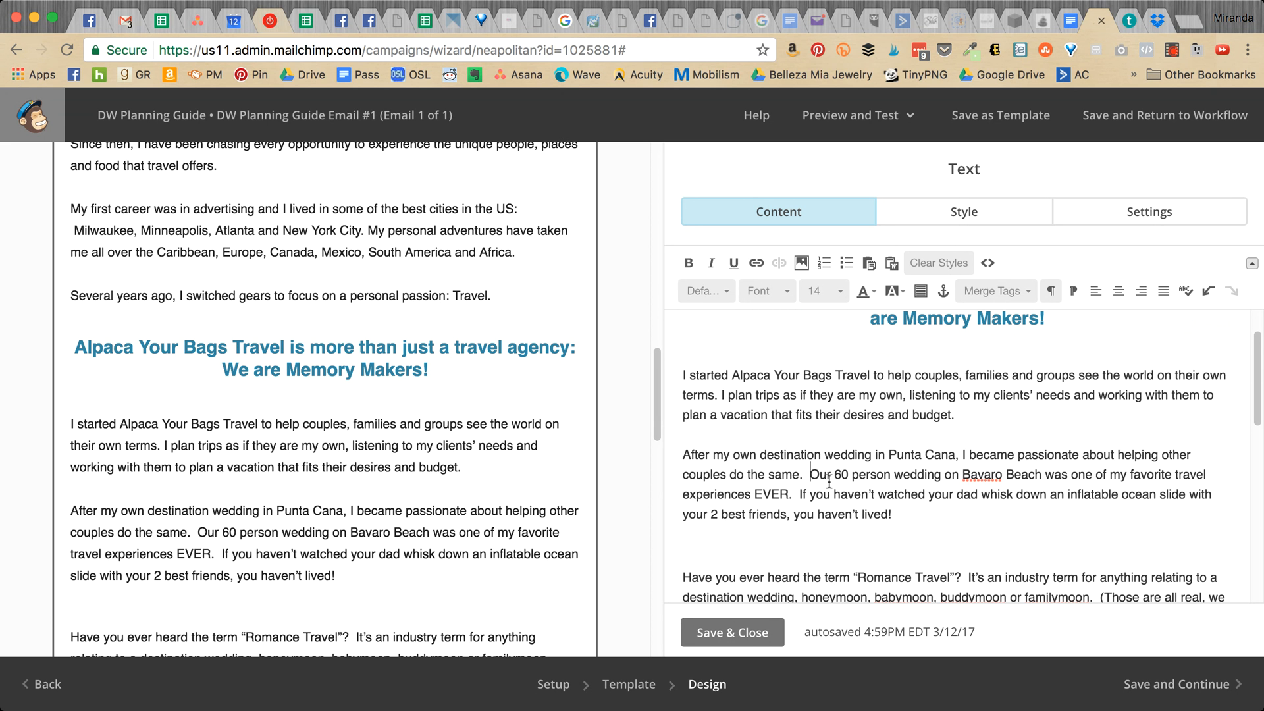
pyautogui.press('BackSpace')
pyautogui.press('BackSpace')
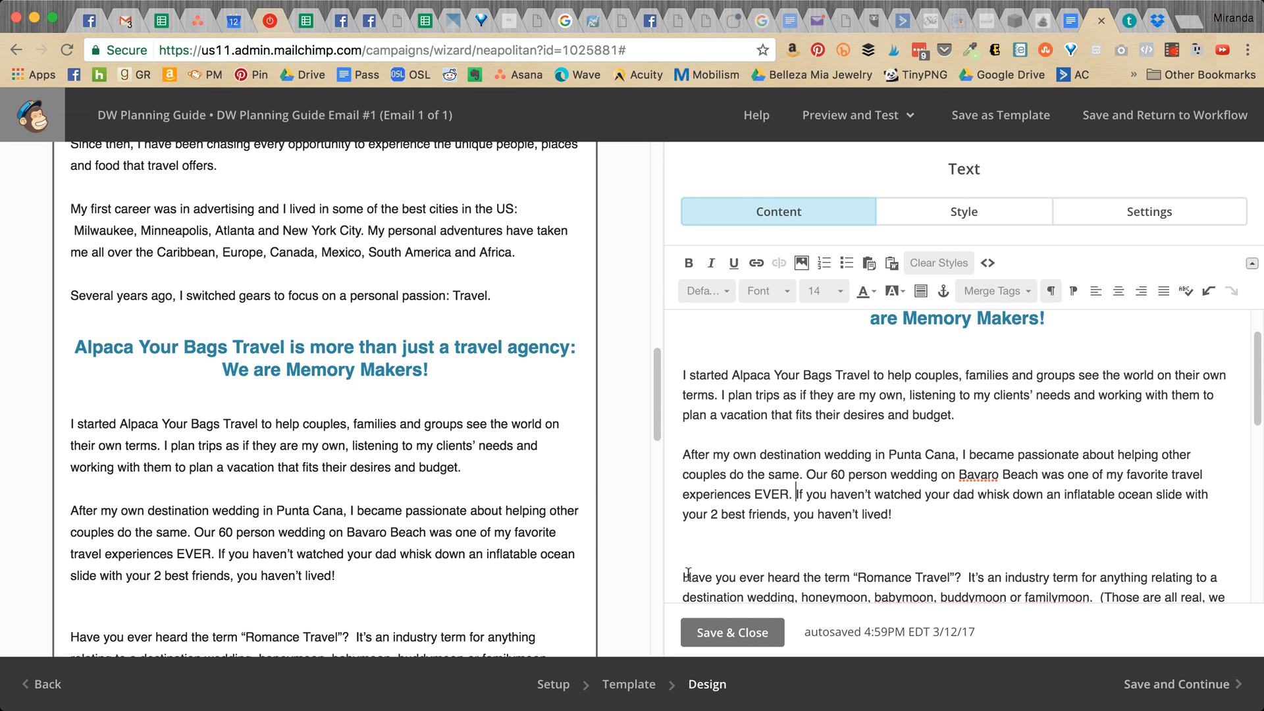
# - Reduce the gap above the "Have you ever heard the term" paragraph to one blank line and remove its extra spaces between sentences
pyautogui.press('BackSpace')
pyautogui.press('BackSpace')
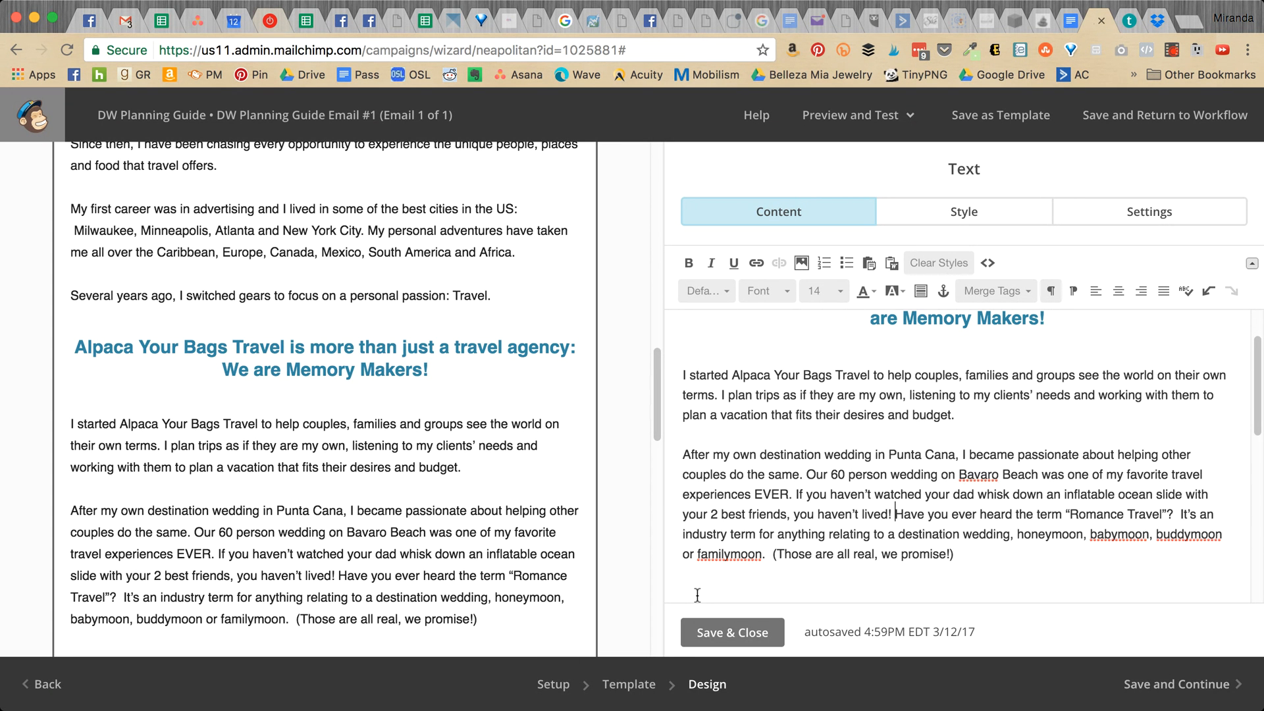
pyautogui.press('Return')
pyautogui.scroll(-2, 856, 500)
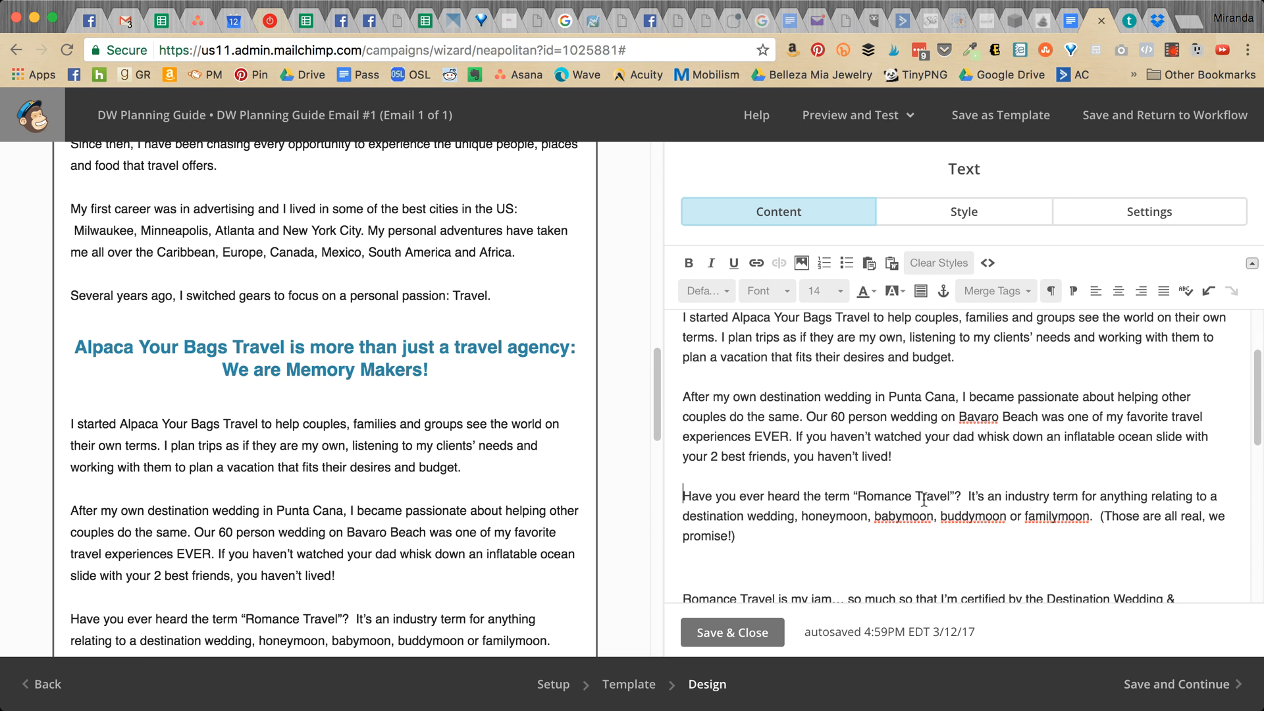
pyautogui.click(963, 488)
pyautogui.press('BackSpace')
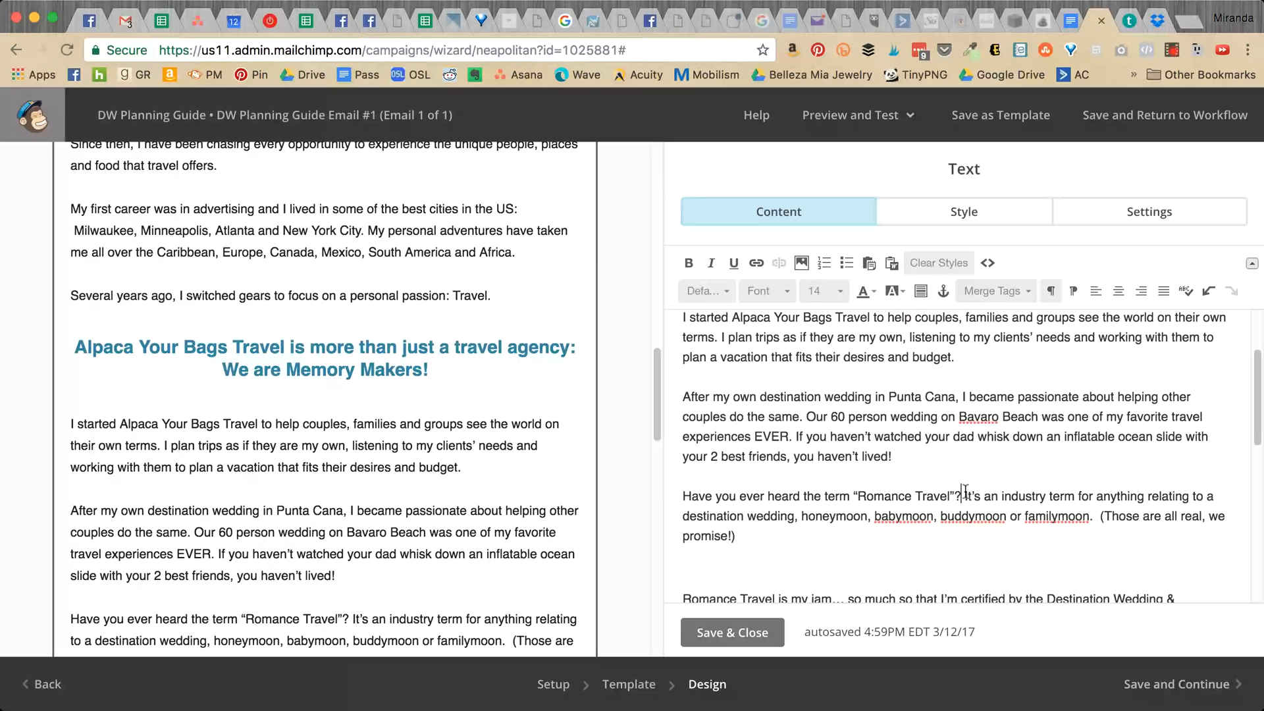
pyautogui.scroll(-1, 876, 504)
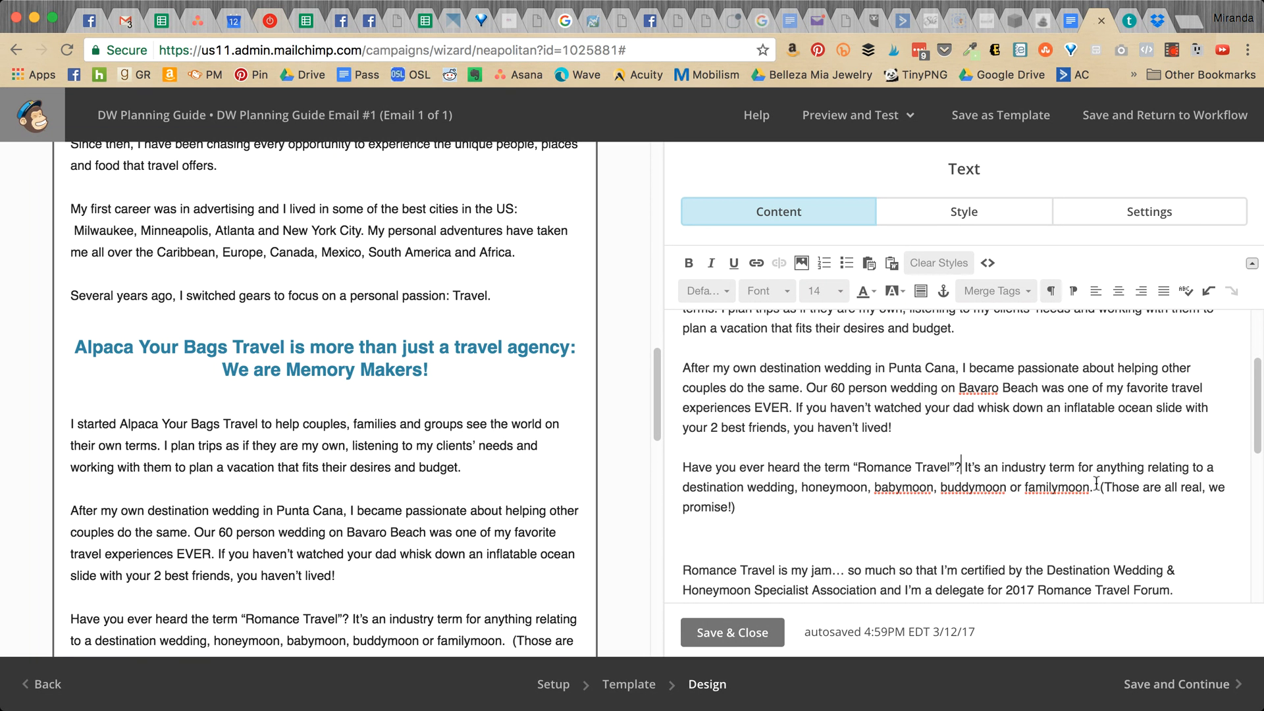
pyautogui.press('BackSpace')
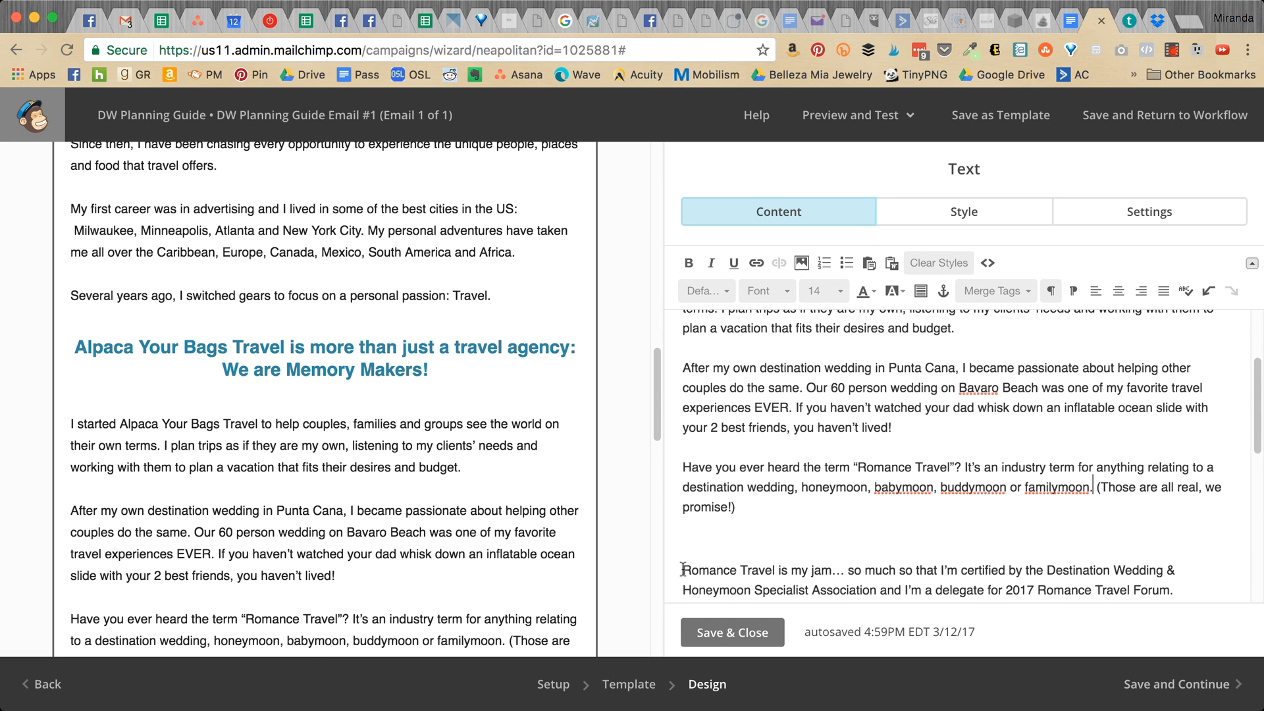
# - Reduce the gap above "Romance Travel is my jam" to one blank line and remove the space after its ellipsis
pyautogui.press('BackSpace')
pyautogui.press('BackSpace')
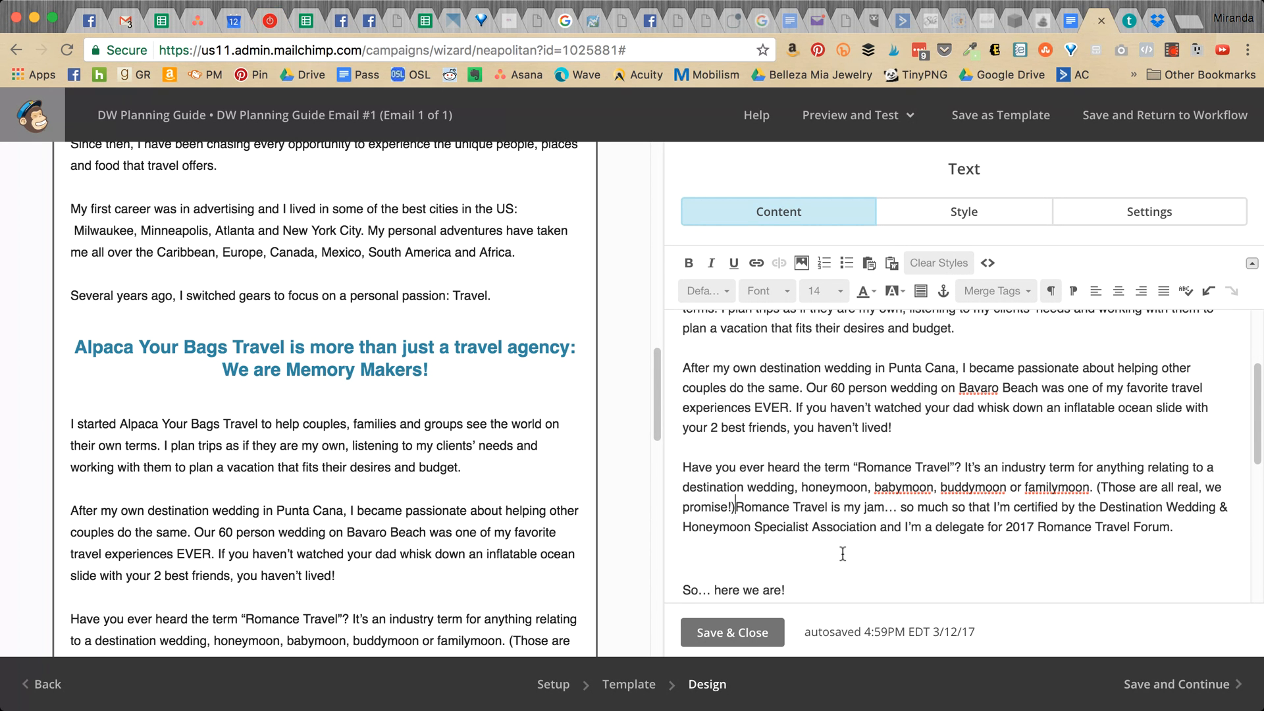
pyautogui.press('Return')
pyautogui.click(847, 547)
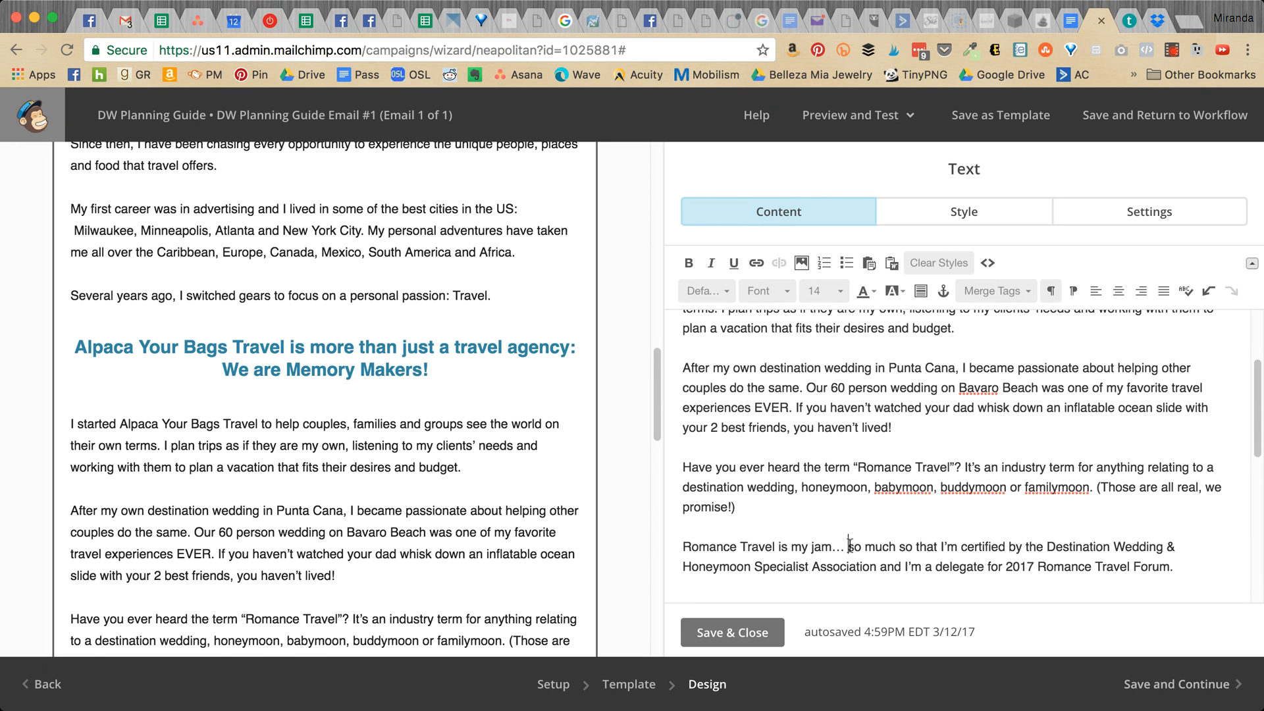
pyautogui.press('BackSpace')
# - Reduce the gaps above "So… here we are!" and "If you already know that a Destination Wedding" to one blank line each
pyautogui.scroll(-4, 866, 448)
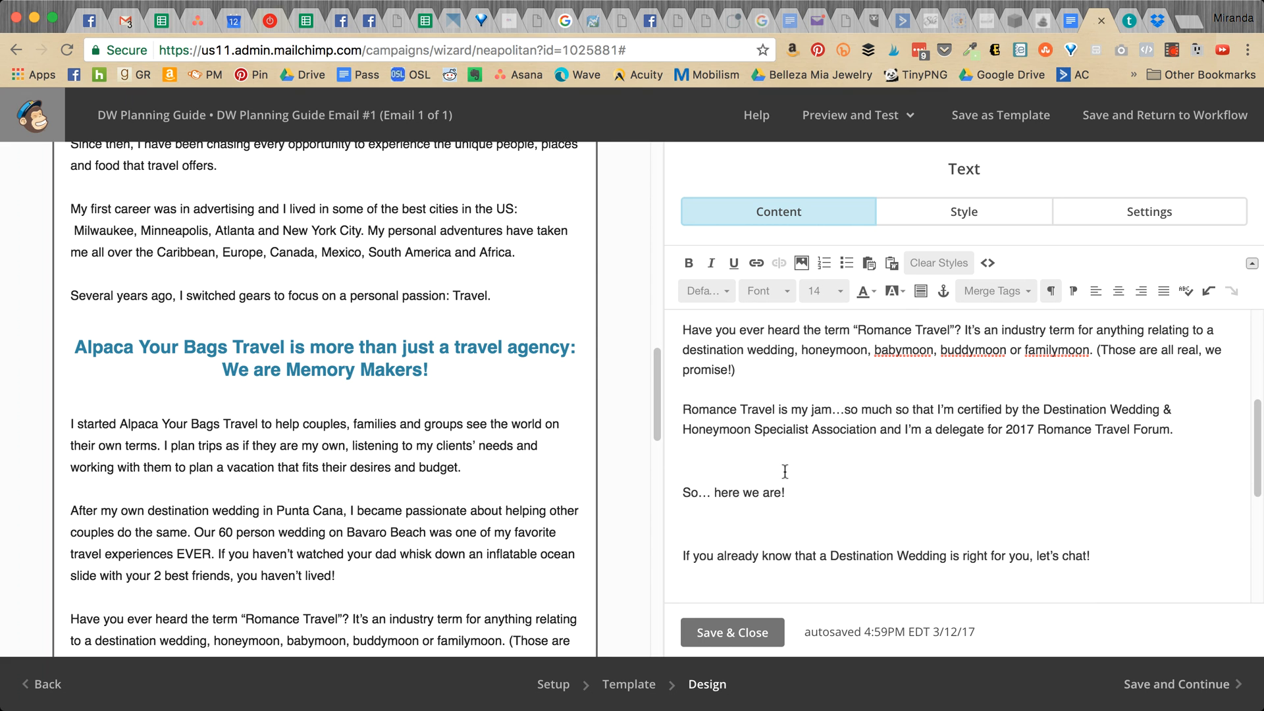
pyautogui.press('BackSpace')
pyautogui.press('BackSpace')
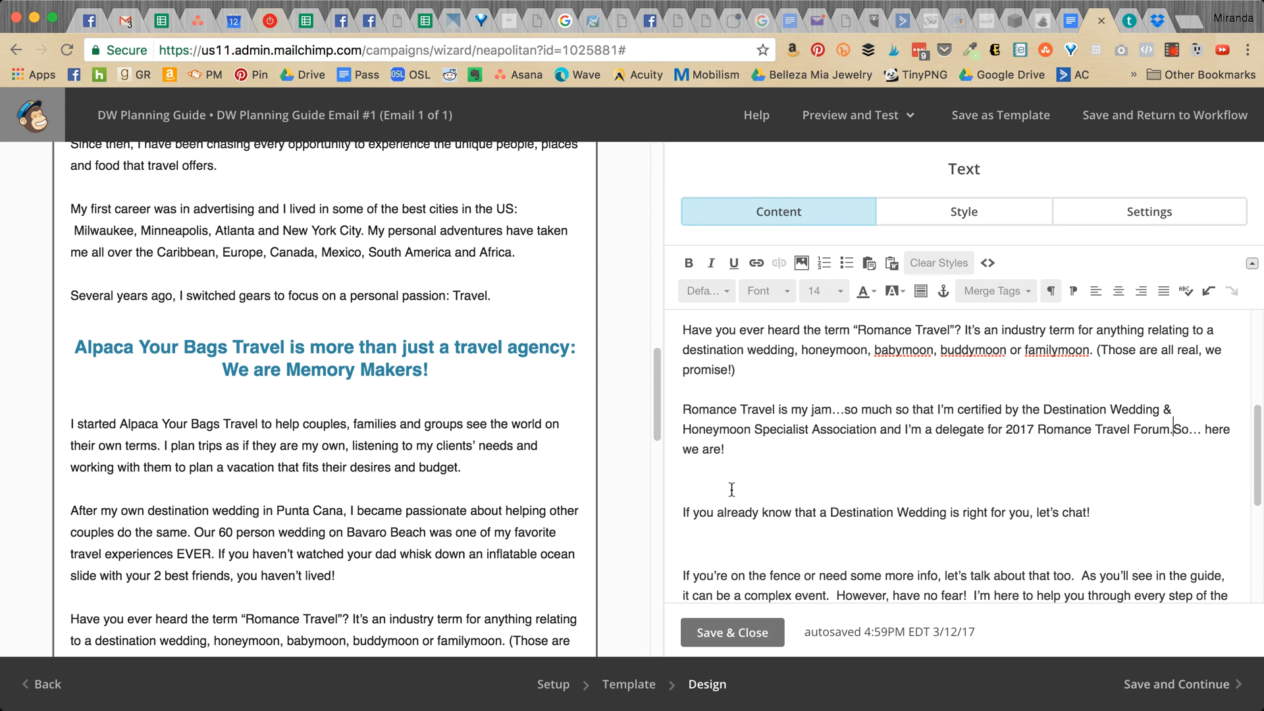
pyautogui.press('Return')
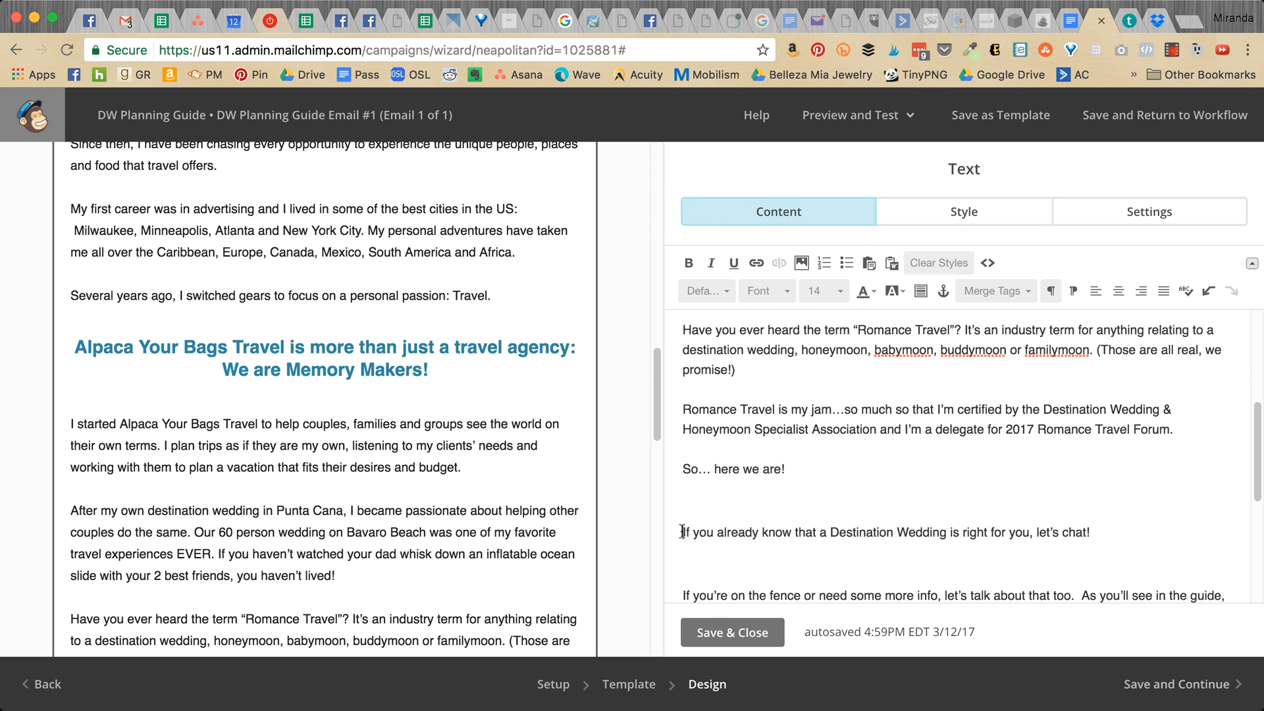
pyautogui.press('BackSpace')
pyautogui.press('BackSpace')
pyautogui.press('Return')
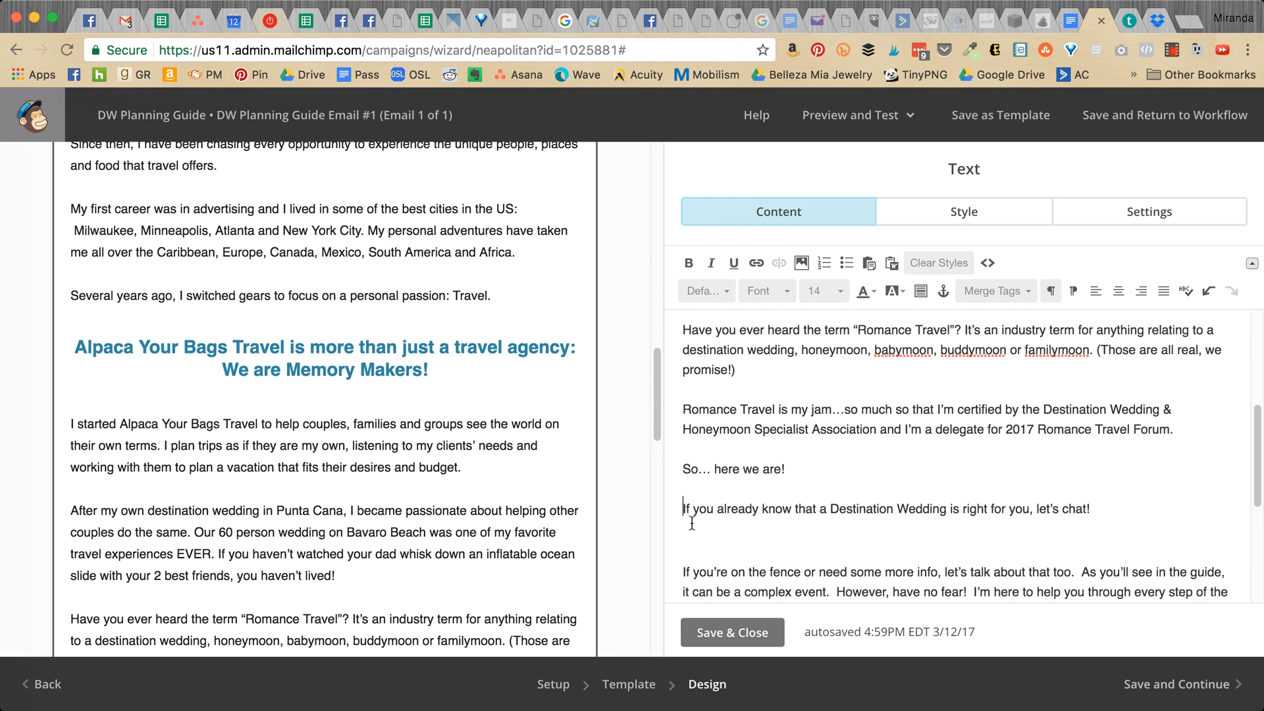
# - Reduce the gap above the "If you're on the fence or need some more info" paragraph to one blank line
pyautogui.click(677, 558)
pyautogui.press('BackSpace')
pyautogui.press('BackSpace')
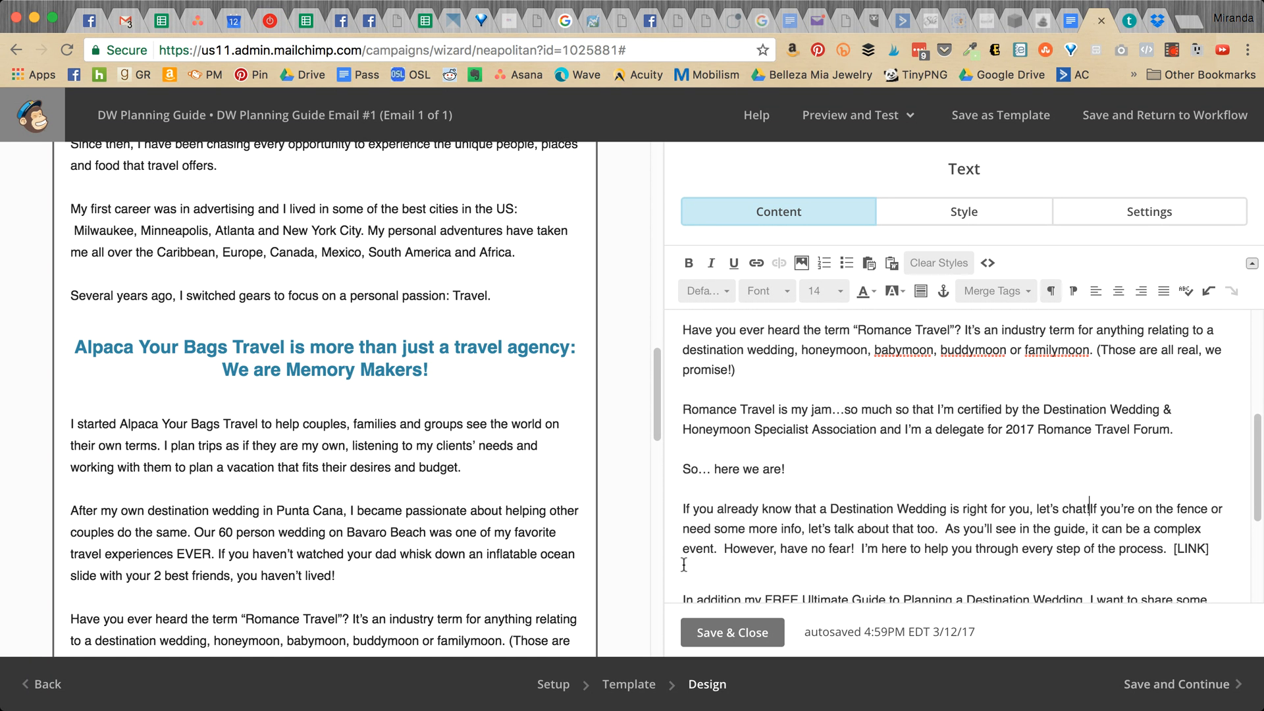
pyautogui.press('Return')
# - Delete the [LINK] placeholder after "every step of the process." and leave one blank line above "In addition my FREE Ultimate Guide"
pyautogui.scroll(-3, 751, 436)
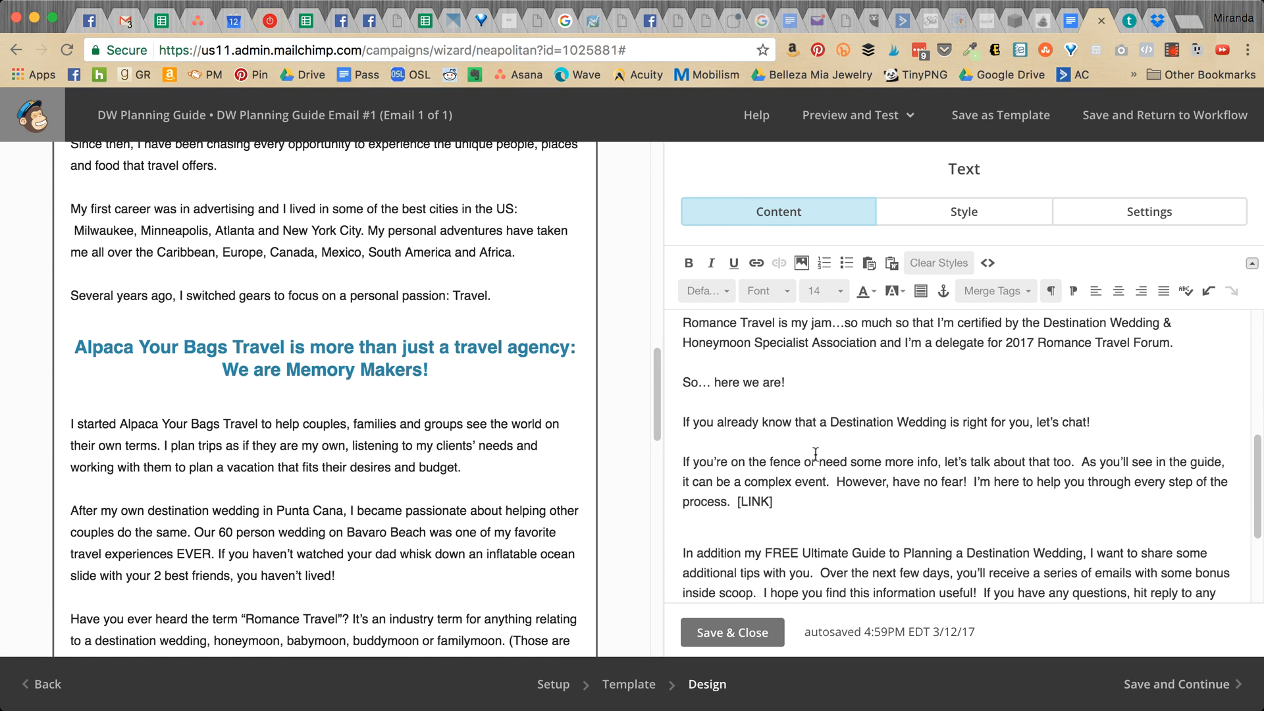
pyautogui.scroll(-1, 809, 485)
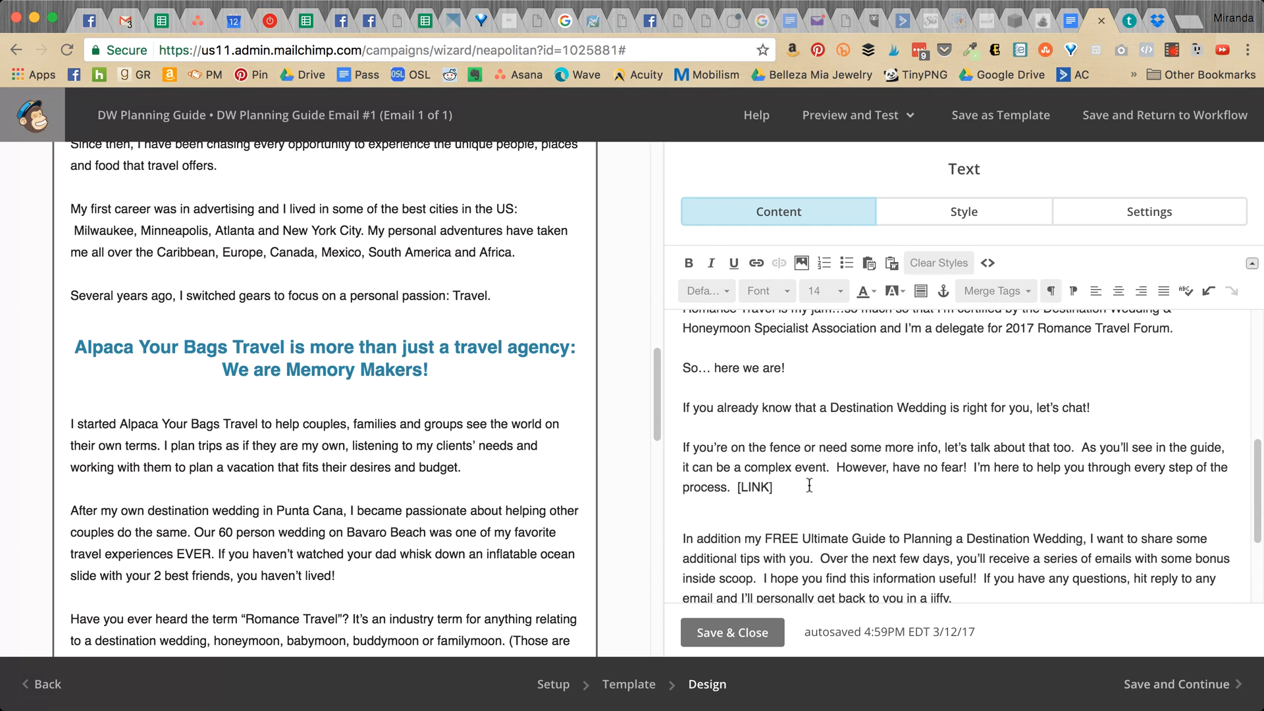
pyautogui.press('BackSpace')
pyautogui.press('BackSpace')
pyautogui.press('BackSpace')
pyautogui.press('BackSpace')
pyautogui.press('BackSpace')
pyautogui.press('BackSpace')
pyautogui.press('BackSpace')
pyautogui.press('BackSpace')
pyautogui.press('Return')
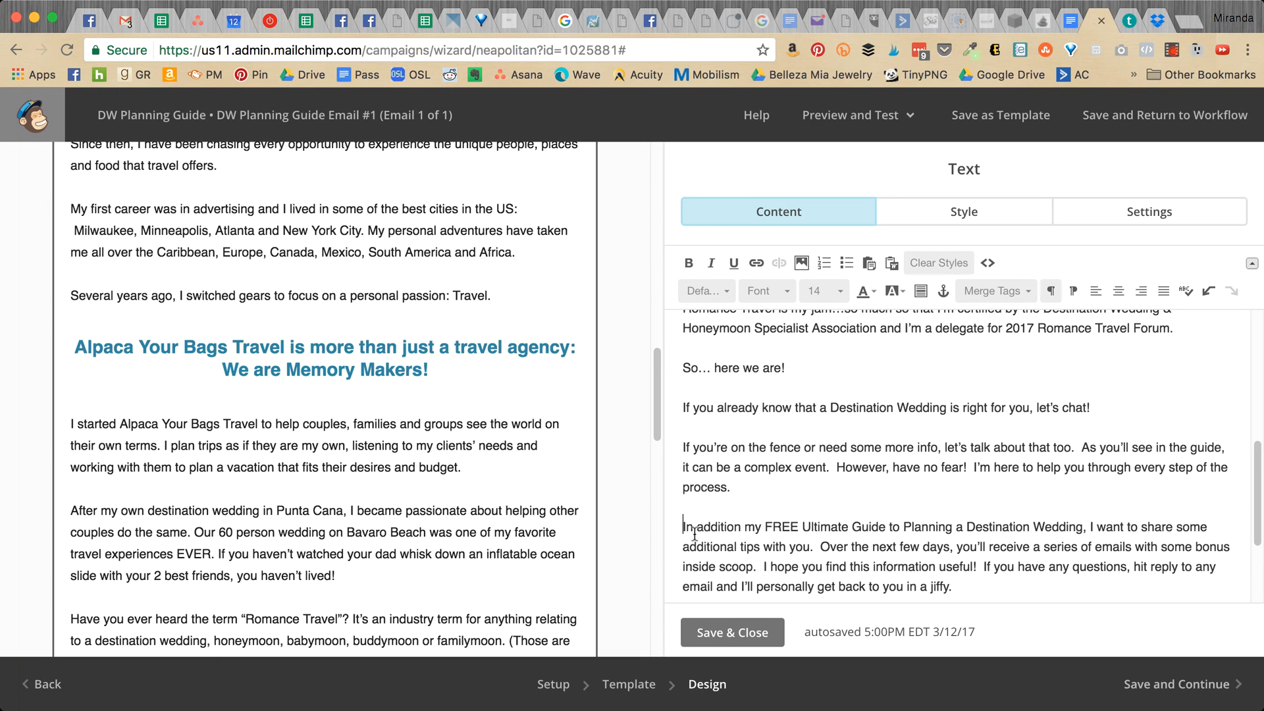
# - Reduce the gap above "Don't forget to download your Ultimate Guide to Planning a Destination Wedding!" to one blank line
pyautogui.scroll(-3, 794, 507)
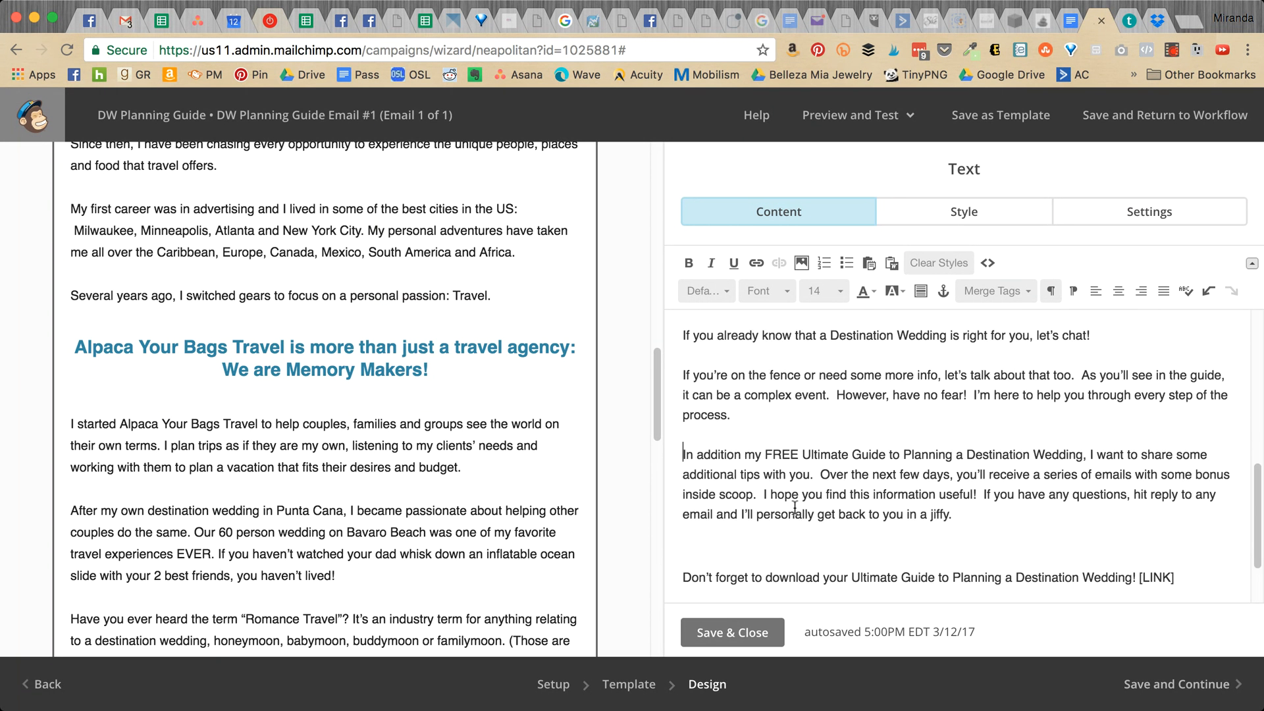
pyautogui.click(680, 565)
pyautogui.press('BackSpace')
pyautogui.press('BackSpace')
pyautogui.press('BackSpace')
pyautogui.press('Return')
pyautogui.press('Return')
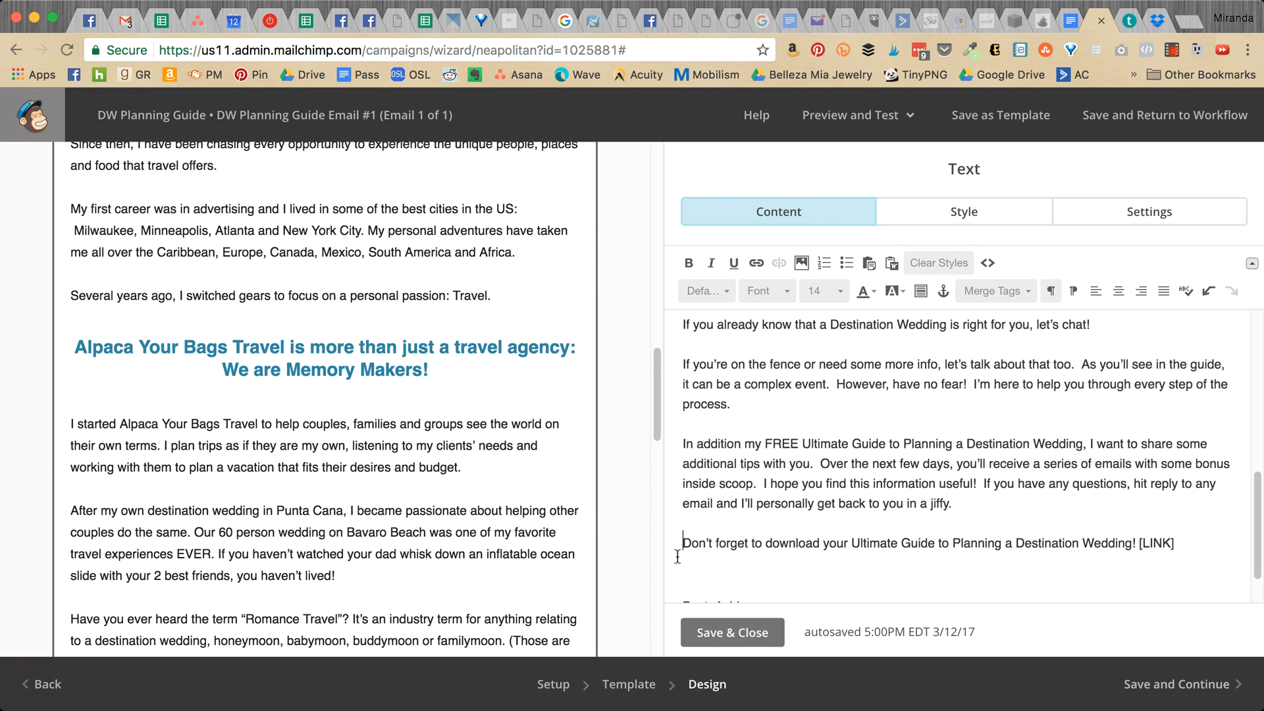
# - Return to the "let's chat!" line and open alpacayourbags.com in a new browser tab
pyautogui.scroll(3, 761, 519)
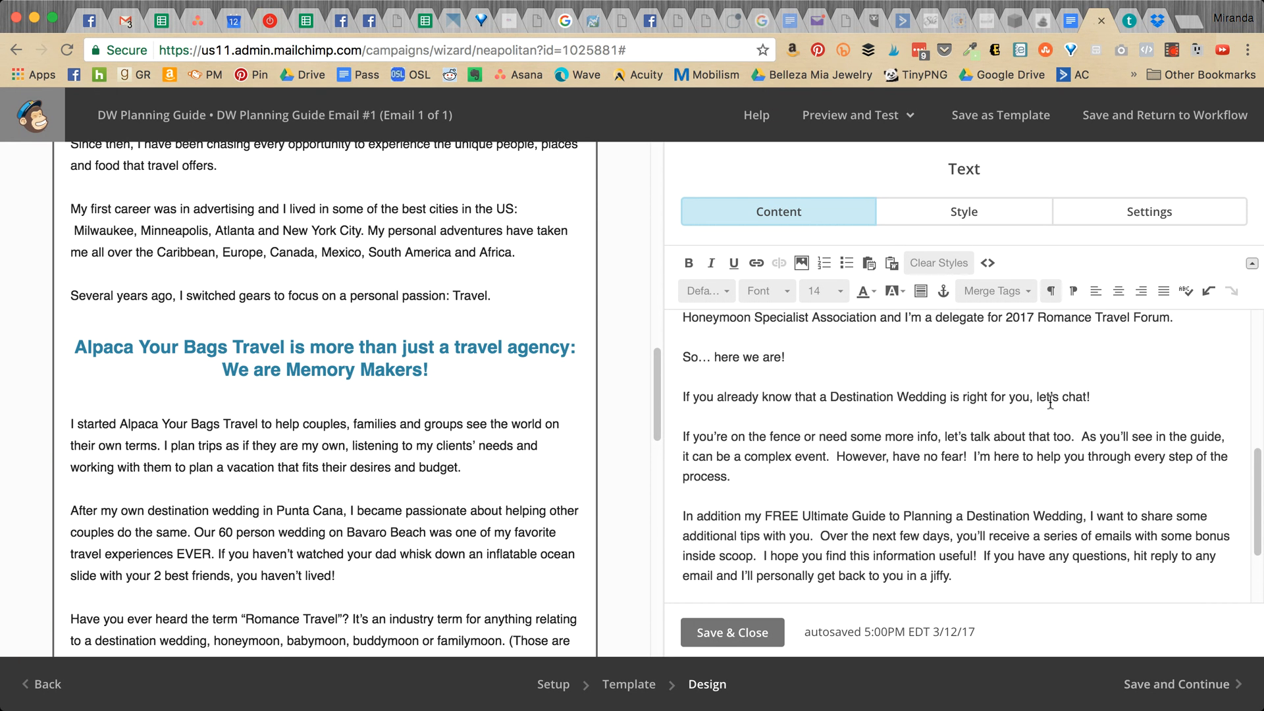
pyautogui.moveTo(1089, 395); pyautogui.dragTo(1067, 393)
pyautogui.click(1070, 456)
pyautogui.press('super+t')
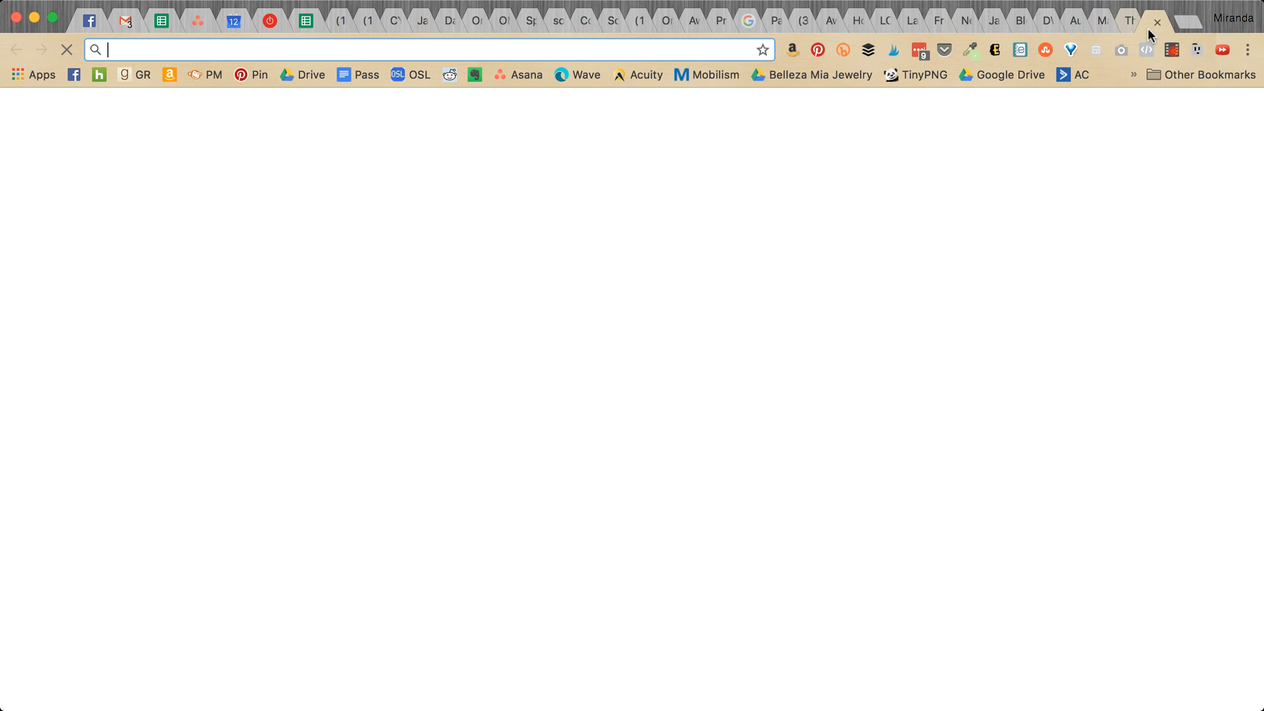
pyautogui.write('alpacayourbags.com')
pyautogui.press('Return')
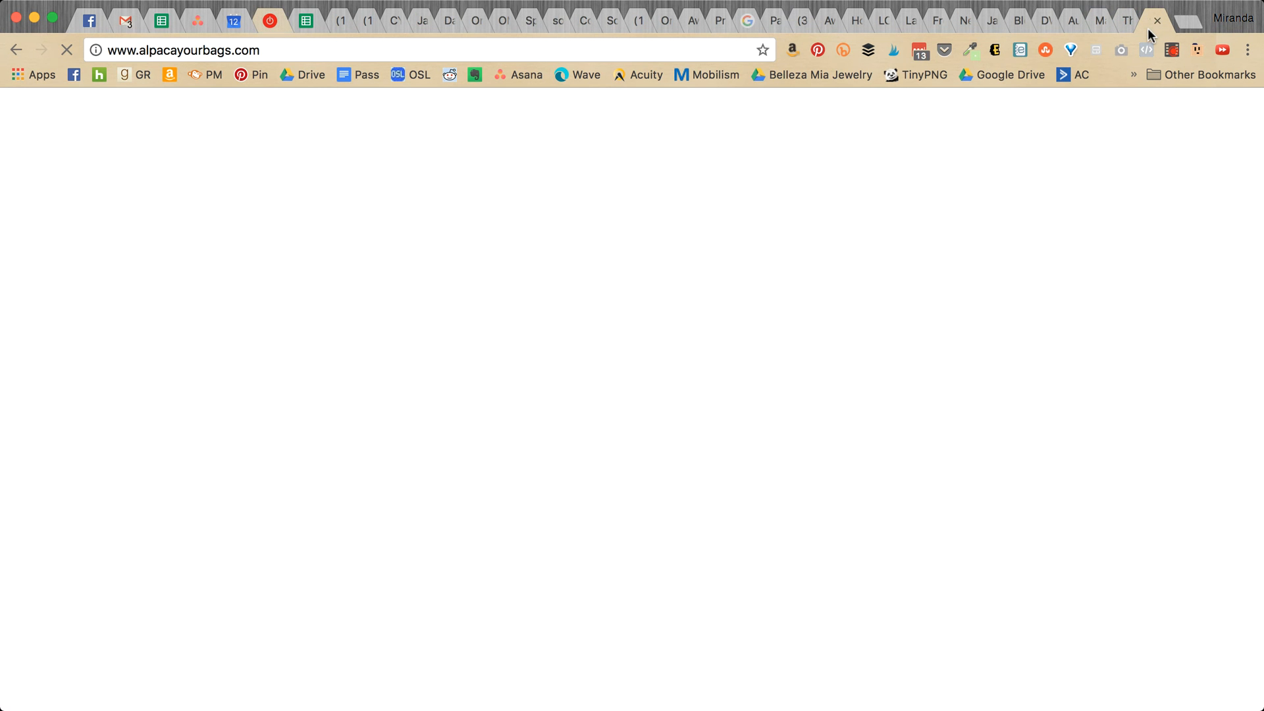
# - Find the free destination wedding consultation banner on the site's Weddings & Honeymoons page and open its scheduling page
pyautogui.scroll(-10, 356, 429)
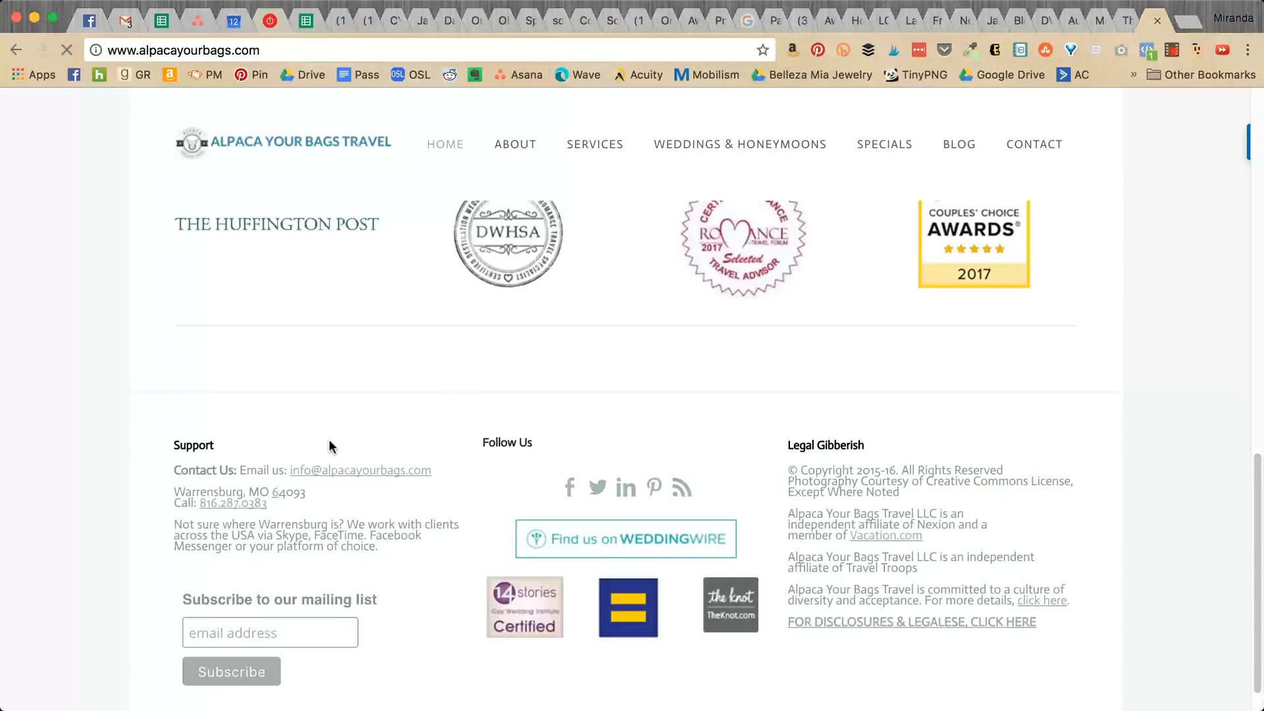
pyautogui.scroll(10, 336, 448)
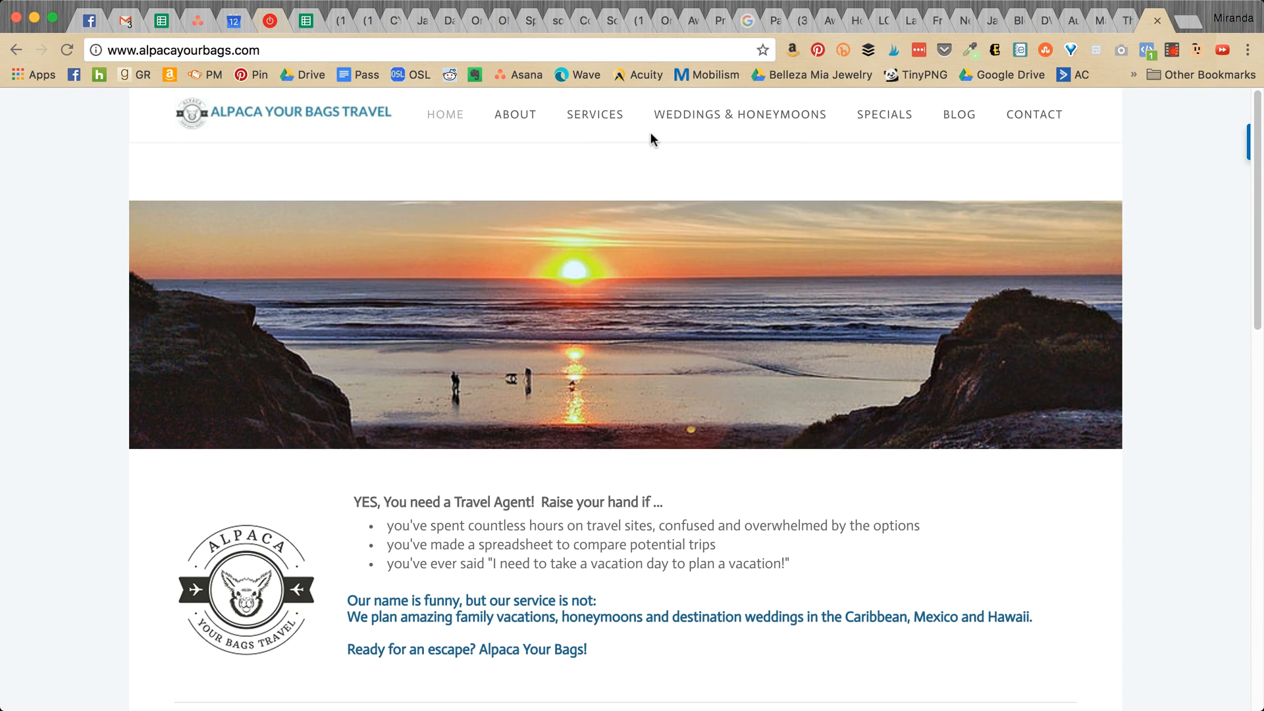
pyautogui.click(707, 121)
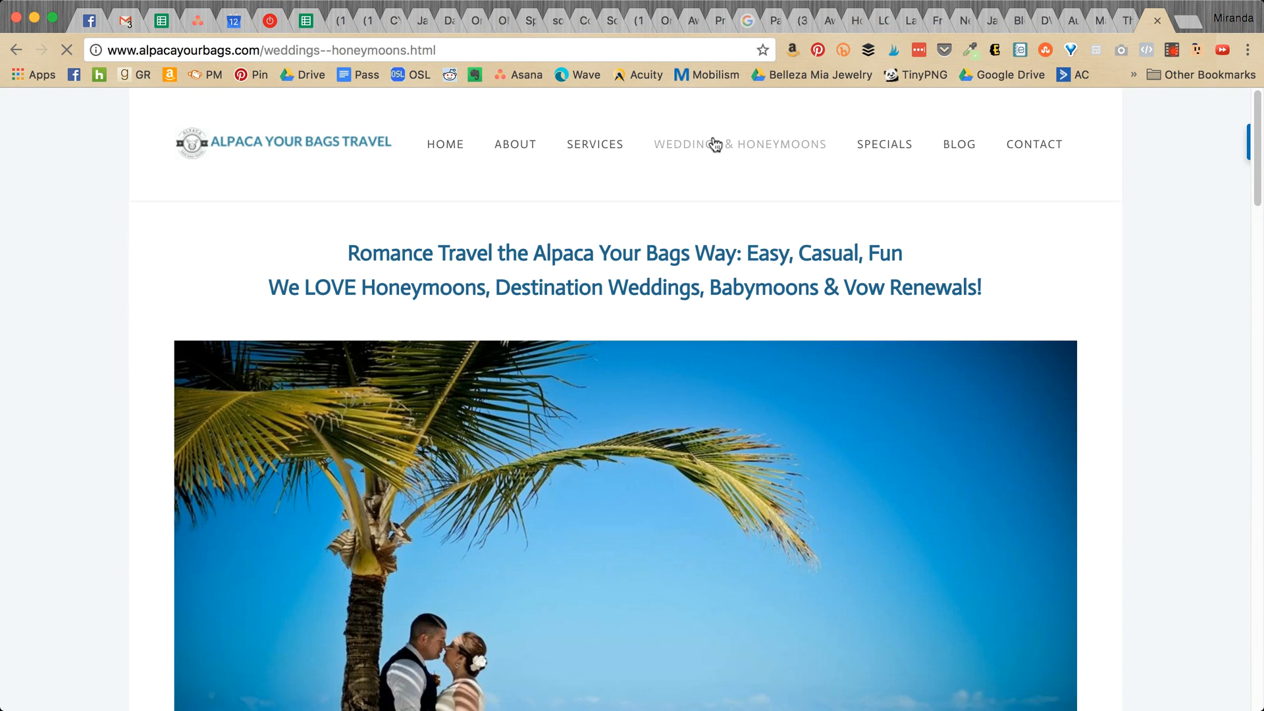
pyautogui.scroll(-10, 626, 268)
pyautogui.scroll(-6, 658, 268)
pyautogui.scroll(6, 705, 268)
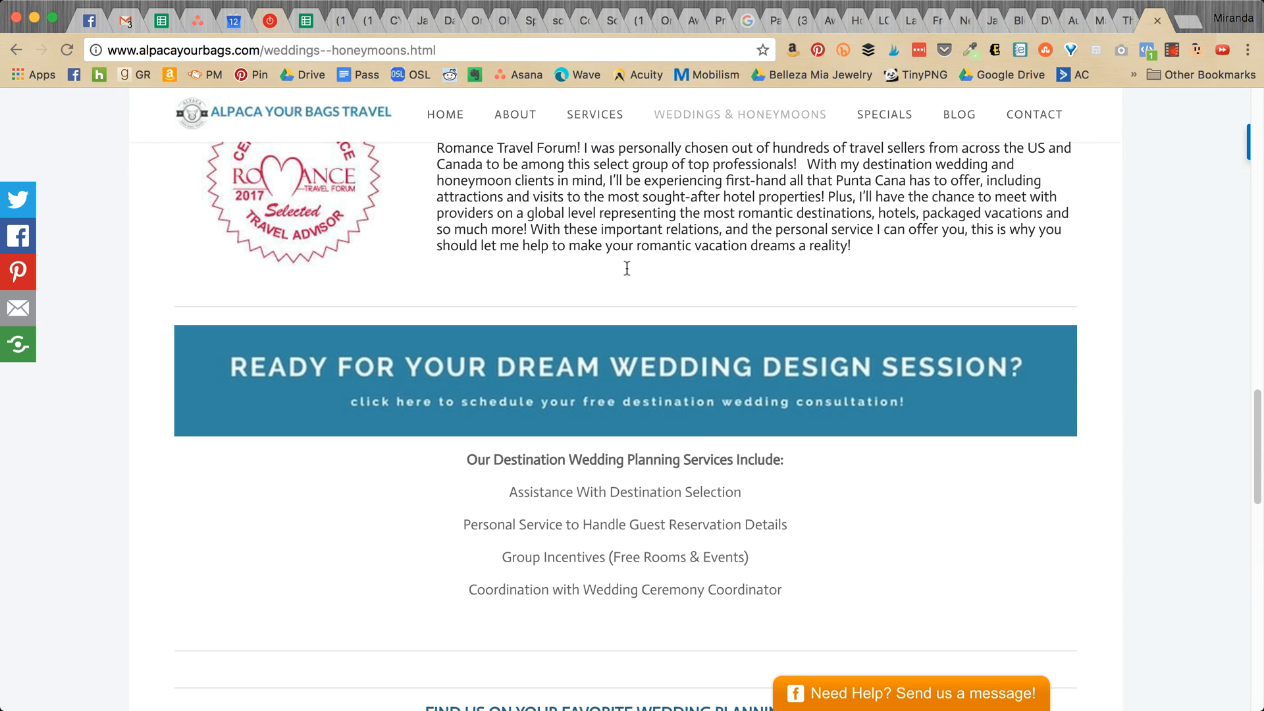
pyautogui.click(743, 407)
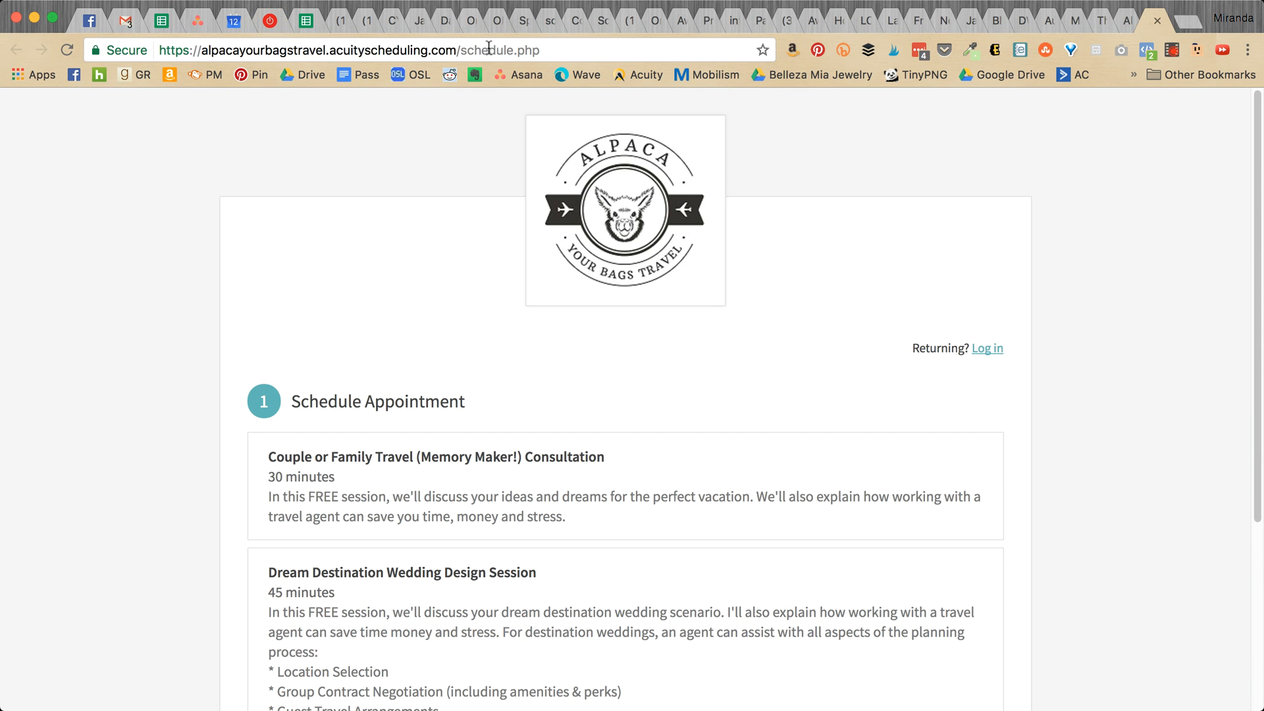
# - Check the offered appointment types and copy the Acuity scheduling page's web address
pyautogui.scroll(-4, 337, 281)
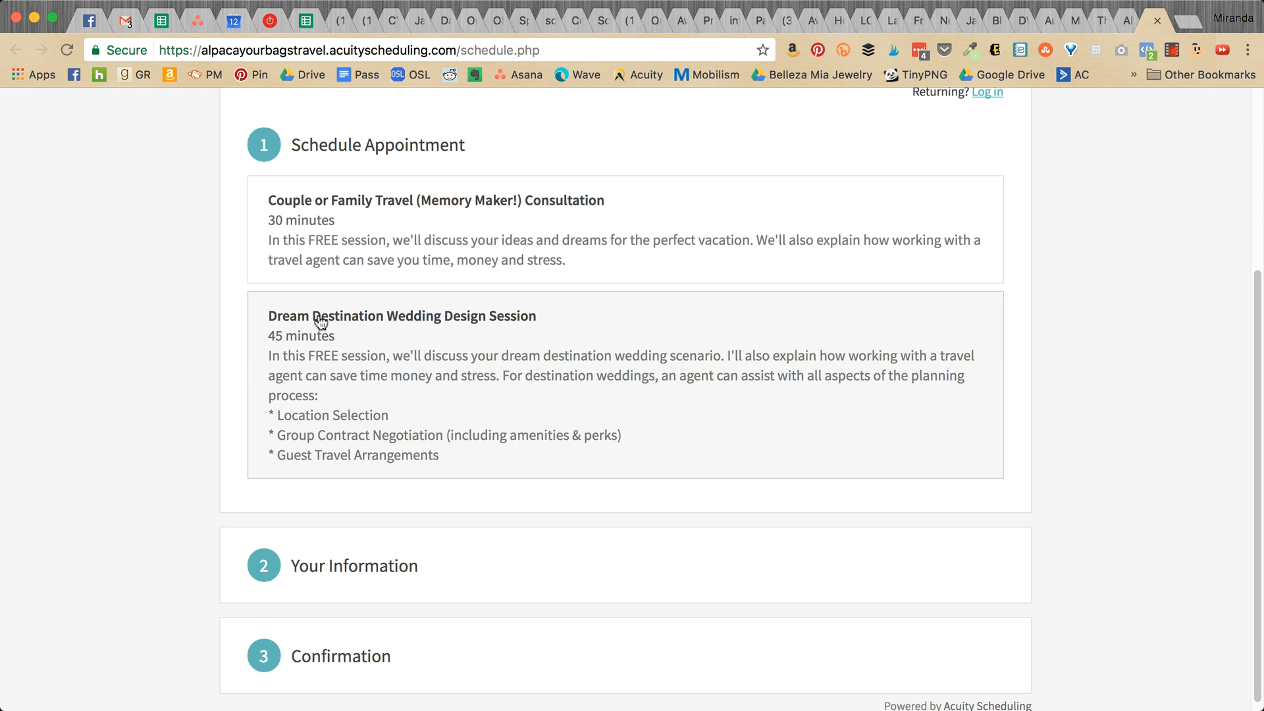
pyautogui.click(373, 52)
pyautogui.press('super+c')
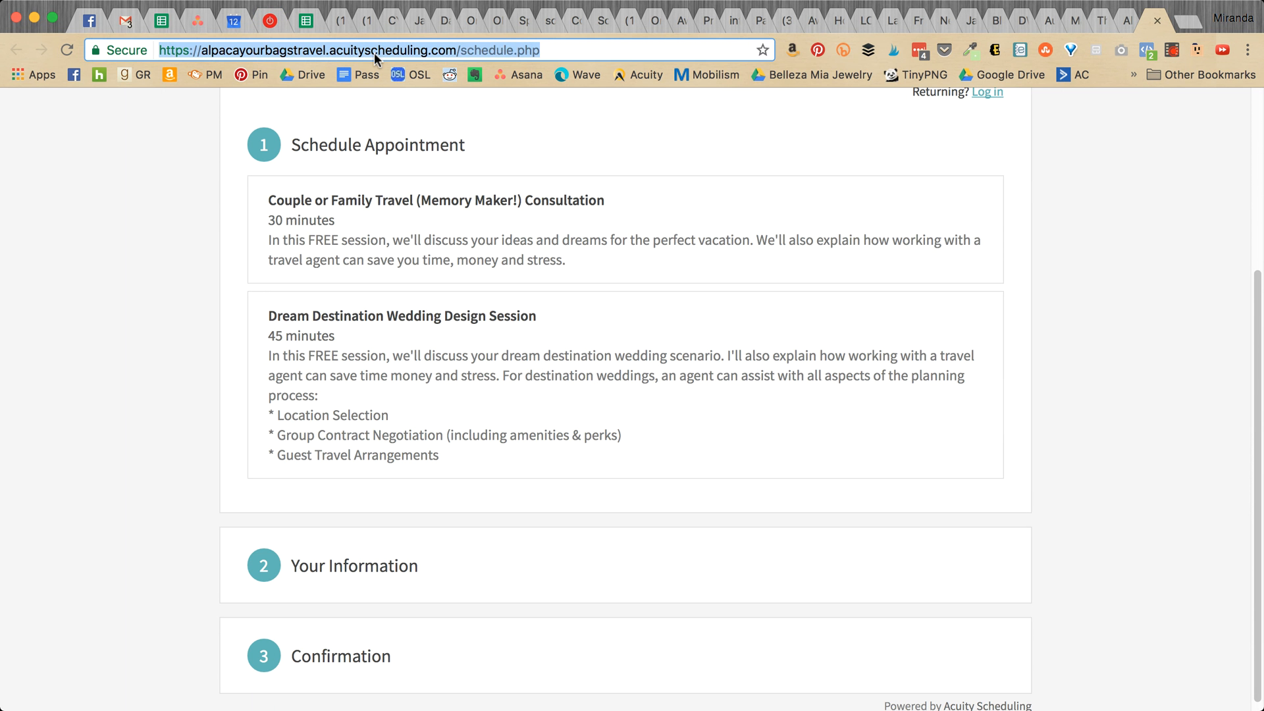
# - Switch back to MailChimp and link the words "let's chat!" to the copied scheduling page address
pyautogui.click(1051, 25)
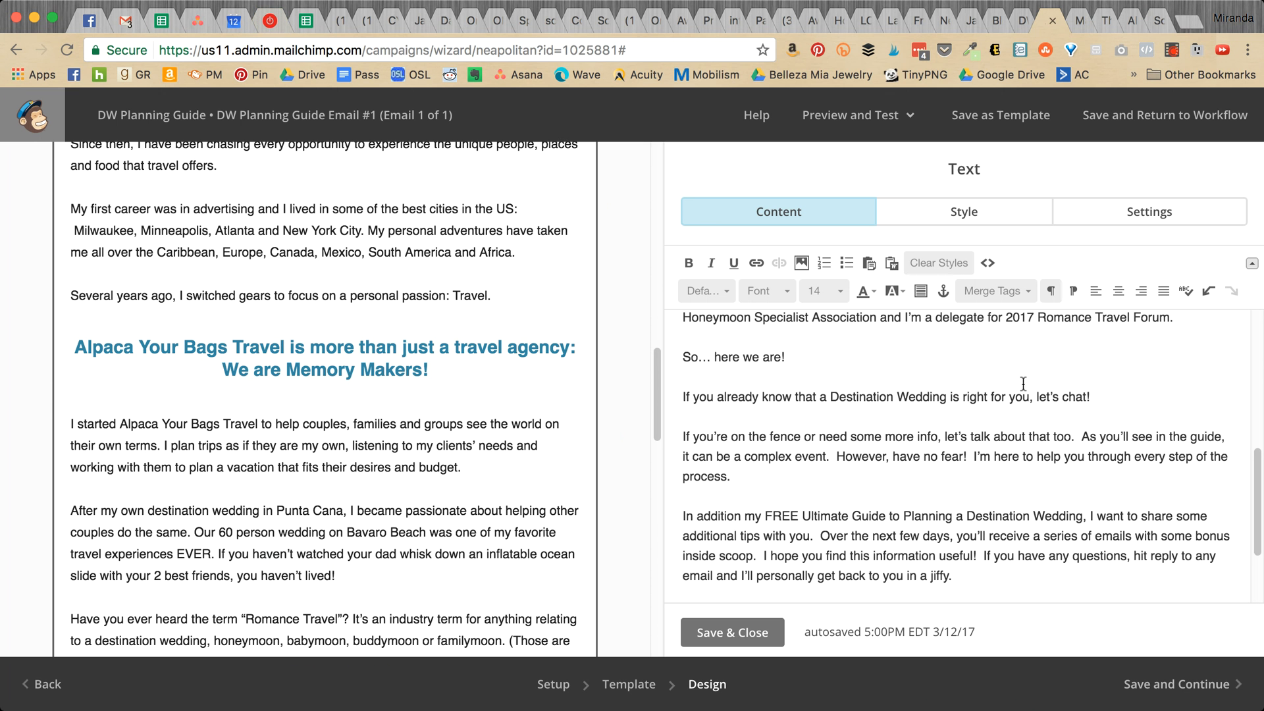
pyautogui.moveTo(1036, 391); pyautogui.dragTo(1088, 390)
pyautogui.click(756, 262)
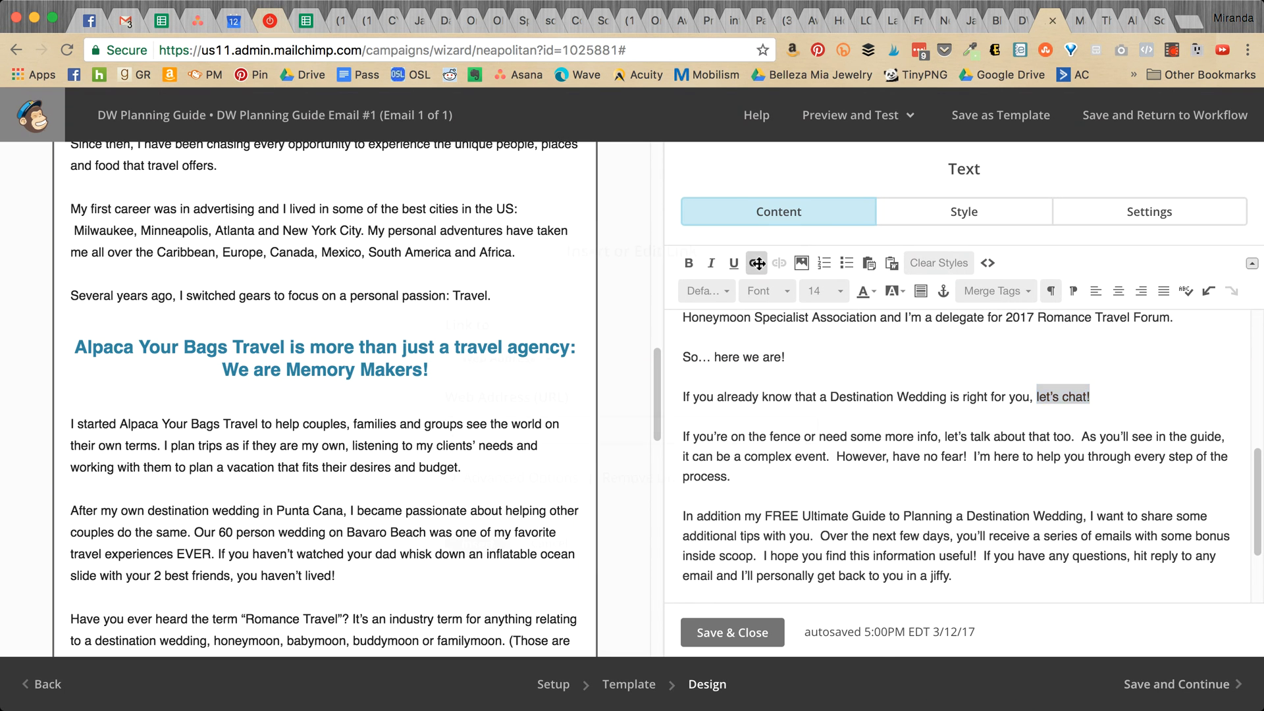
pyautogui.press('super+v')
pyautogui.click(480, 542)
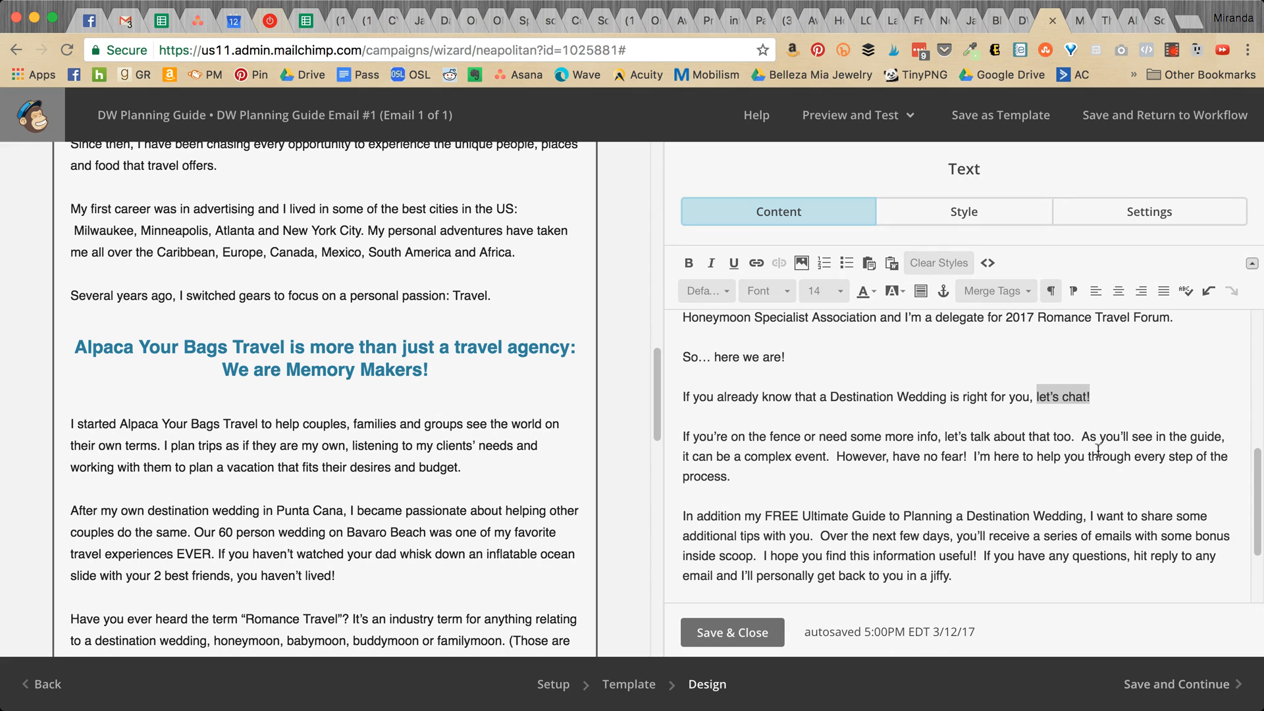
pyautogui.click(994, 487)
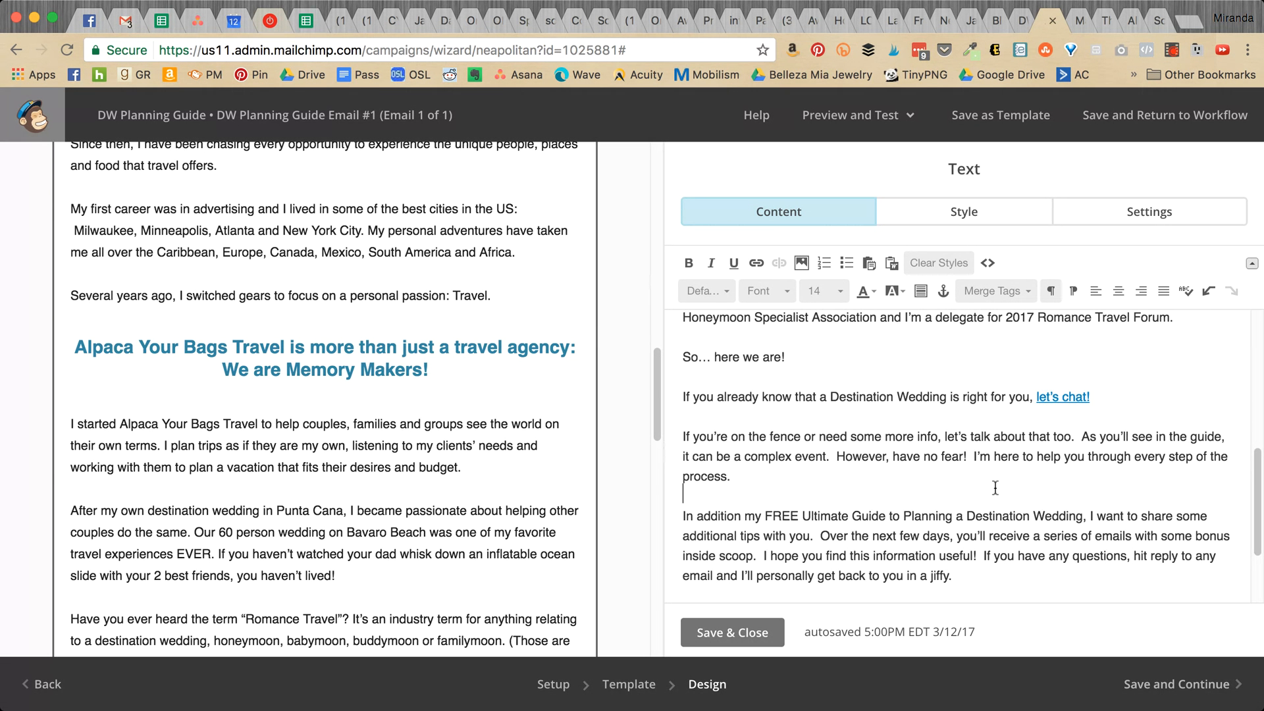
pyautogui.scroll(-3, 995, 487)
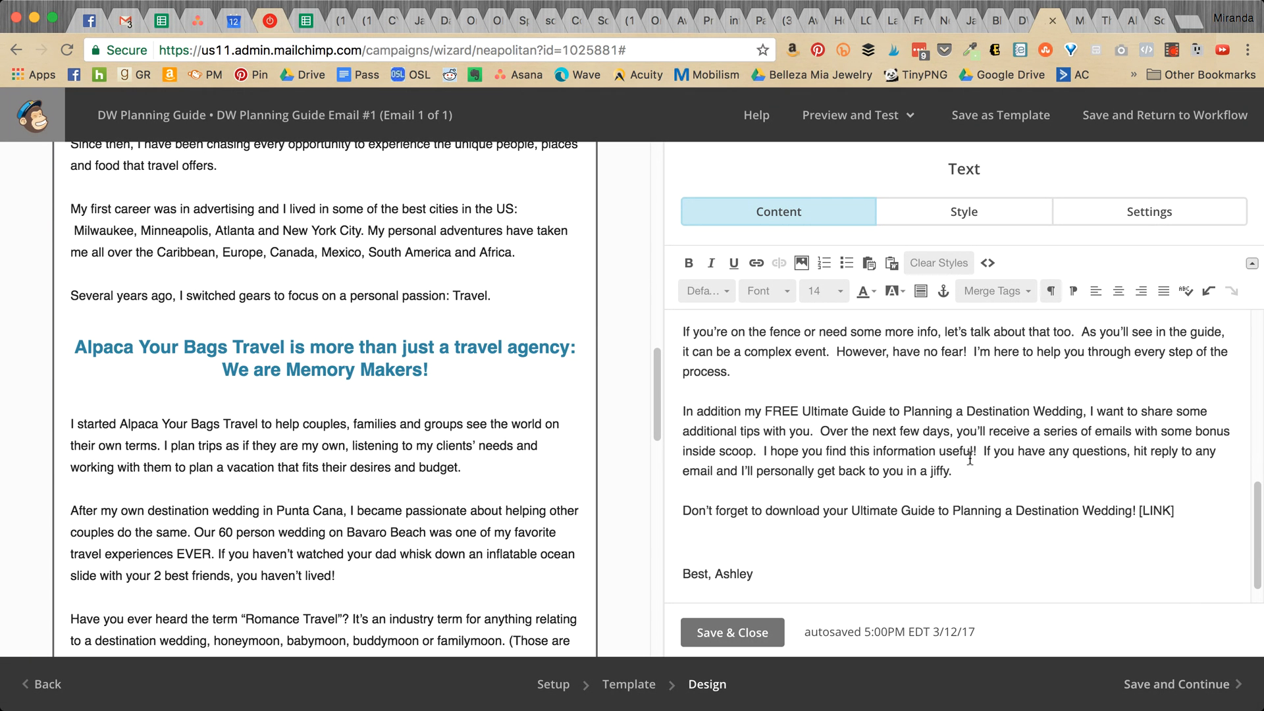
# - Remove the [LINK] placeholder from the end of the "Don't forget to download" line
pyautogui.click(1179, 503)
pyautogui.press('BackSpace')
pyautogui.press('BackSpace')
pyautogui.press('BackSpace')
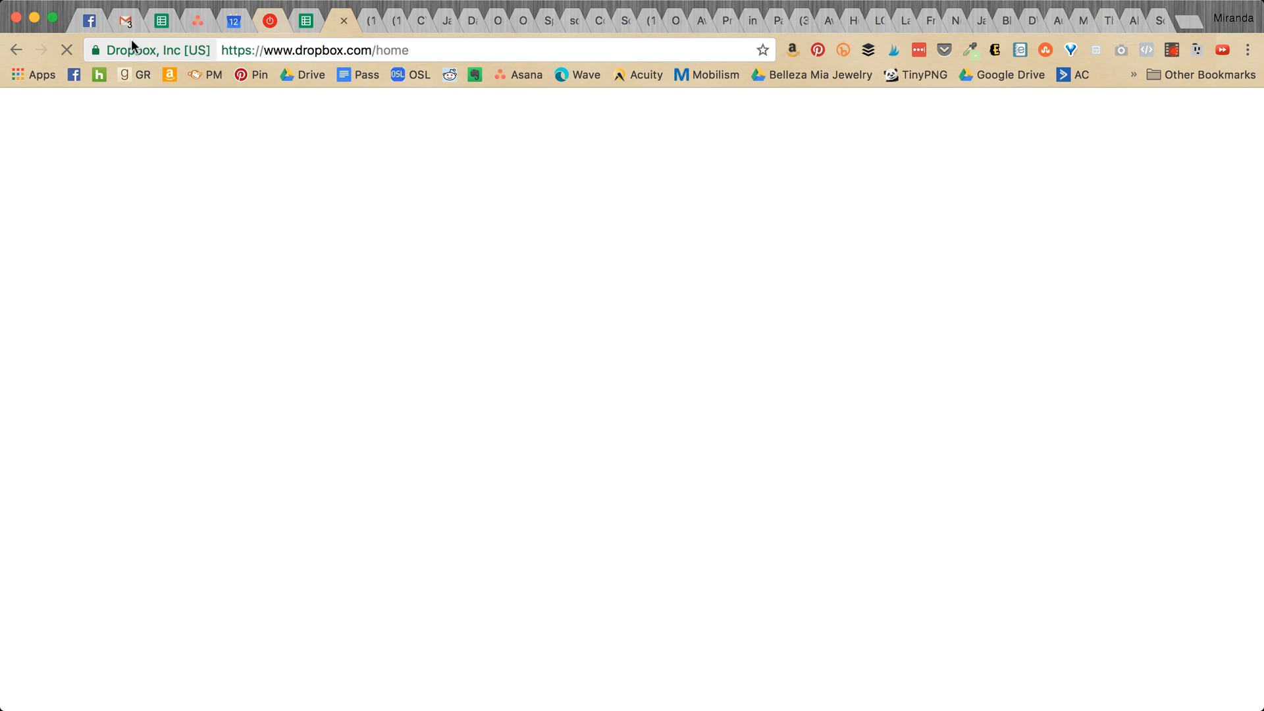
# - In Dropbox's Client Content Upgrades folder, copy the share link of TheUltimateDestinationWeddingPlanningGuide.pdf
pyautogui.click(482, 362)
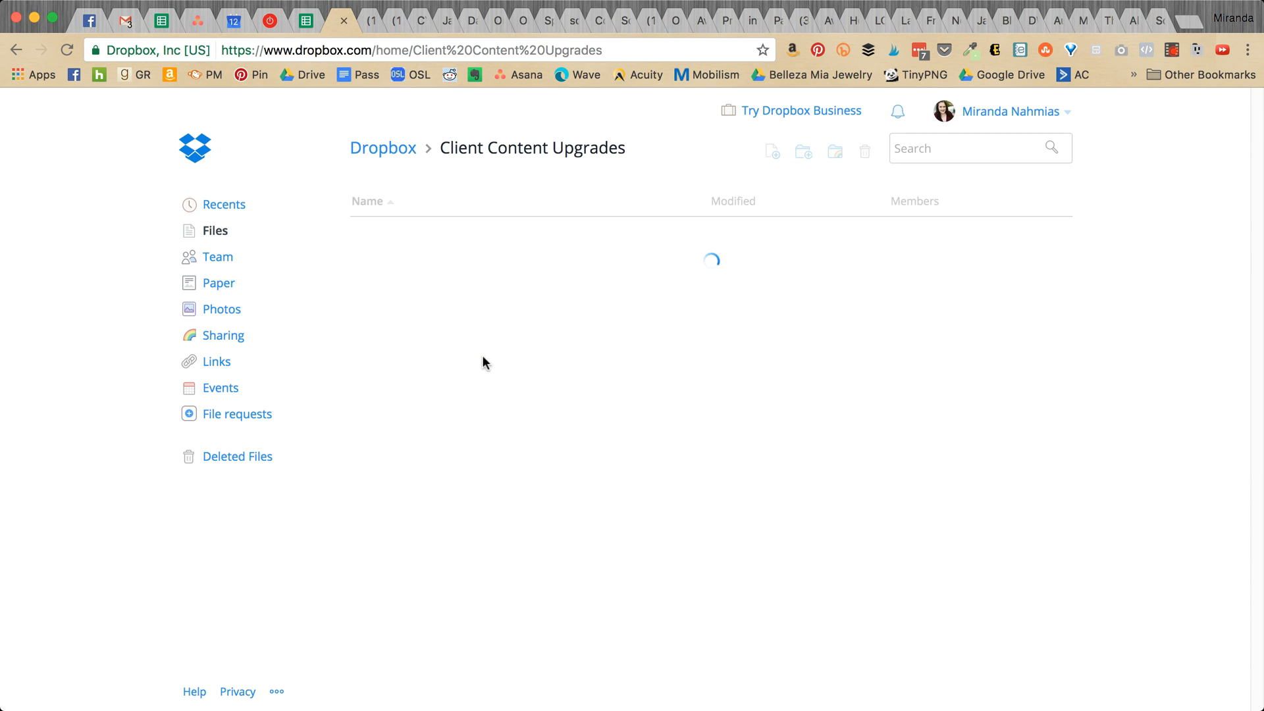
pyautogui.click(1020, 605)
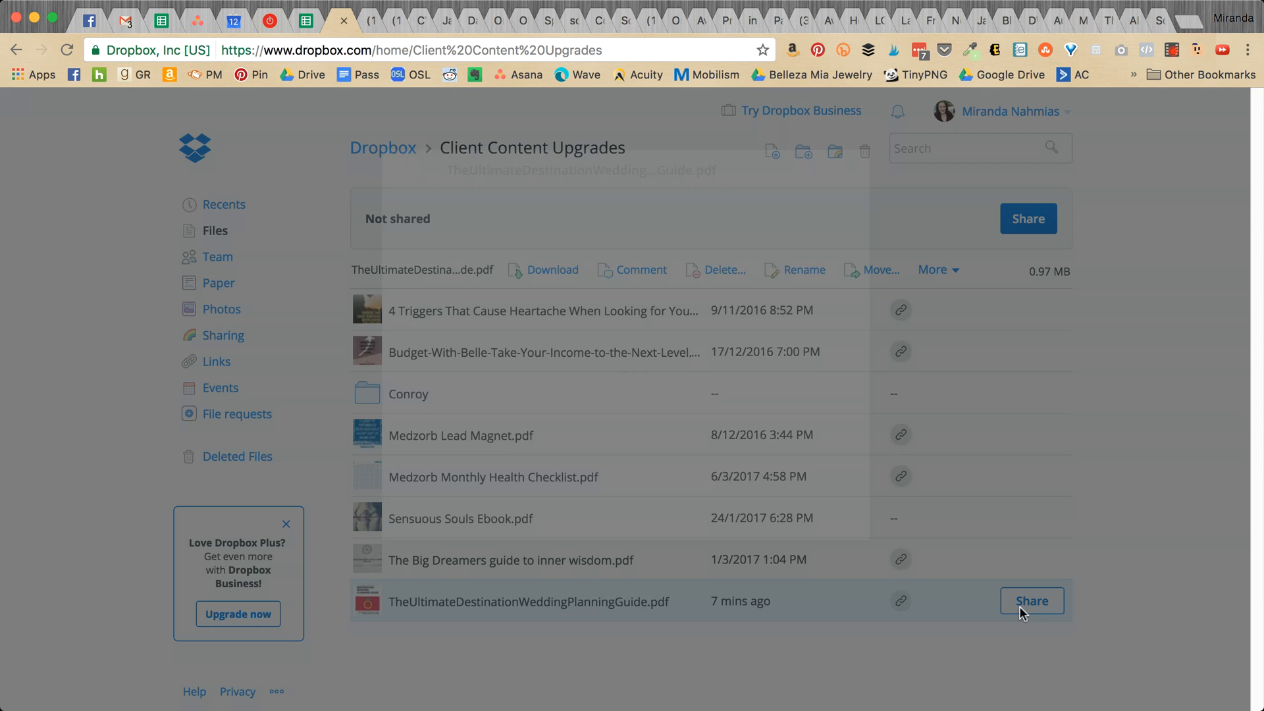
pyautogui.click(819, 291)
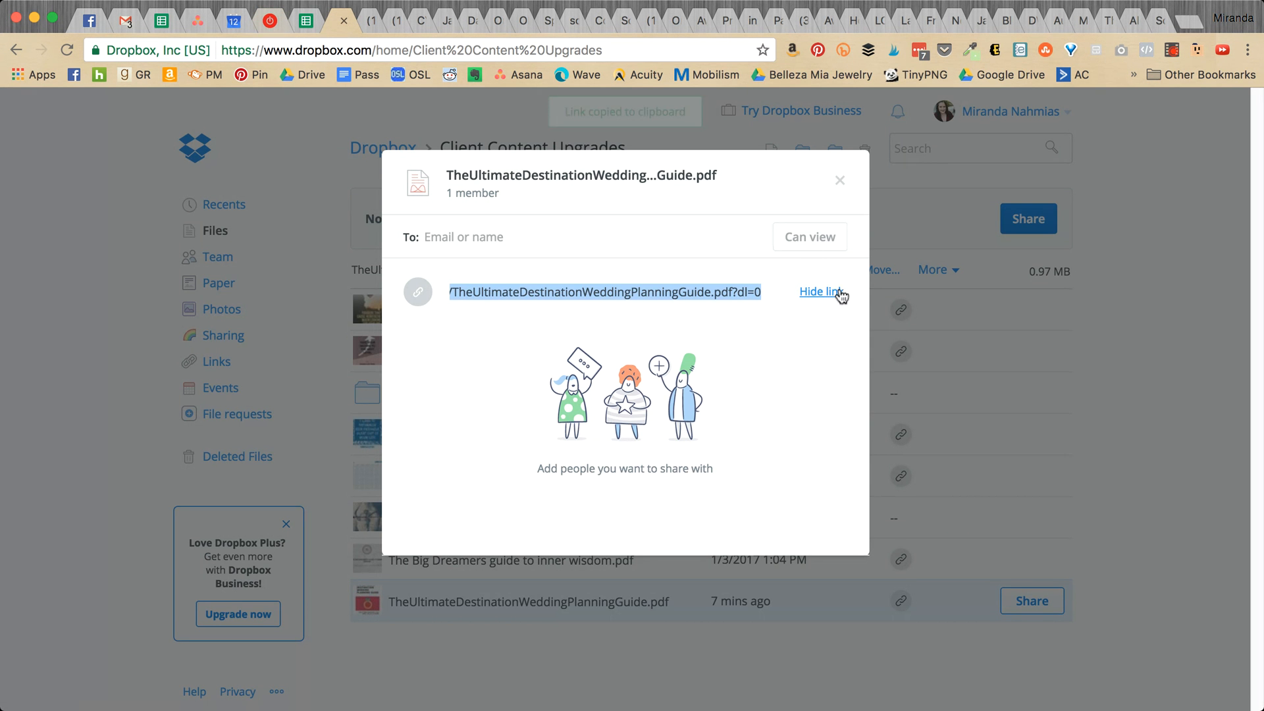
# - Switch back to MailChimp and link "Ultimate Guide to Planning a Destination Wedding" to the copied Dropbox address, changing its ending to dl=1
pyautogui.click(1087, 22)
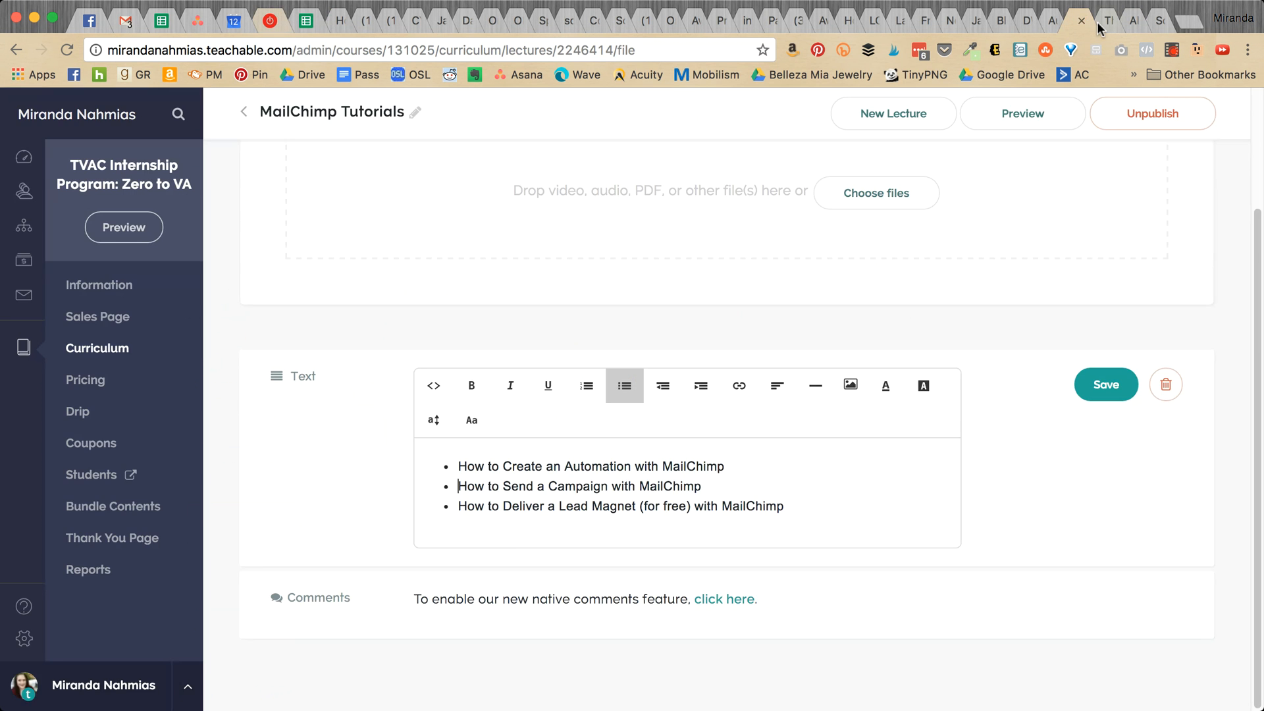
pyautogui.click(1109, 25)
pyautogui.click(1128, 21)
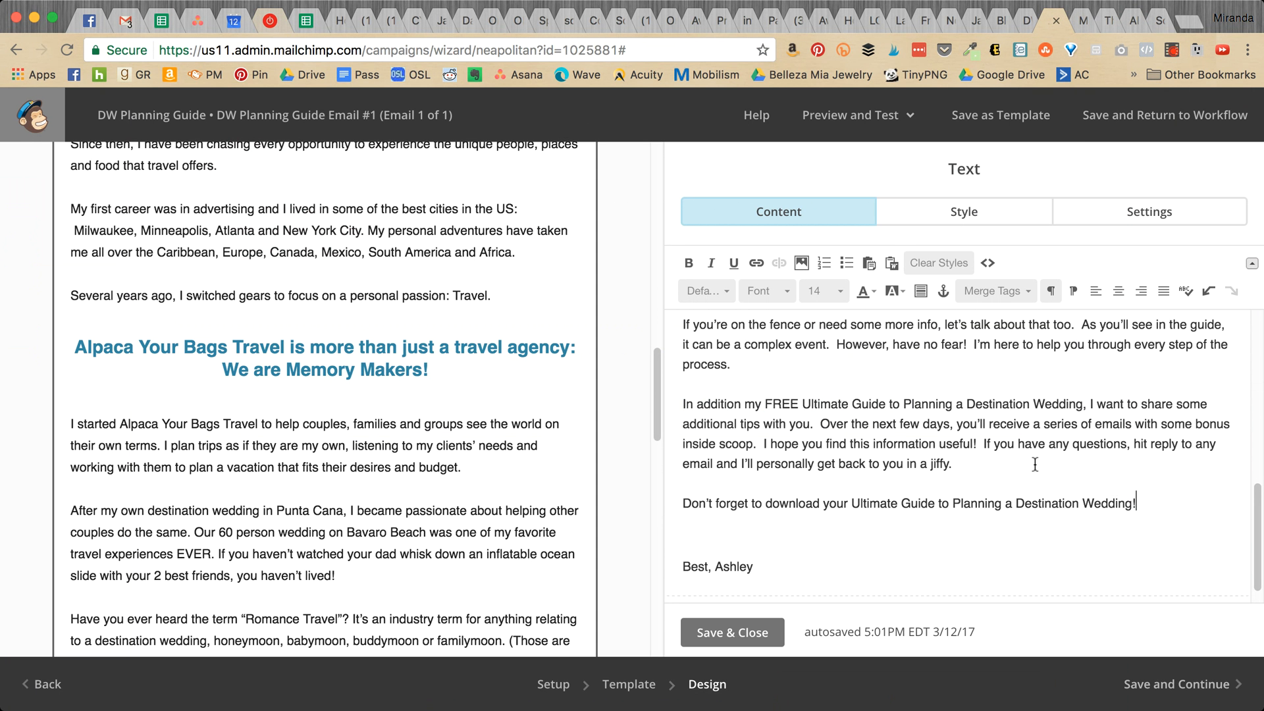
pyautogui.moveTo(852, 504); pyautogui.dragTo(1132, 504)
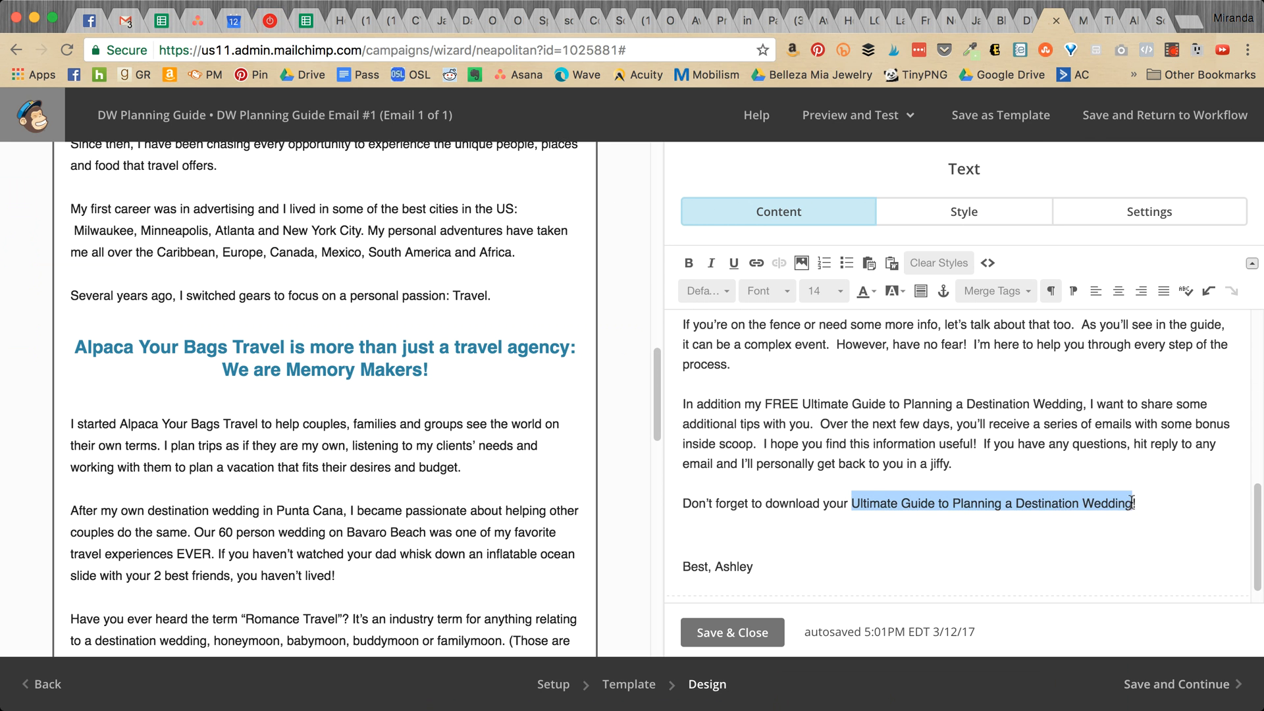
pyautogui.click(754, 264)
pyautogui.press('super+v')
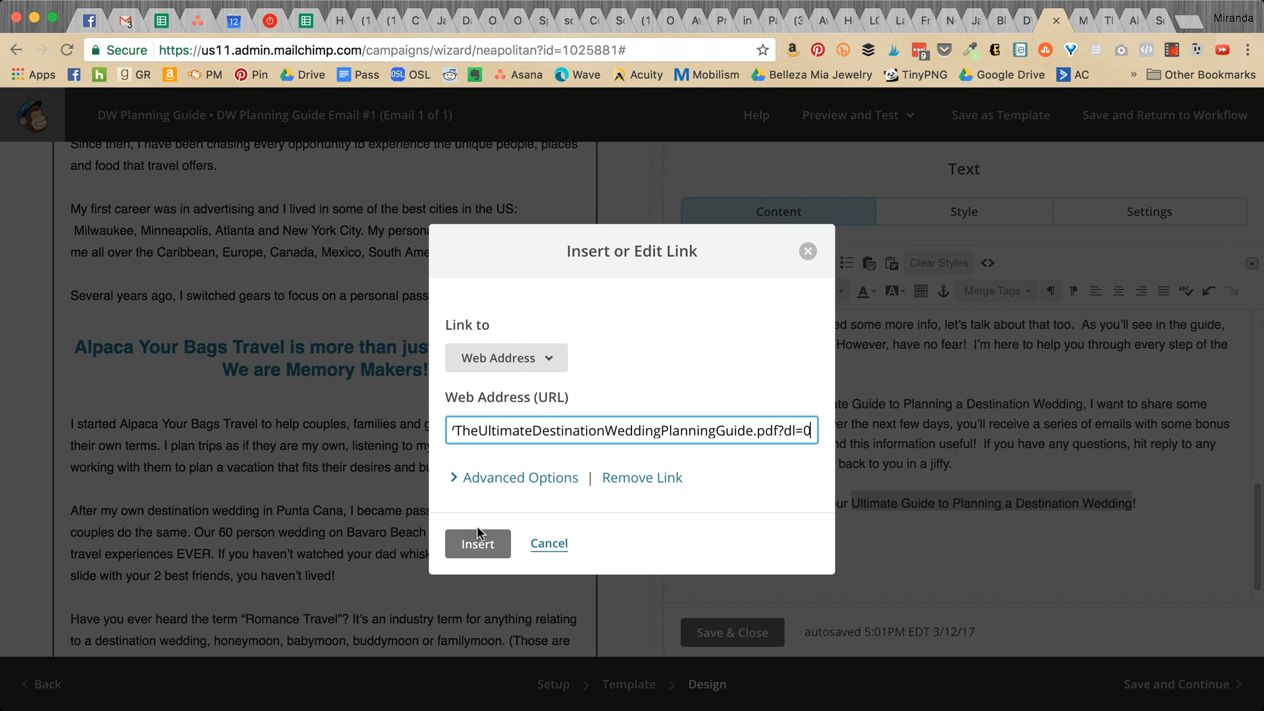
pyautogui.press('BackSpace')
pyautogui.write('1')
pyautogui.click(477, 545)
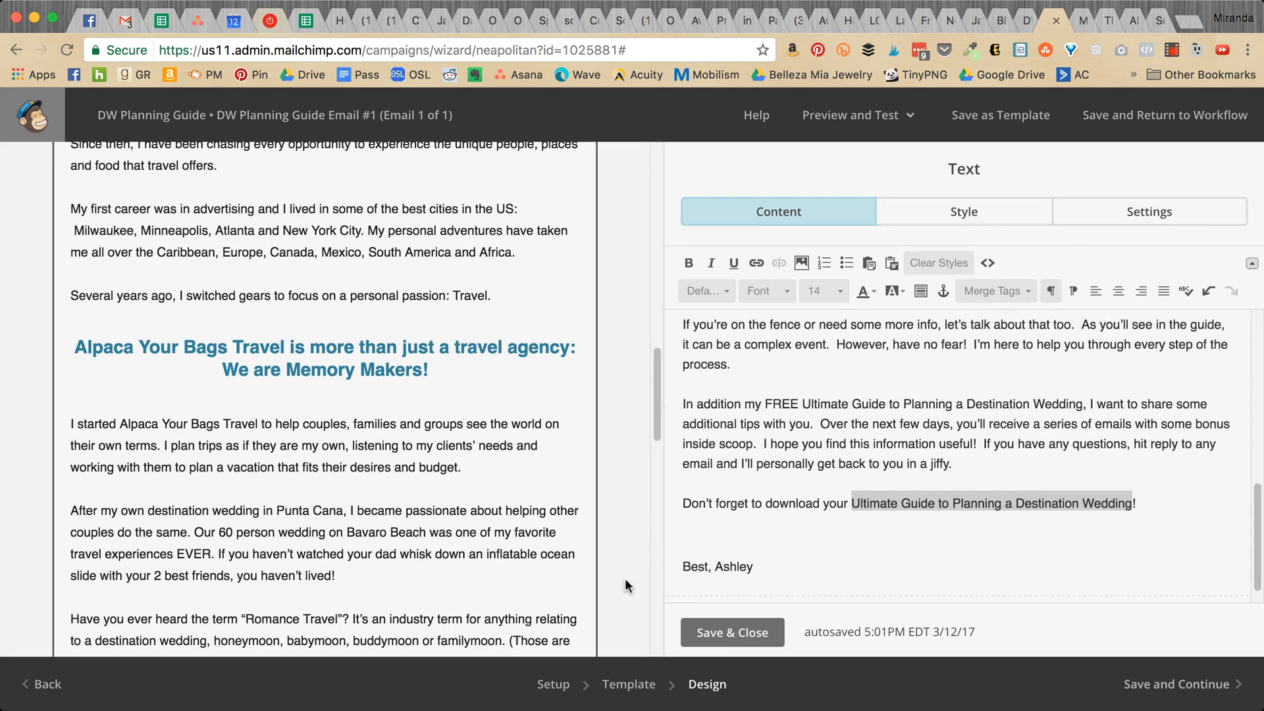
# - Review the text block's copy and links against the email preview, and save and close the block
pyautogui.scroll(5, 818, 477)
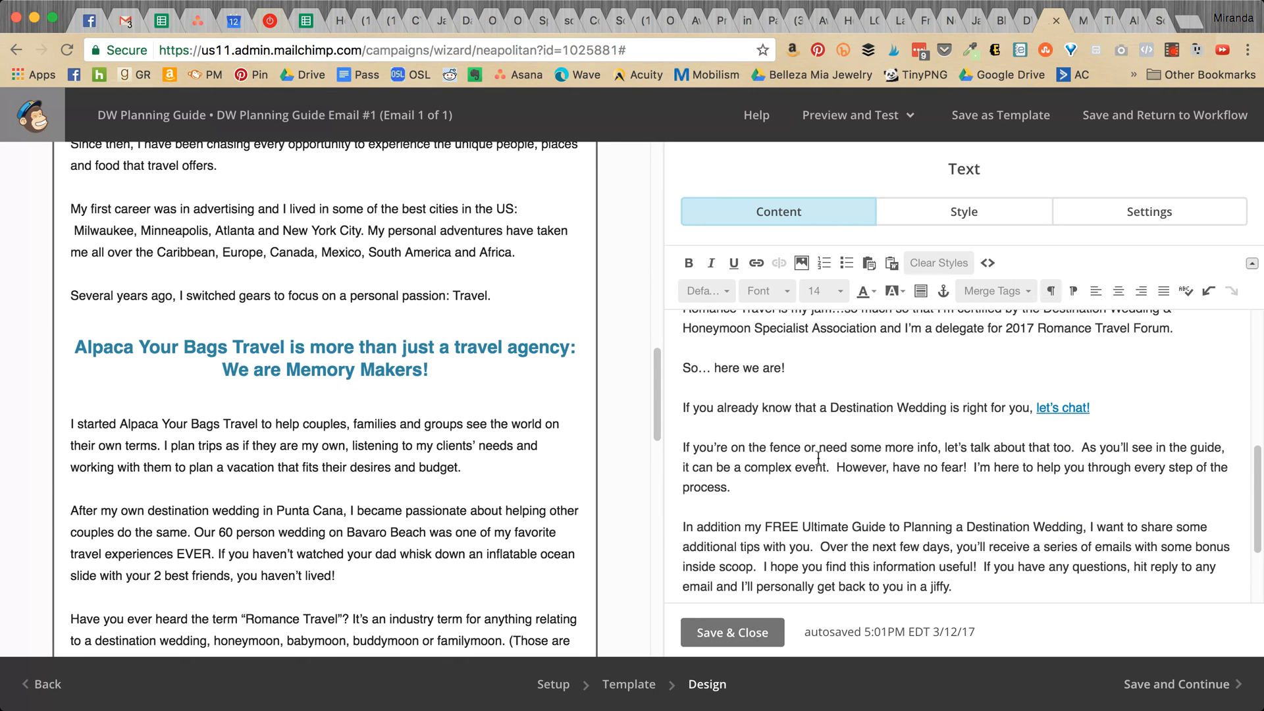
pyautogui.scroll(3, 816, 459)
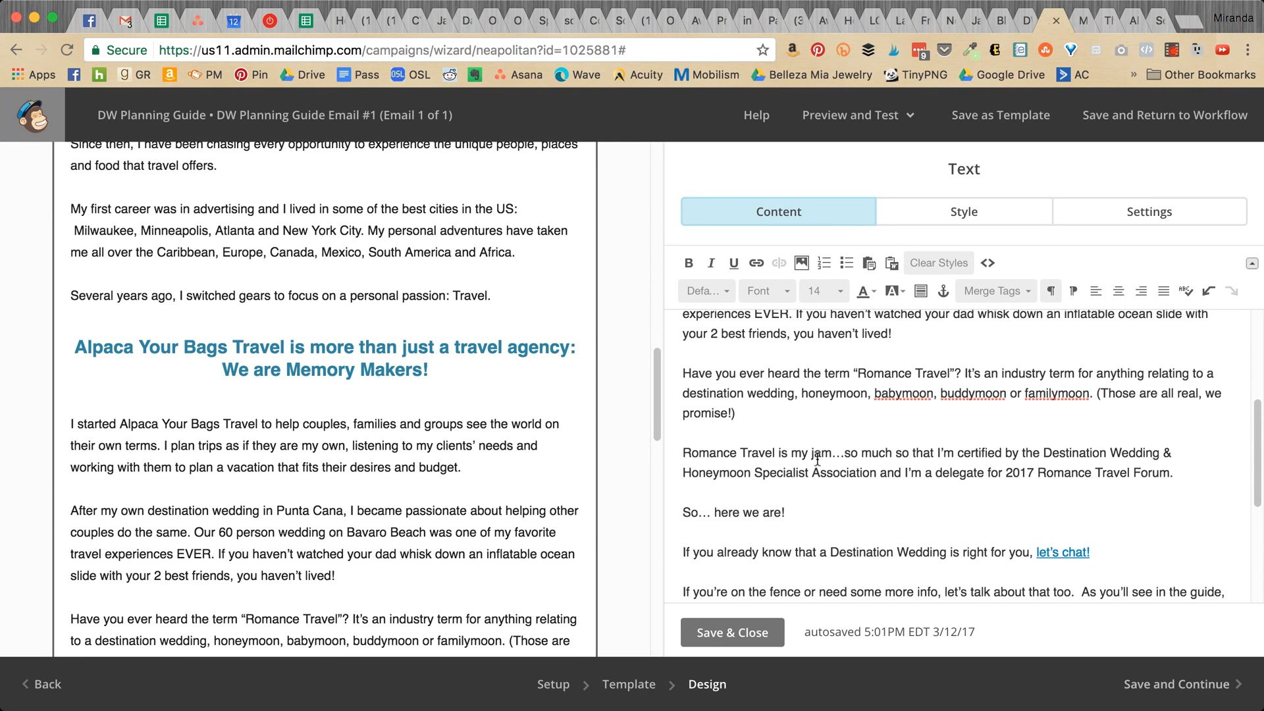
pyautogui.scroll(2, 817, 459)
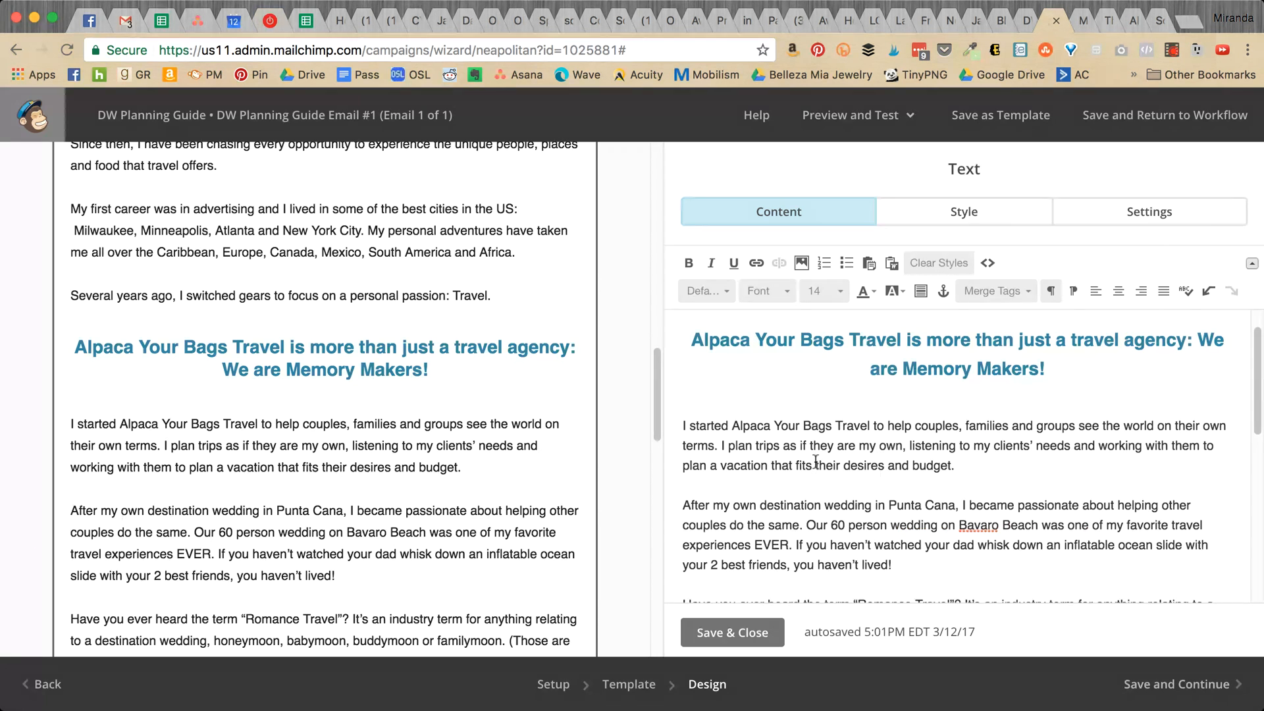
pyautogui.scroll(-10, 815, 460)
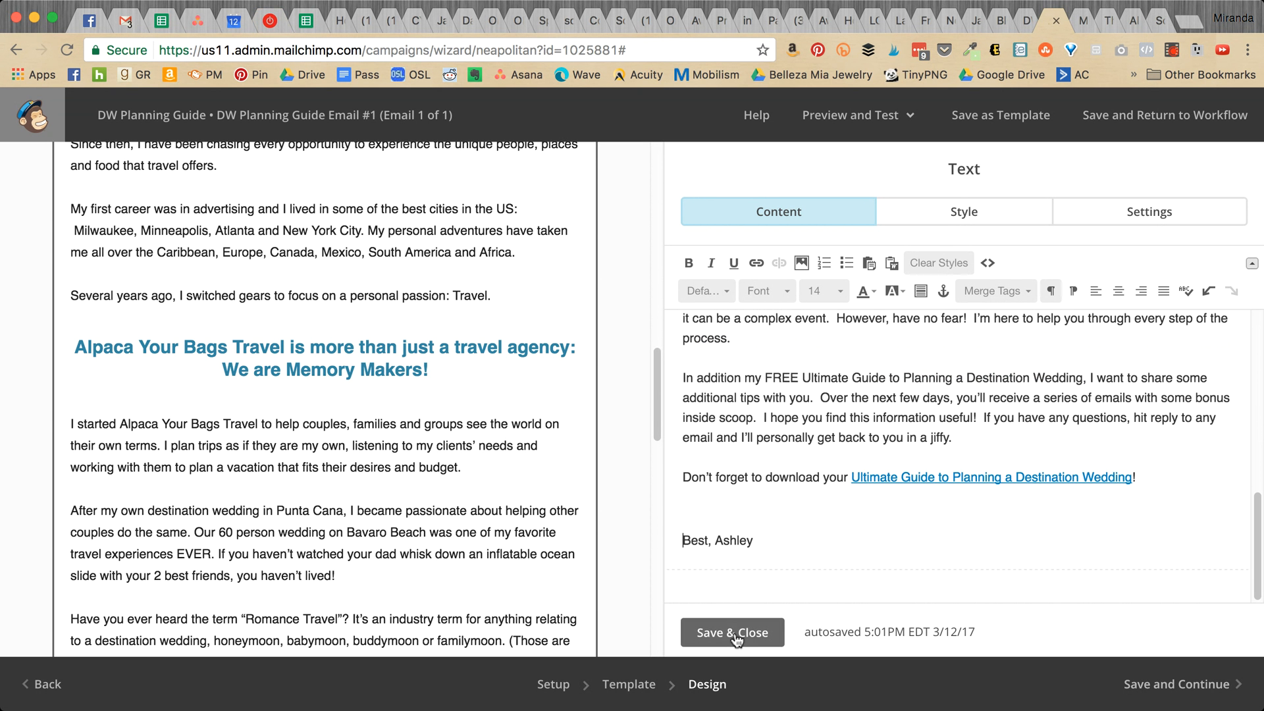
pyautogui.scroll(-15, 326, 453)
pyautogui.scroll(-1, 326, 452)
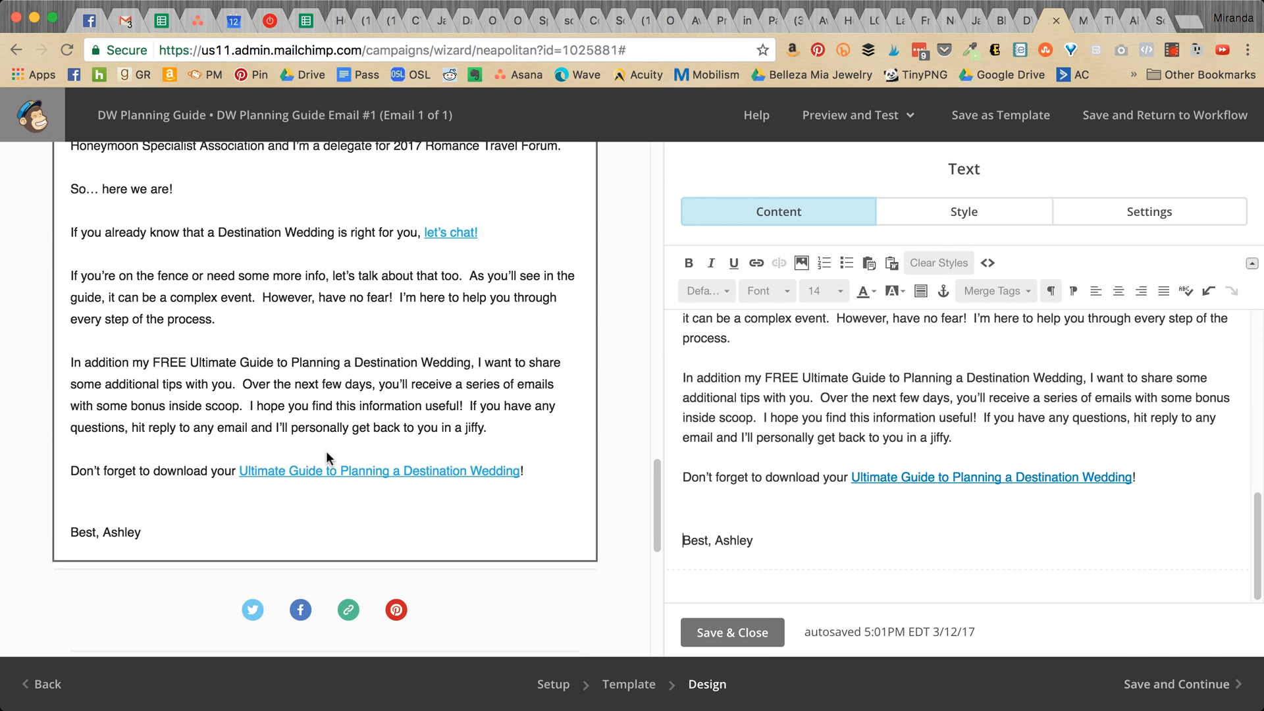
pyautogui.click(693, 625)
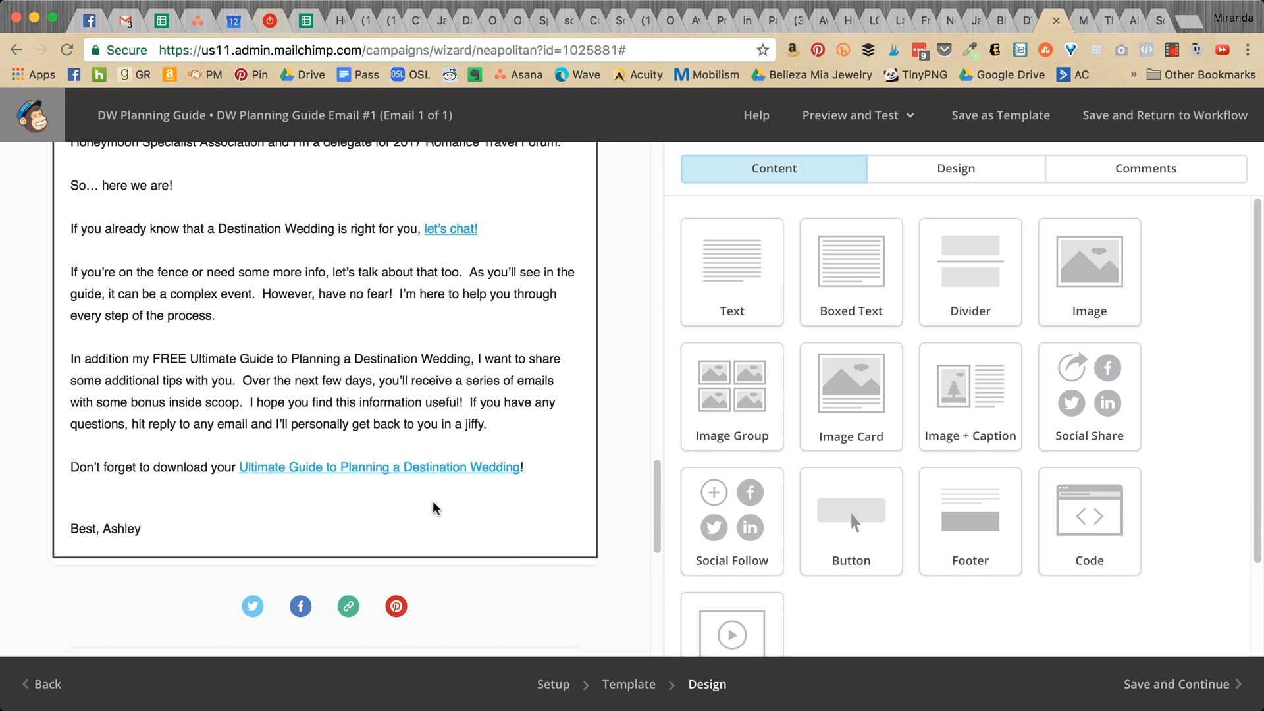
# - Look through the whole email from header to footer and check the profile addresses in the Social Follow block
pyautogui.scroll(12, 435, 506)
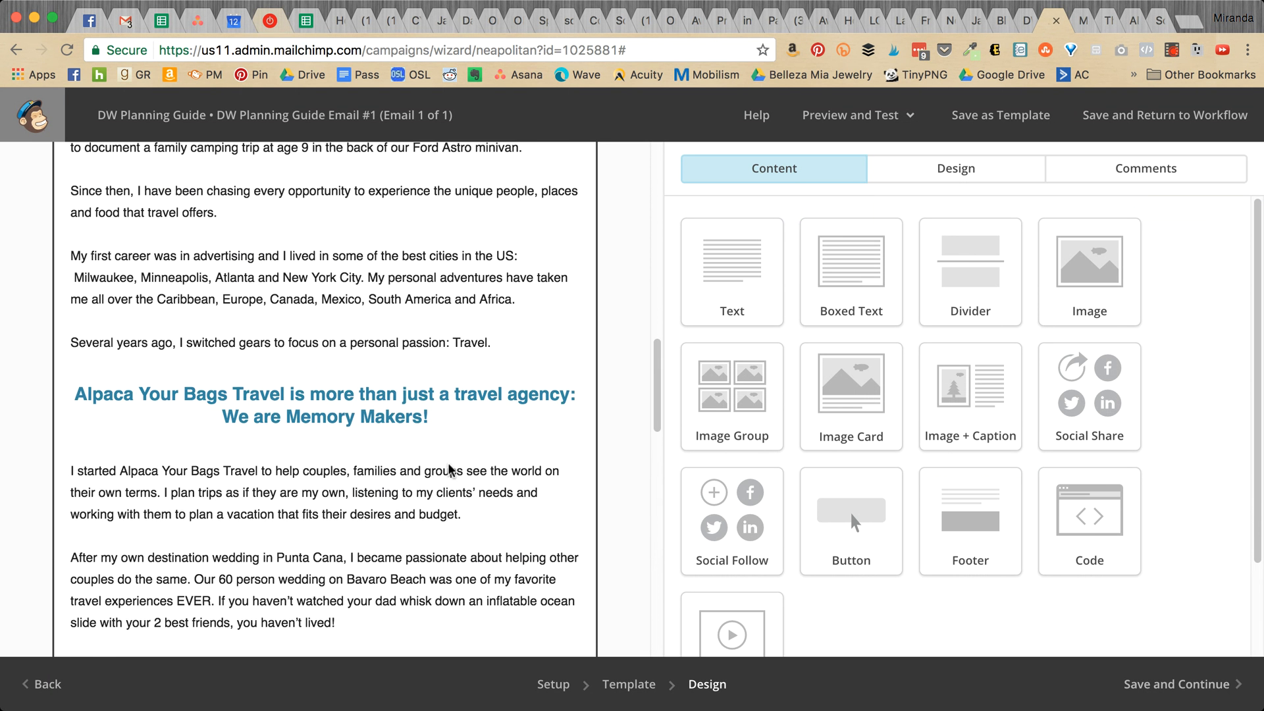
pyautogui.scroll(10, 449, 470)
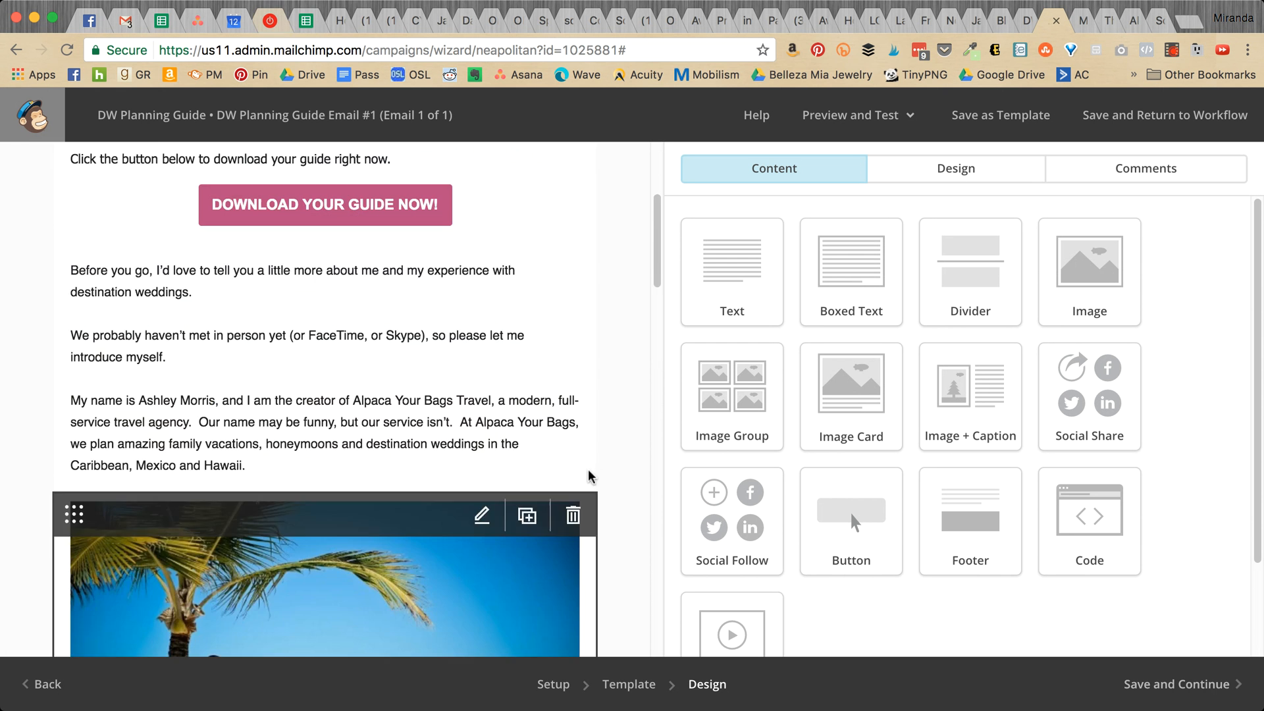
pyautogui.scroll(5, 587, 475)
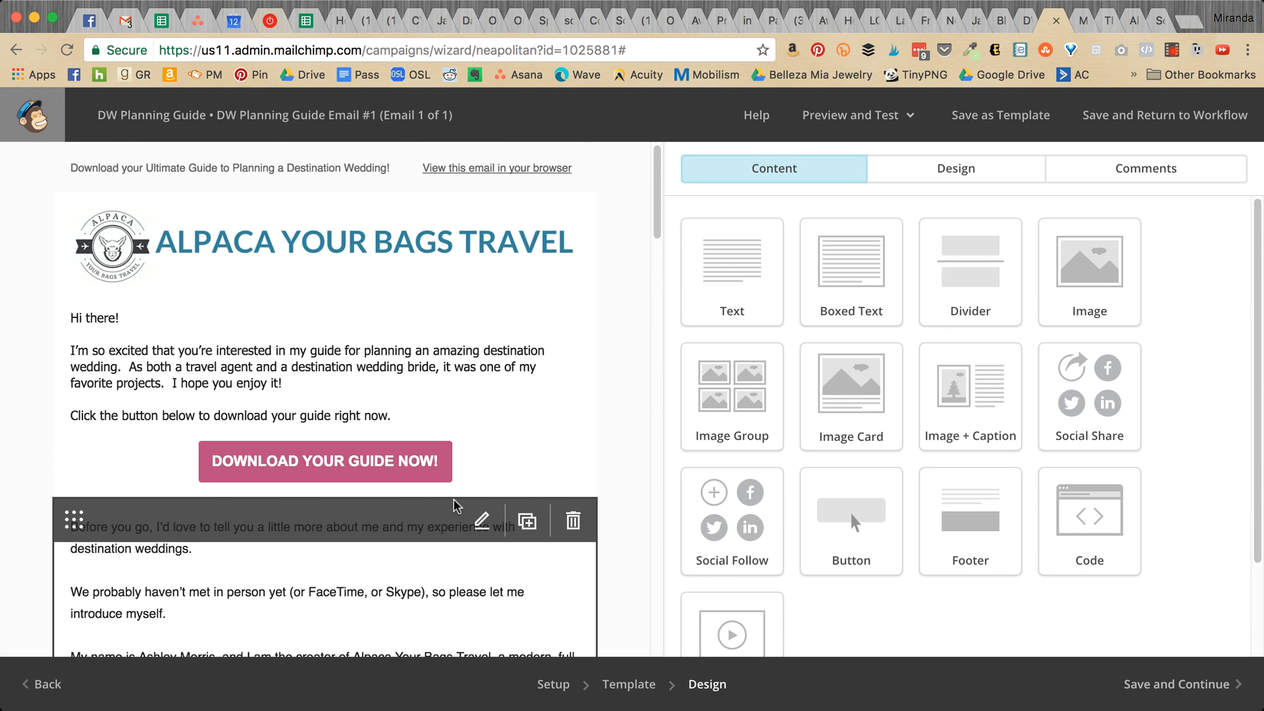
pyautogui.scroll(-10, 395, 490)
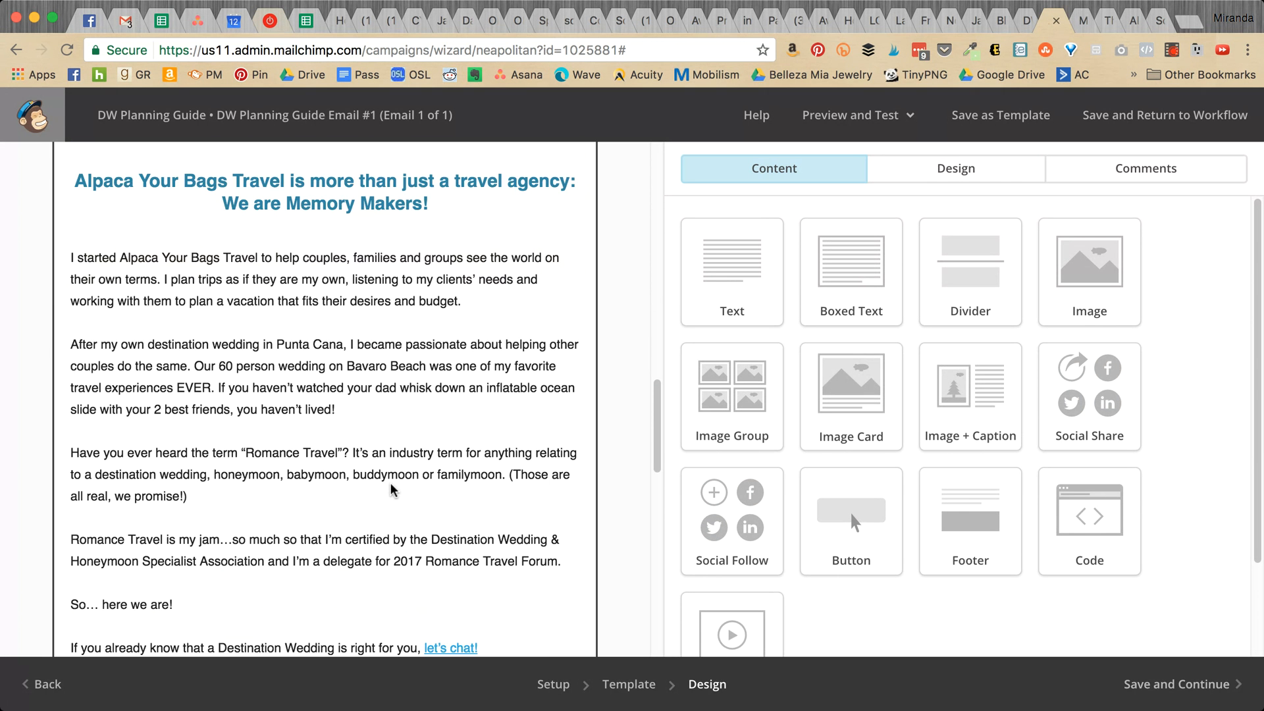
pyautogui.scroll(-10, 390, 491)
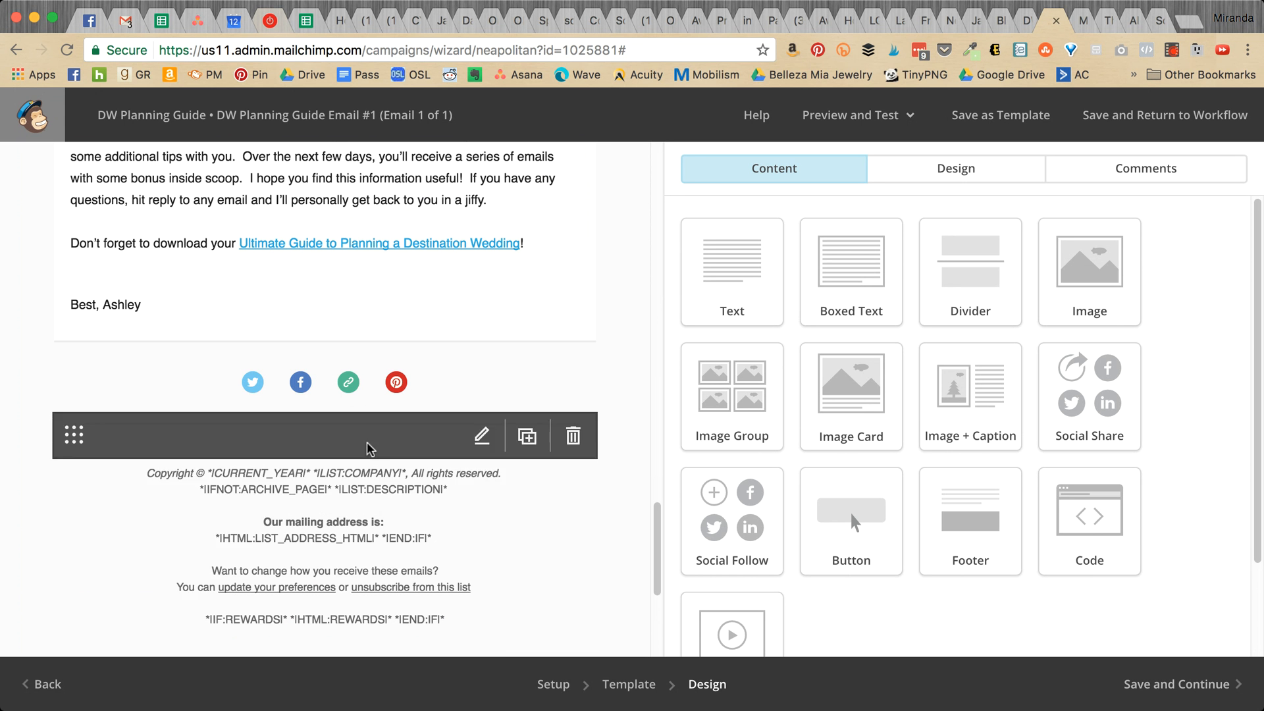
pyautogui.click(356, 389)
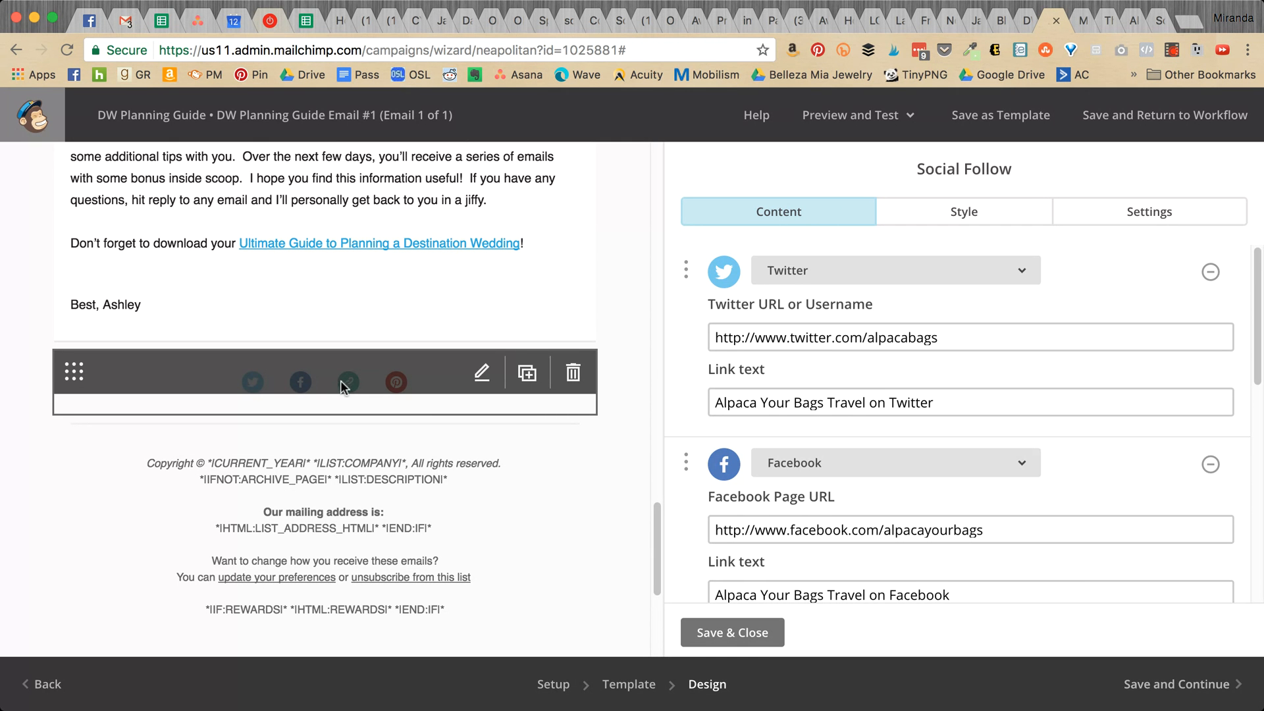
pyautogui.moveTo(943, 342); pyautogui.dragTo(863, 337)
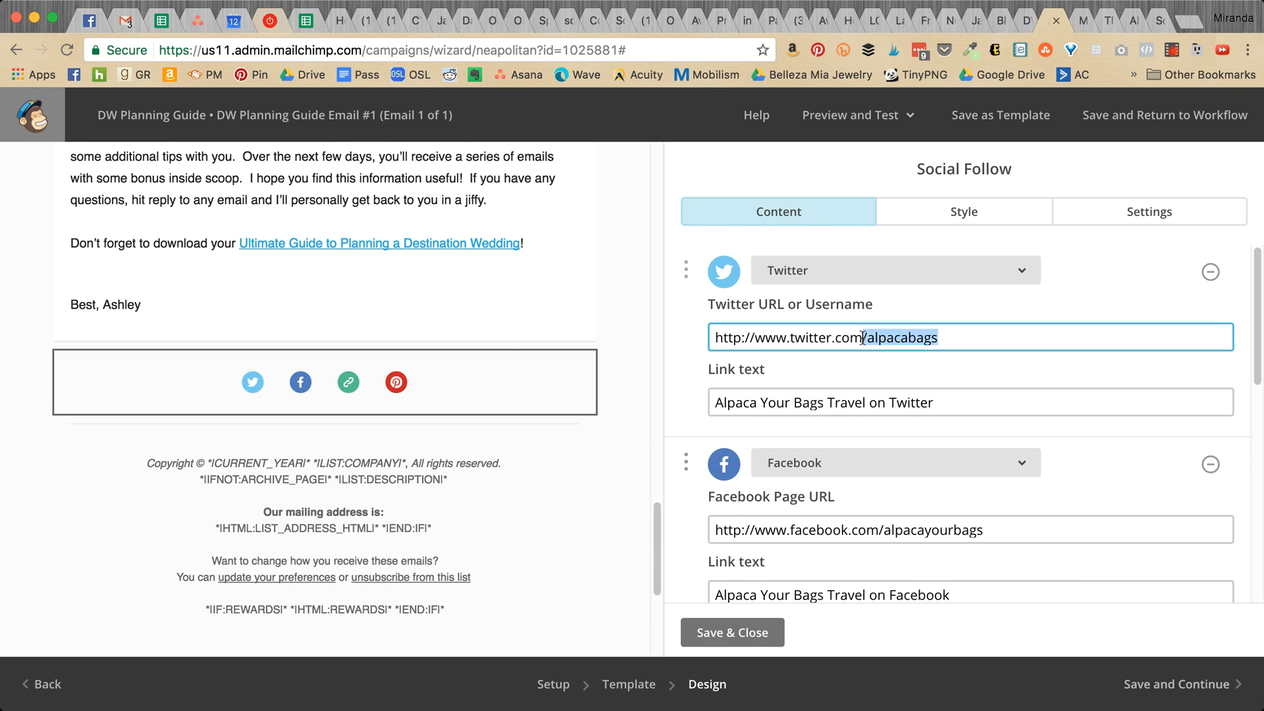
pyautogui.click(755, 355)
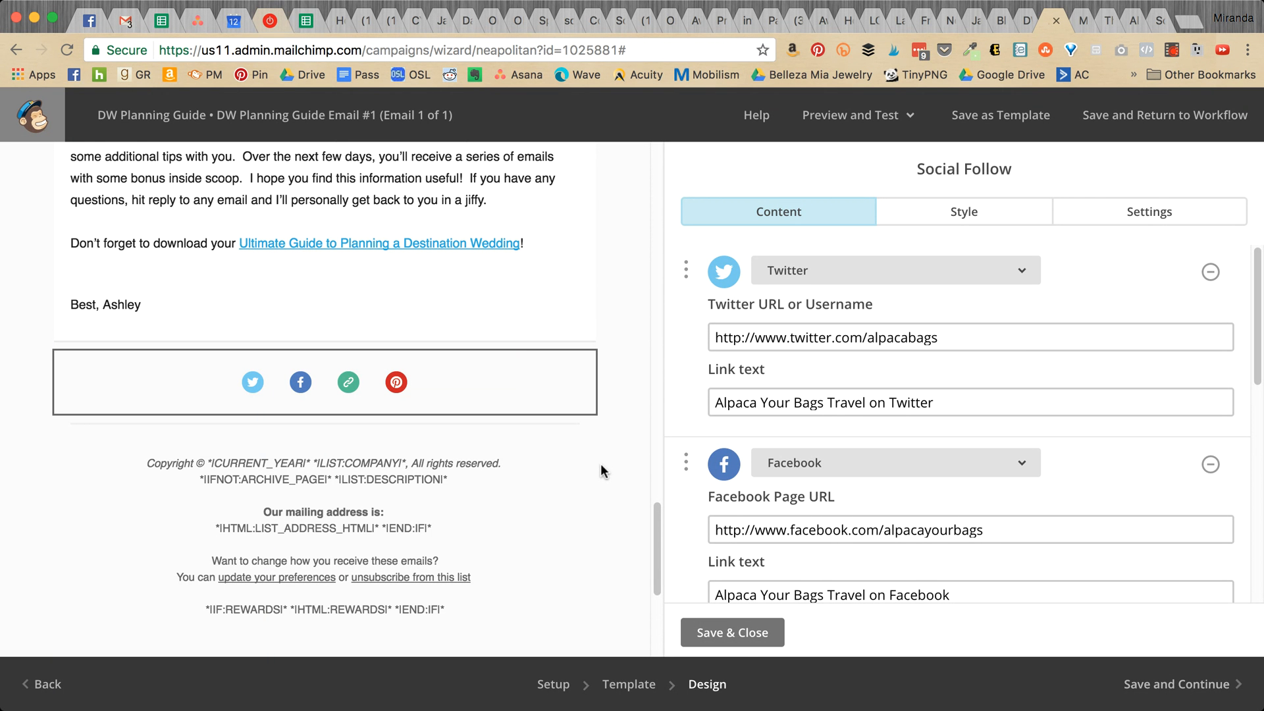
# - Save the finished email design, return to the workflow overview and review the email's trigger, schedule, segment and action settings
pyautogui.scroll(15, 460, 428)
pyautogui.scroll(10, 459, 432)
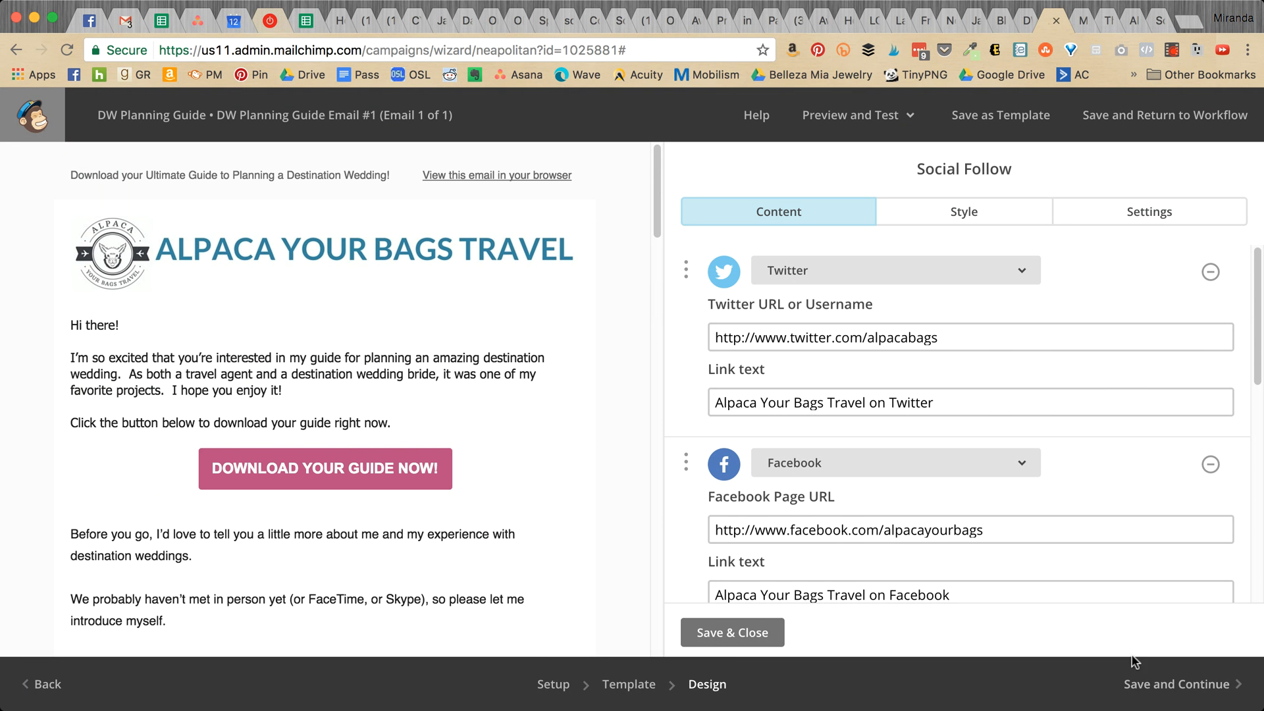
pyautogui.click(1142, 696)
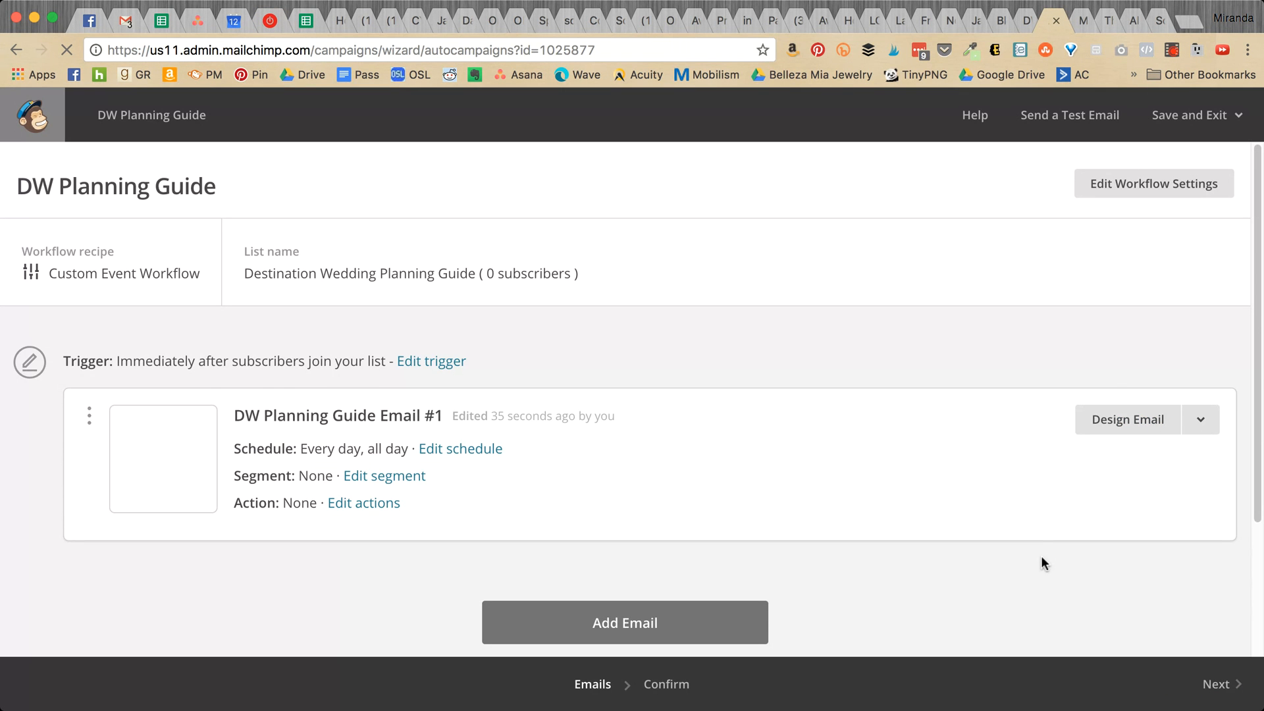
pyautogui.scroll(-3, 985, 290)
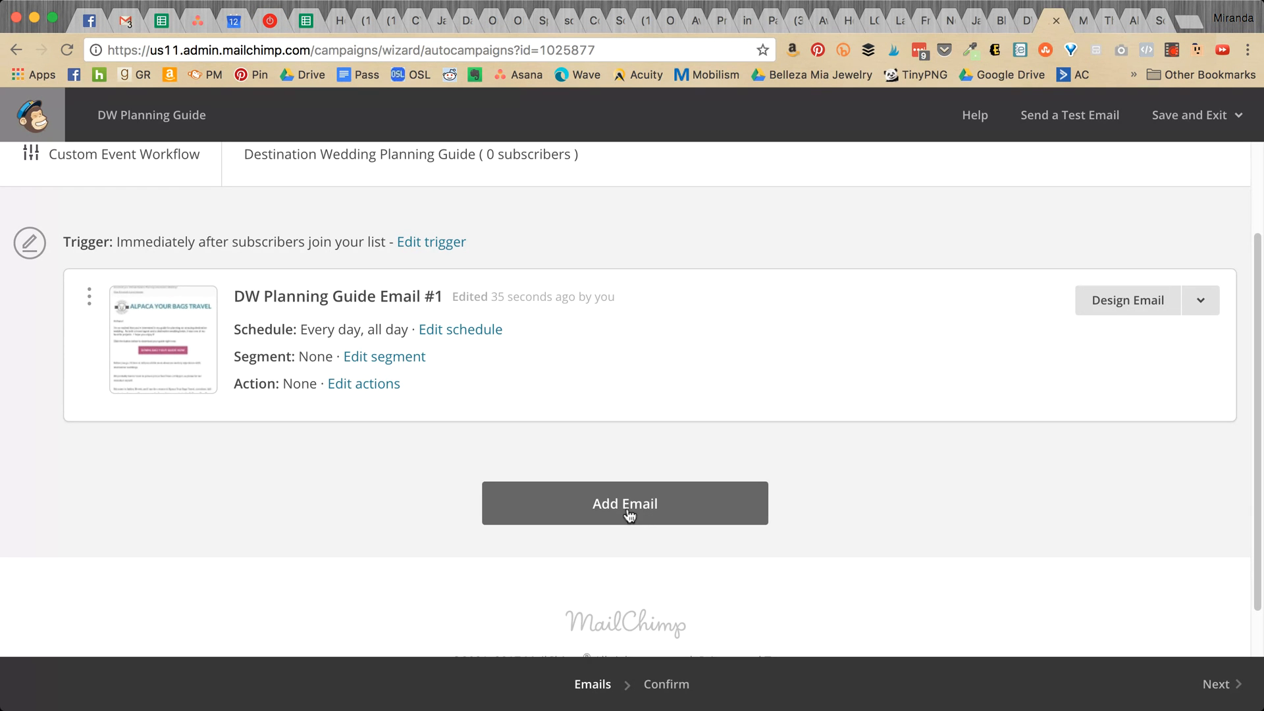
pyautogui.scroll(1, 641, 445)
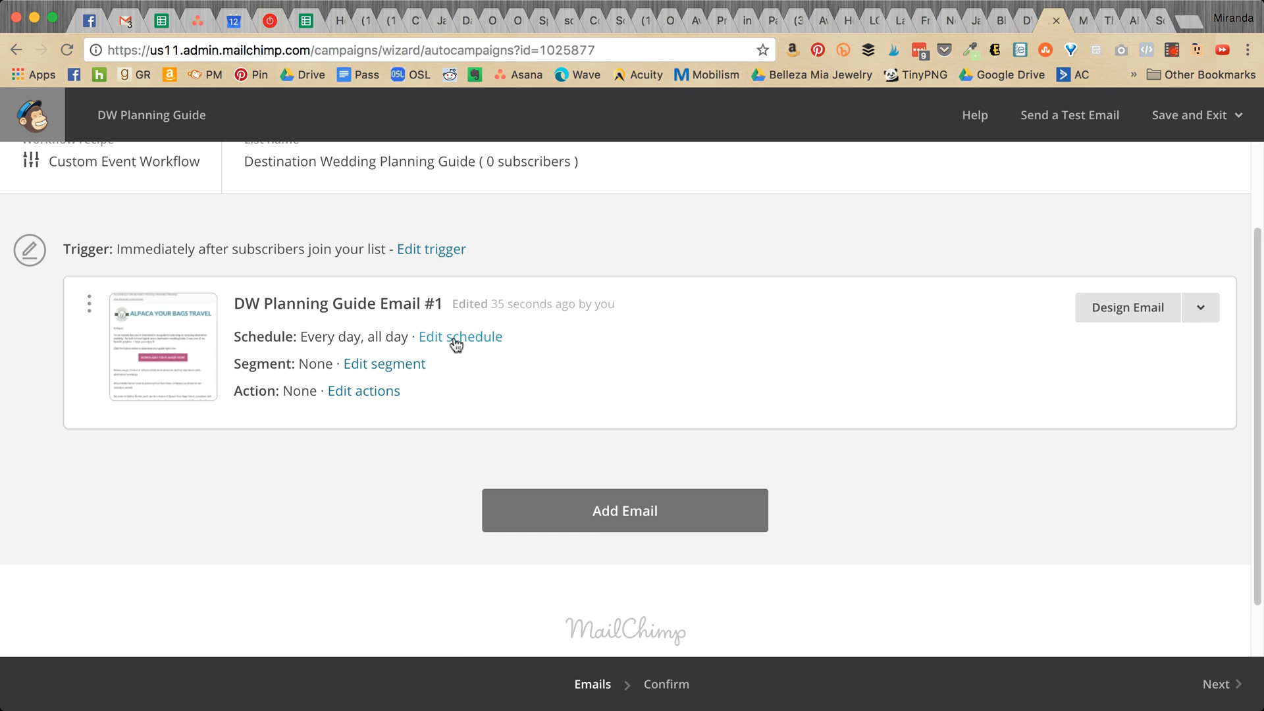
pyautogui.scroll(3, 454, 340)
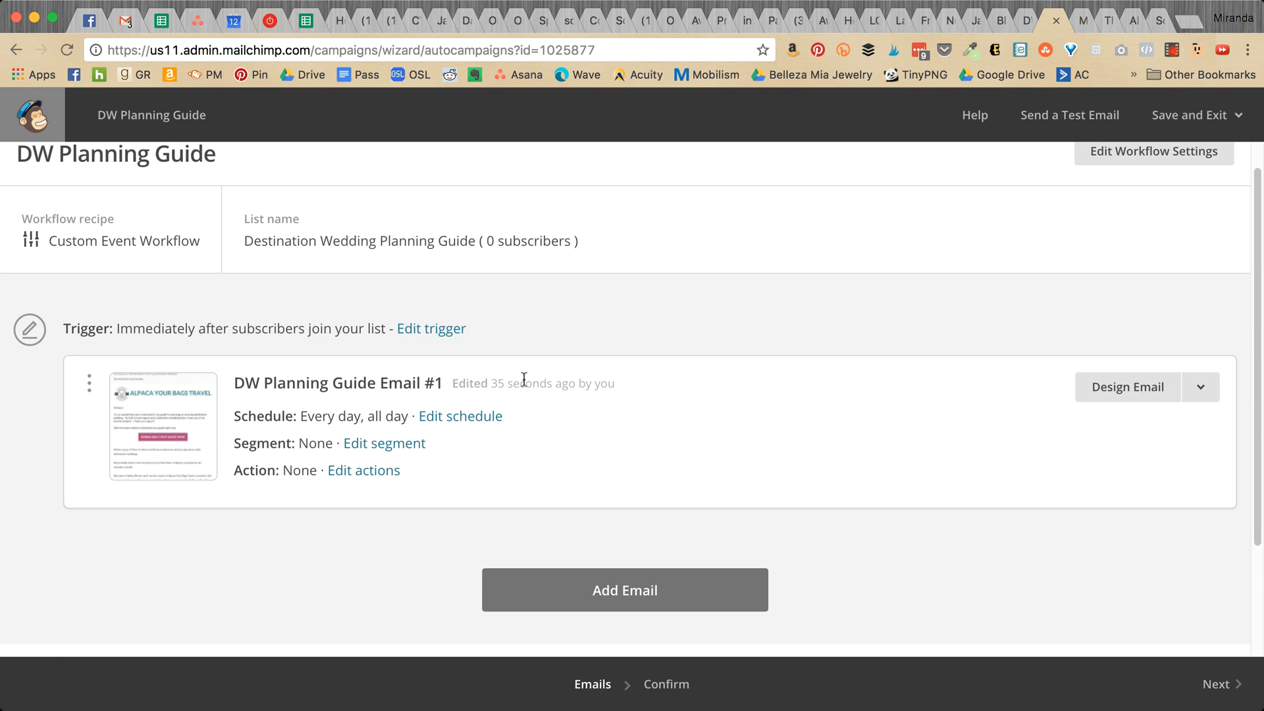